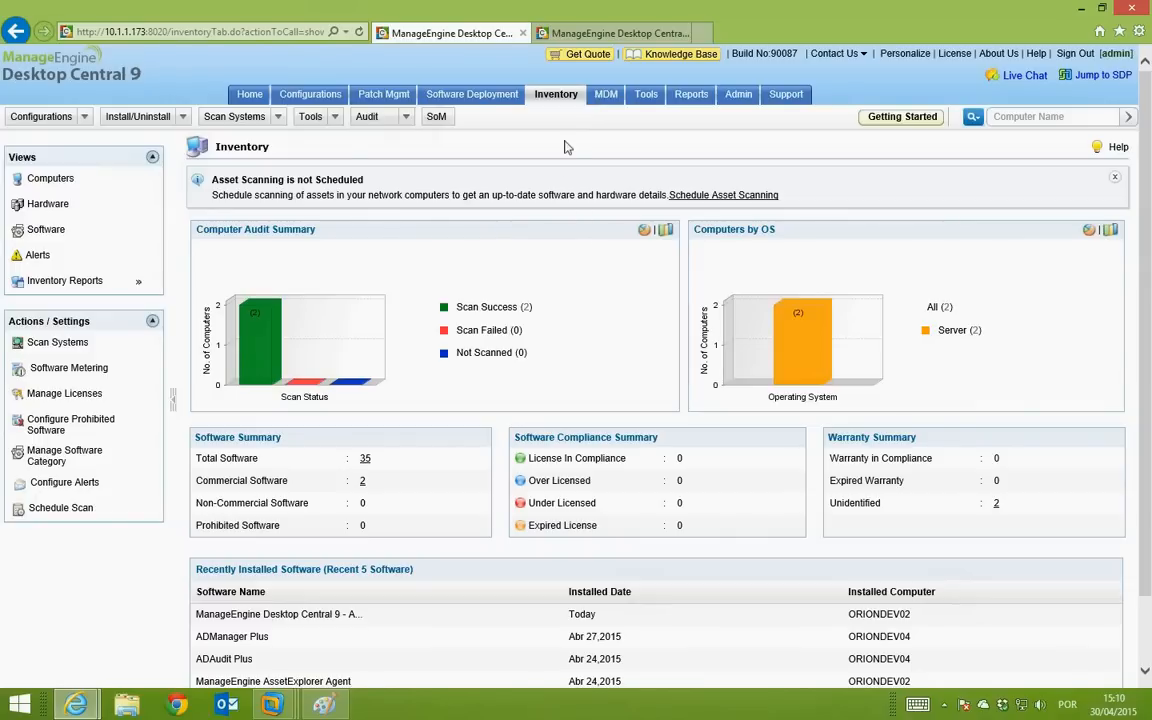
Step: Reload the console, sign back in, and list the two scanned computers in Inventory
left_click(553, 97)
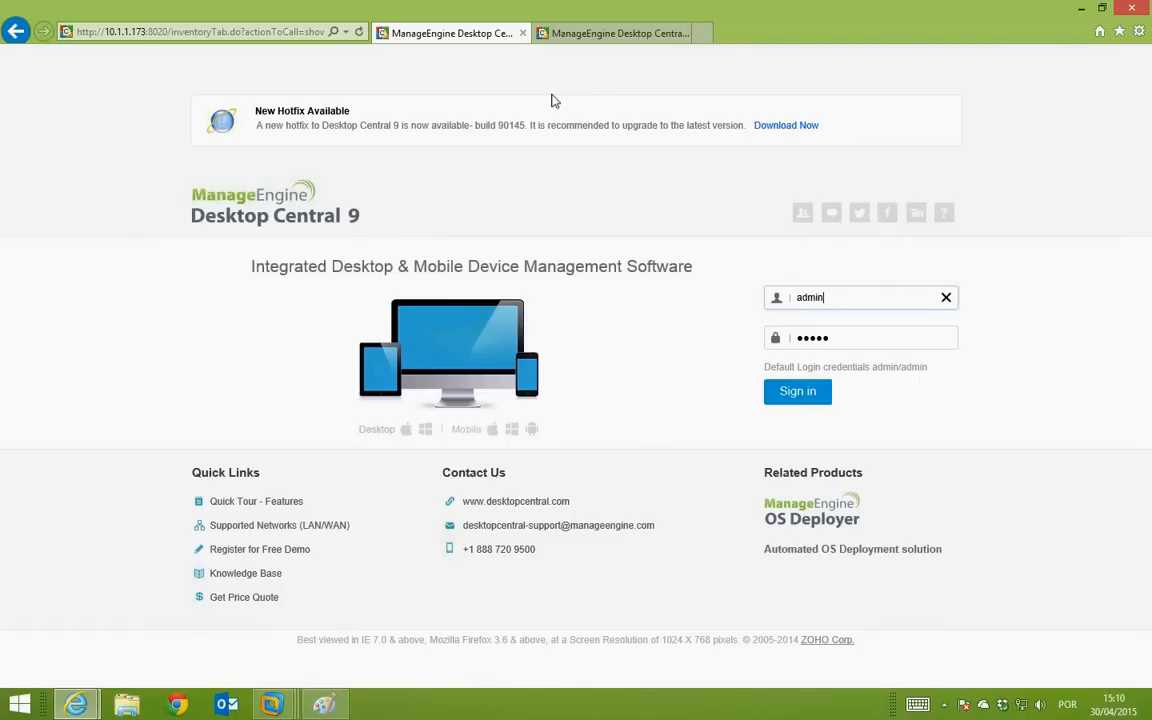
left_click(797, 391)
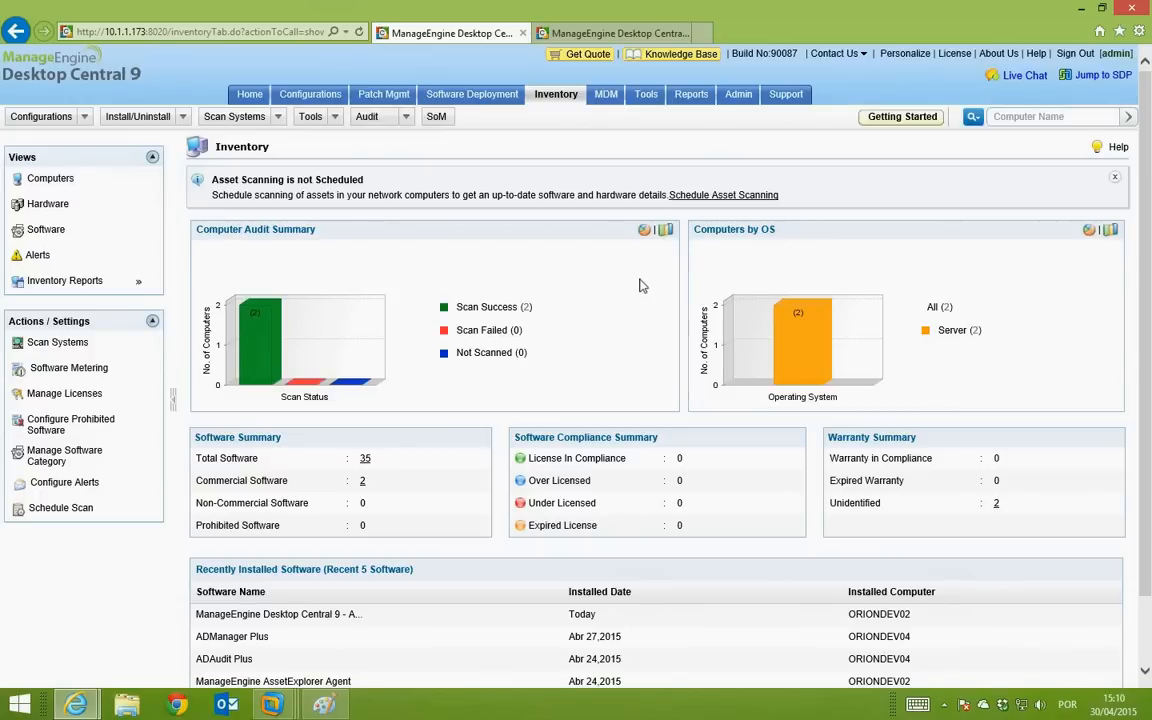
left_click(50, 179)
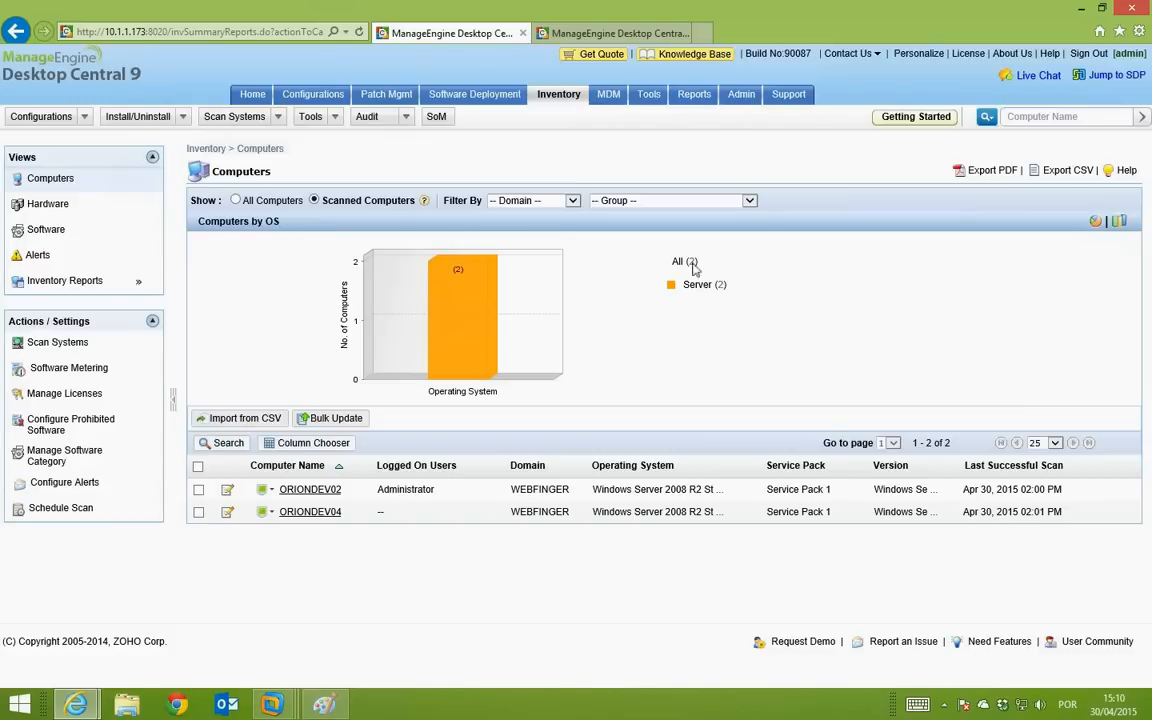
Step: Open ORIONDEV02's Computer Details summary, showing 62 hardware items and 29 software titles
left_click(329, 491)
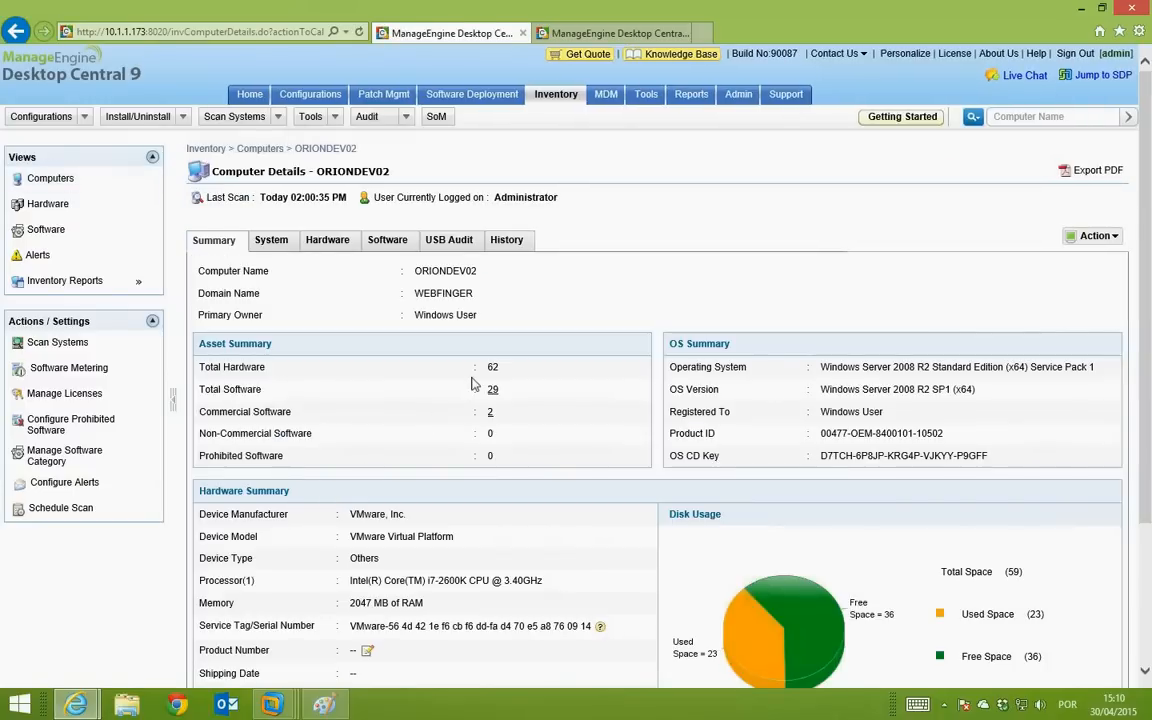
scroll(690, 366, "down", 3)
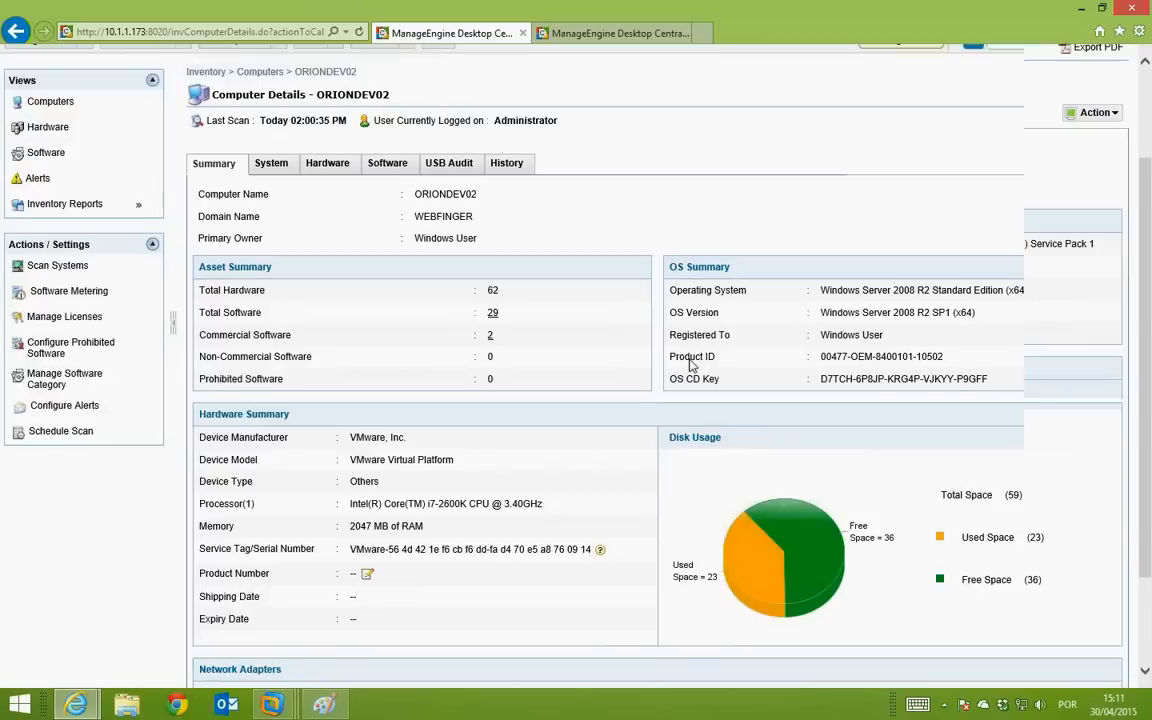
scroll(690, 366, "up", 2)
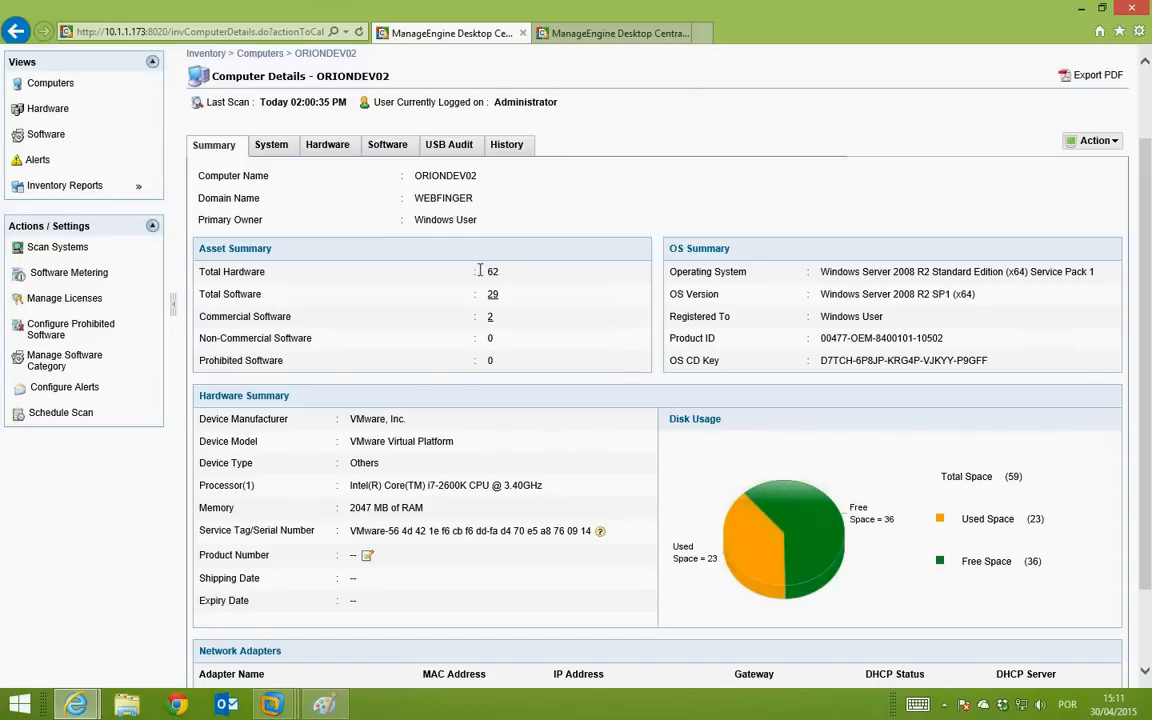
Step: Check ORIONDEV02's CD-ROM, hard disk, motherboard, memory and pointing device details, ending on BIOS
left_click(327, 145)
left_click(245, 287)
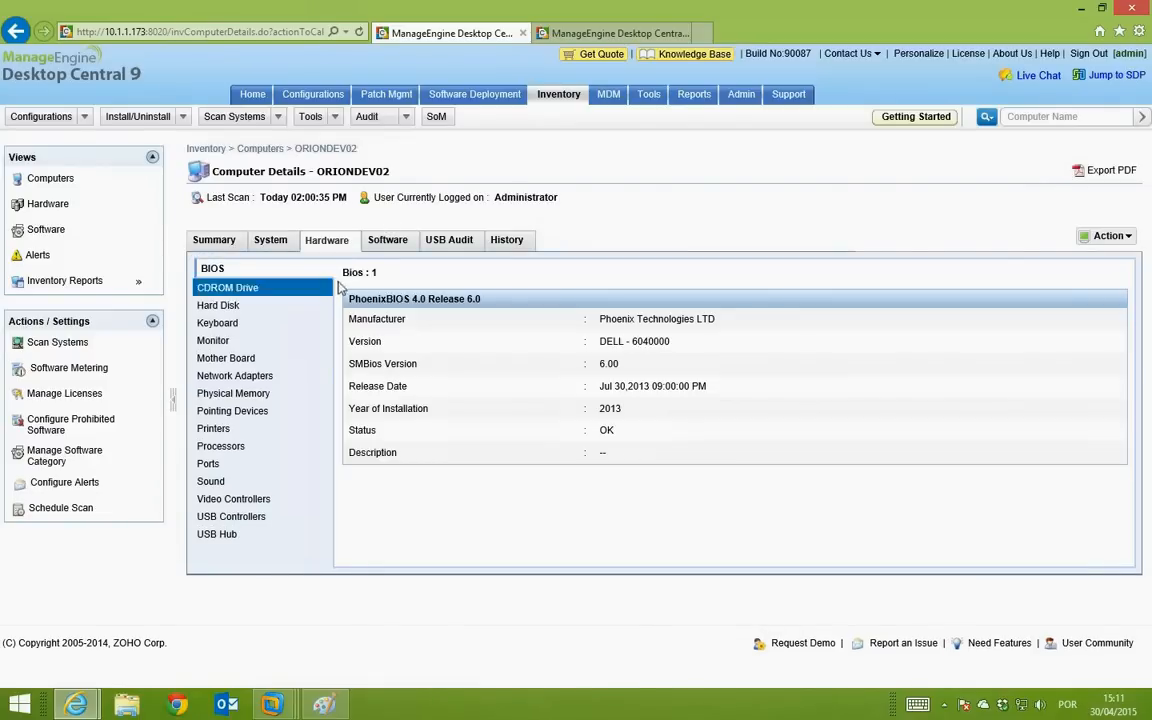
left_click(243, 305)
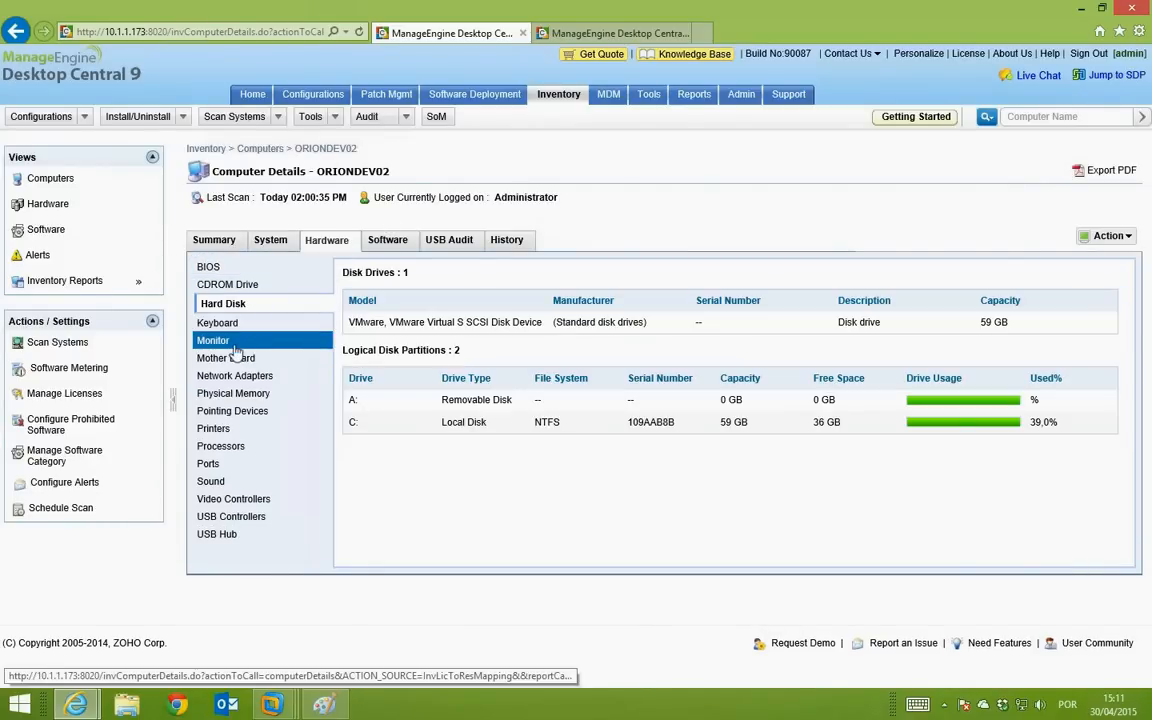
left_click(256, 352)
left_click(255, 410)
left_click(258, 395)
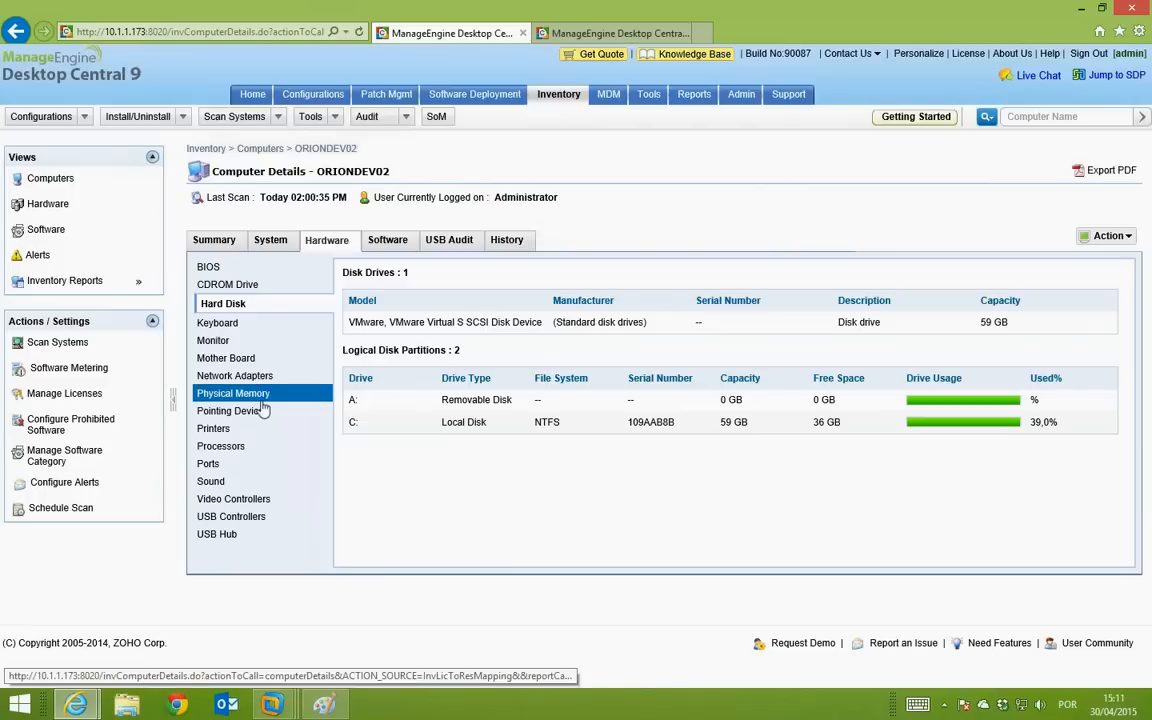
left_click(257, 410)
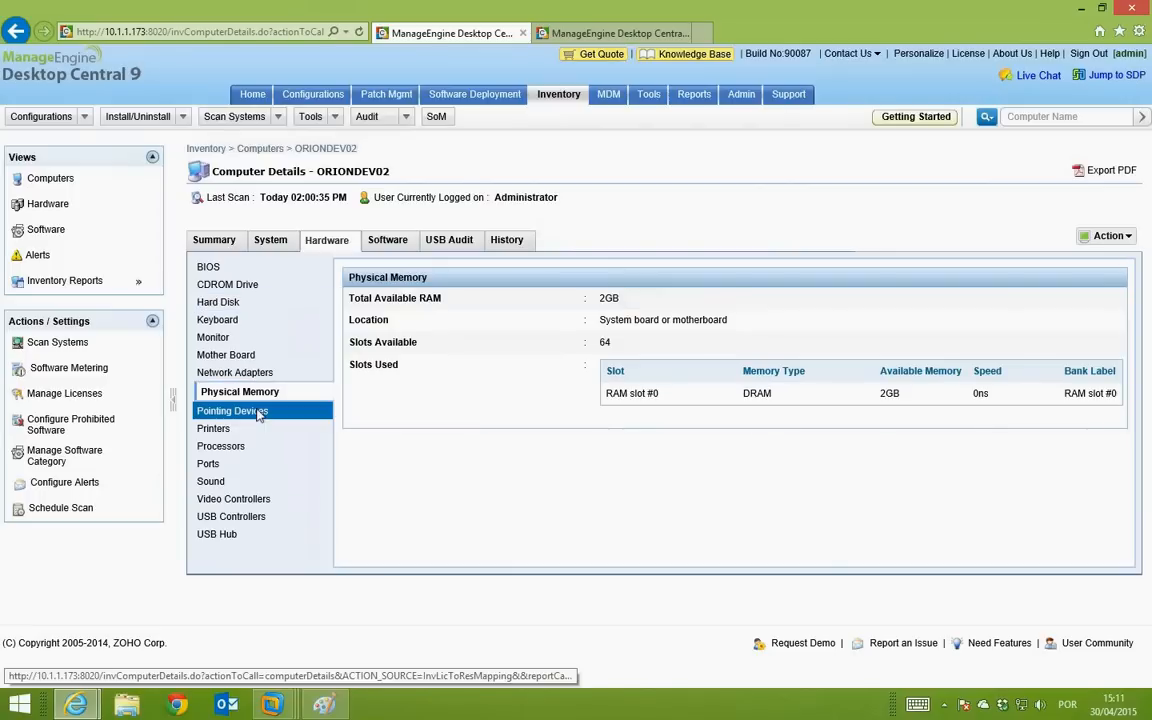
scroll(250, 385, "down", 1)
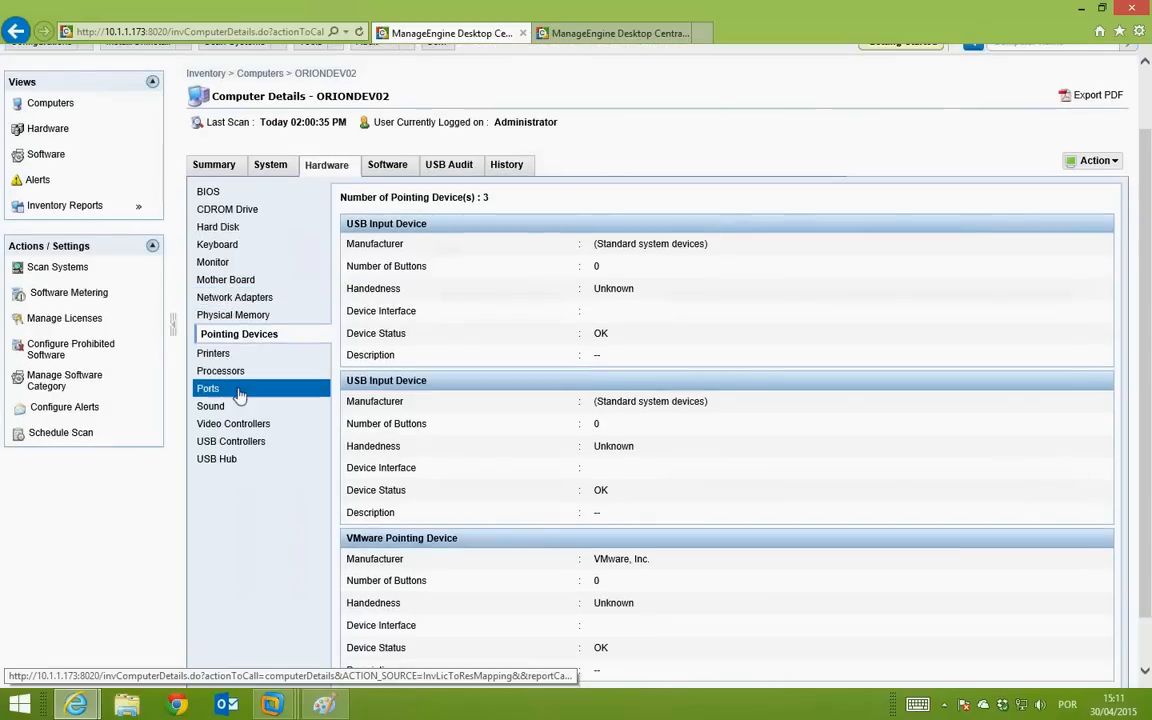
scroll(272, 334, "up", 1)
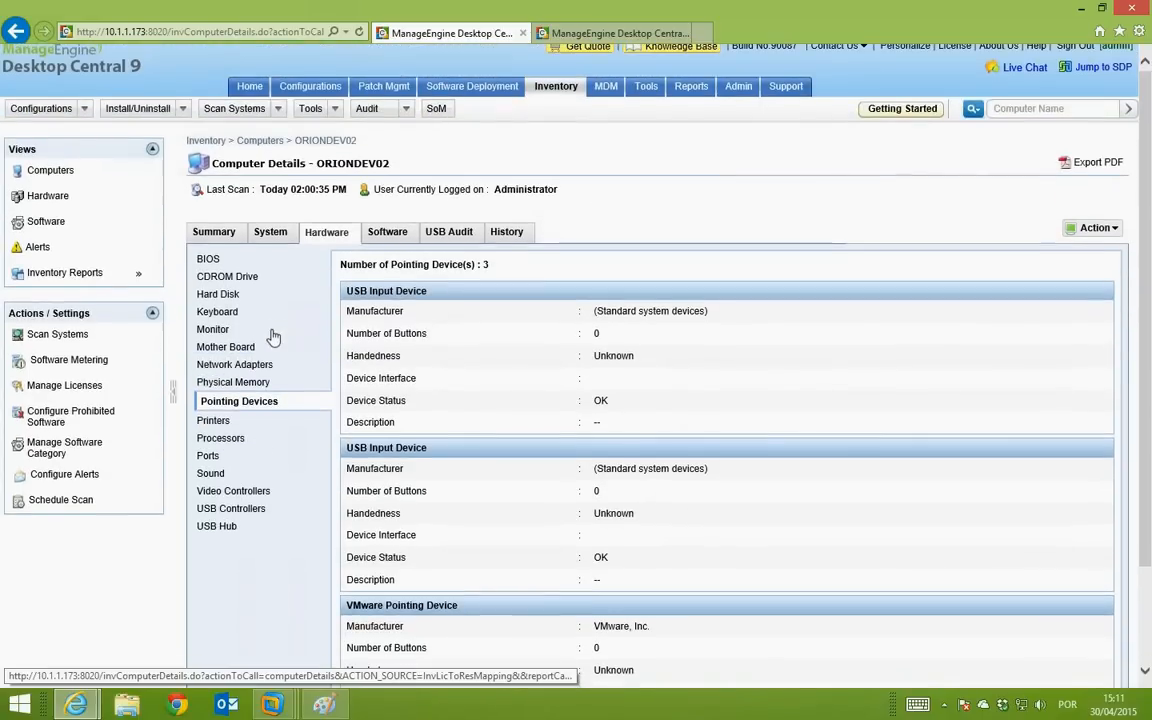
left_click(217, 261)
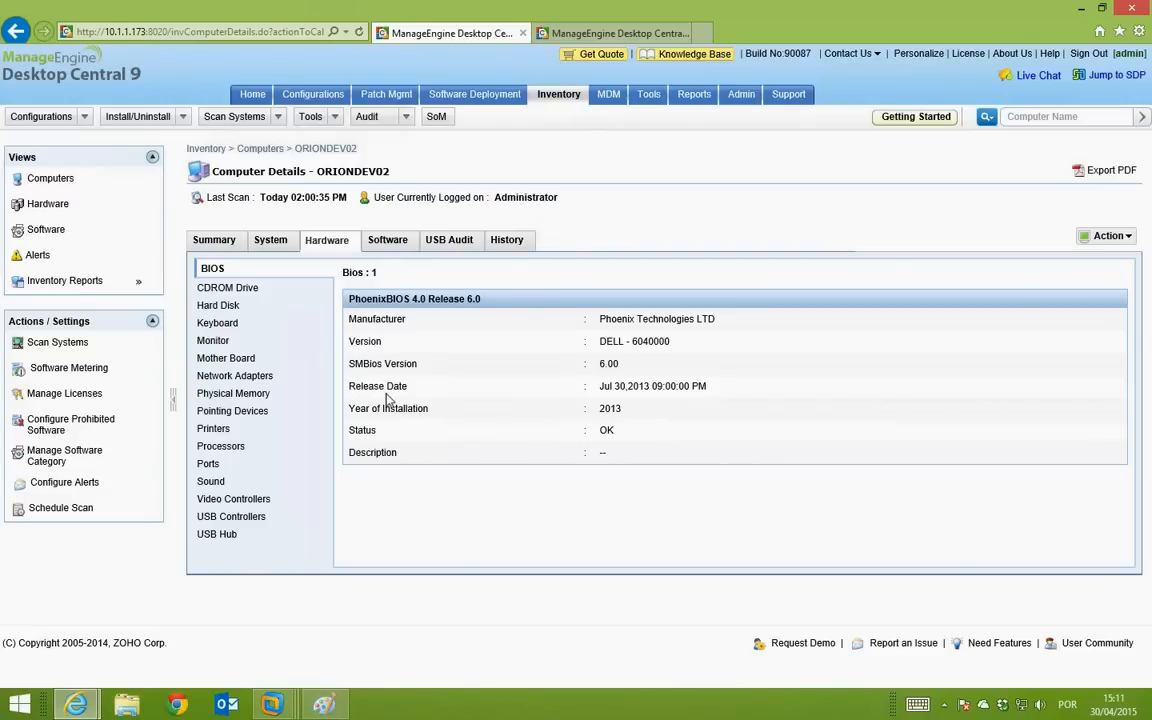
Step: Look through ORIONDEV02's Software, USB Audit and History tabs, then return to its Summary
left_click(386, 240)
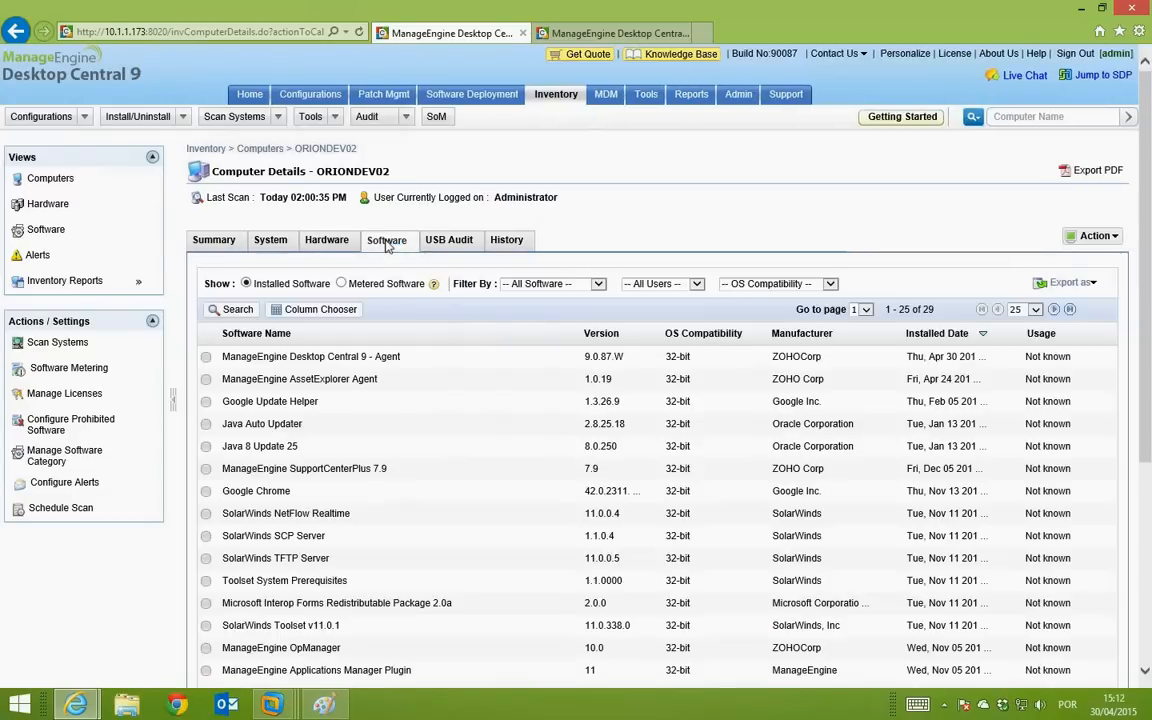
scroll(477, 368, "down", 2)
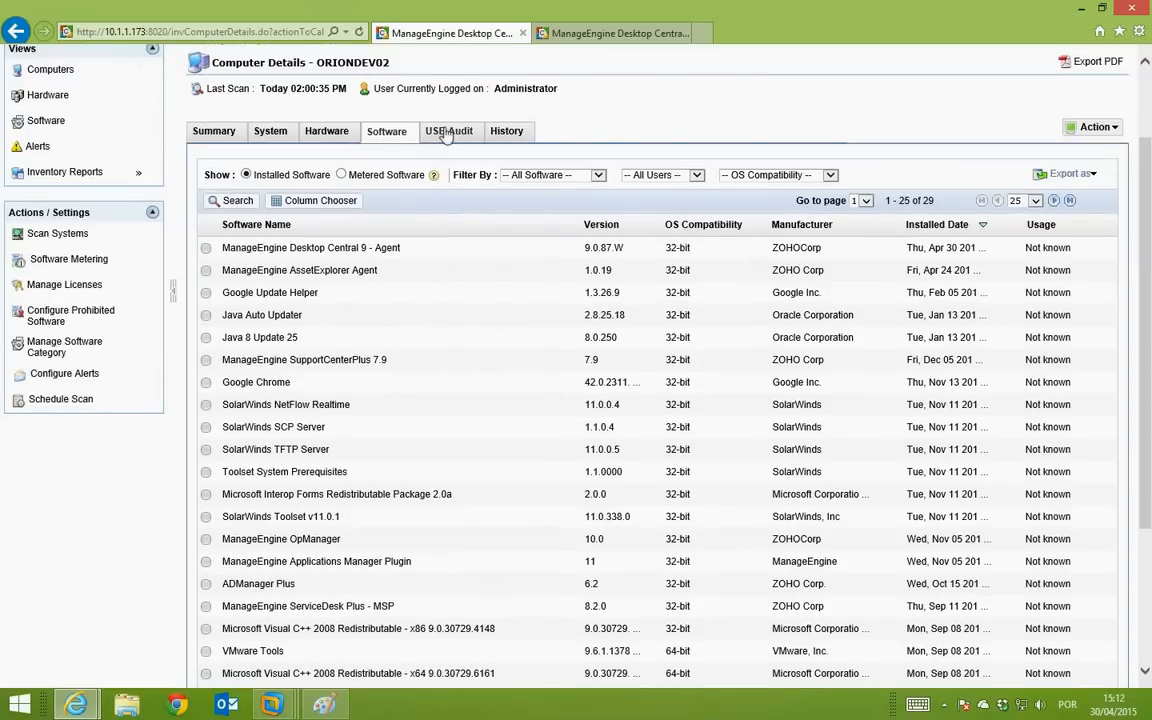
left_click(447, 135)
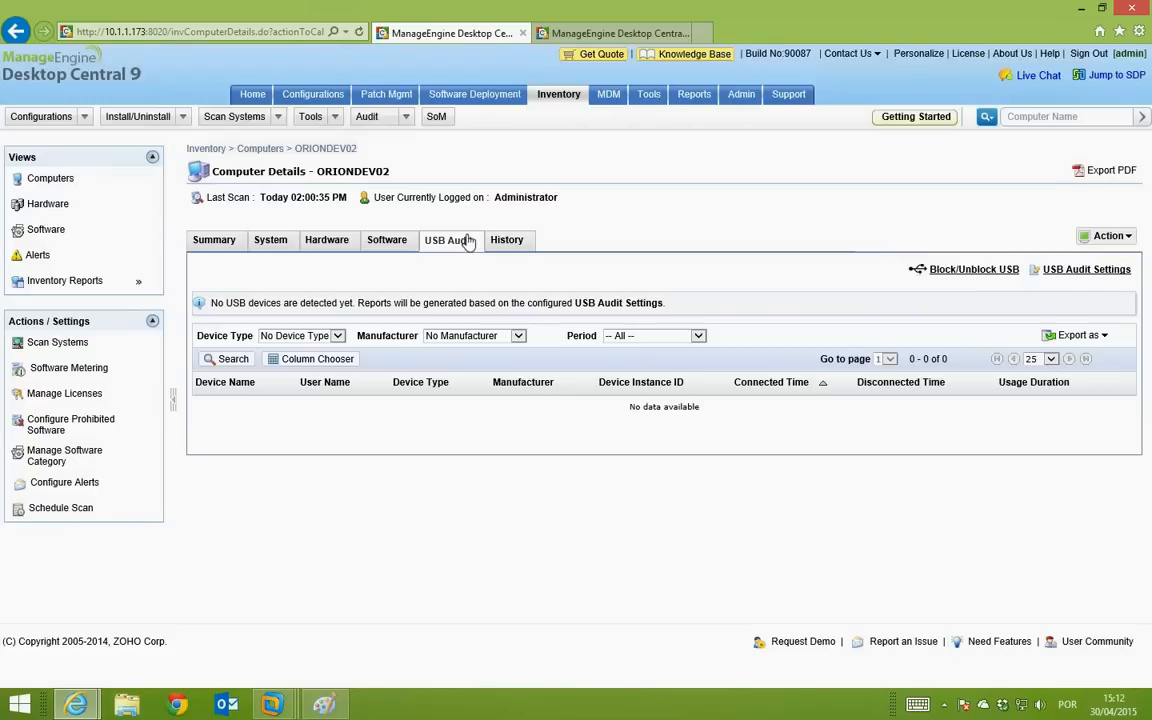
left_click(505, 240)
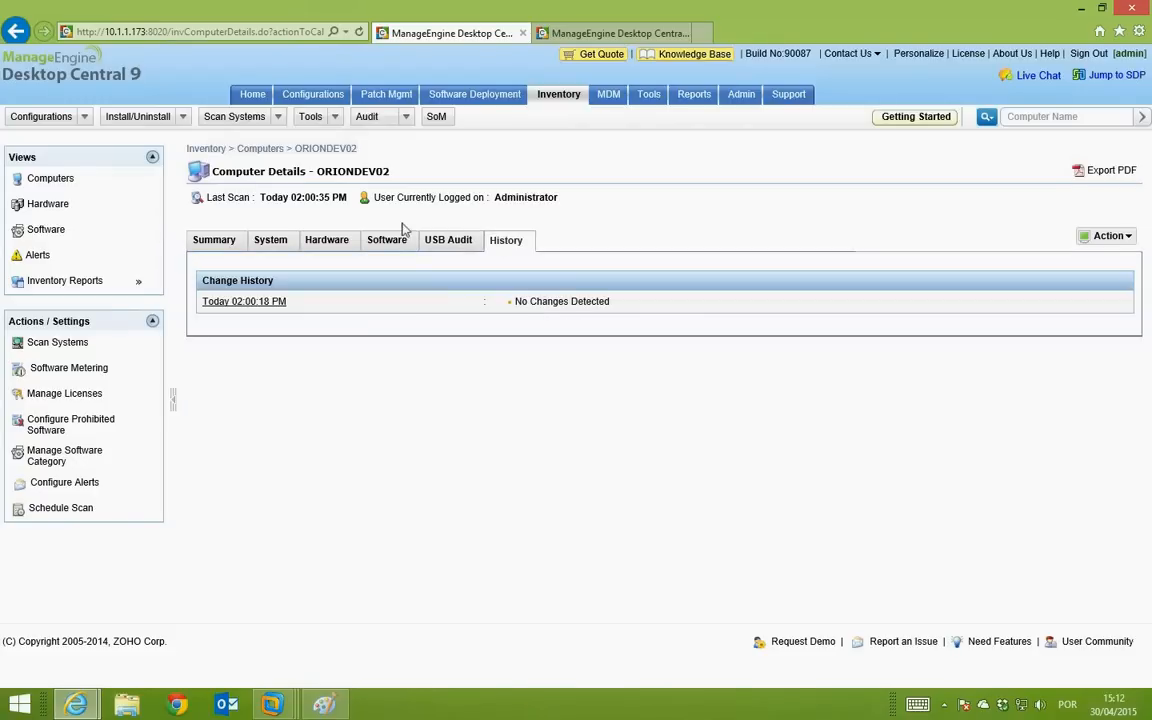
left_click(232, 244)
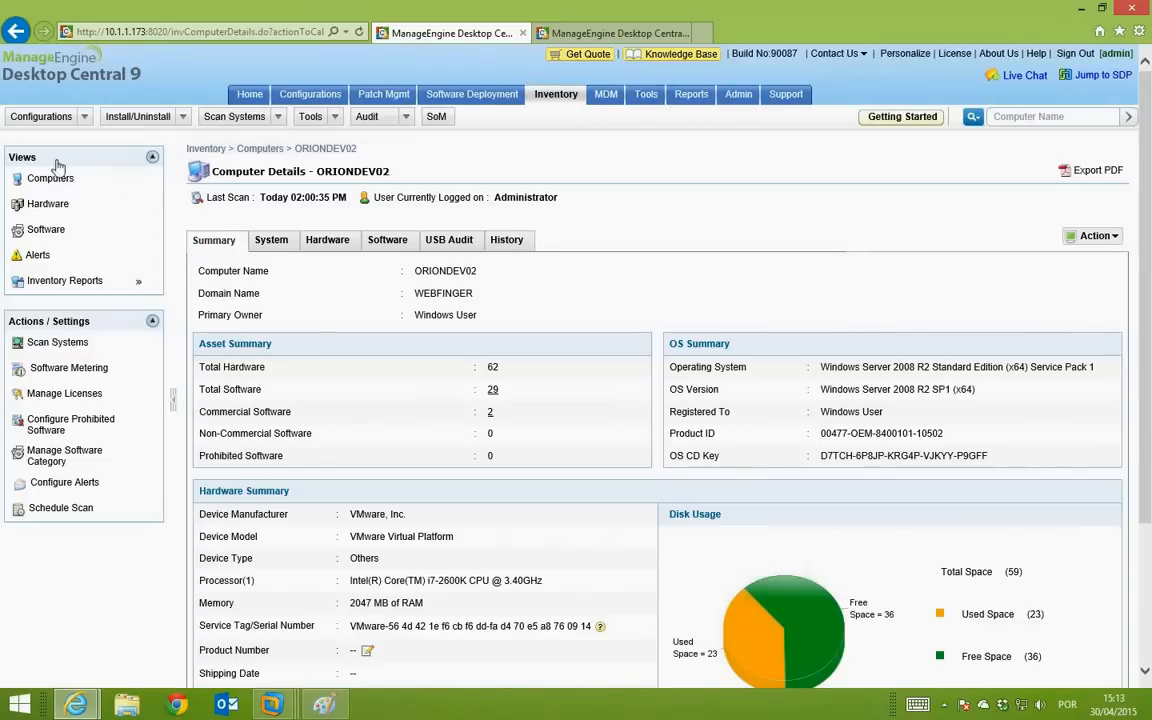
Step: List all network software, then open the Manage License page, which has no licenses
left_click(64, 236)
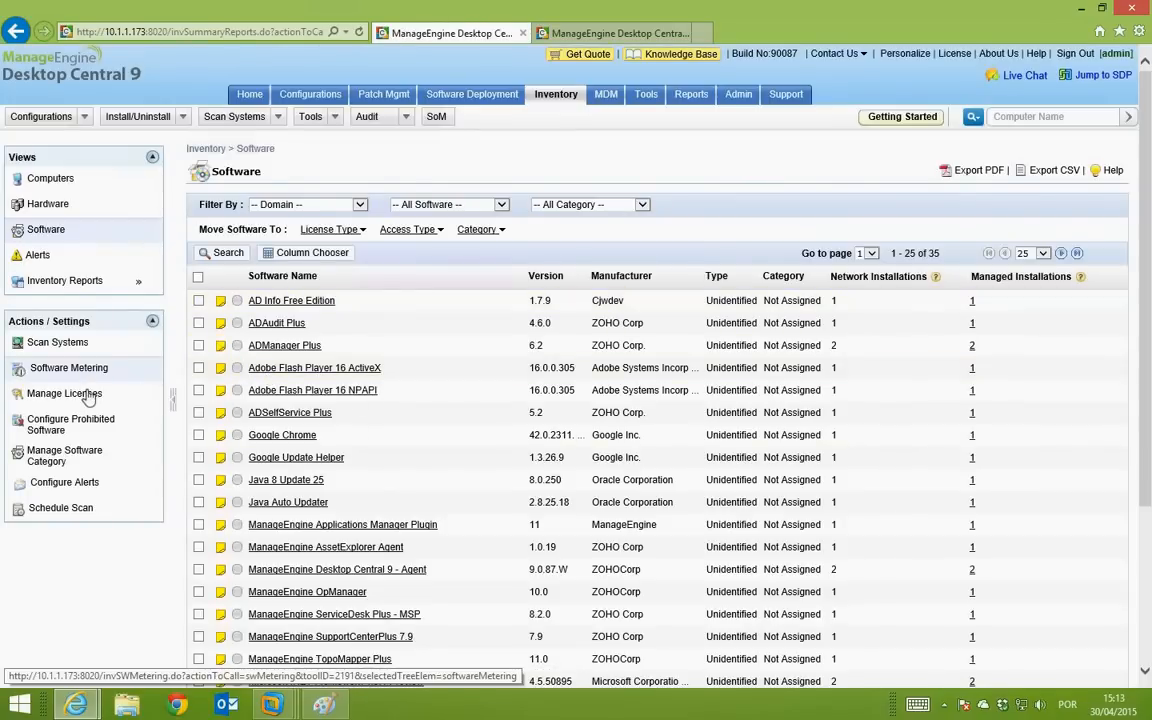
left_click(88, 395)
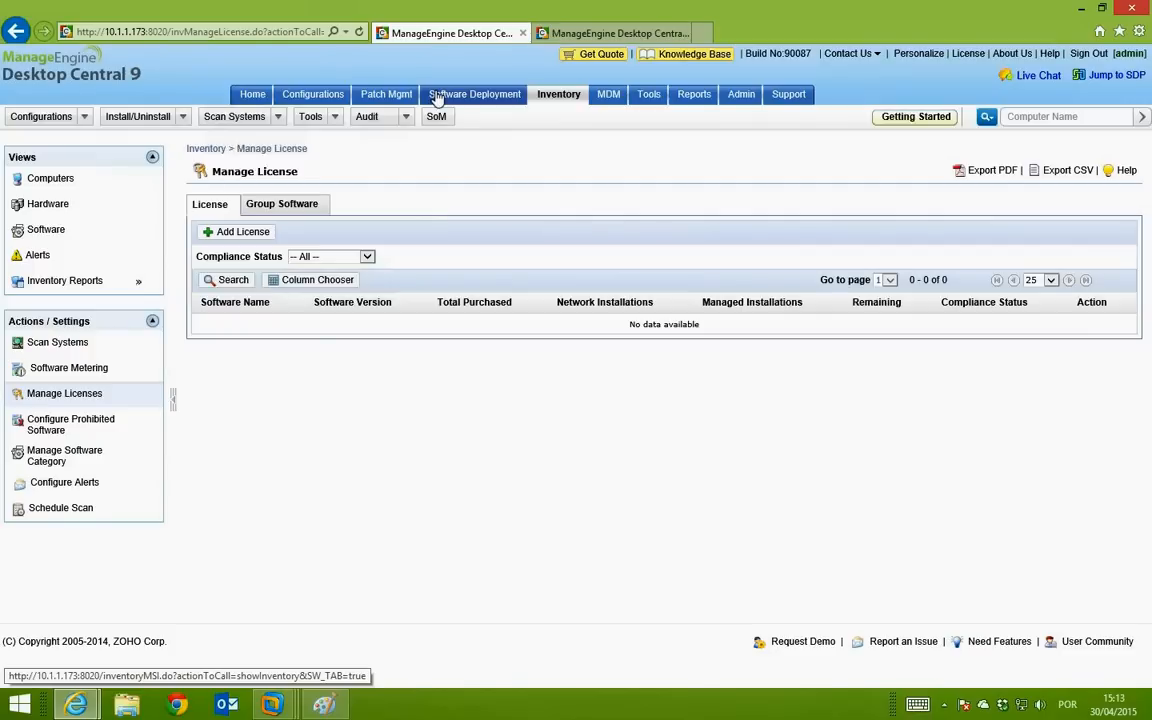
Step: Show the Add Configuration page with types such as Firewall, Drive Mapping and Secure USB
left_click(334, 96)
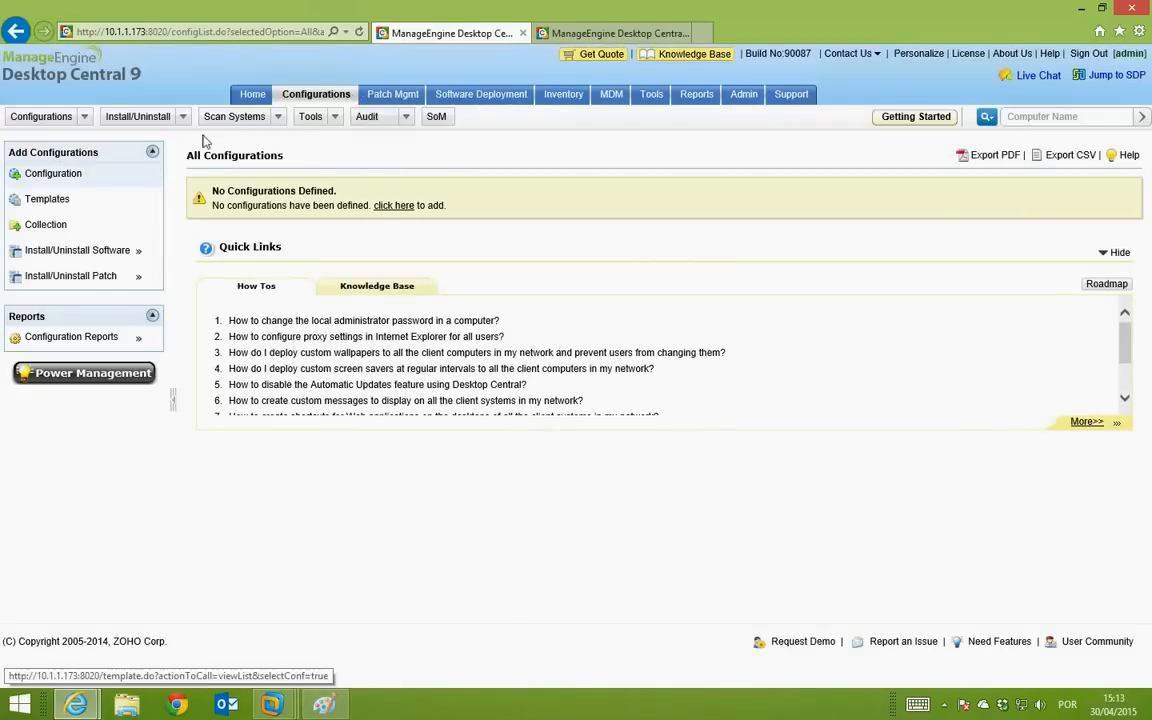
left_click(78, 176)
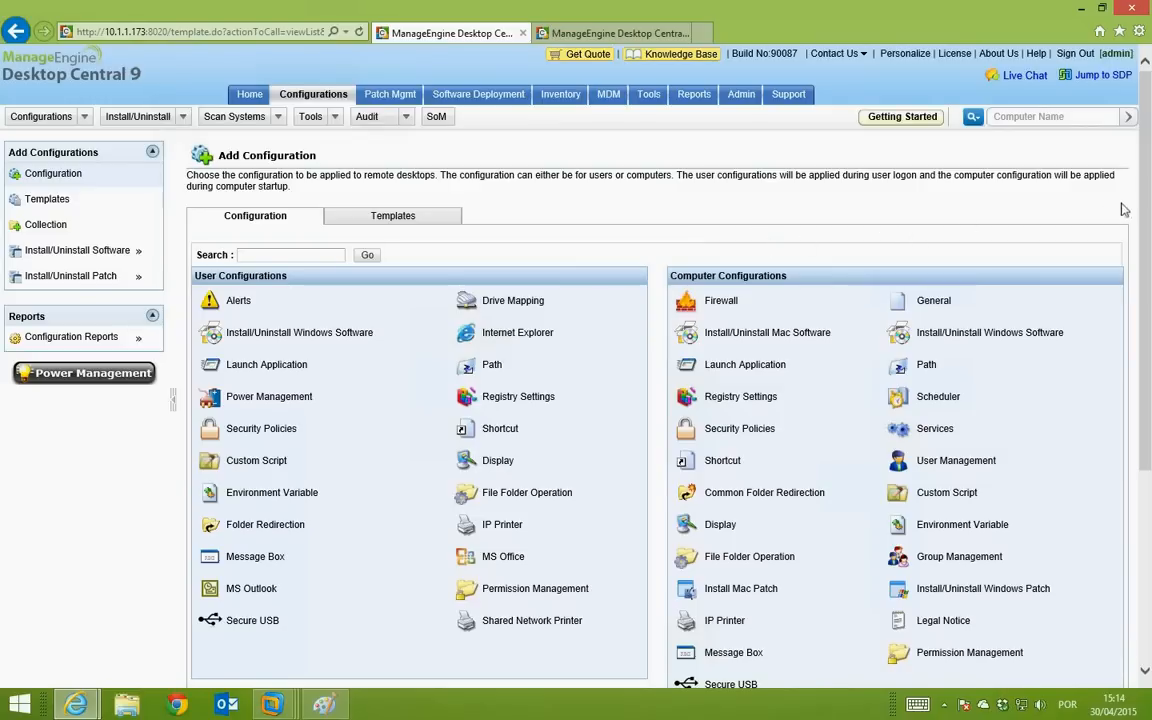
scroll(1147, 238, "down", 1)
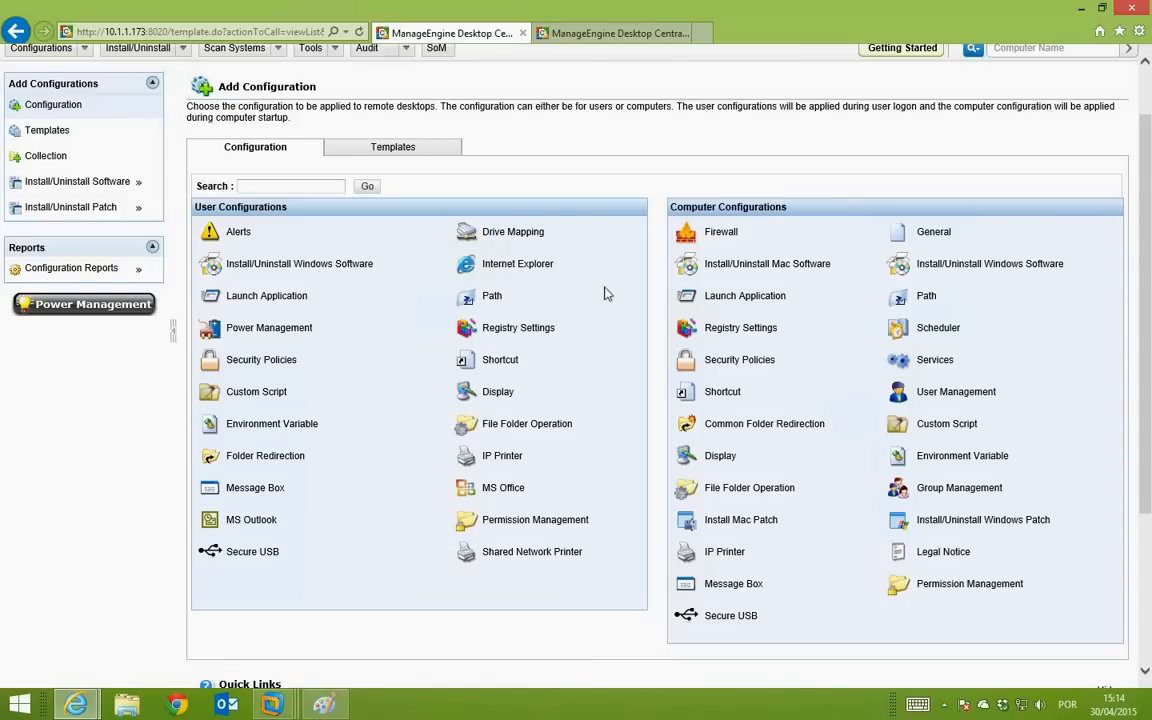
scroll(604, 291, "down", 2)
scroll(604, 291, "up", 4)
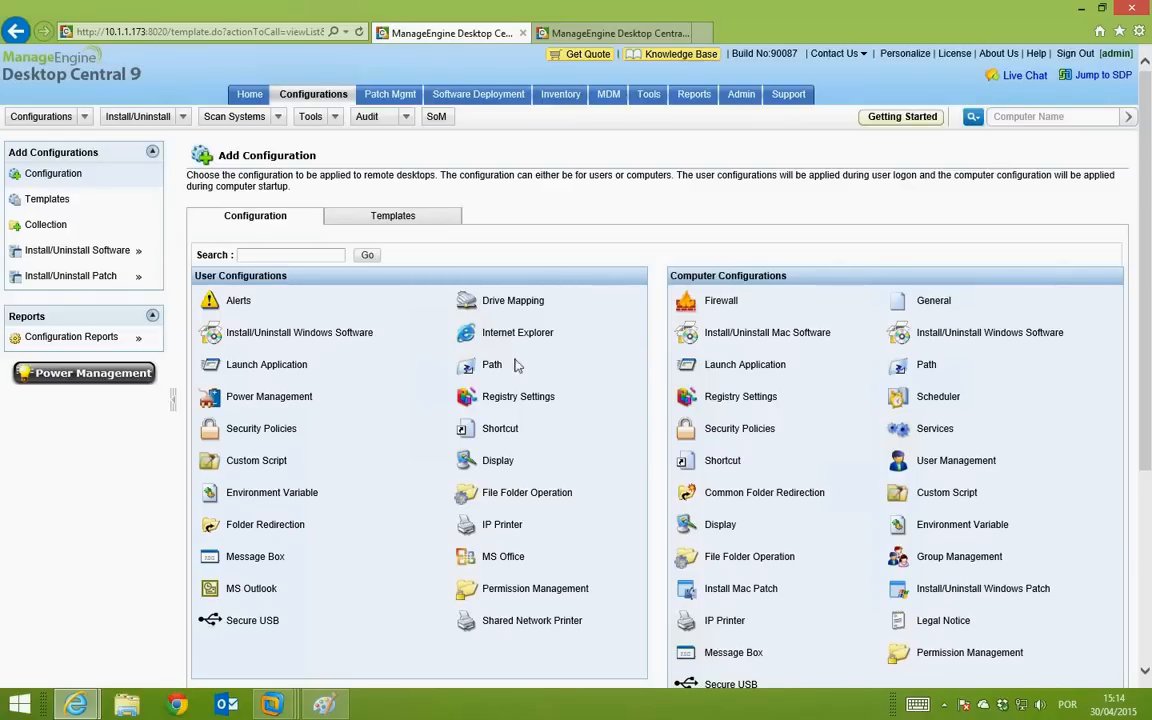
scroll(768, 428, "down", 3)
scroll(770, 428, "up", 1)
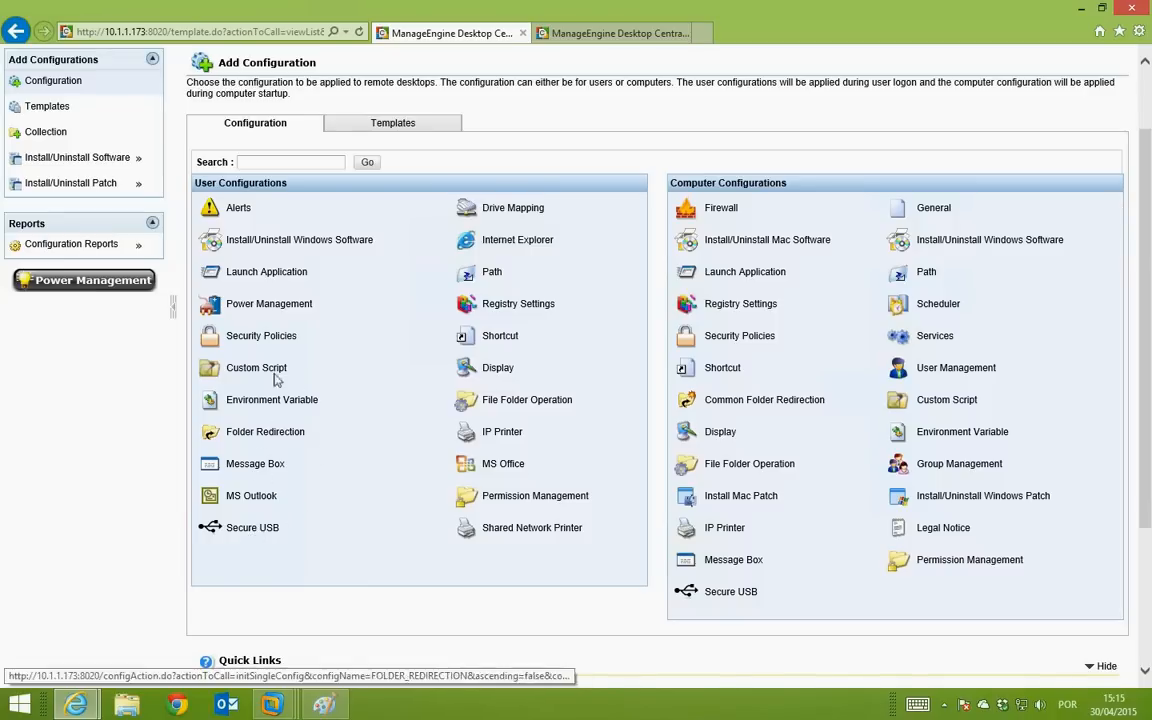
left_click(280, 305)
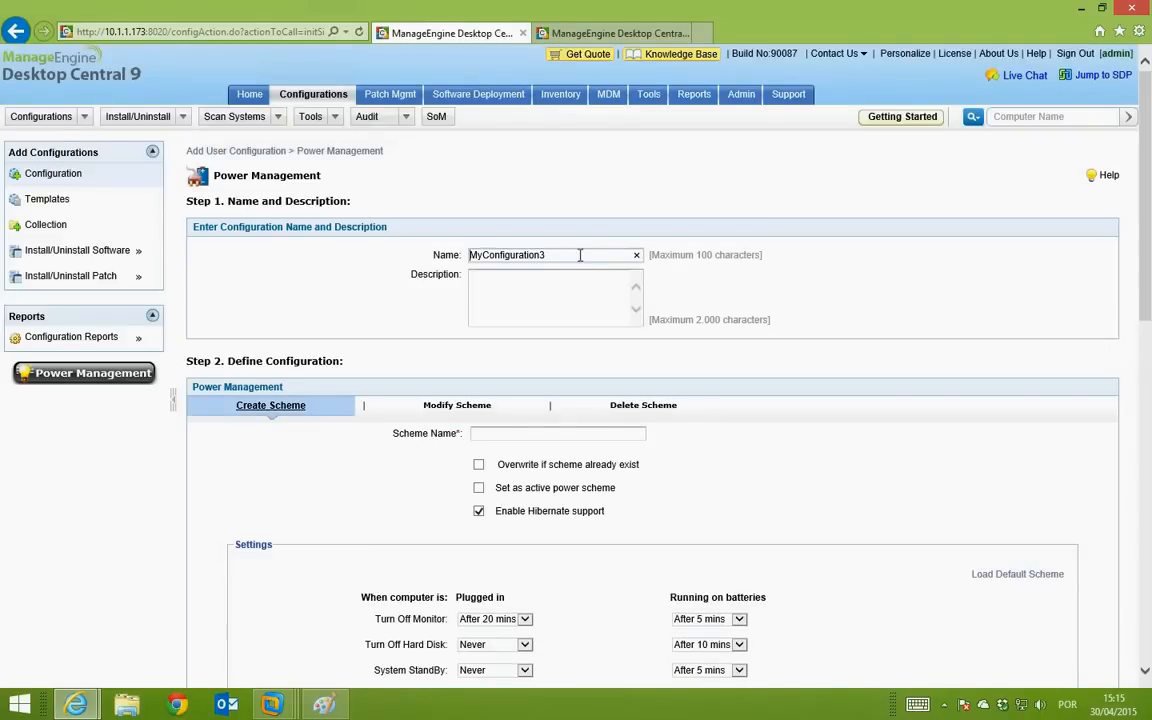
left_click_drag(578, 254, 465, 259)
type("Po")
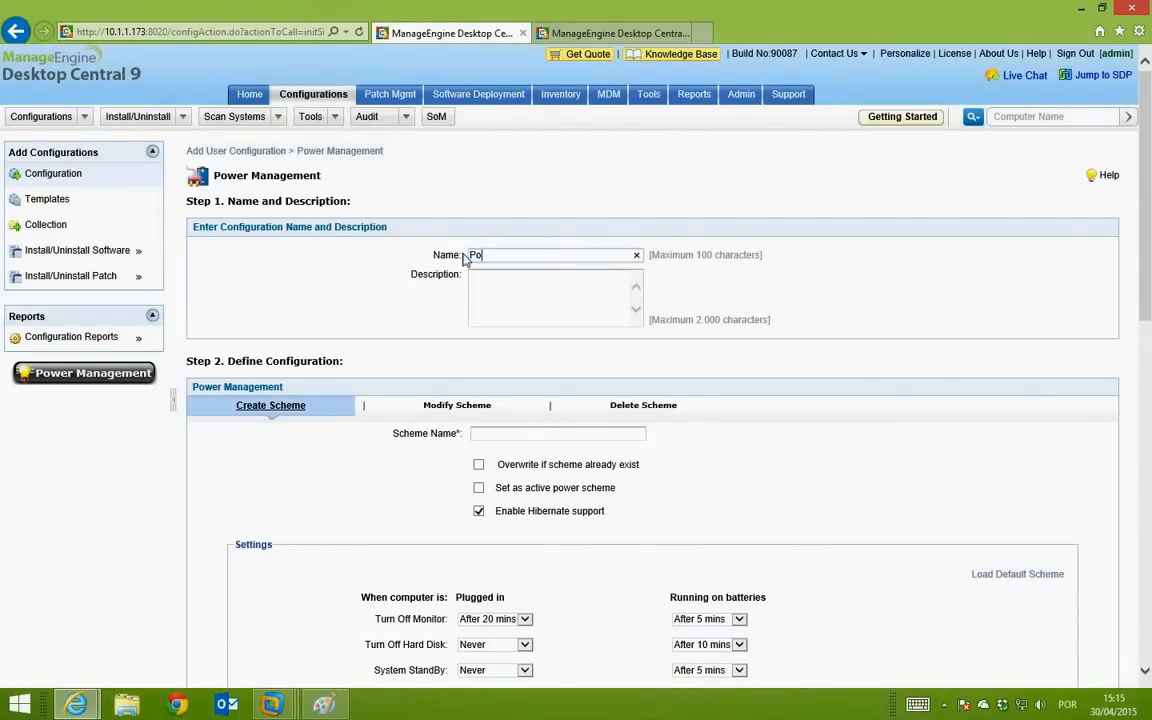
type("litica de ")
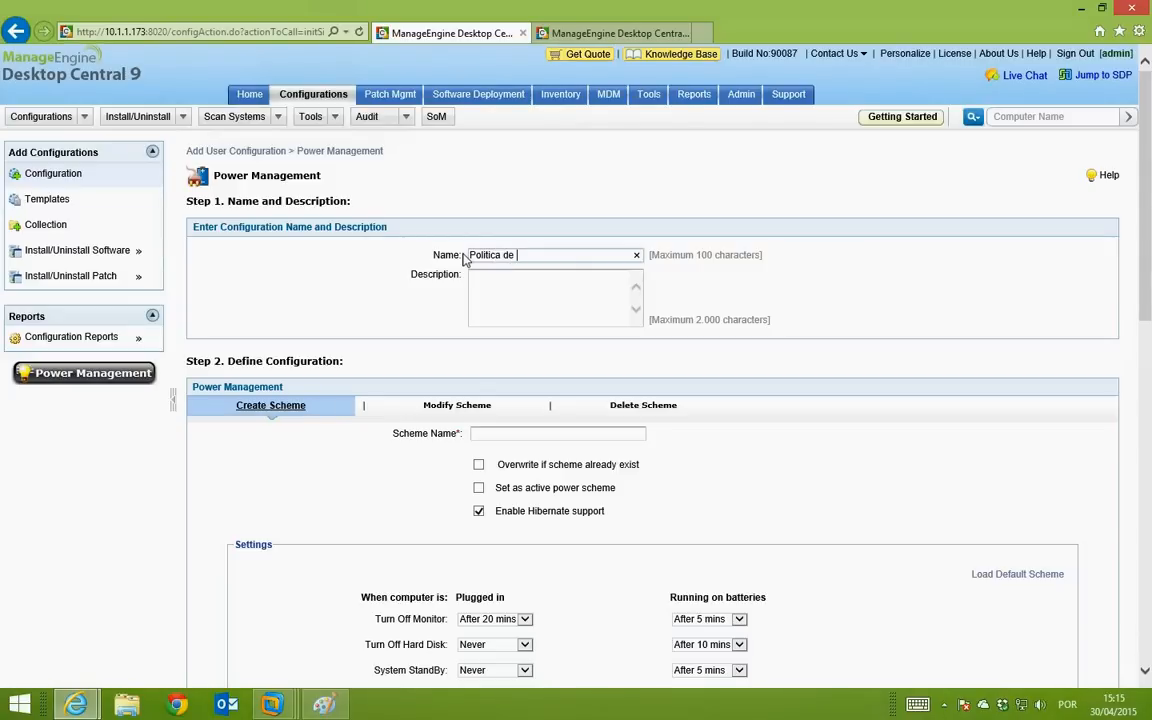
type("Energia")
scroll(488, 319, "down", 3)
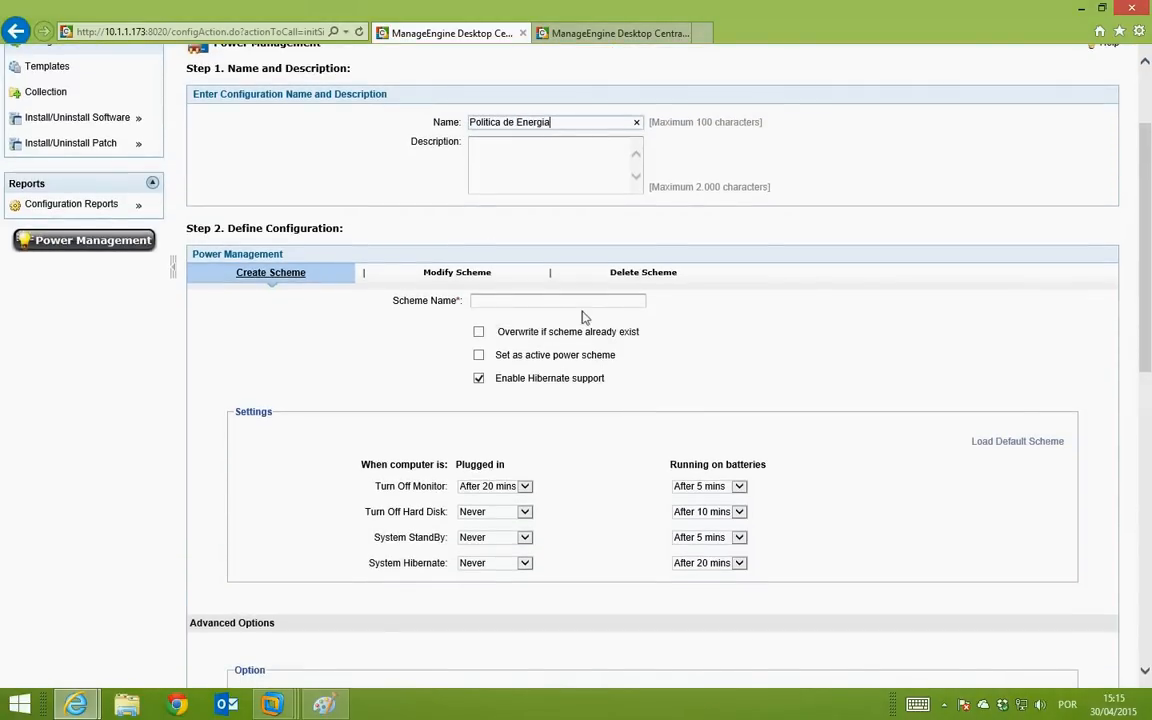
left_click(558, 299)
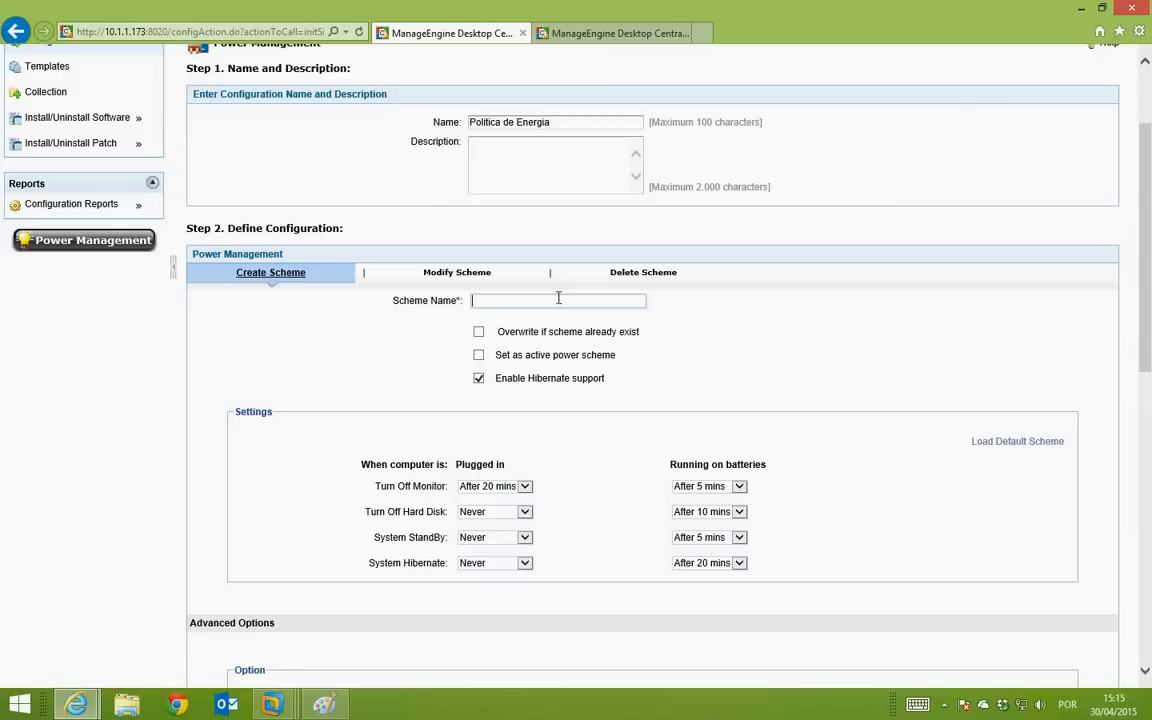
type("Politica de Energia")
scroll(522, 442, "down", 2)
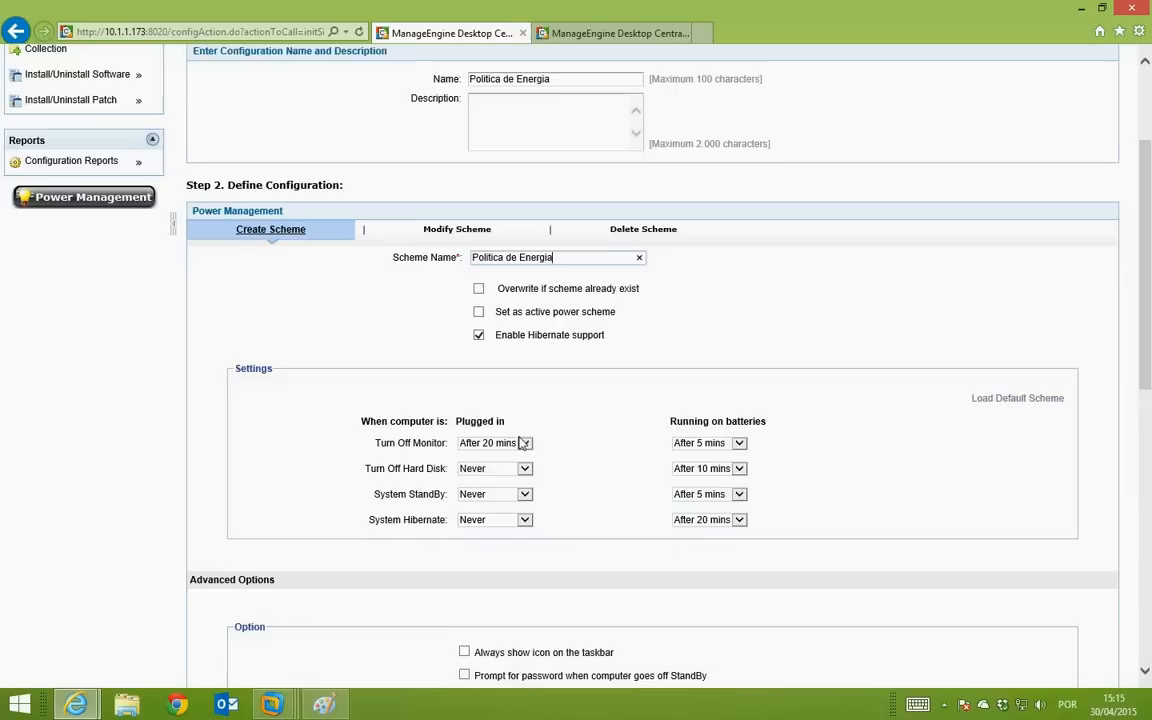
scroll(522, 442, "down", 1)
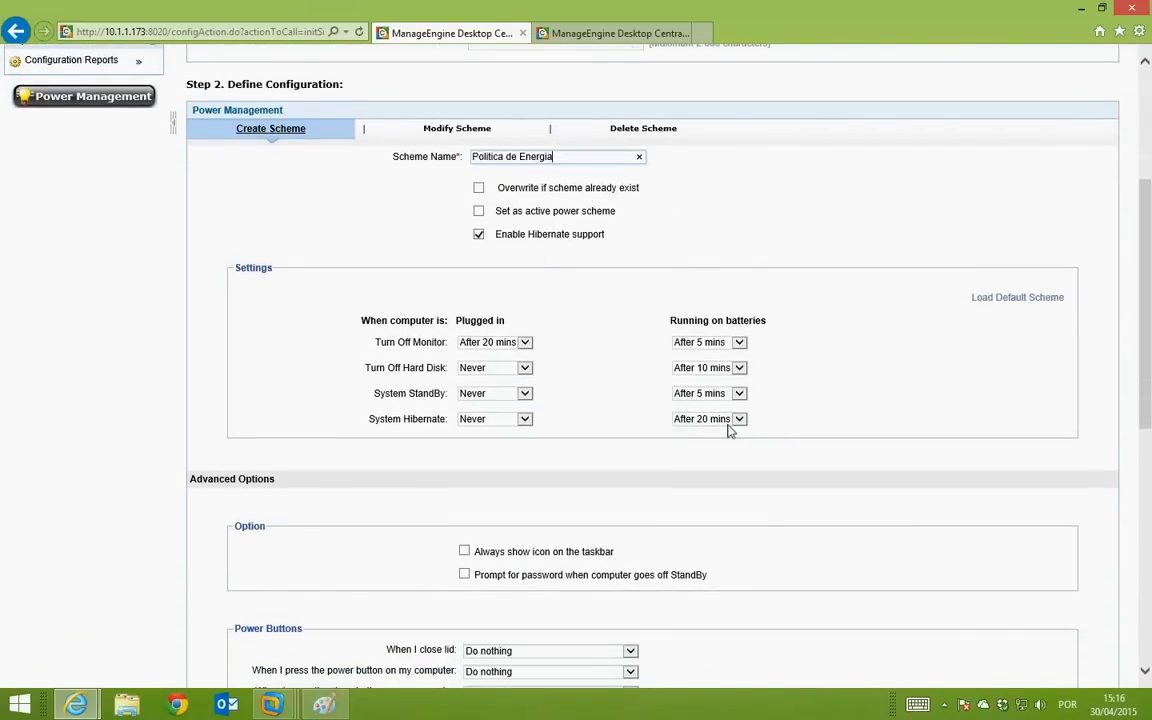
scroll(661, 396, "down", 2)
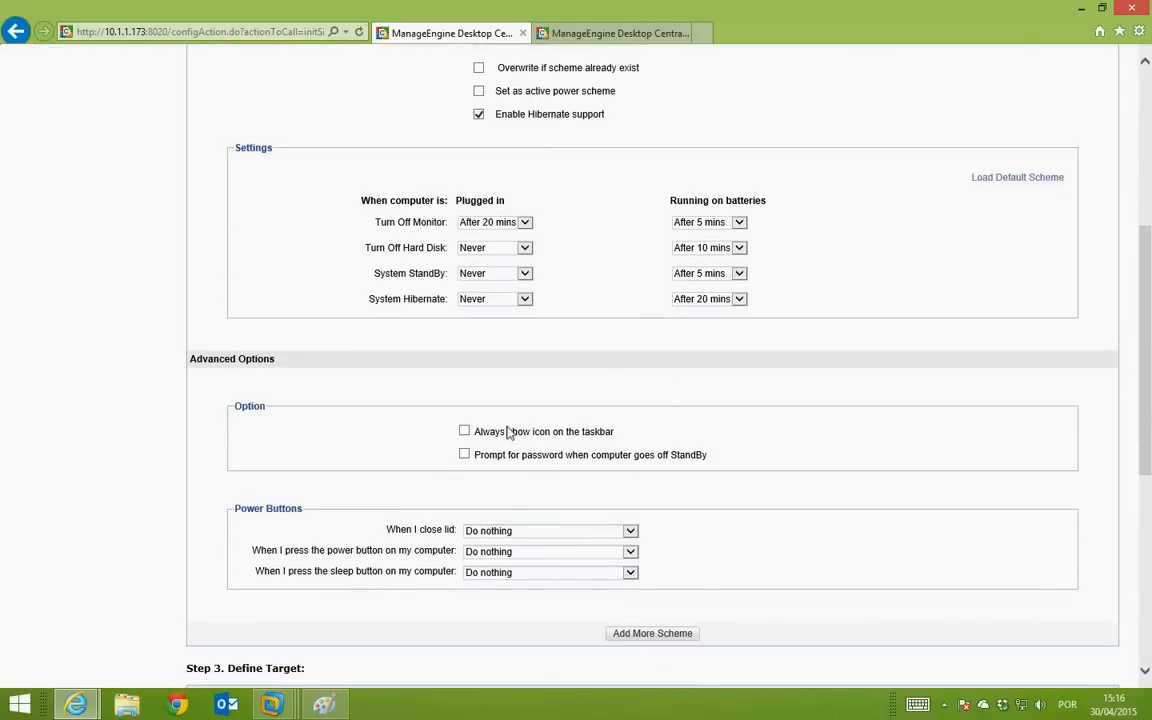
scroll(576, 294, "down", 2)
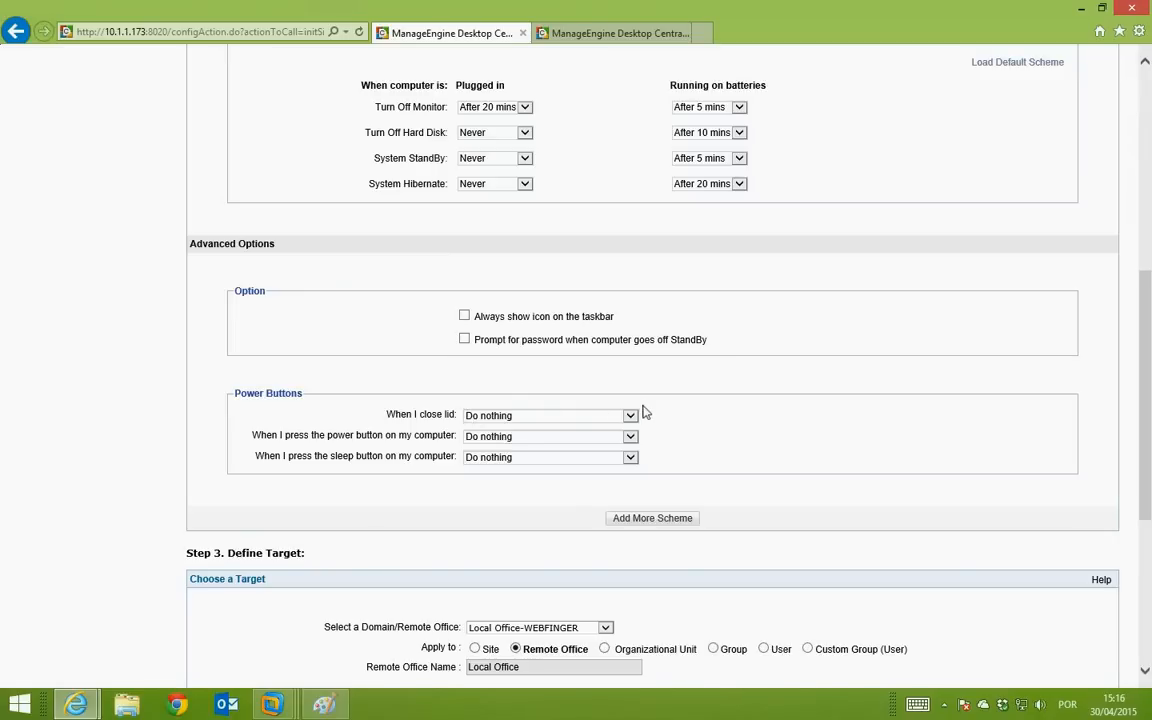
scroll(644, 412, "down", 4)
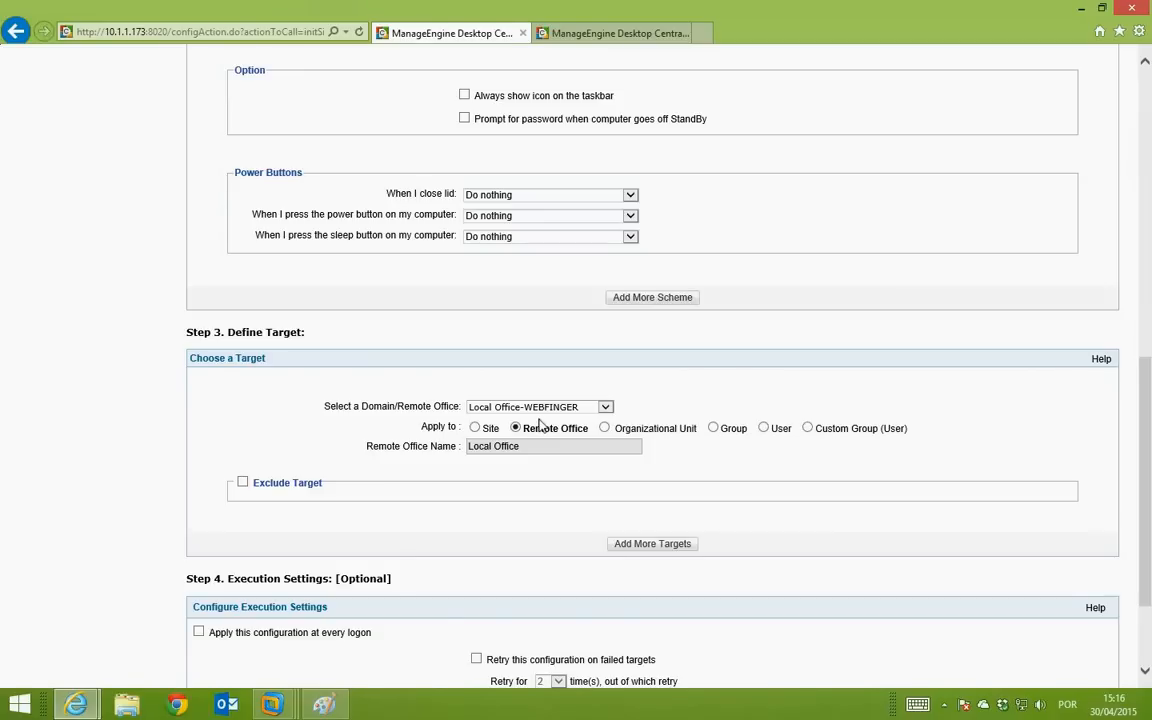
Step: Try targeting an organizational unit, expand Domain Controllers, then close the browser without choosing
left_click(604, 428)
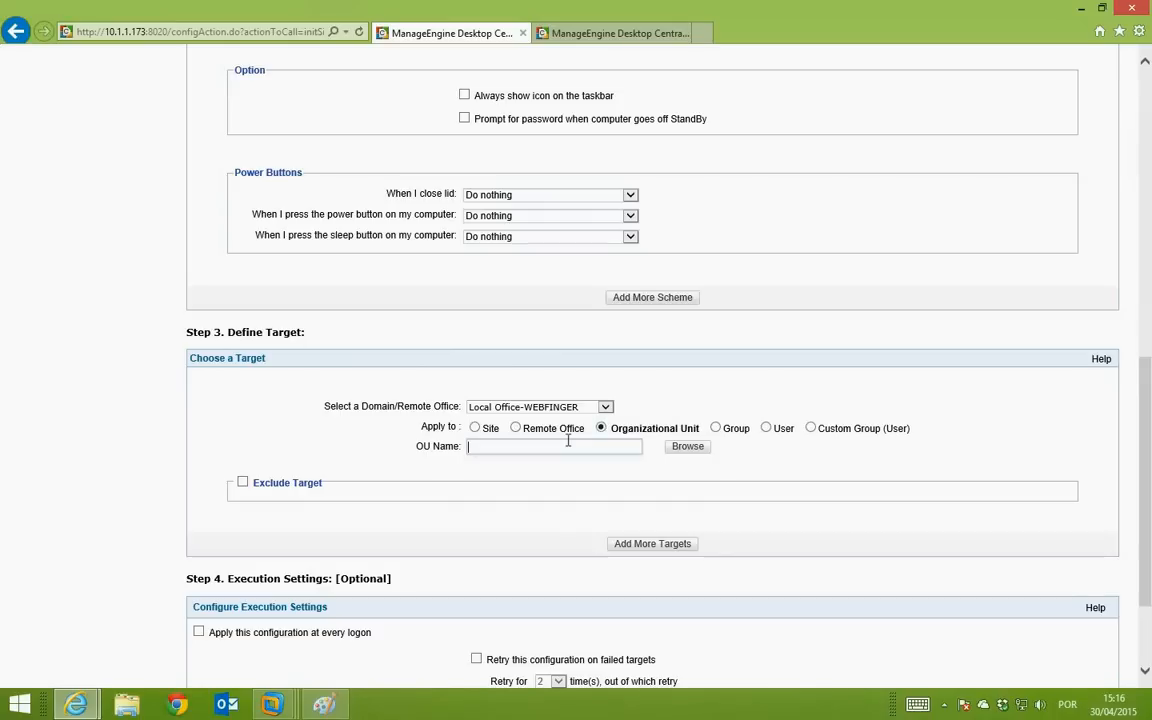
left_click(684, 447)
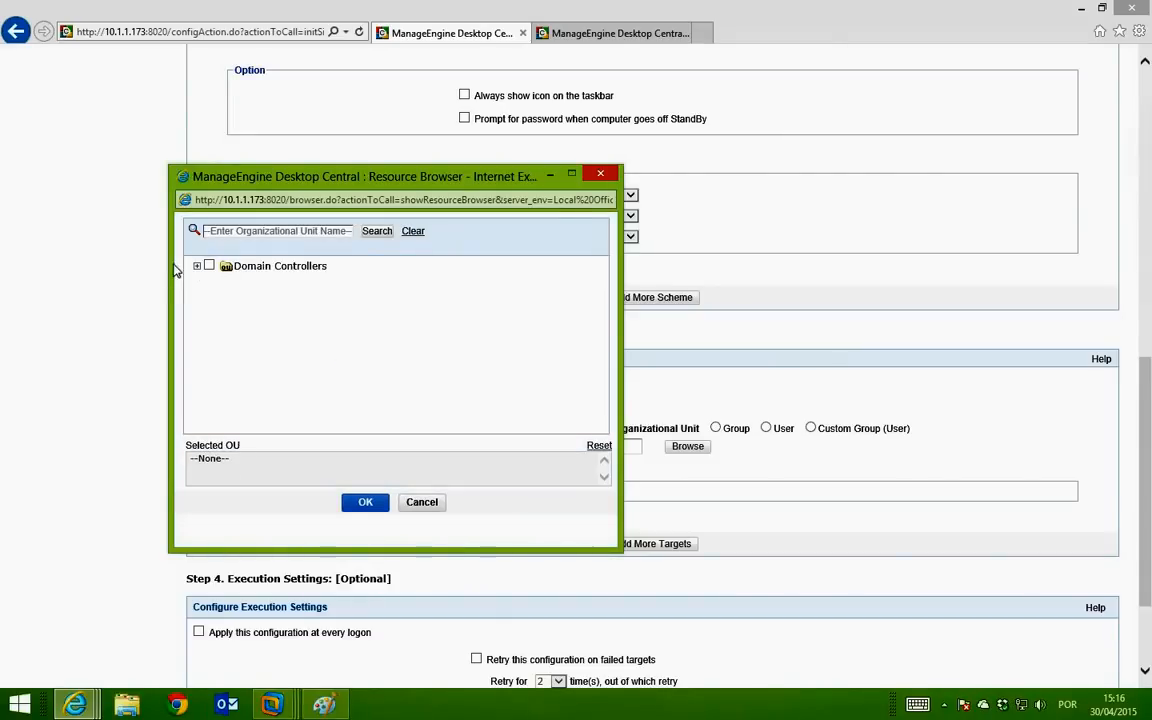
left_click(197, 267)
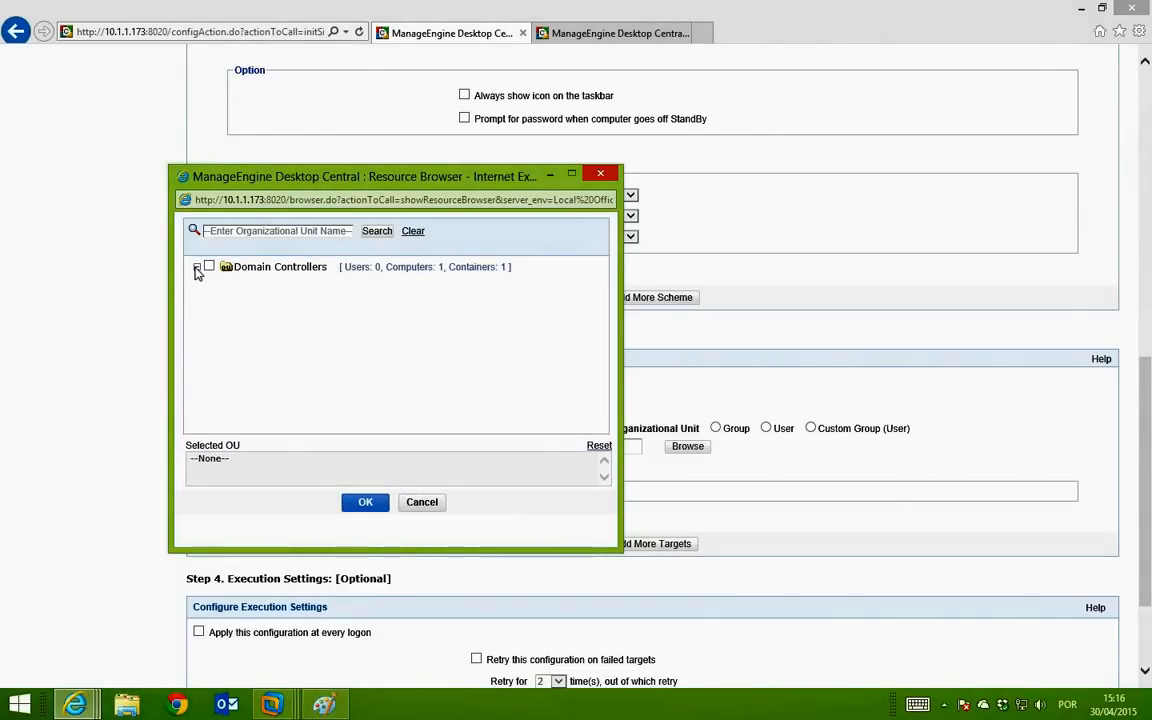
left_click(601, 174)
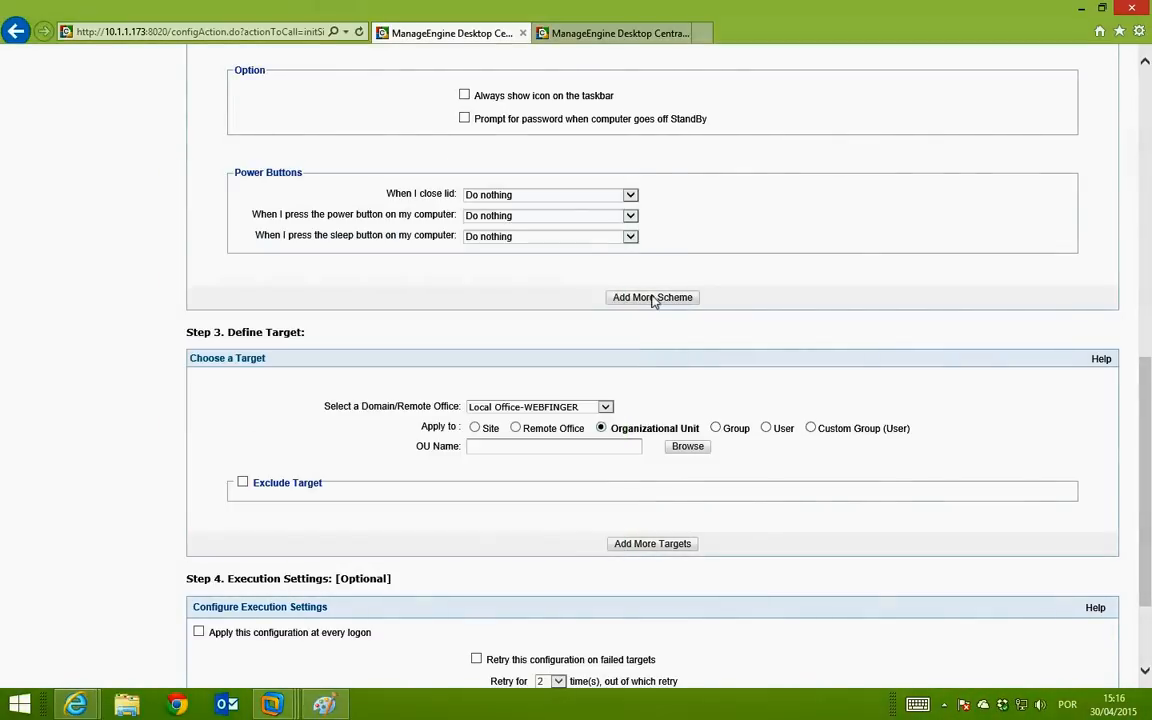
Step: Switch the Apply to target from Group to User and review the Politica de Energia form
left_click(717, 428)
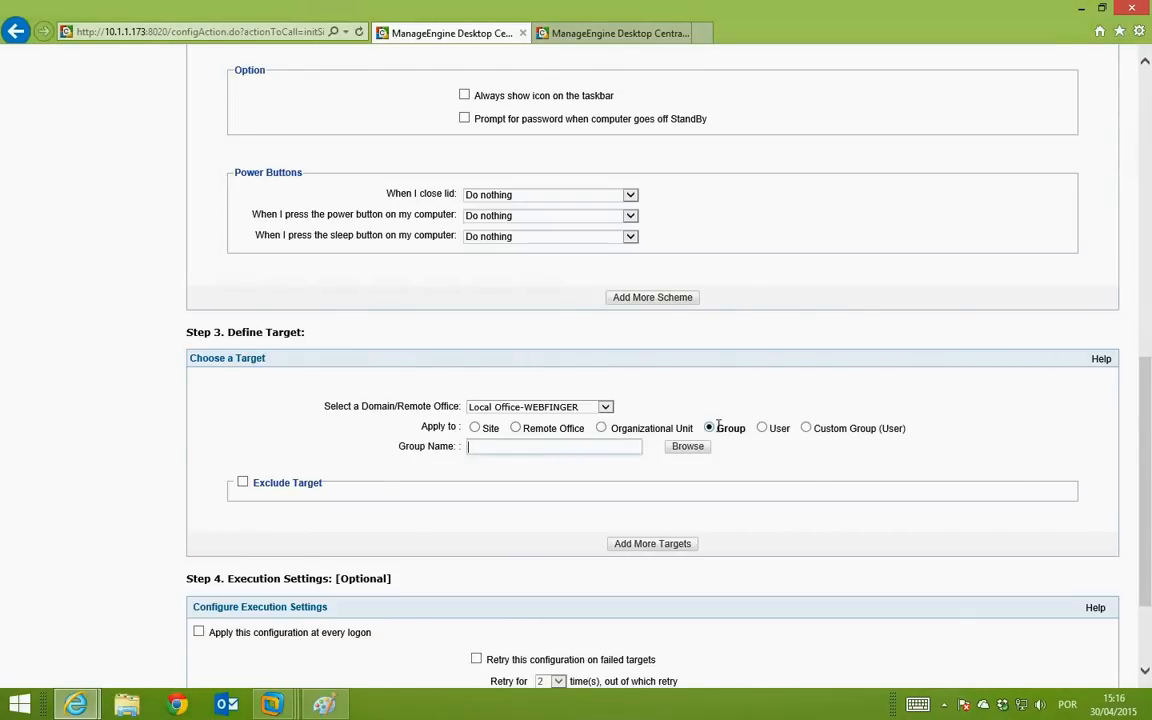
left_click(762, 428)
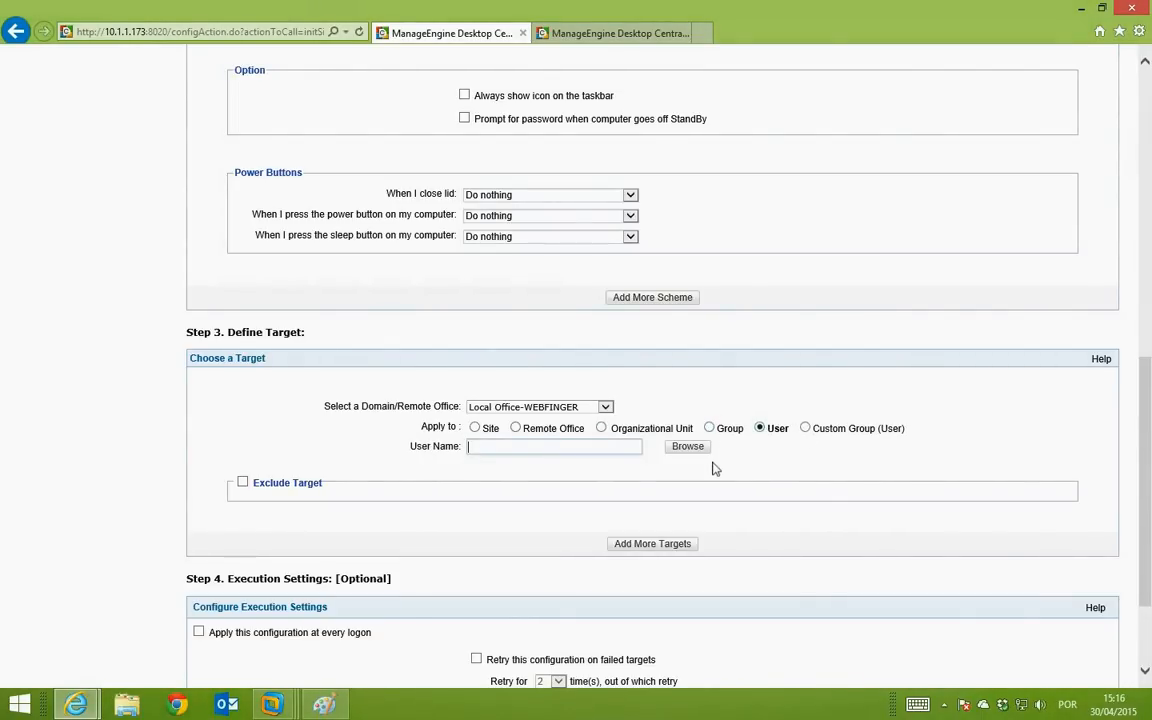
scroll(715, 468, "down", 1)
scroll(715, 468, "down", 2)
scroll(712, 468, "up", 3)
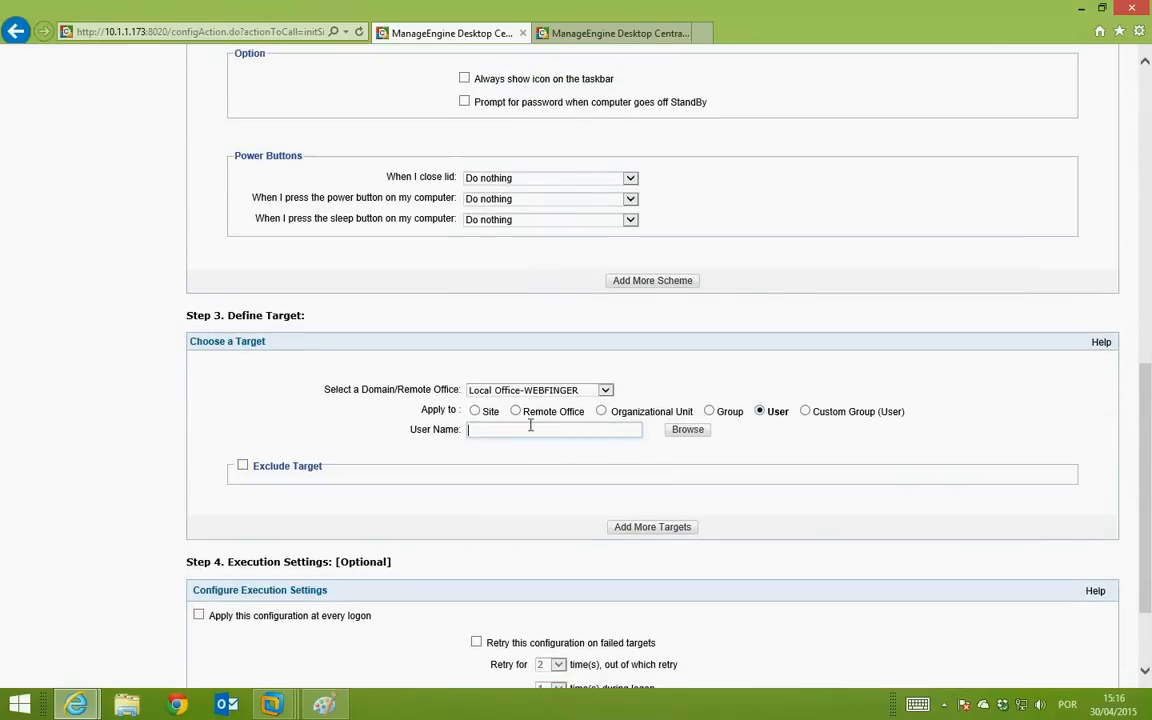
scroll(583, 401, "down", 1)
scroll(600, 410, "up", 10)
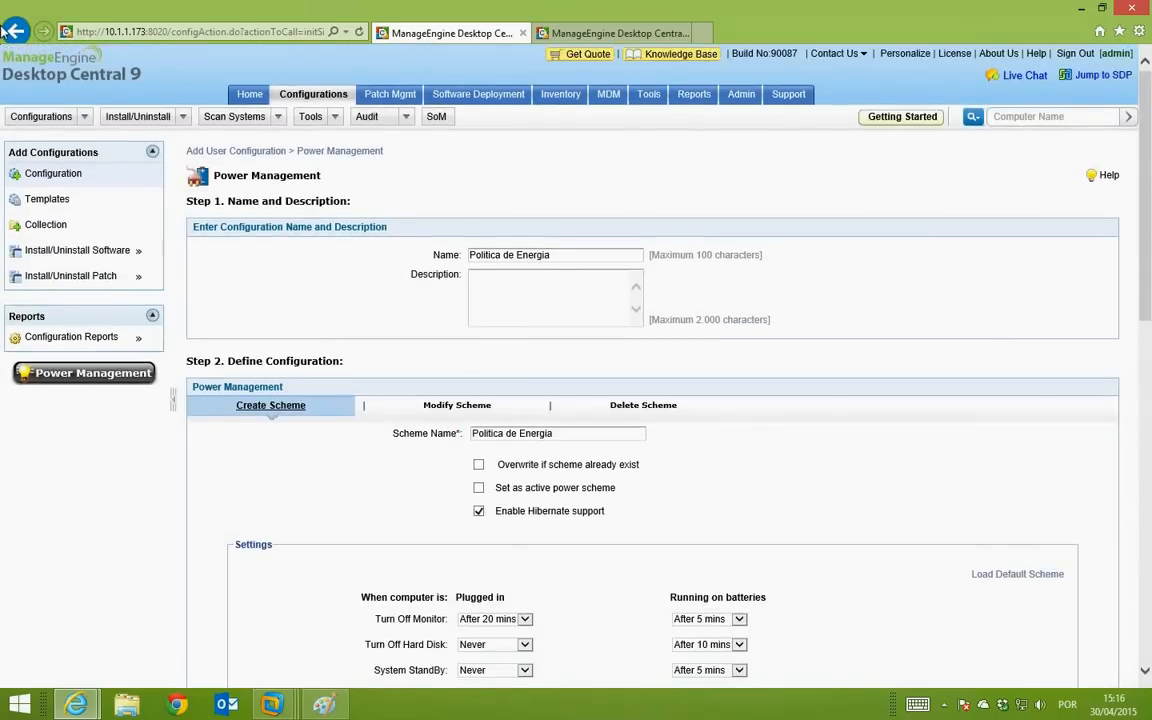
Step: Go back from the Power Management form to the Add Configuration catalogue
left_click(27, 31)
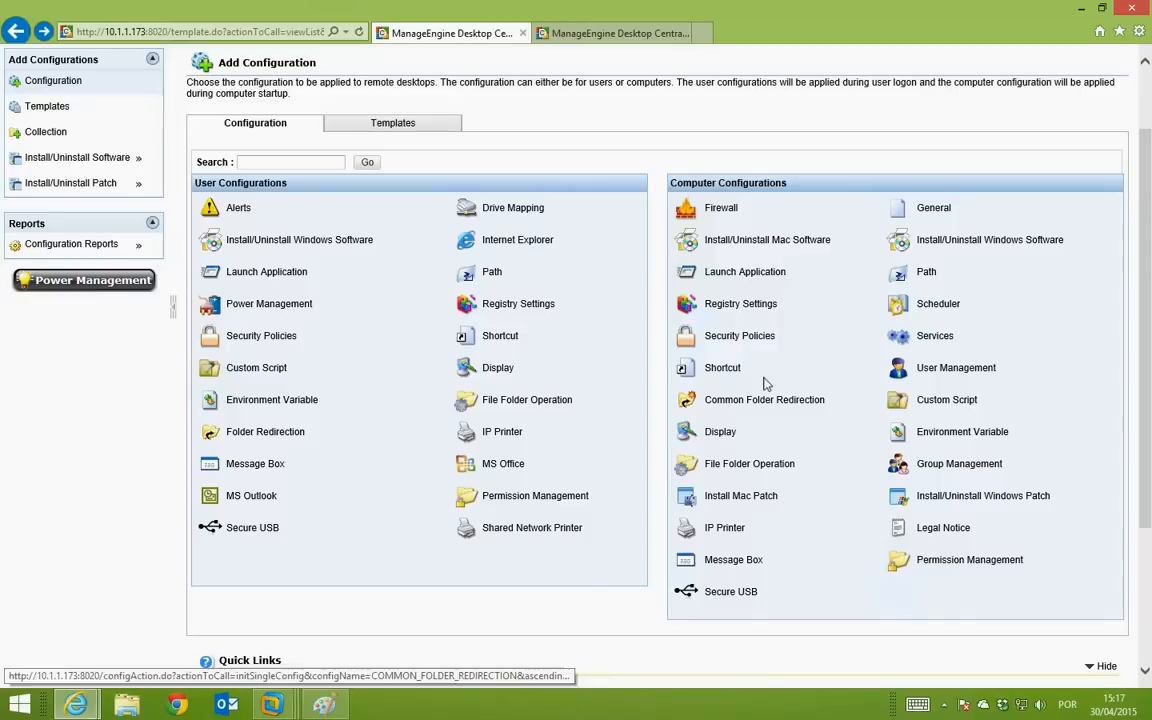
Step: Start a Launch Application configuration and set its target to Computer rather than IP address
left_click(752, 283)
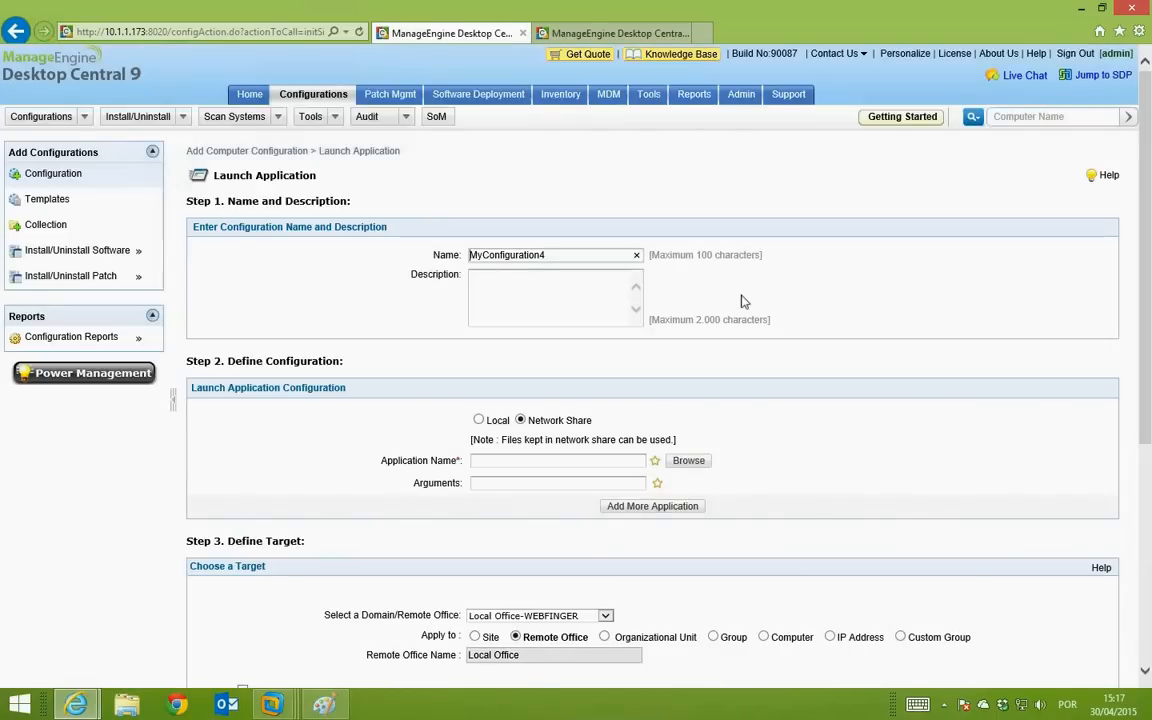
scroll(740, 300, "down", 4)
scroll(742, 301, "up", 1)
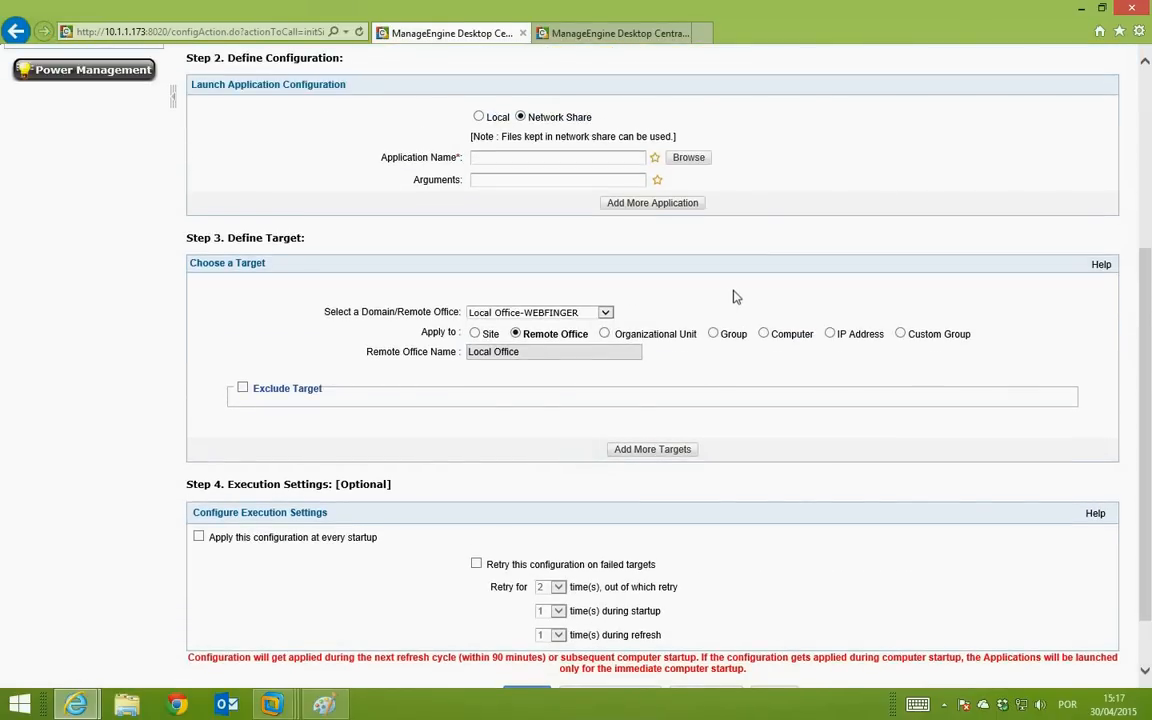
left_click(760, 334)
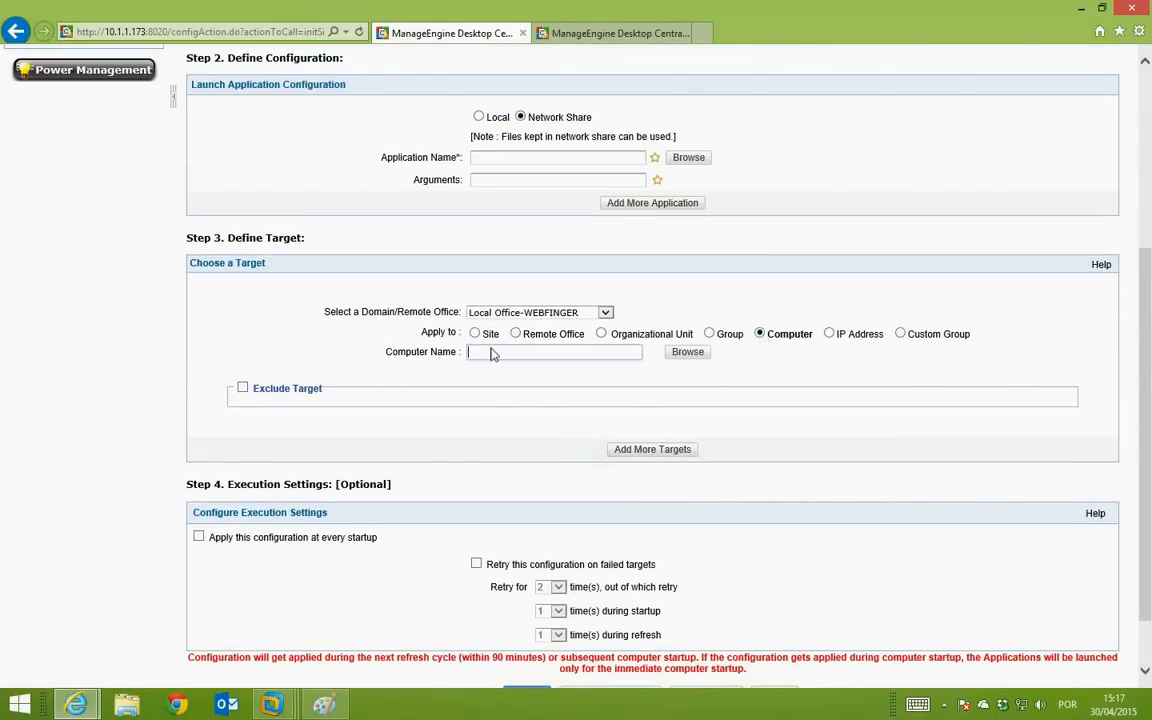
left_click(827, 336)
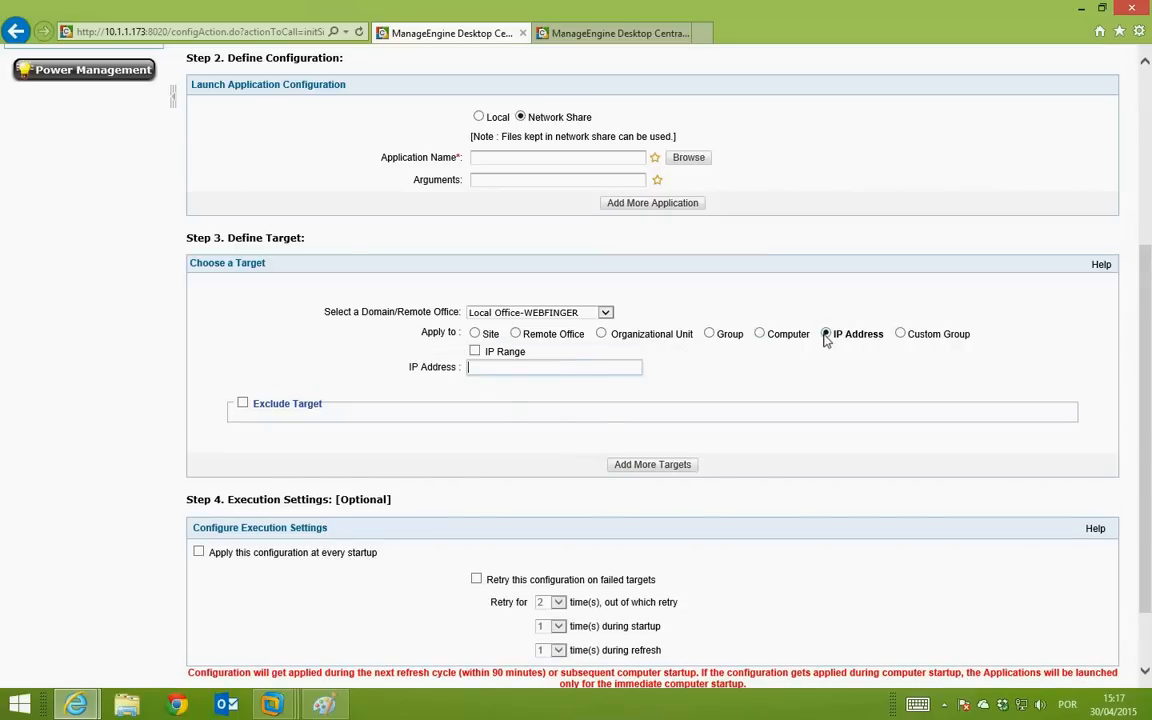
left_click(760, 334)
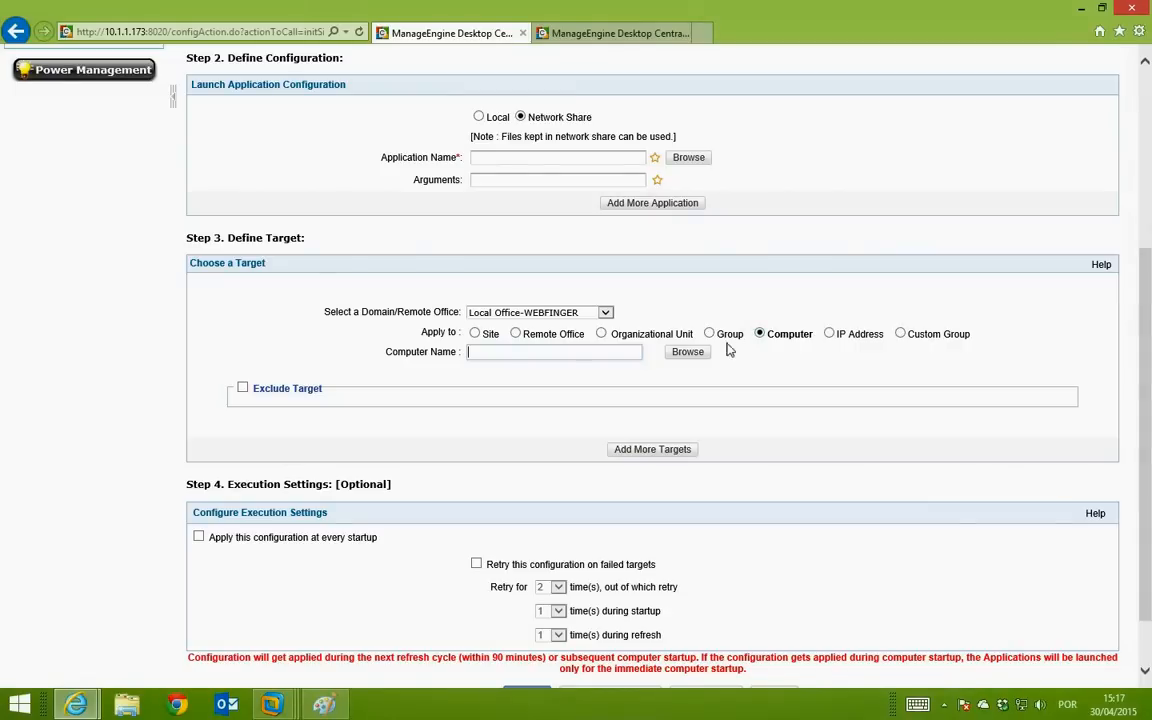
Step: Browse computers, tick ORIONDEV02 and ORIONDEV04, then close the popup without applying
left_click(687, 353)
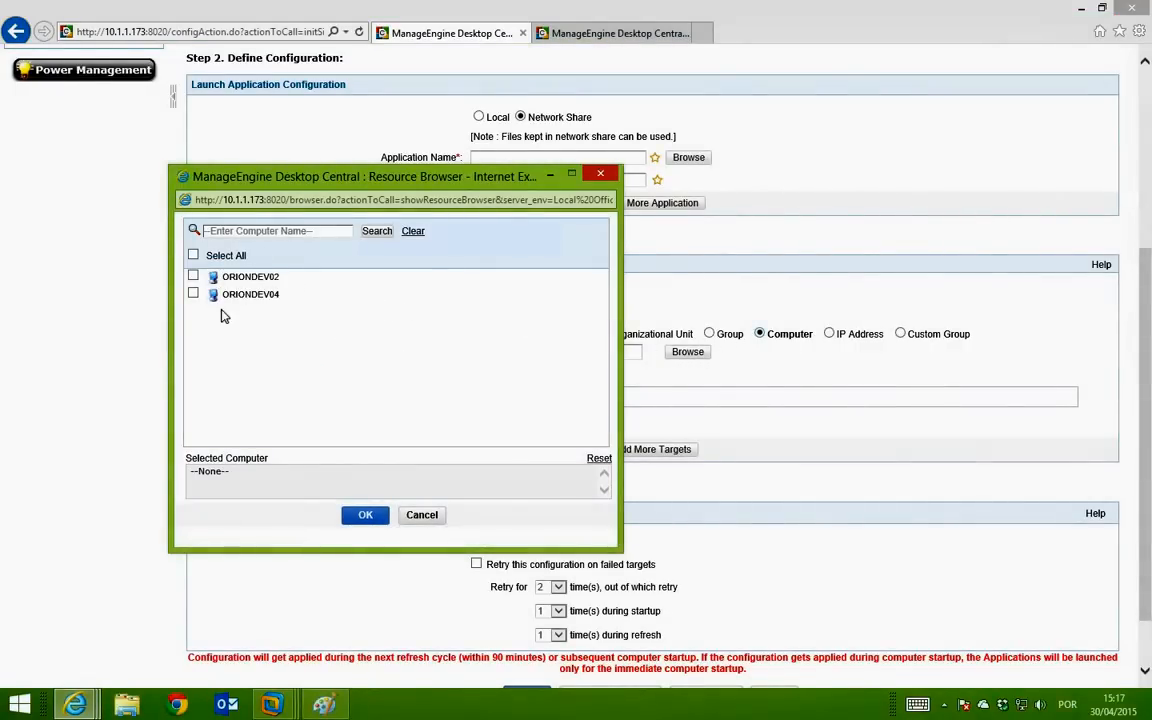
left_click(193, 276)
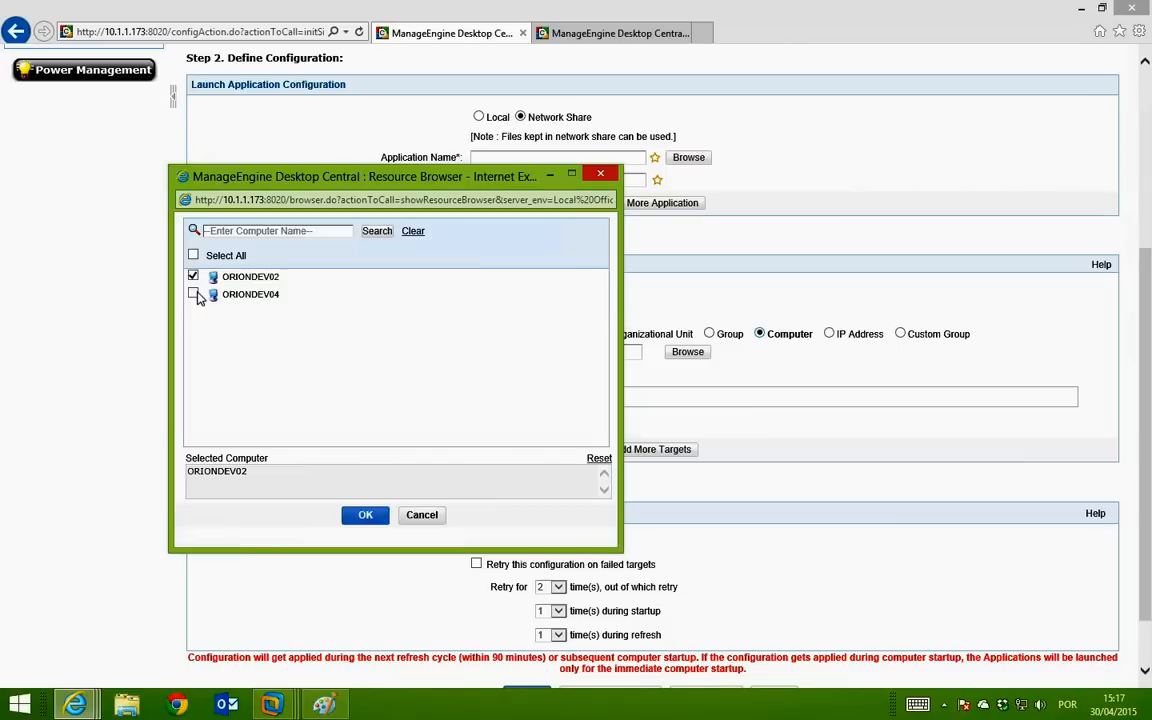
left_click(193, 294)
left_click(600, 176)
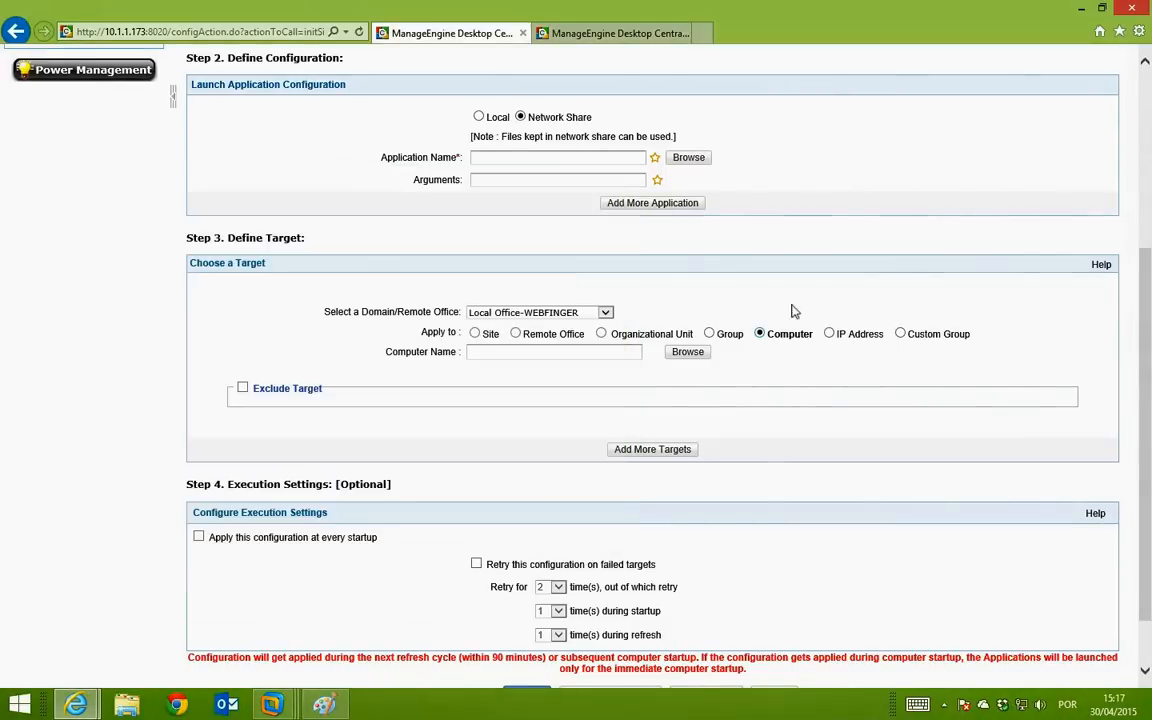
scroll(291, 309, "down", 3)
Step: Preview the Display user configuration, then start a File Folder Operation configuration named MyConfiguration6
left_click(15, 31)
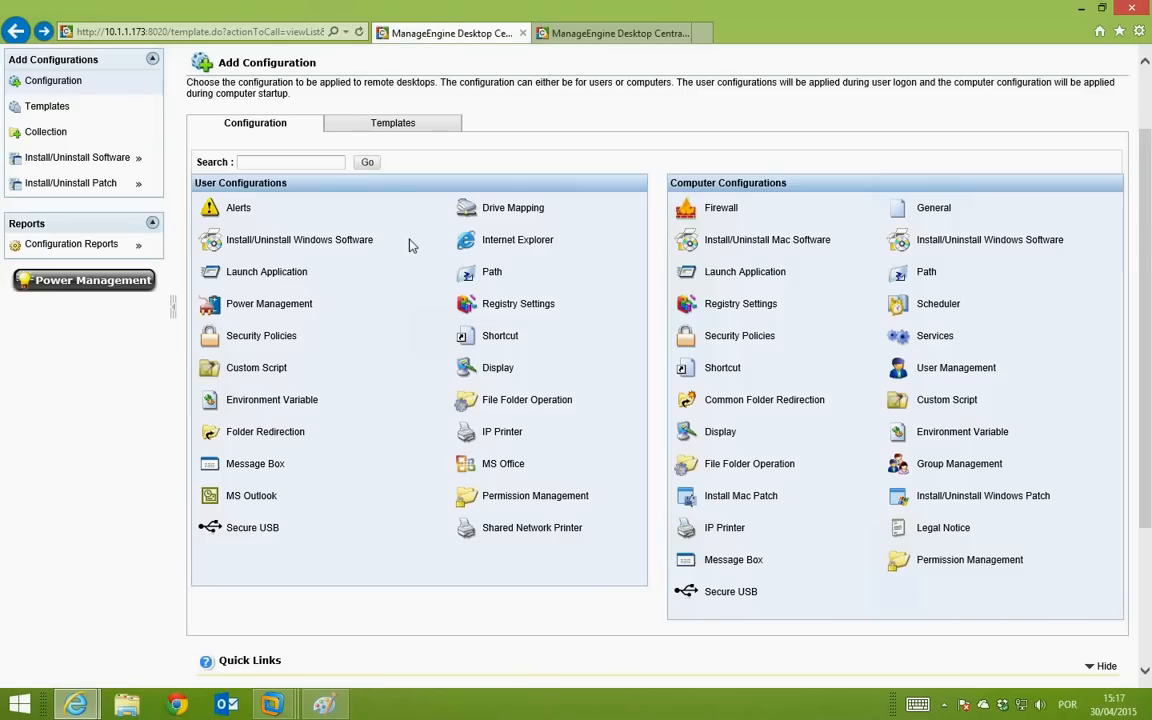
scroll(409, 245, "up", 1)
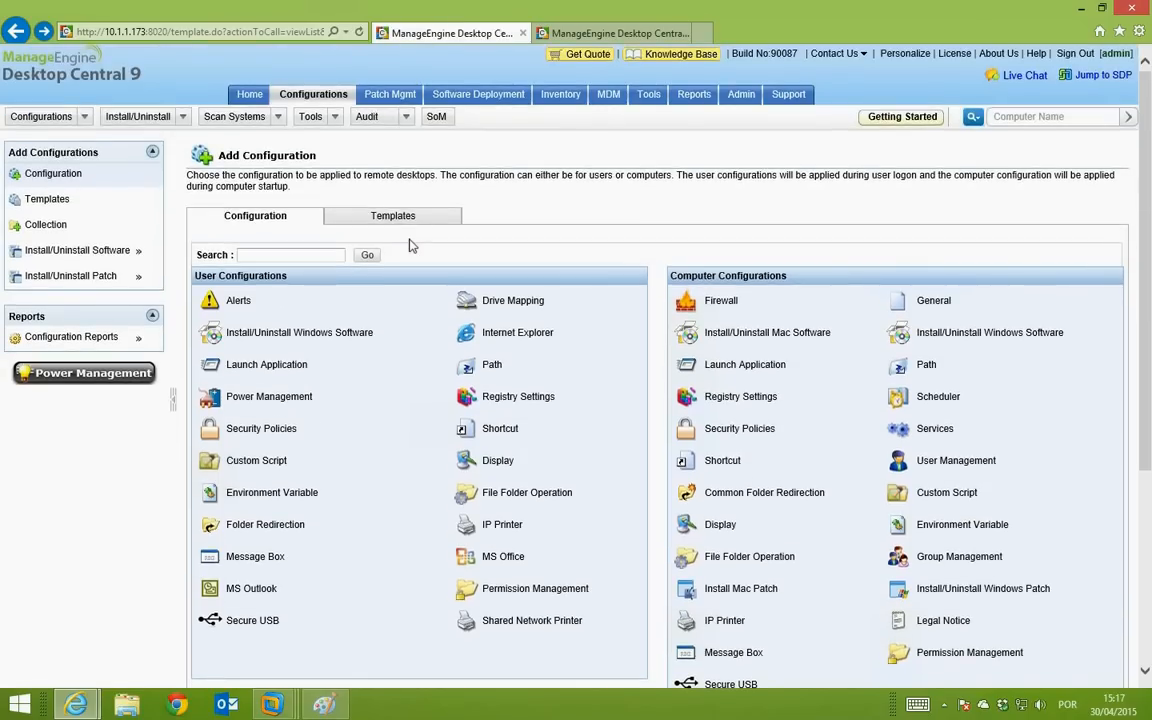
scroll(527, 283, "down", 1)
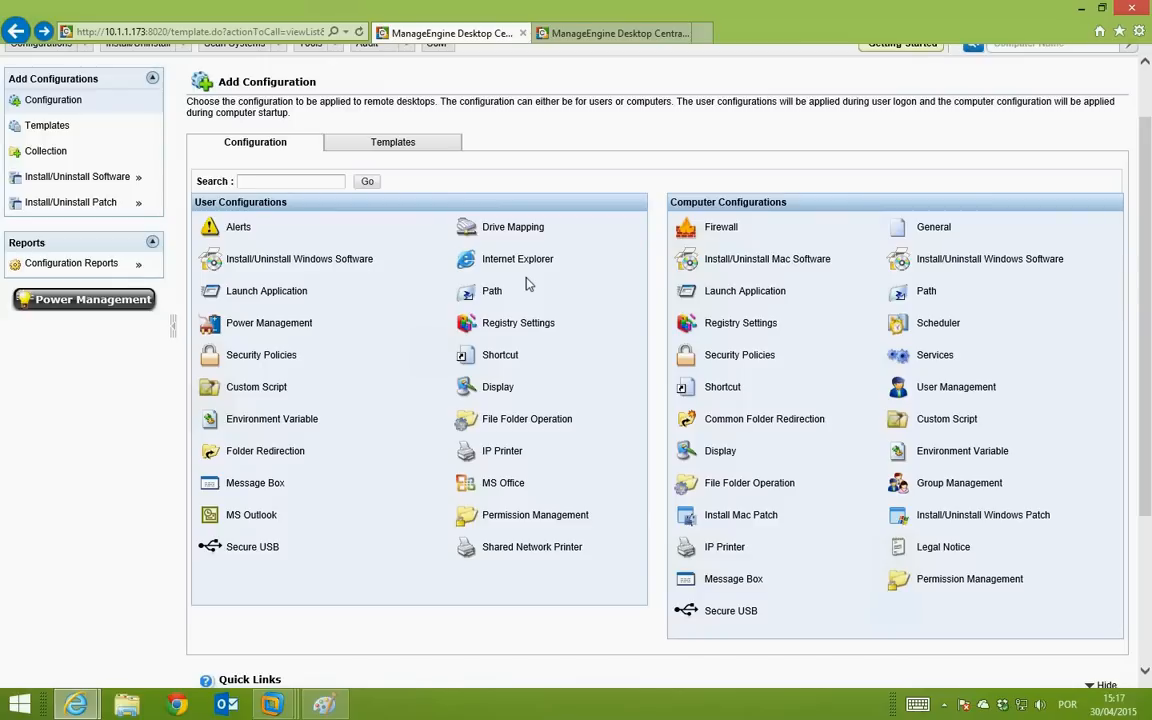
left_click(504, 389)
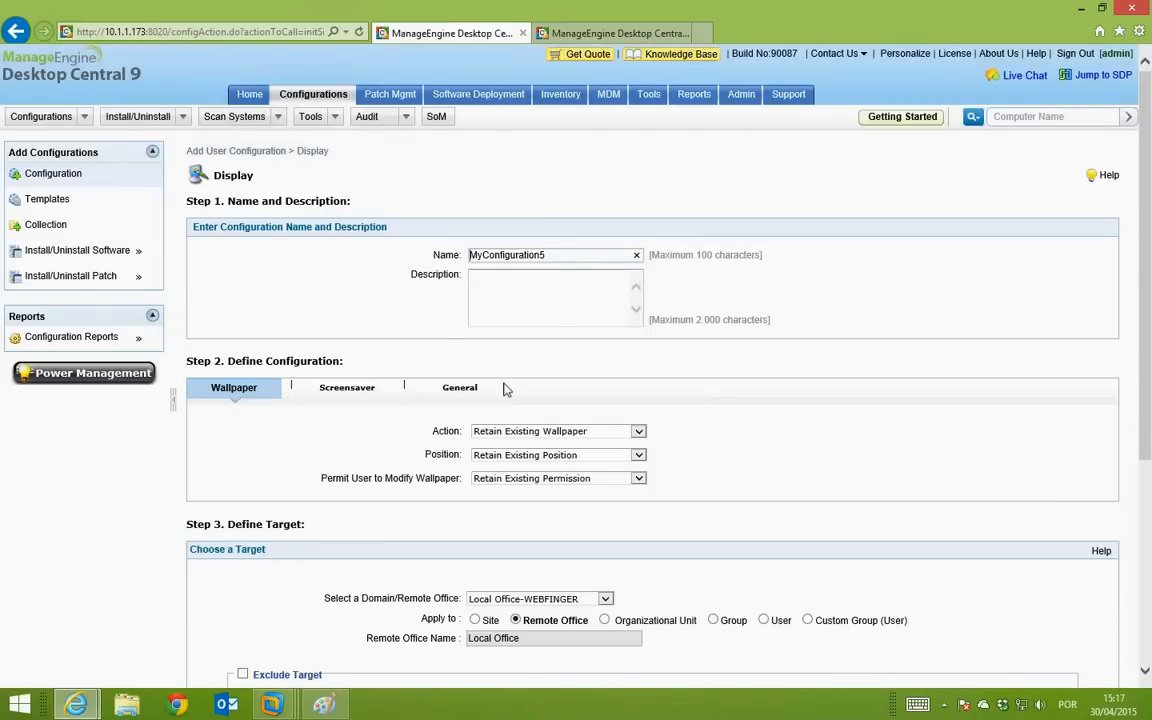
left_click(16, 33)
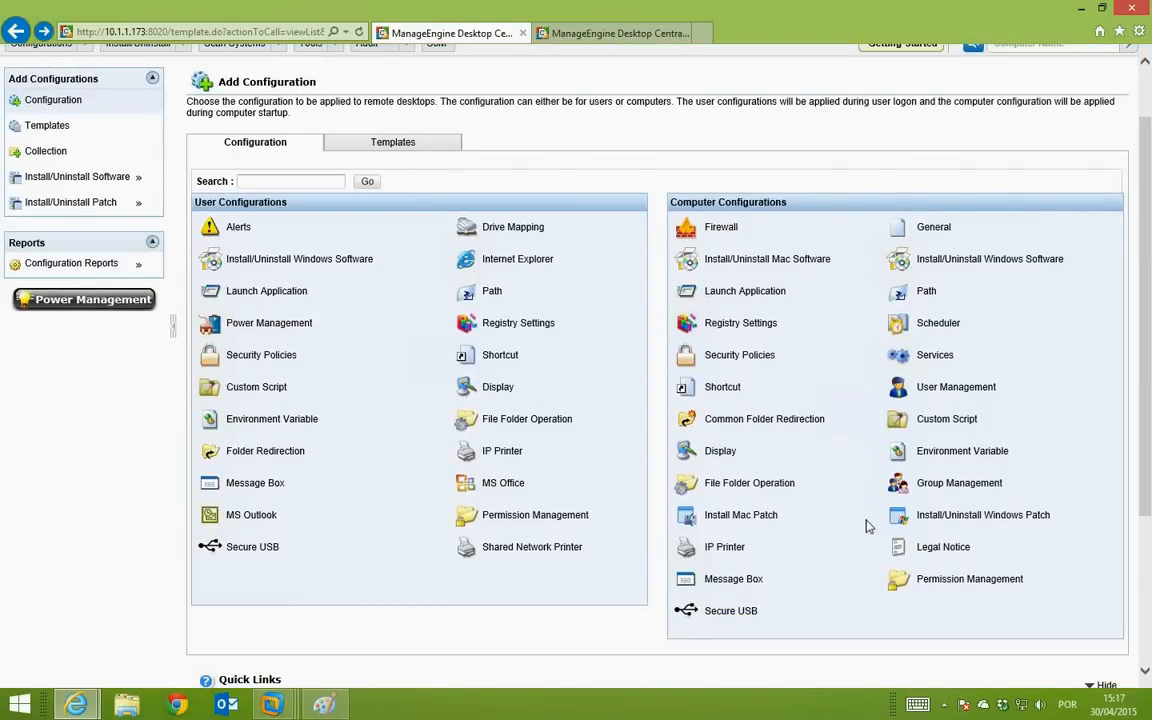
left_click(503, 426)
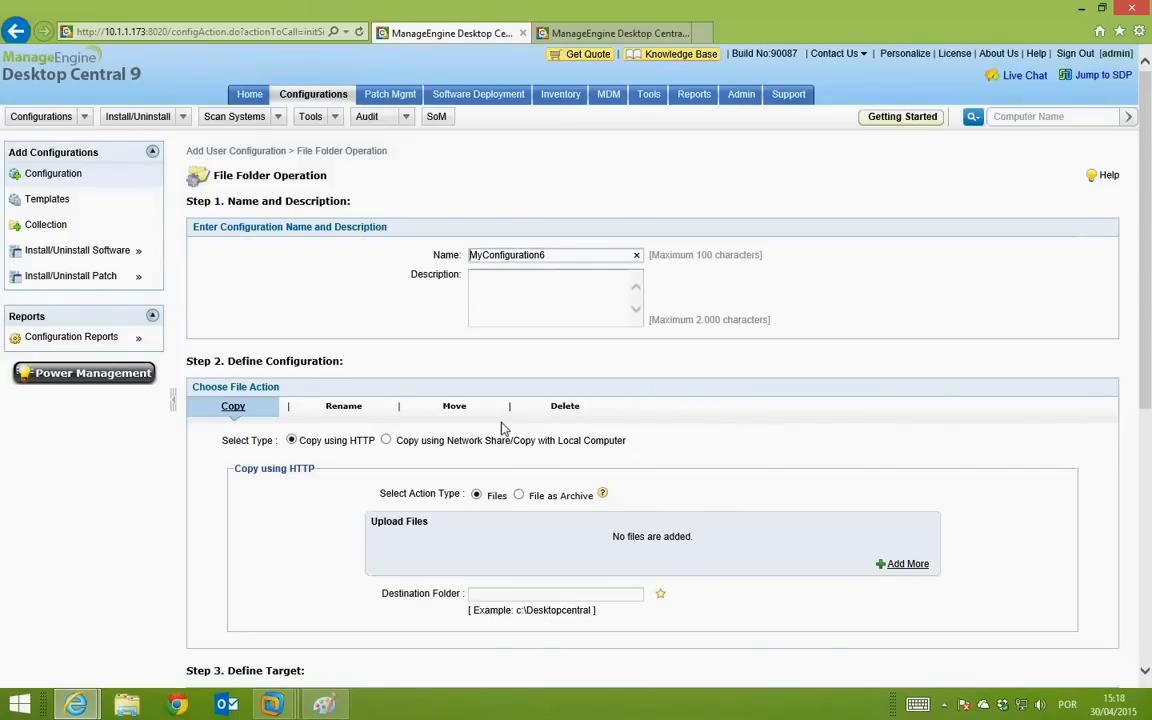
Step: Look over the File Folder Operation form, then switch to the empty All Configurations list
scroll(503, 428, "down", 3)
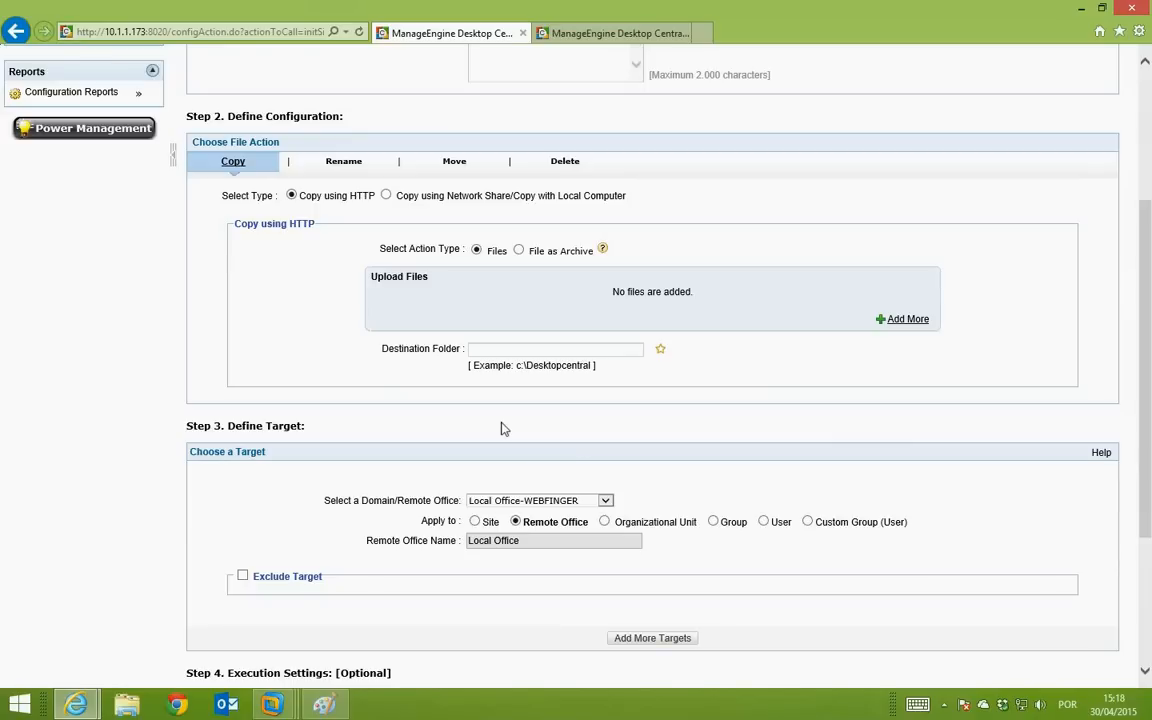
scroll(503, 428, "up", 3)
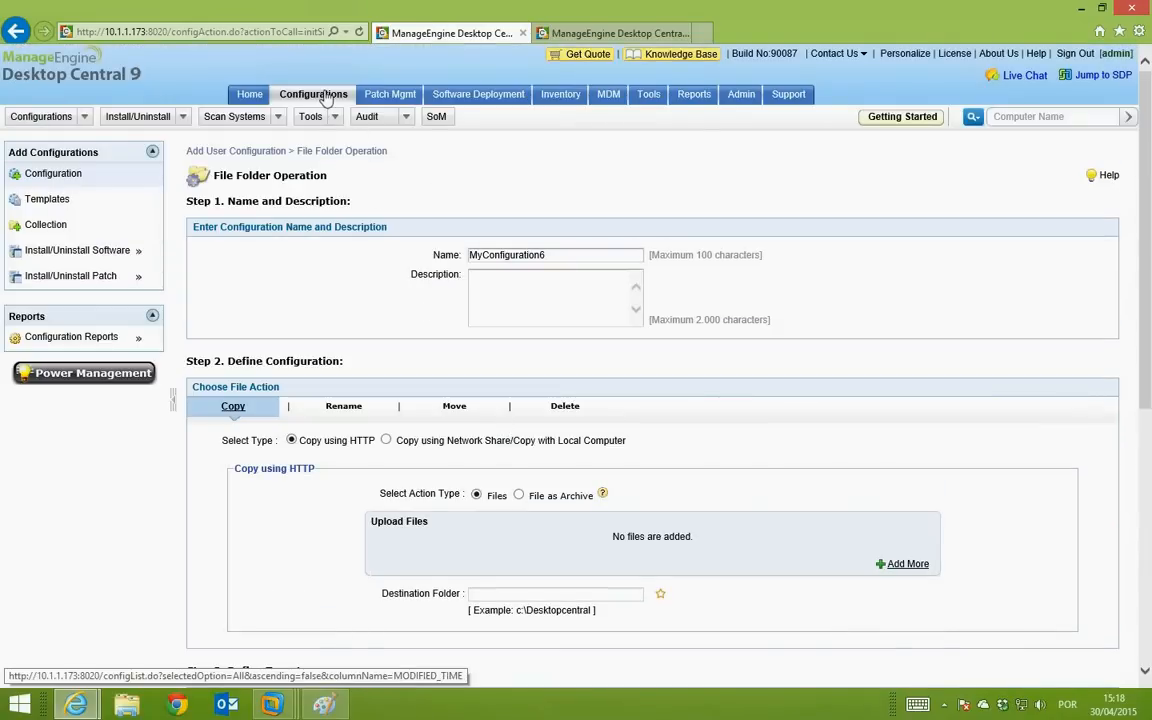
left_click(325, 96)
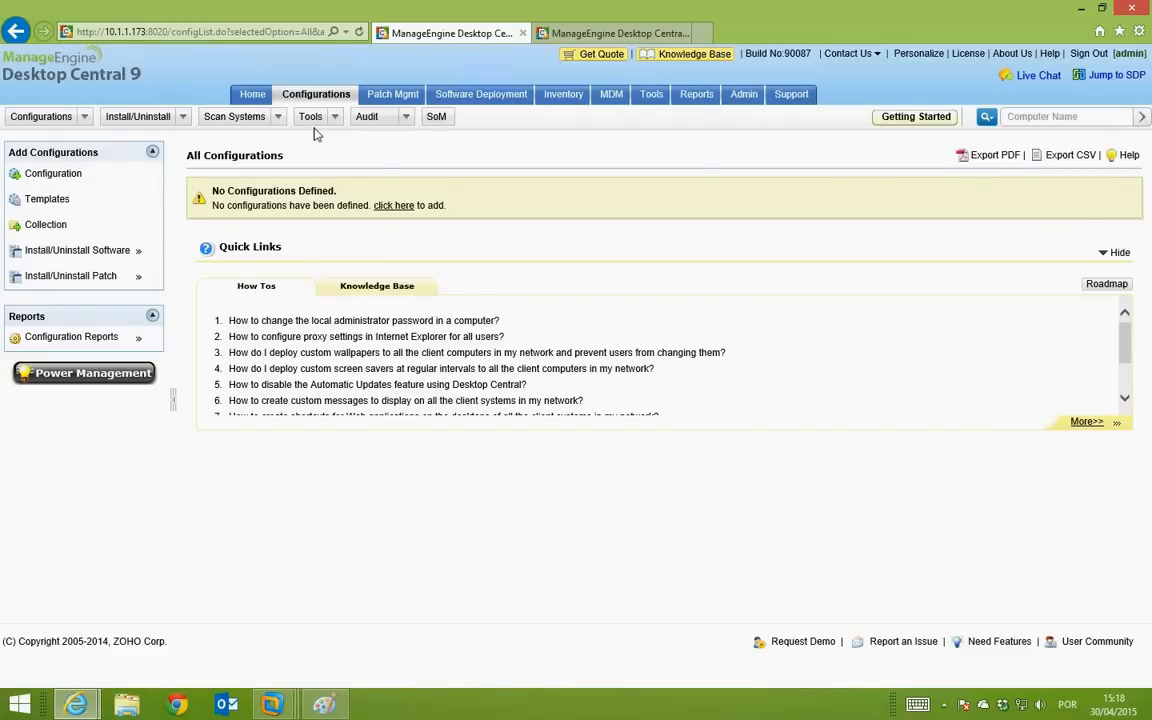
Step: Open Patch Mgmt, showing 202 applicable, 116 missing and 86 installed patches
left_click(407, 97)
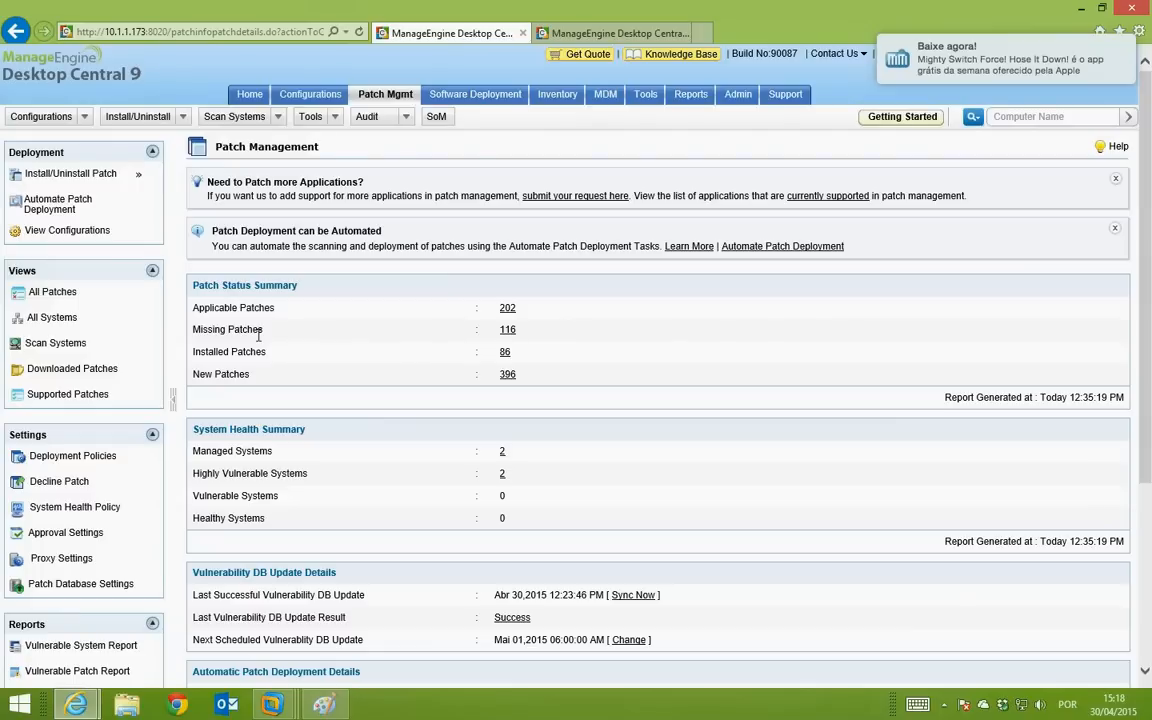
Step: List all systems and open the 111 missing OS patches for server ORIONDEV04
left_click(70, 318)
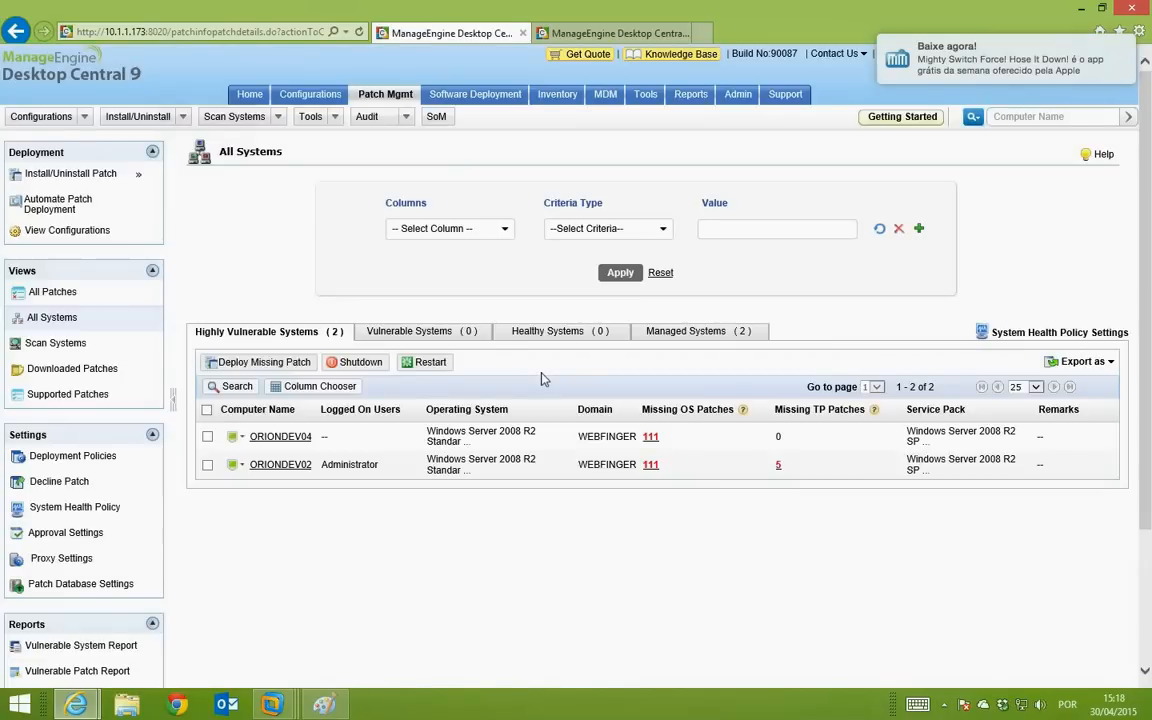
mouse_move(644, 436)
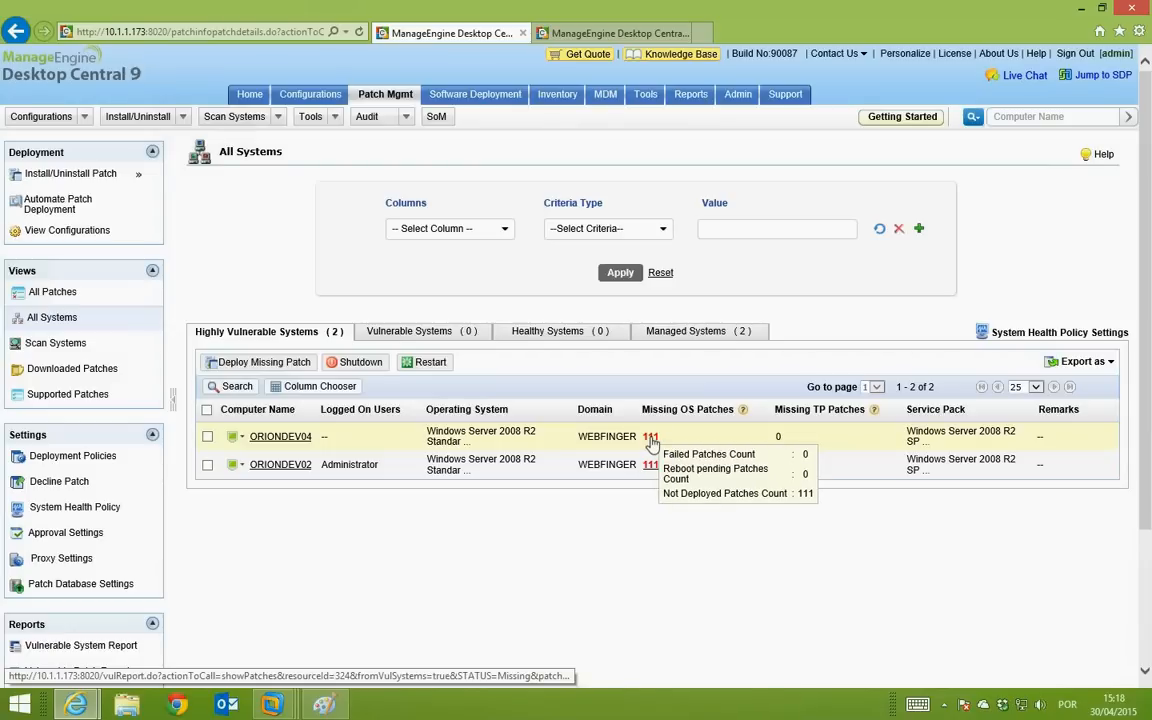
left_click(650, 437)
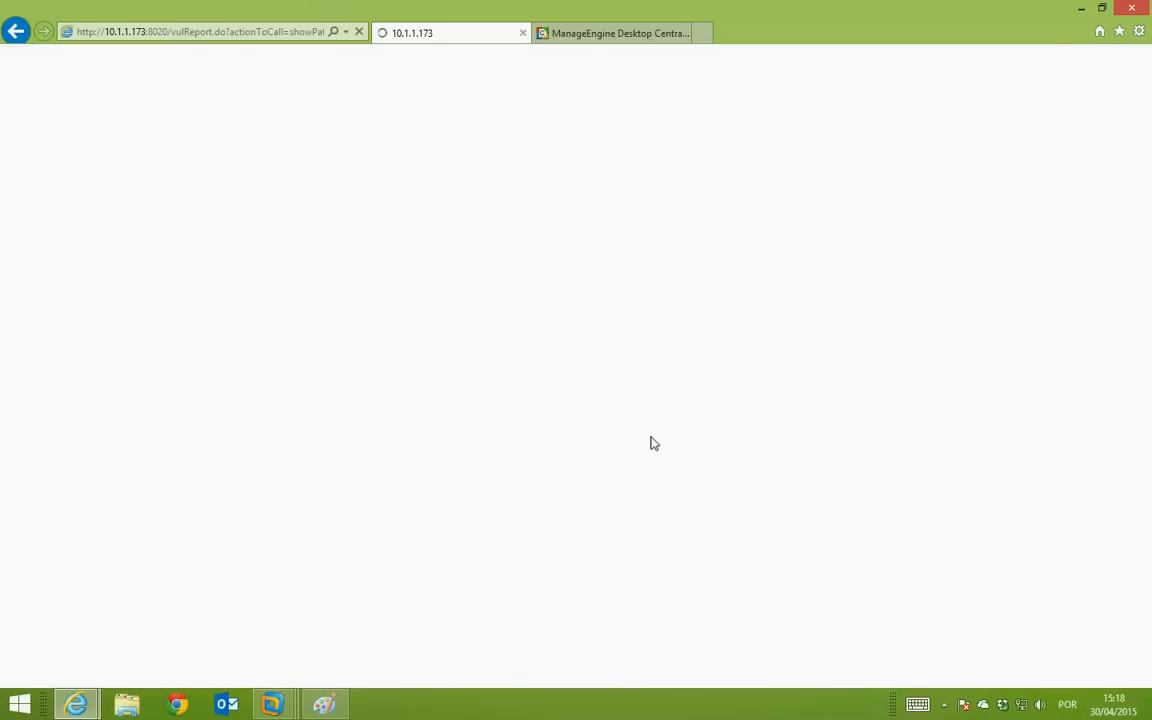
Step: Review ORIONDEV04's 111 missing patches, mostly approved Important and Critical security updates
scroll(652, 443, "down", 3)
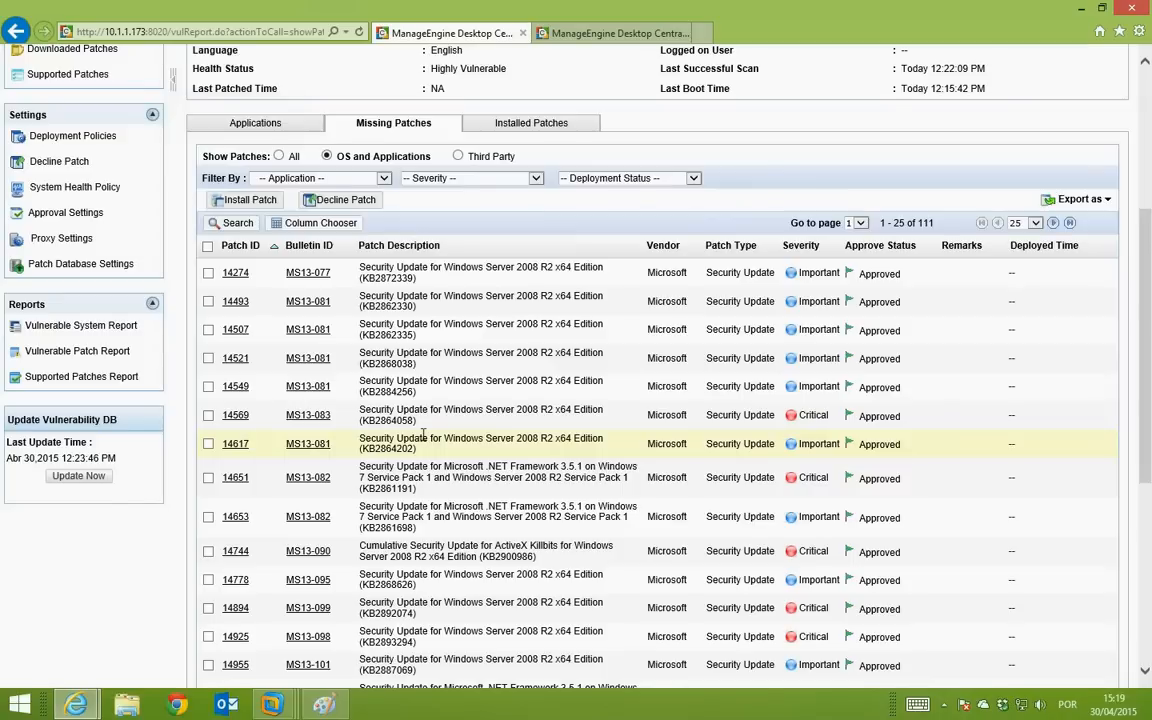
scroll(424, 434, "up", 3)
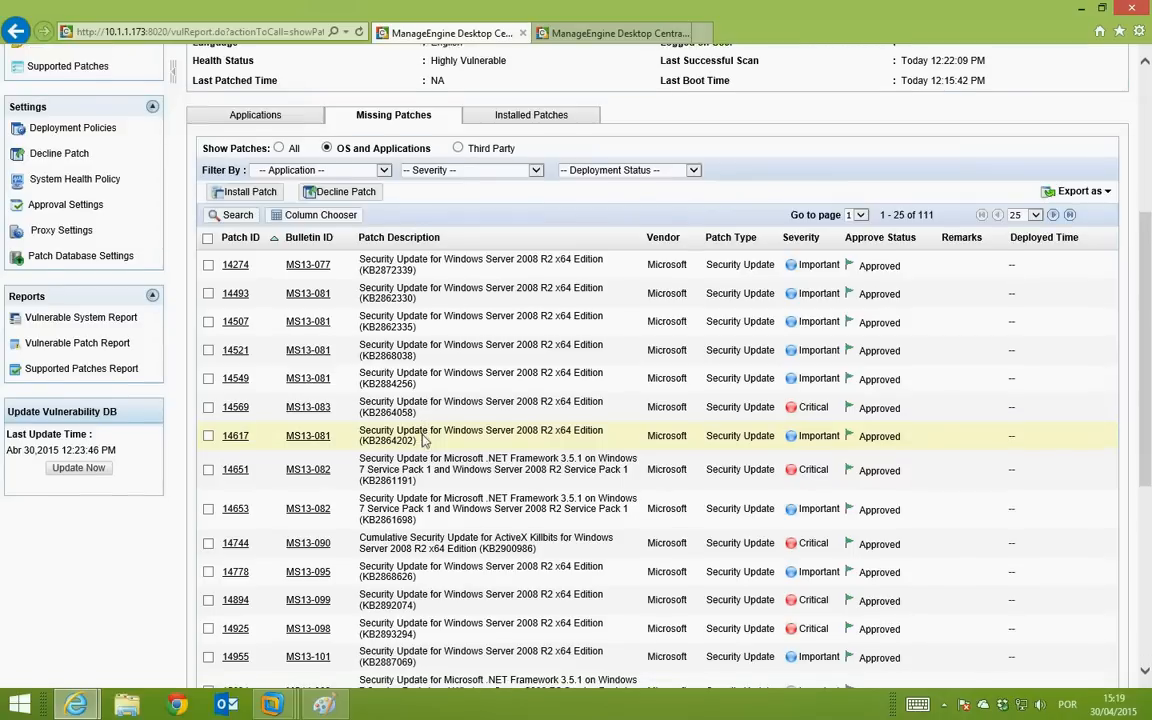
scroll(424, 440, "down", 2)
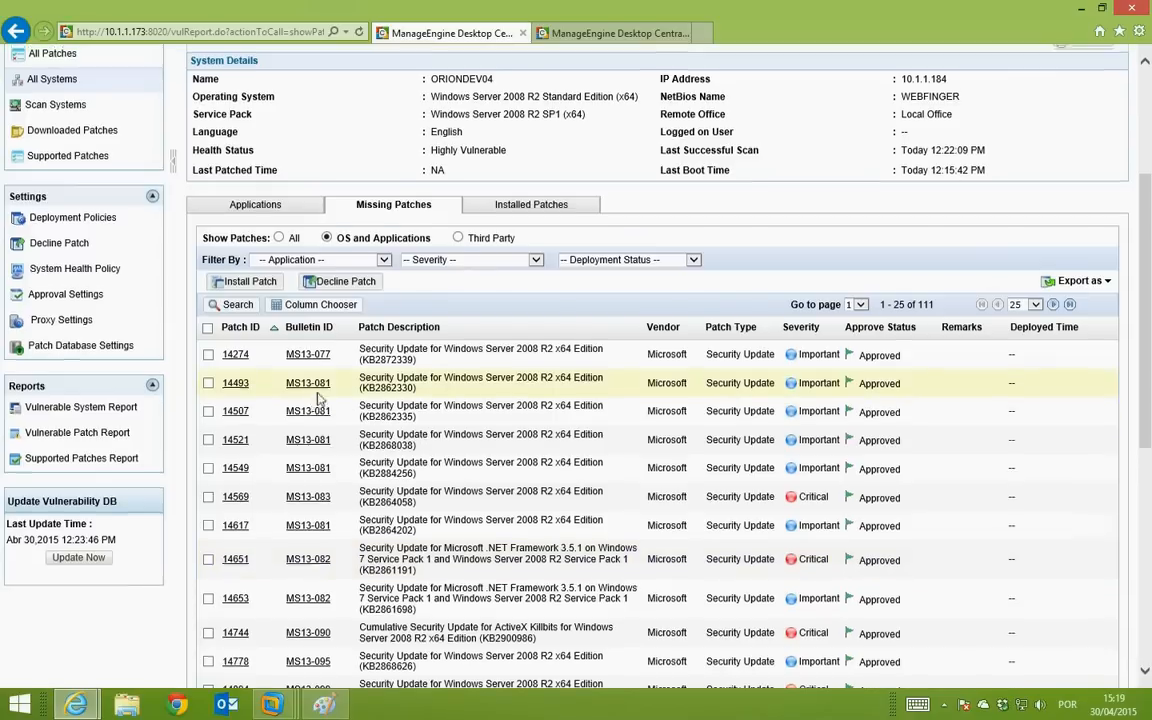
scroll(425, 435, "up", 3)
scroll(428, 434, "down", 3)
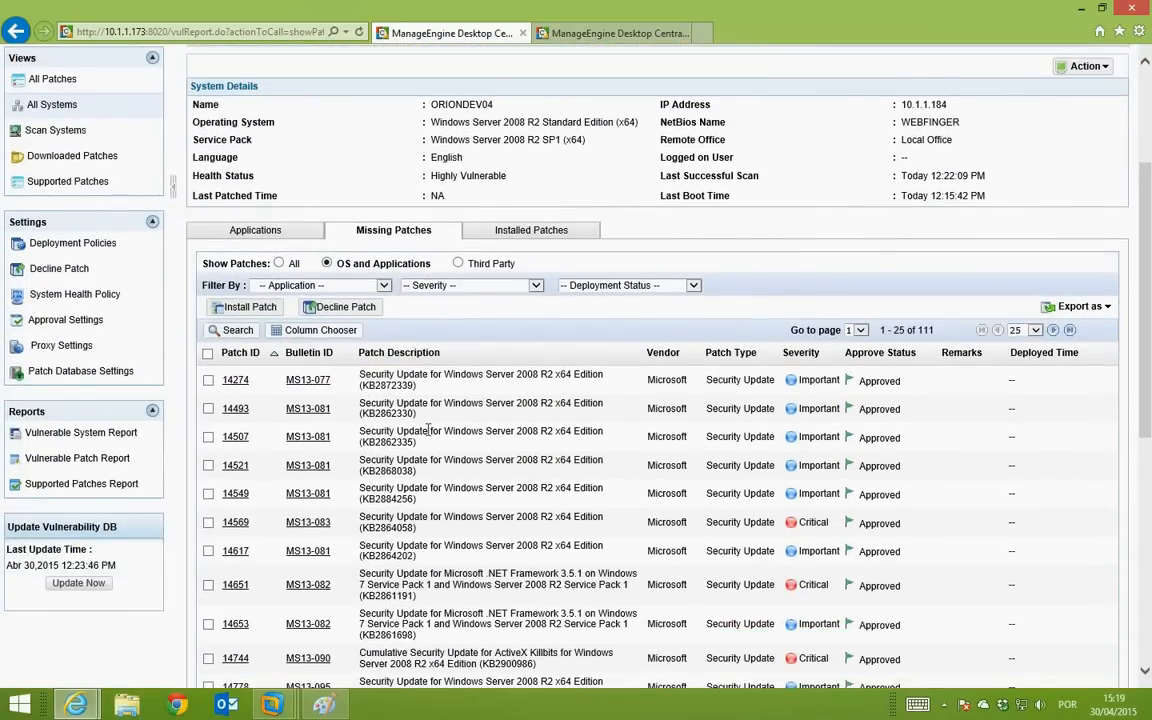
scroll(428, 430, "up", 2)
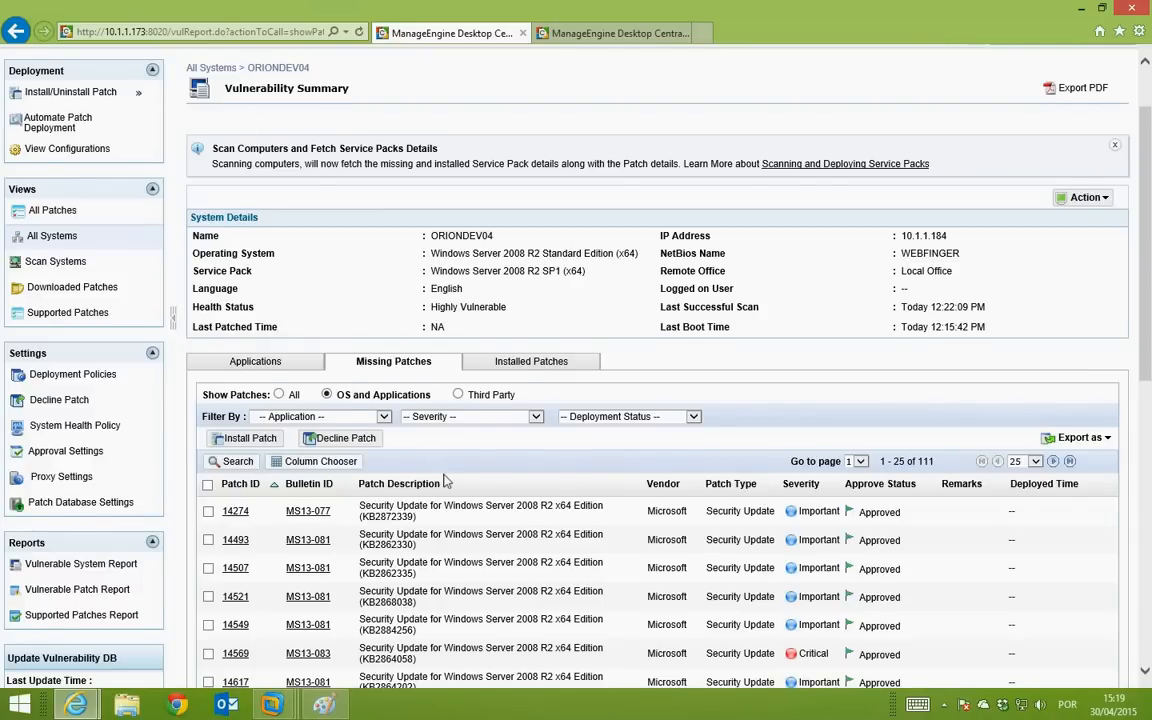
scroll(445, 481, "up", 1)
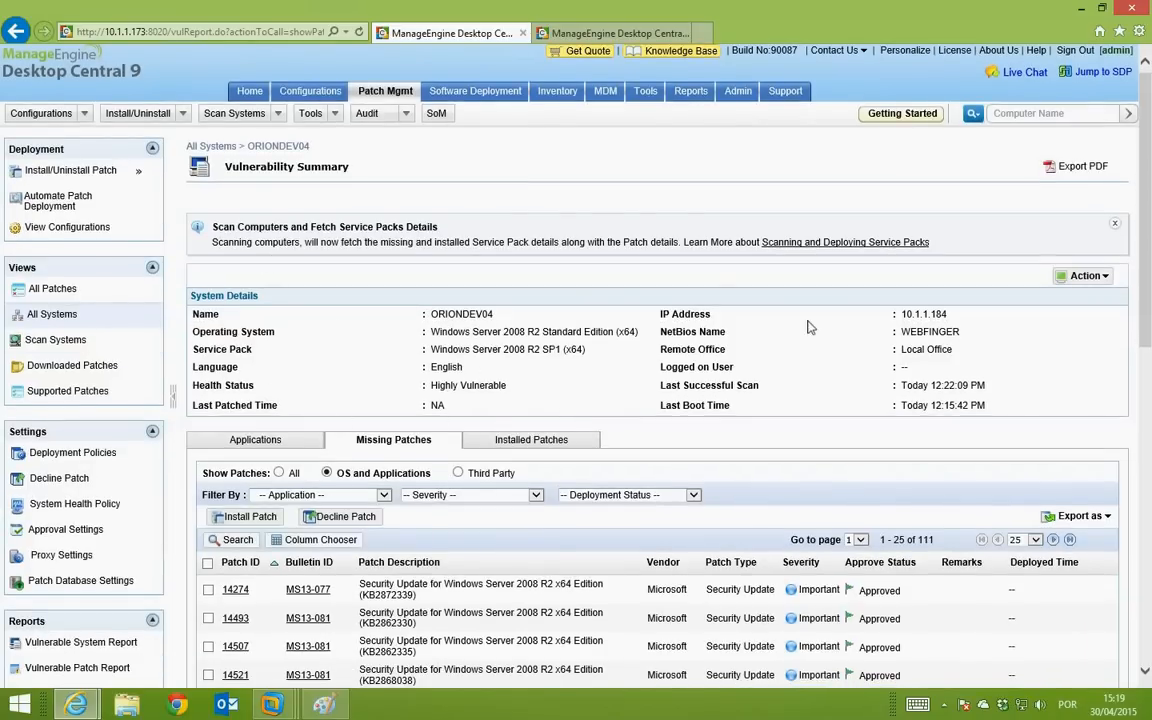
scroll(642, 338, "down", 2)
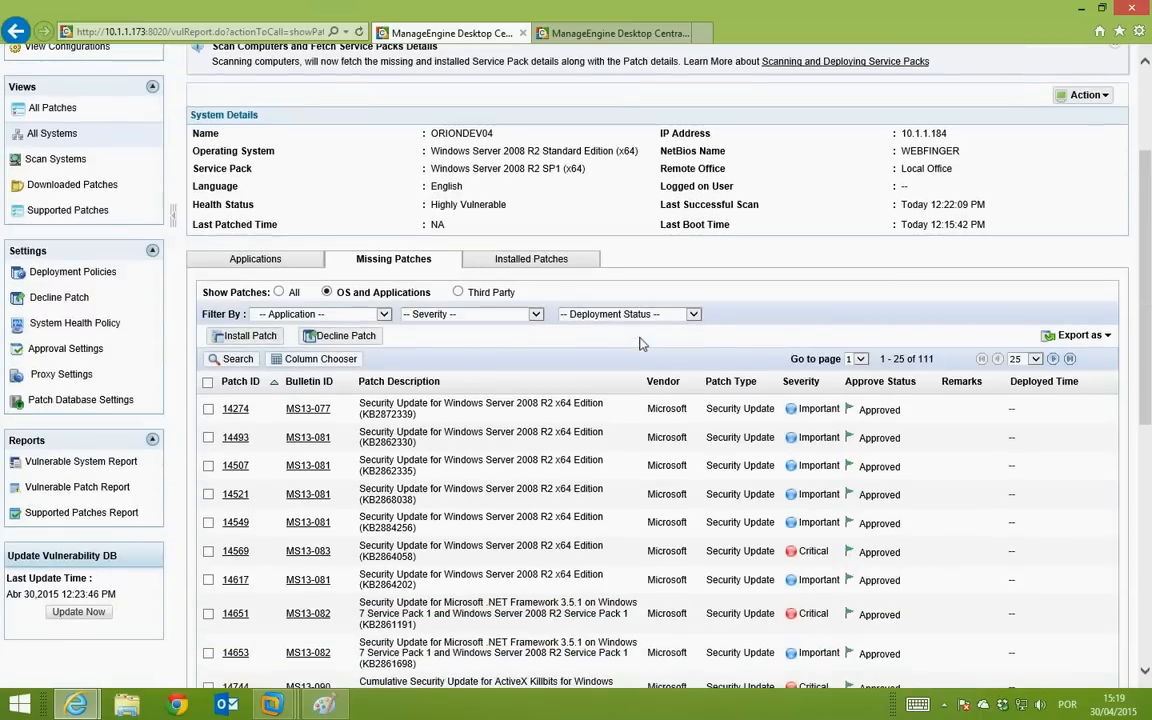
scroll(642, 343, "down", 1)
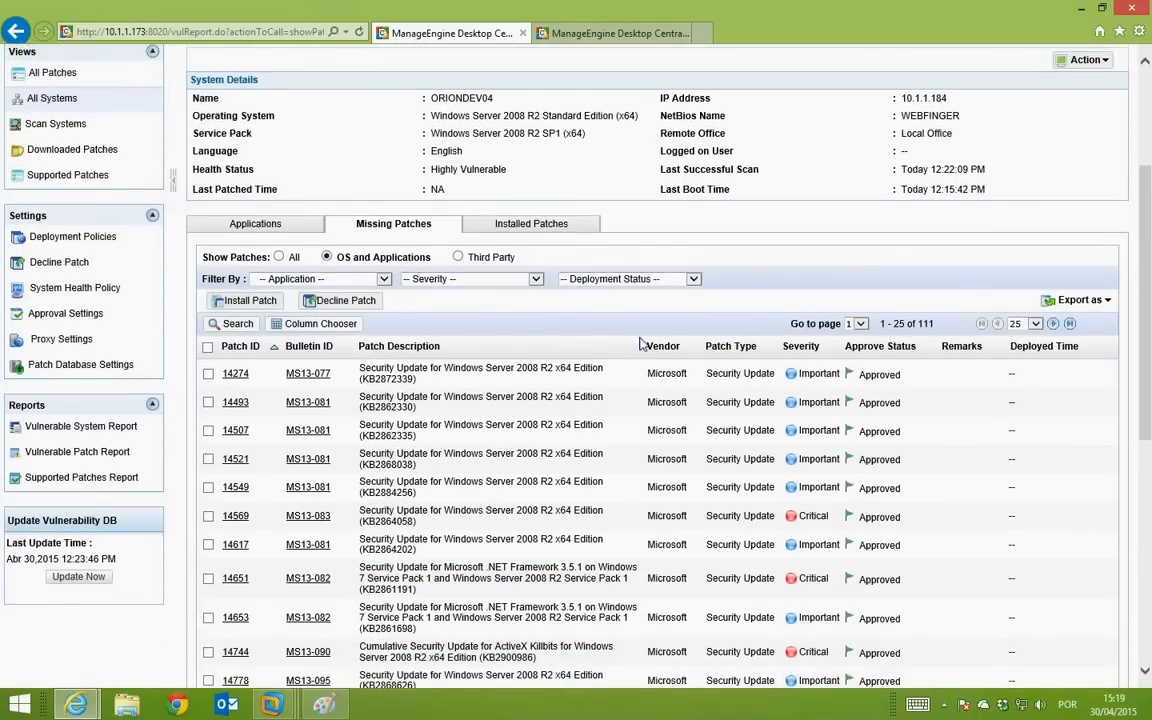
scroll(640, 345, "up", 3)
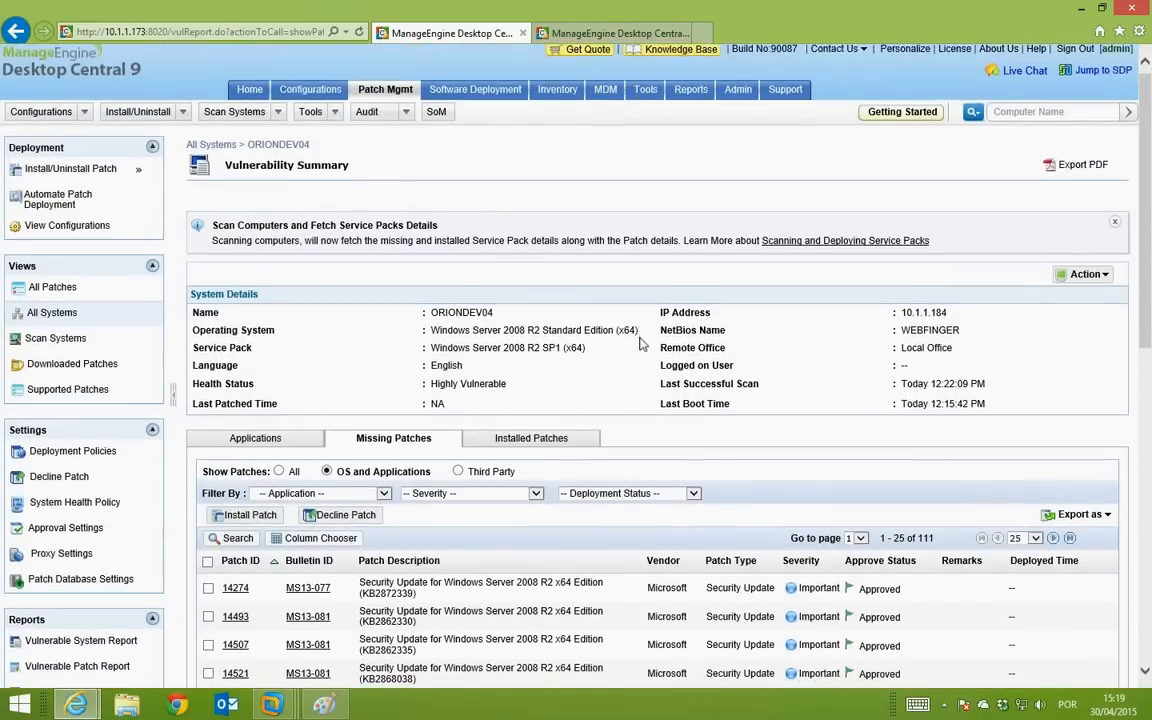
scroll(640, 340, "down", 2)
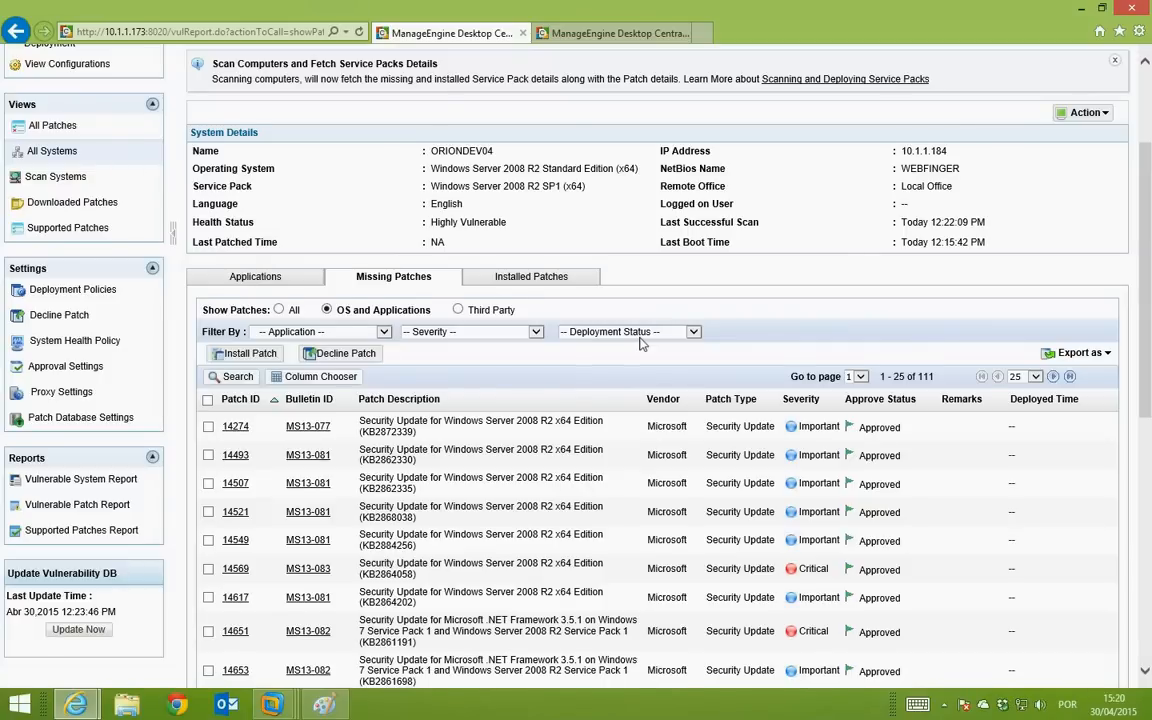
scroll(641, 343, "up", 3)
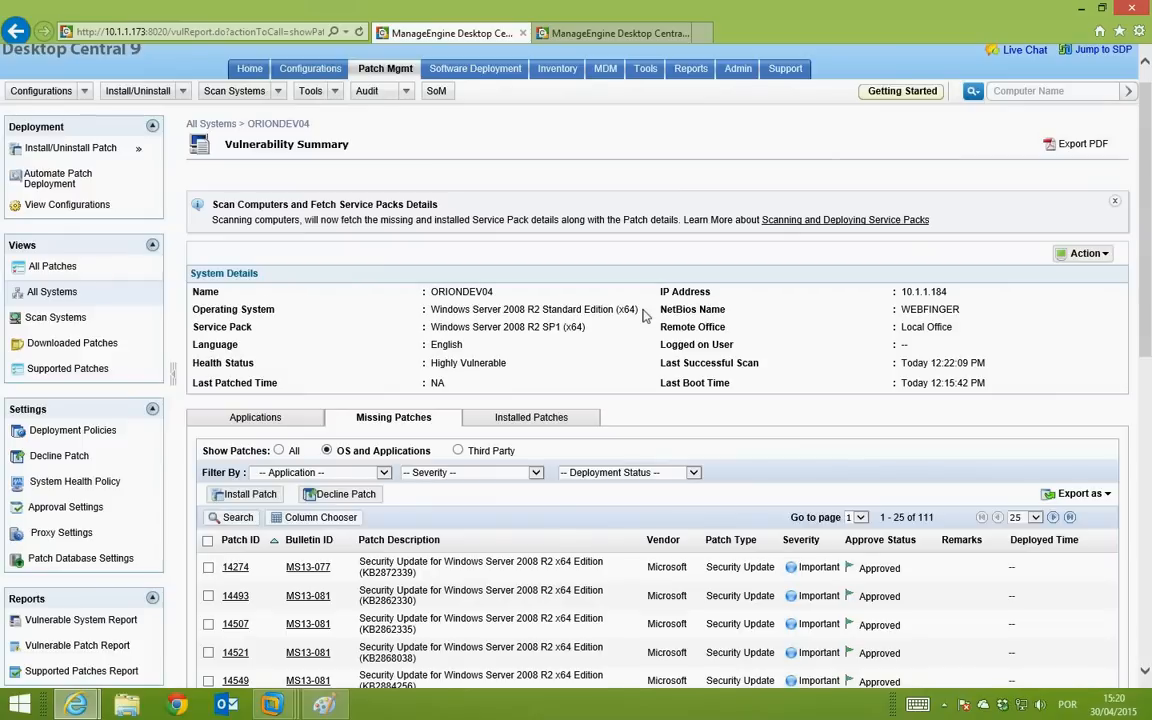
Step: Browse the 396 latest supported patches, then move to the Software Deployment packages page
left_click(64, 368)
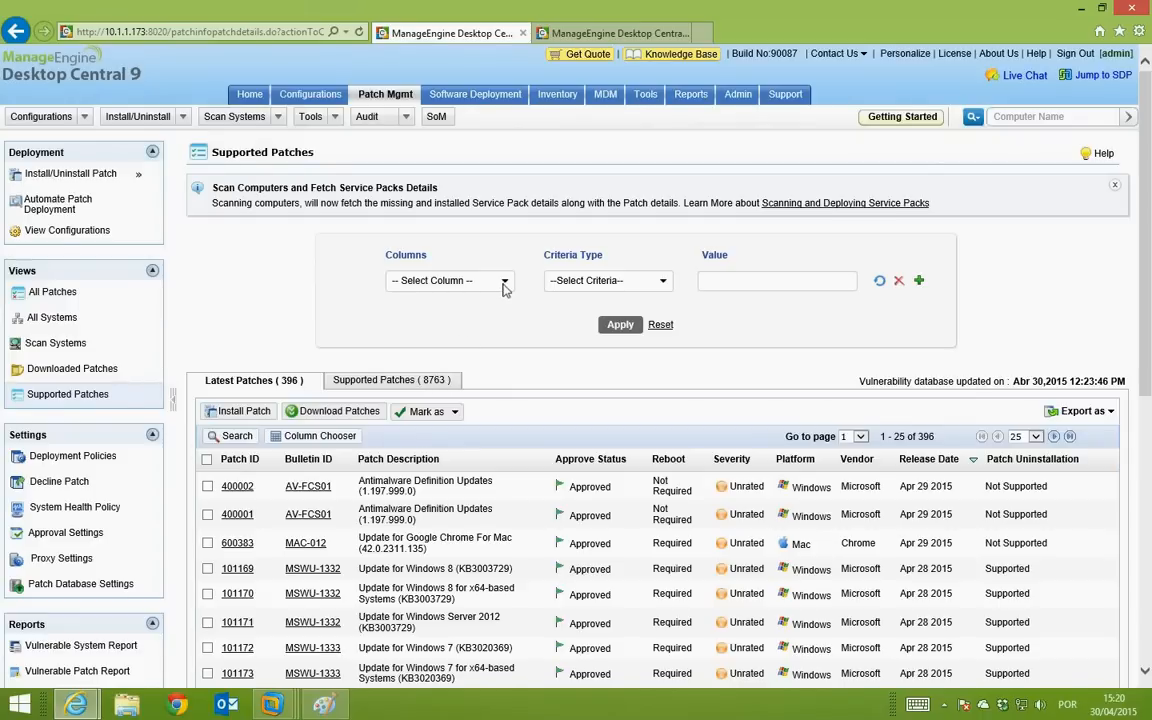
scroll(493, 455, "down", 3)
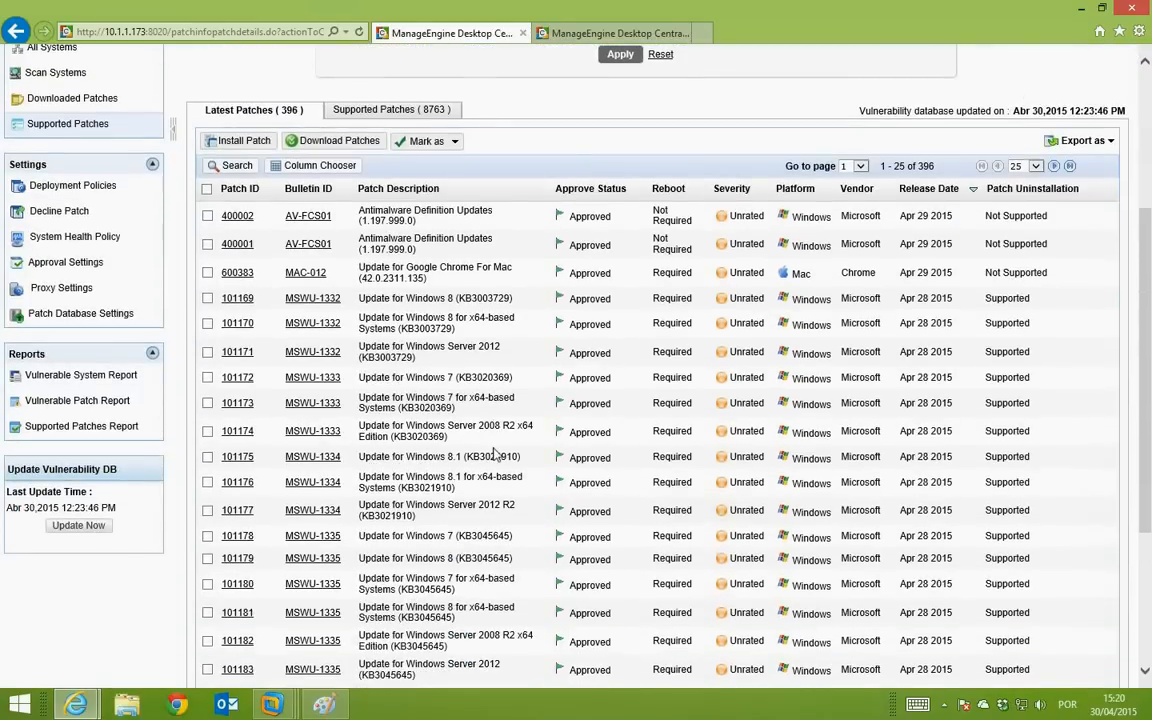
scroll(493, 455, "down", 3)
scroll(493, 455, "up", 3)
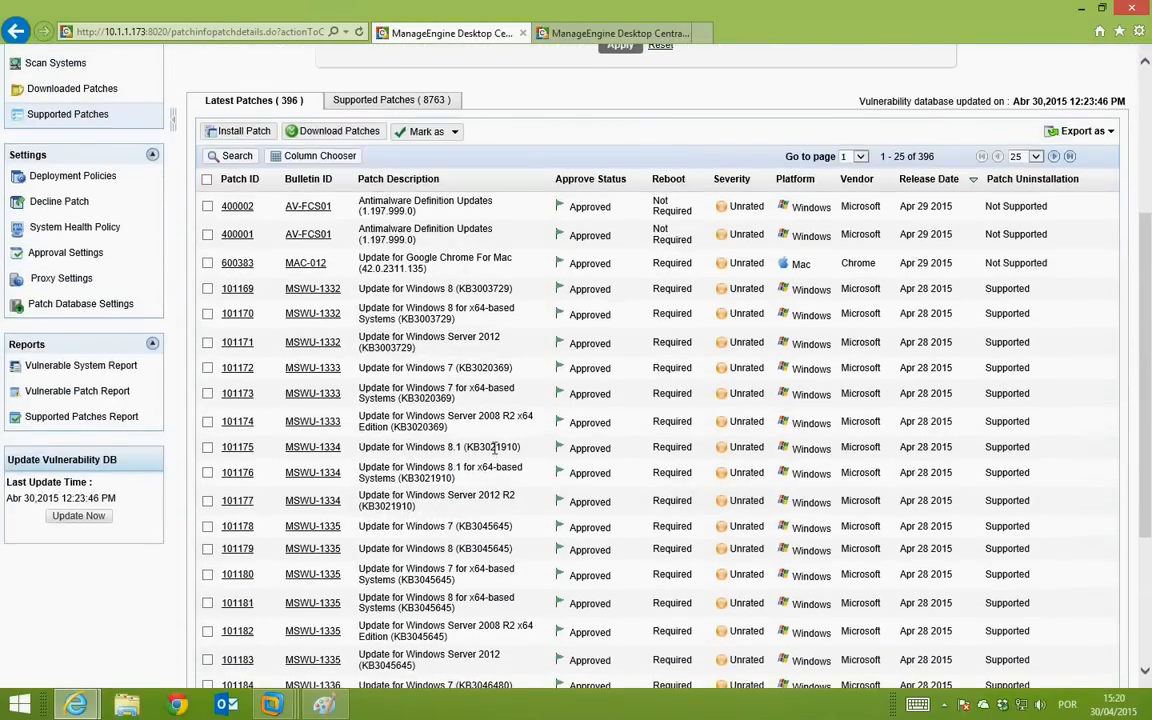
scroll(493, 449, "up", 2)
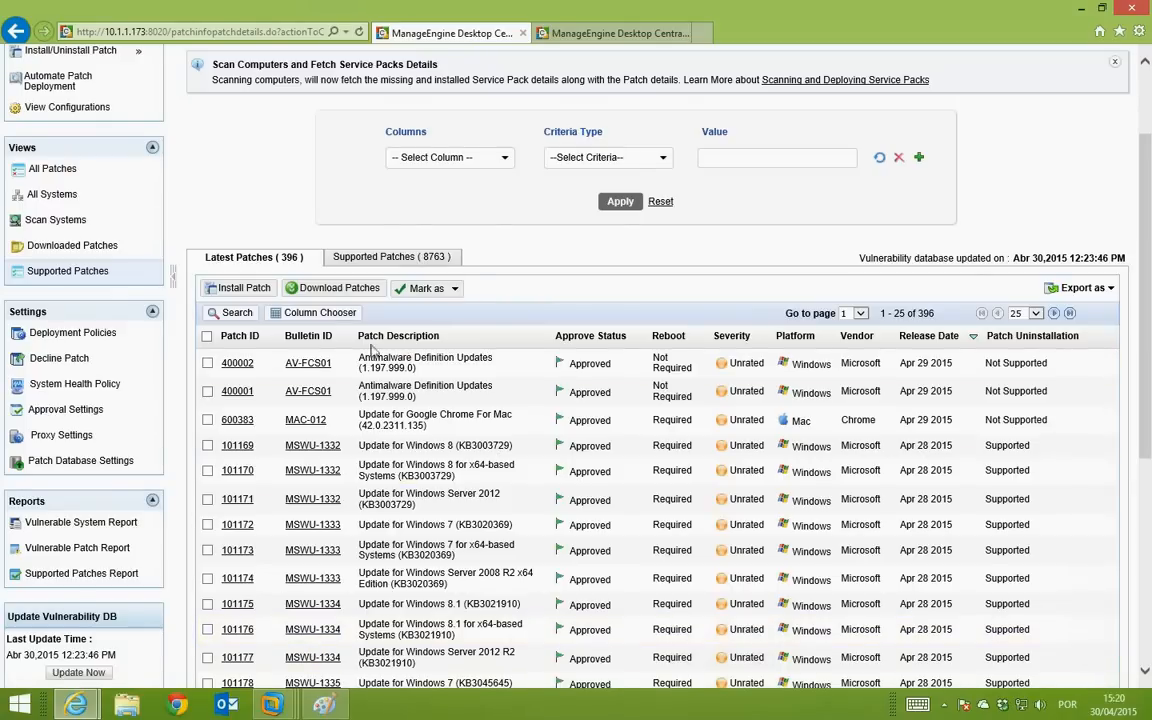
scroll(400, 335, "up", 2)
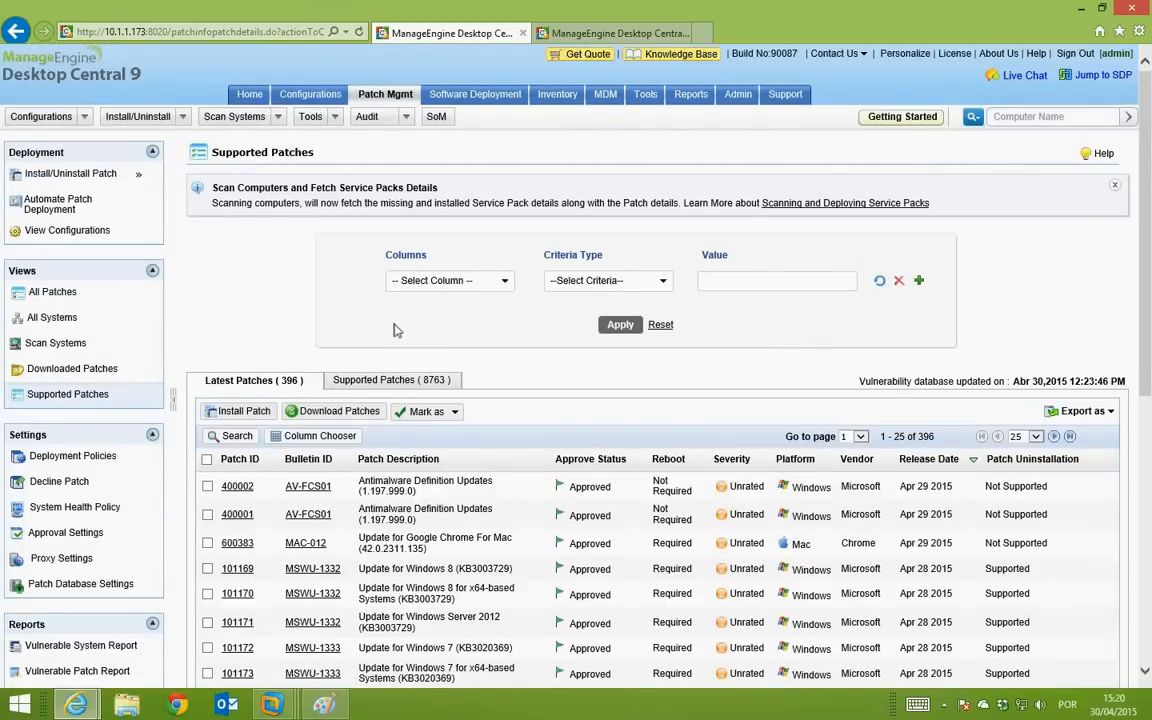
left_click(480, 100)
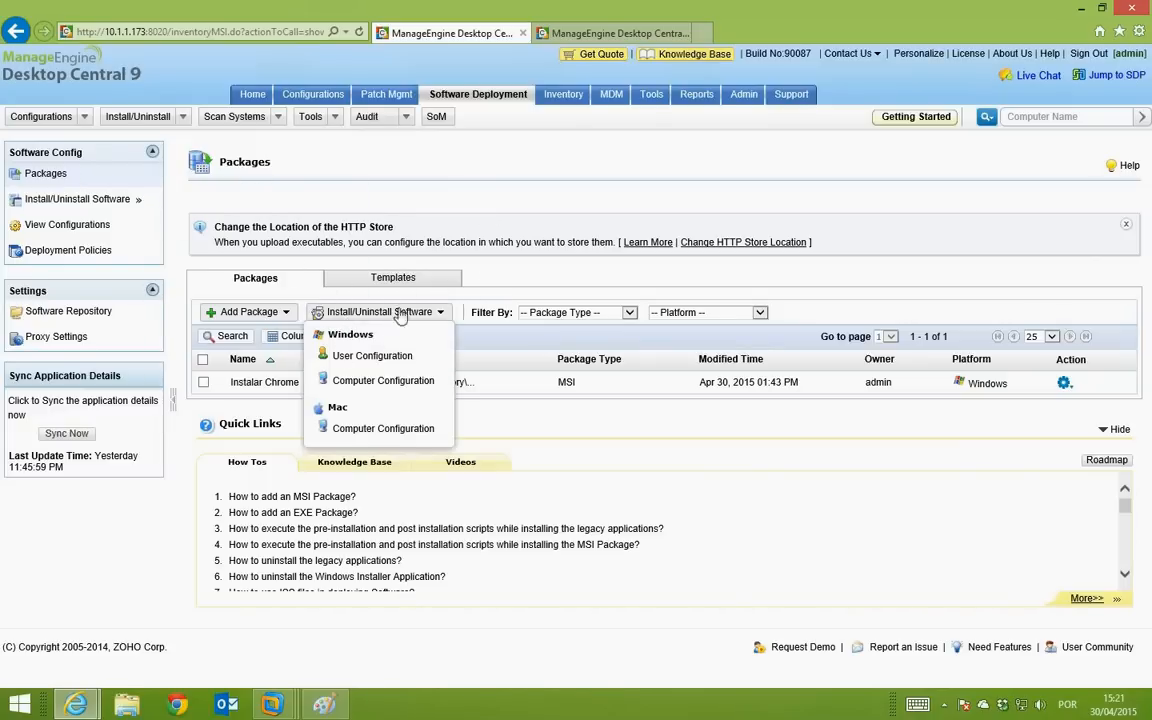
Step: Start a Windows computer Install/Uninstall Software configuration, MyConfiguration7, with the Instalar Chrome package
mouse_move(95, 190)
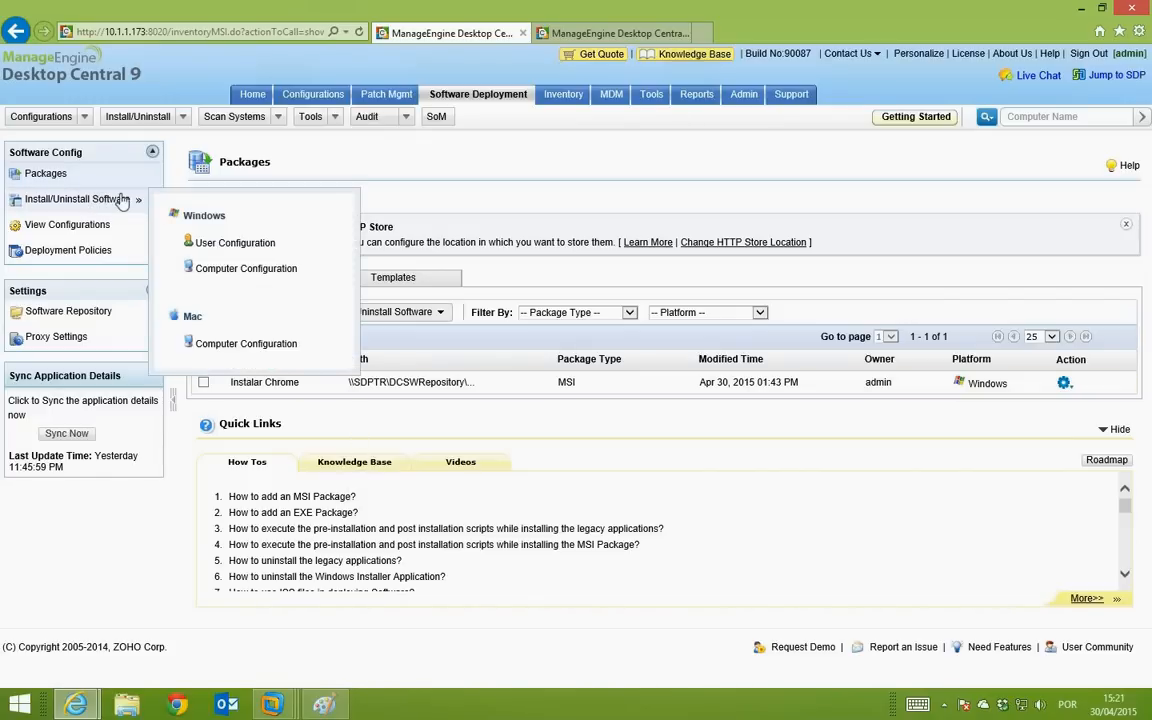
left_click(235, 272)
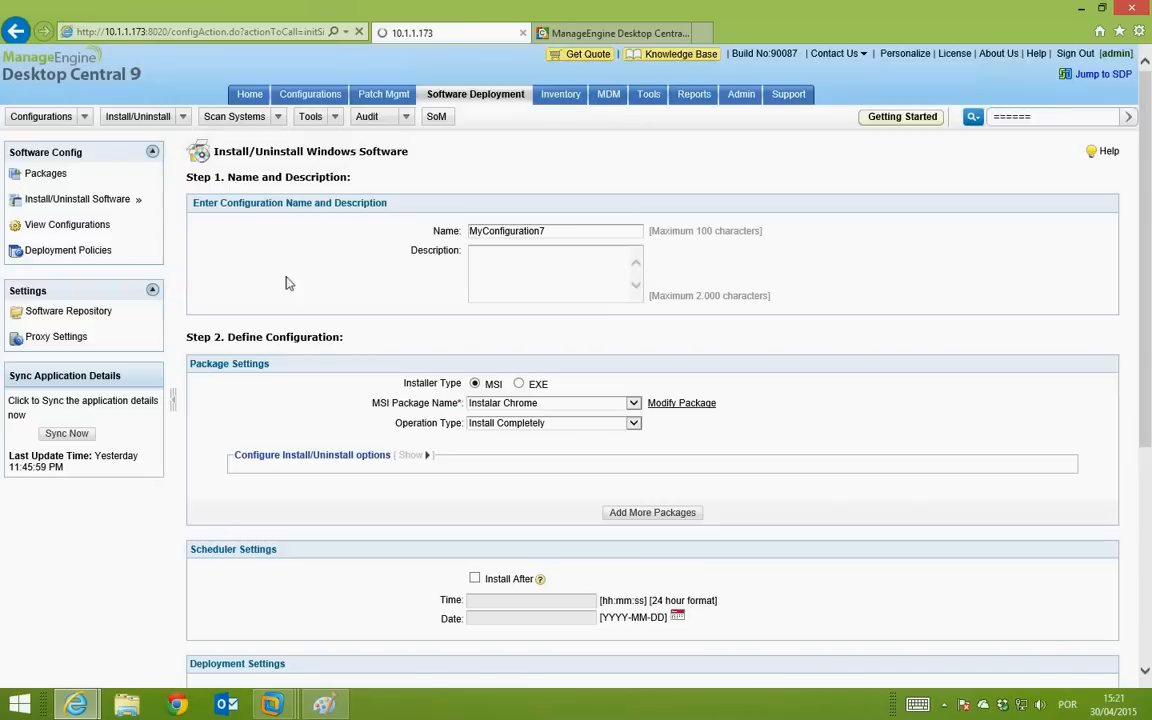
Step: Go back from the MyConfiguration7 form to the Packages list showing Instalar Chrome
left_click(17, 33)
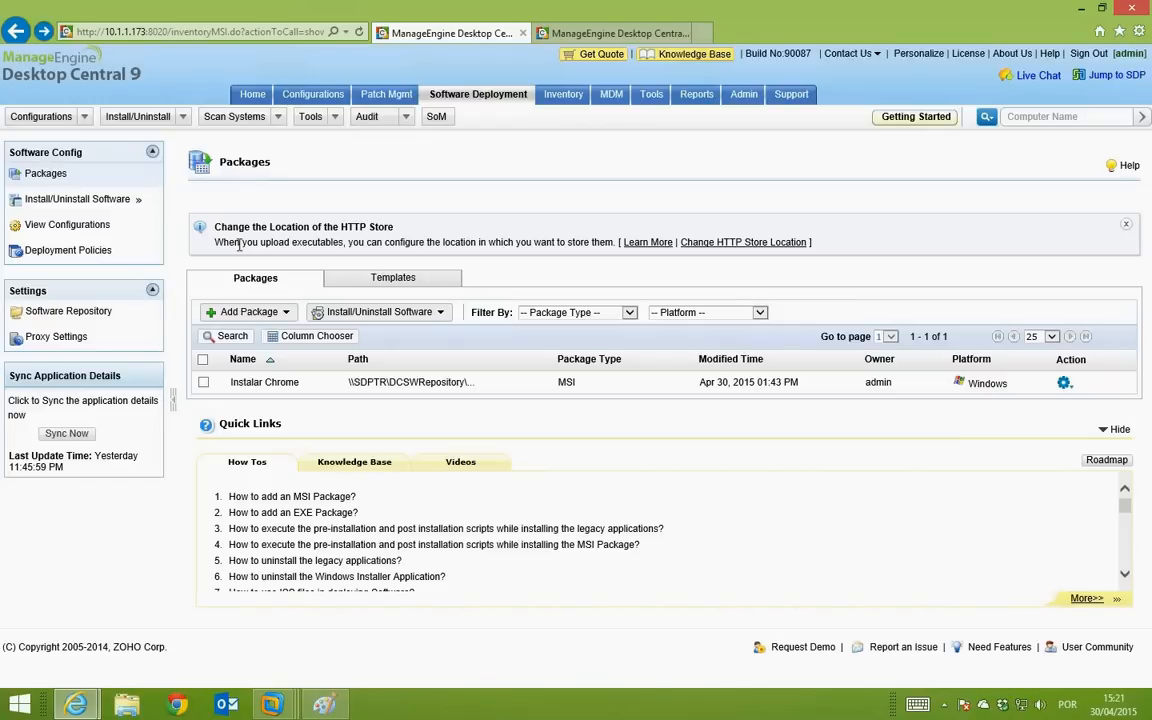
Step: Add a Windows package using the MSIEXEC / EXE / ISS / Command package type
left_click(252, 312)
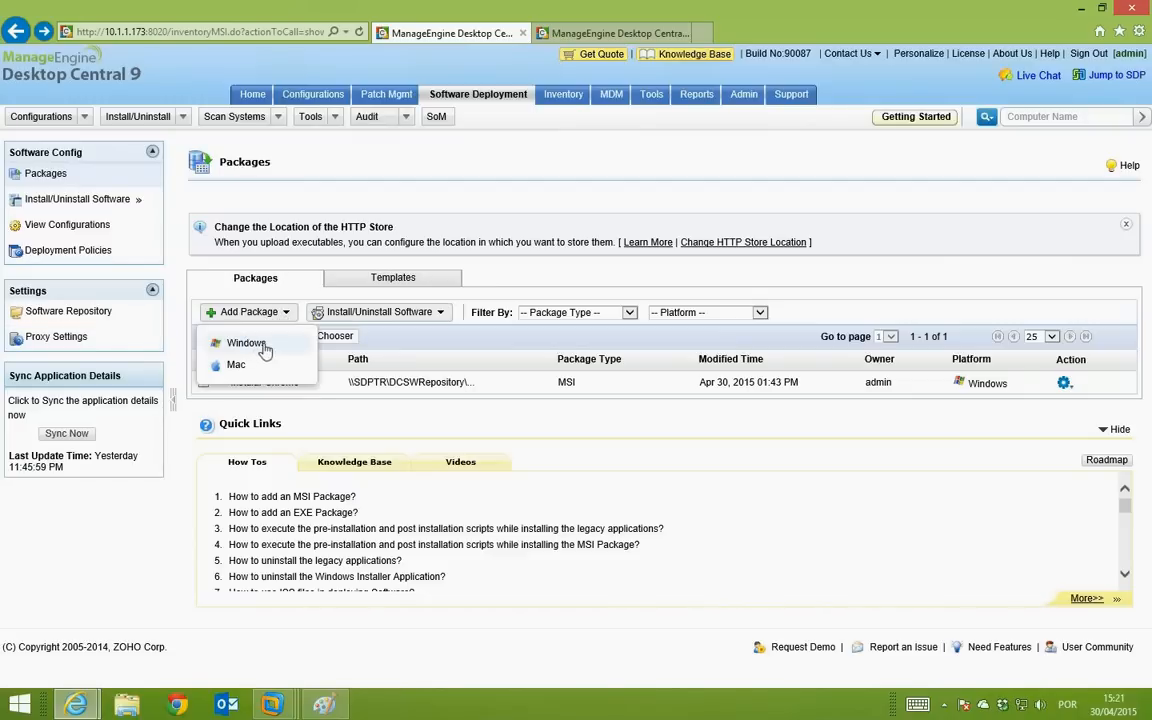
left_click(262, 346)
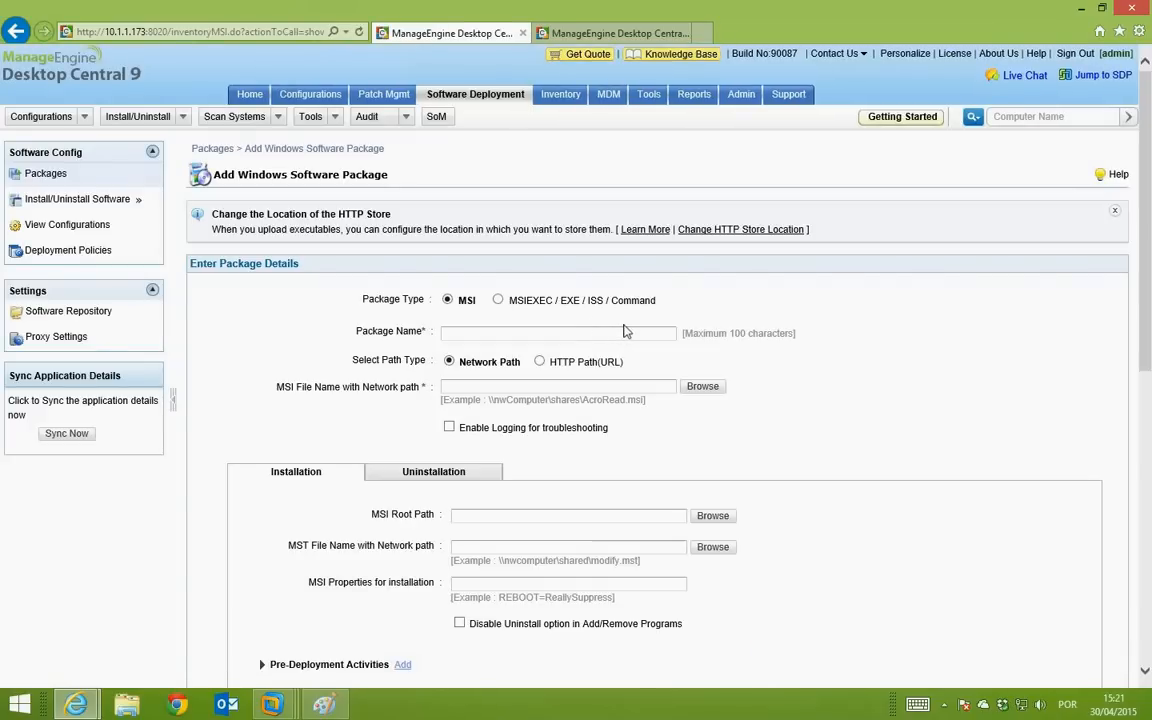
left_click(498, 300)
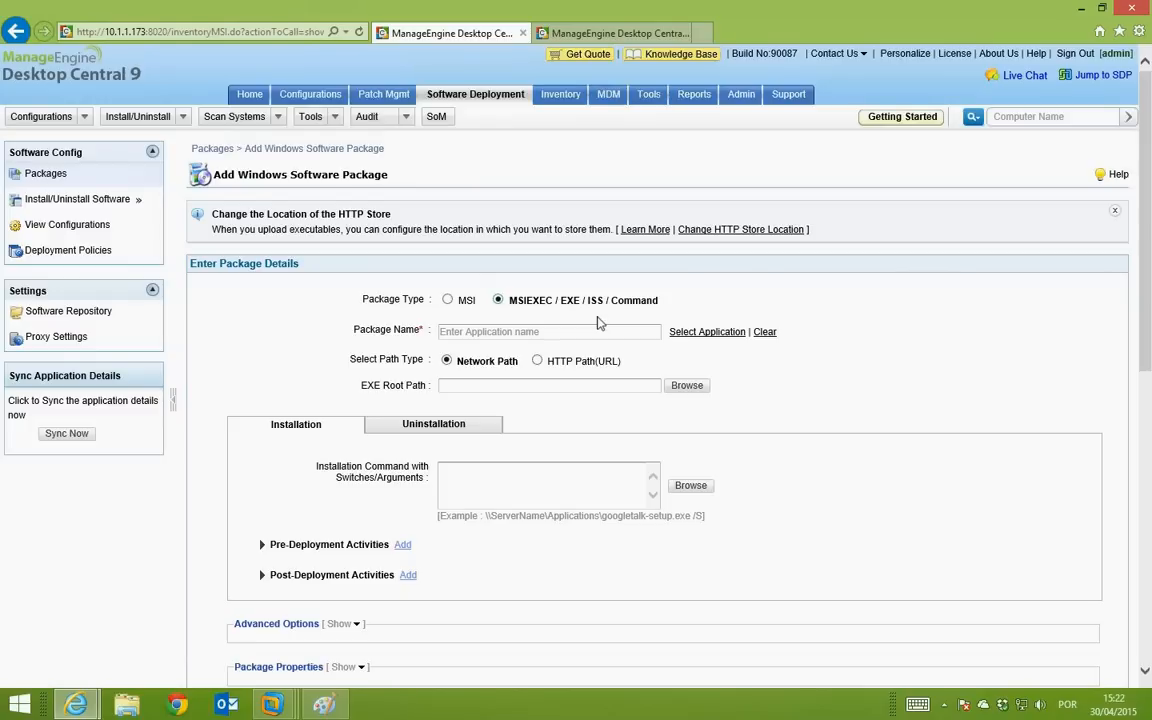
scroll(598, 322, "down", 1)
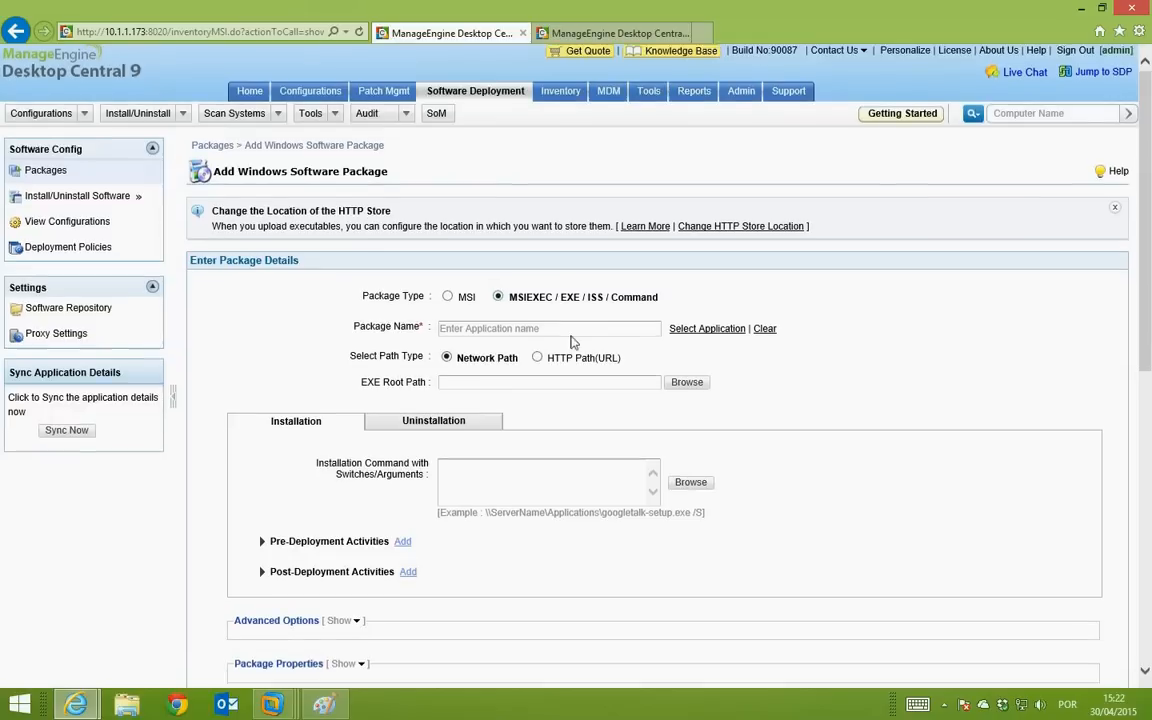
Step: Name the package WinRAR 5.21 (32-bit) by accepting the 'Winrar' suggestion
left_click(572, 323)
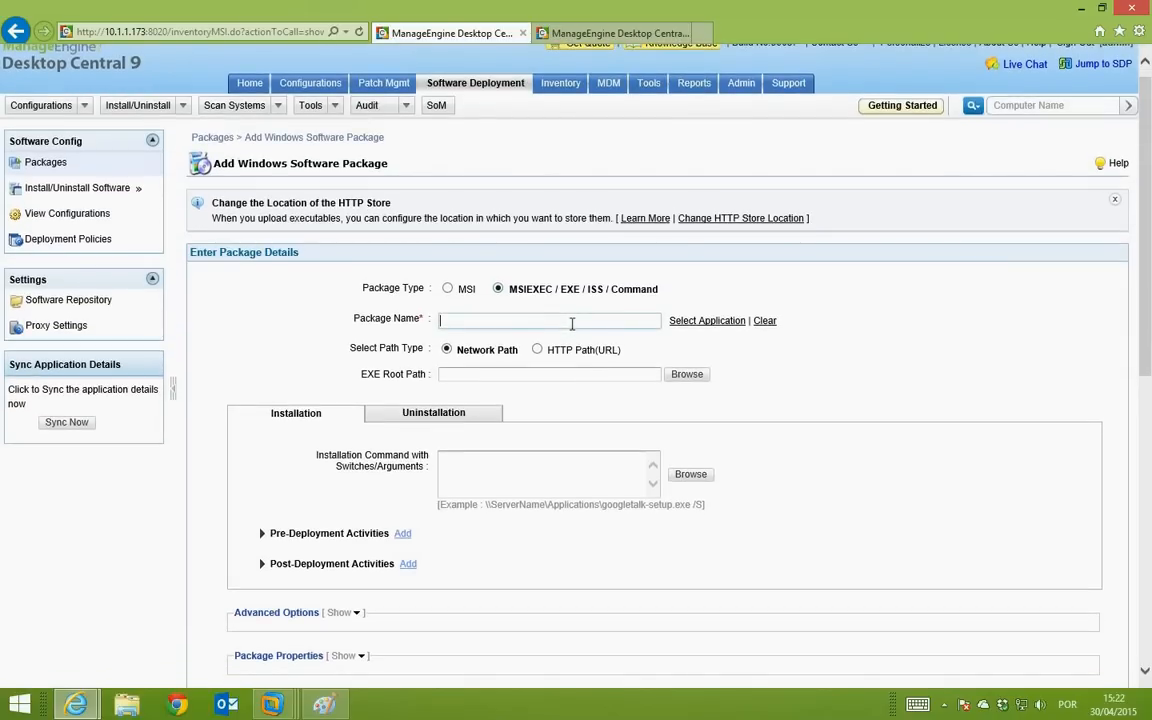
type("Winrar")
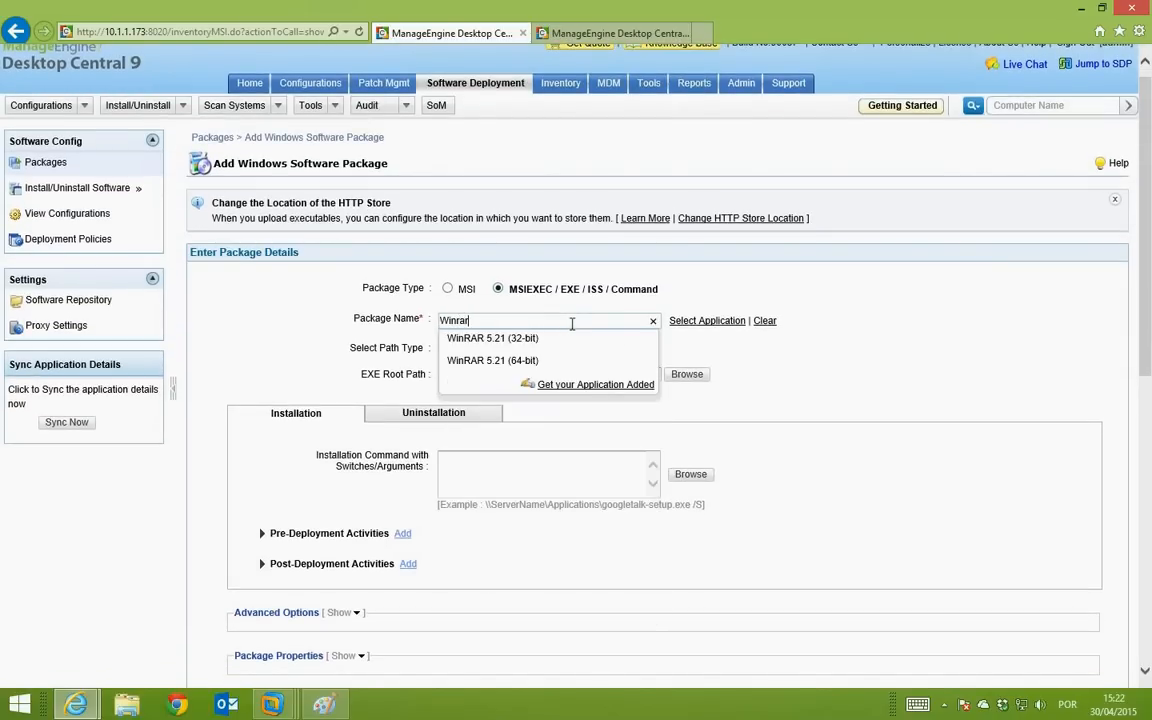
key("Down")
key("Return")
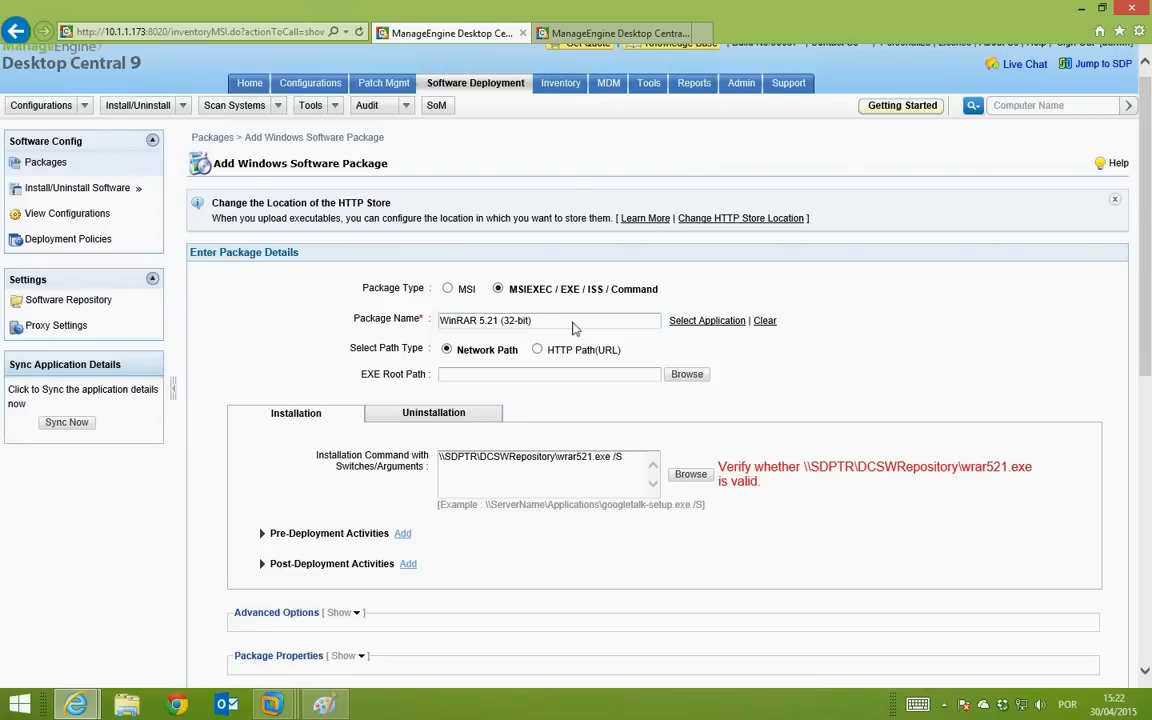
Step: Open the Select Application chooser and browse its 398 pre-defined applications
left_click(693, 328)
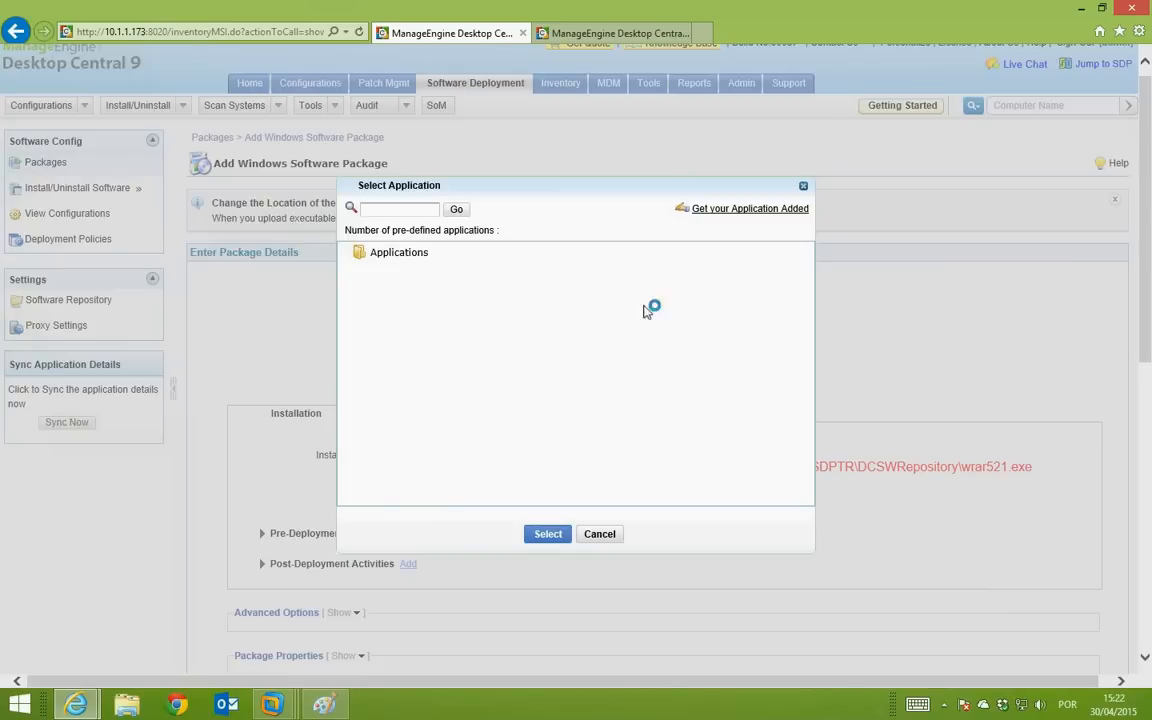
left_click(398, 254)
left_click(610, 536)
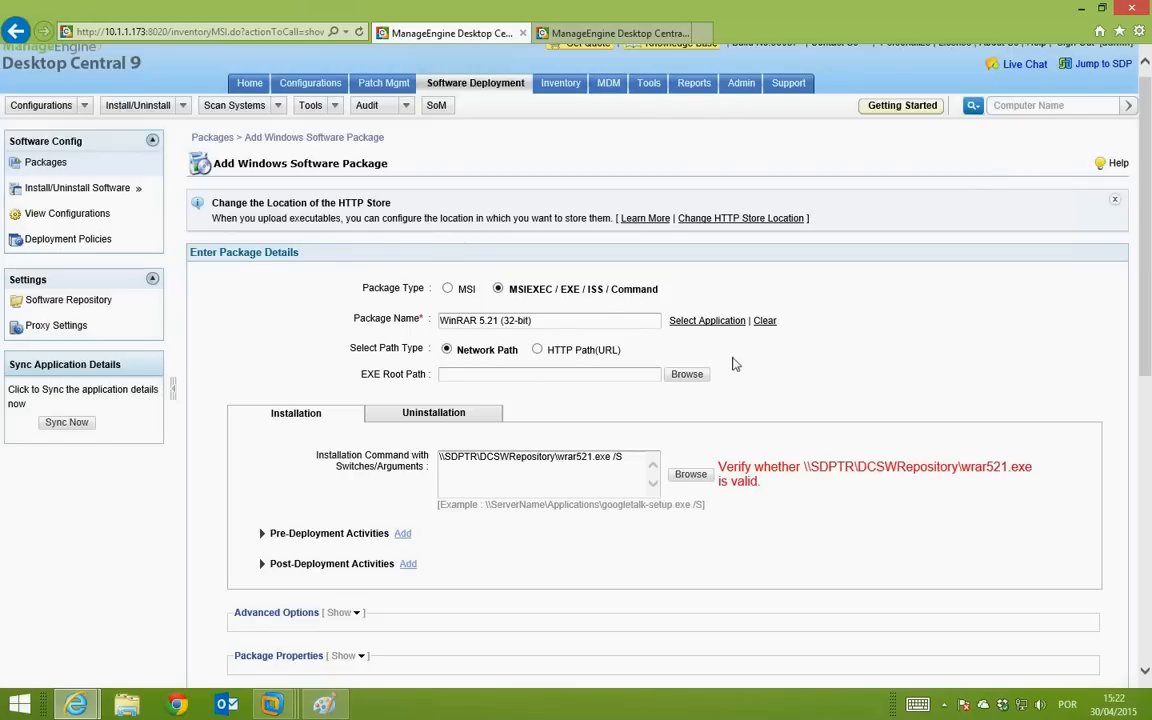
left_click(707, 321)
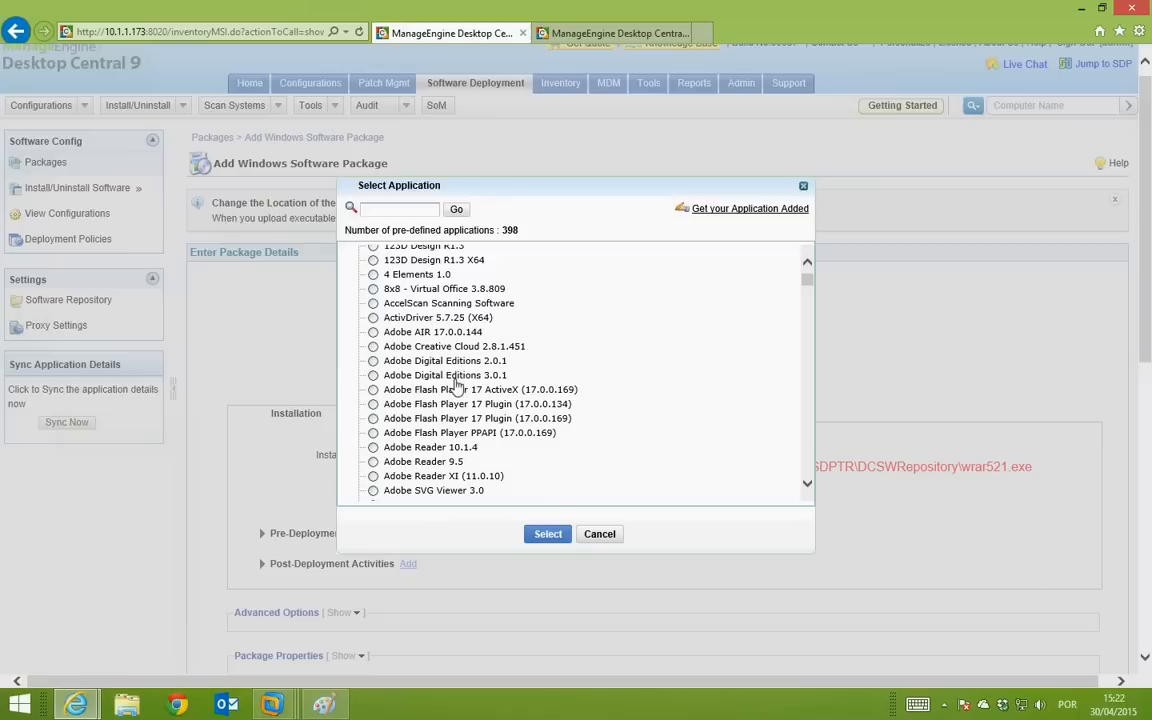
scroll(458, 386, "down", 20)
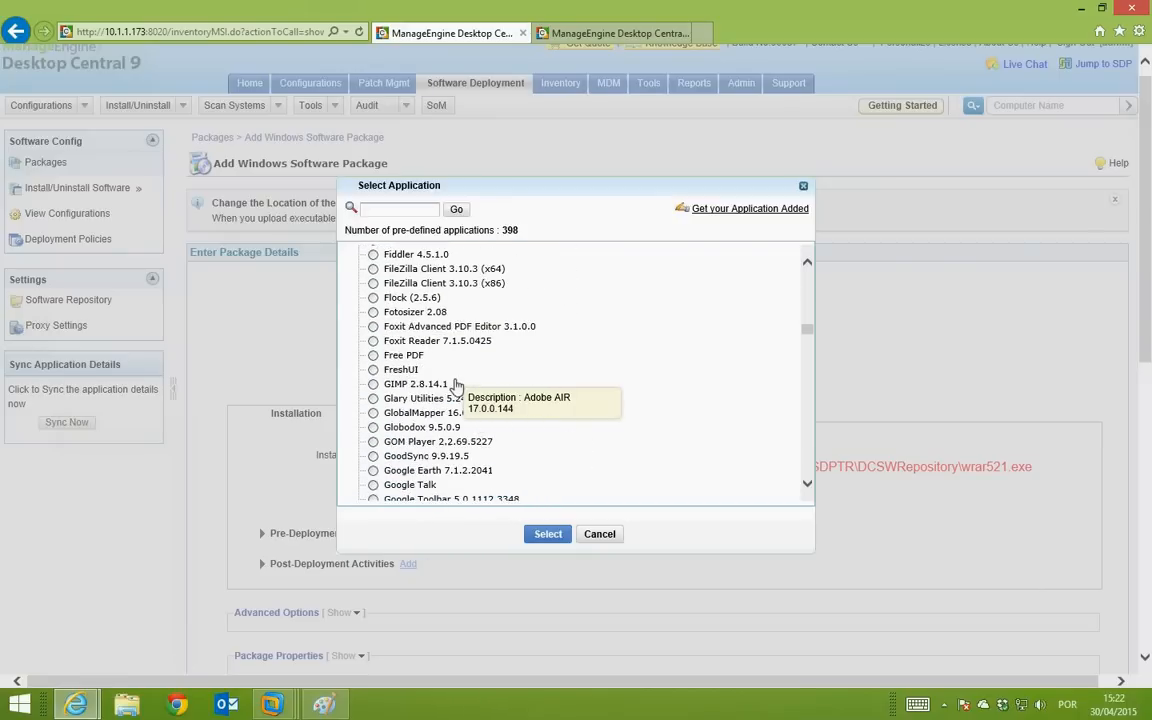
scroll(458, 388, "down", 20)
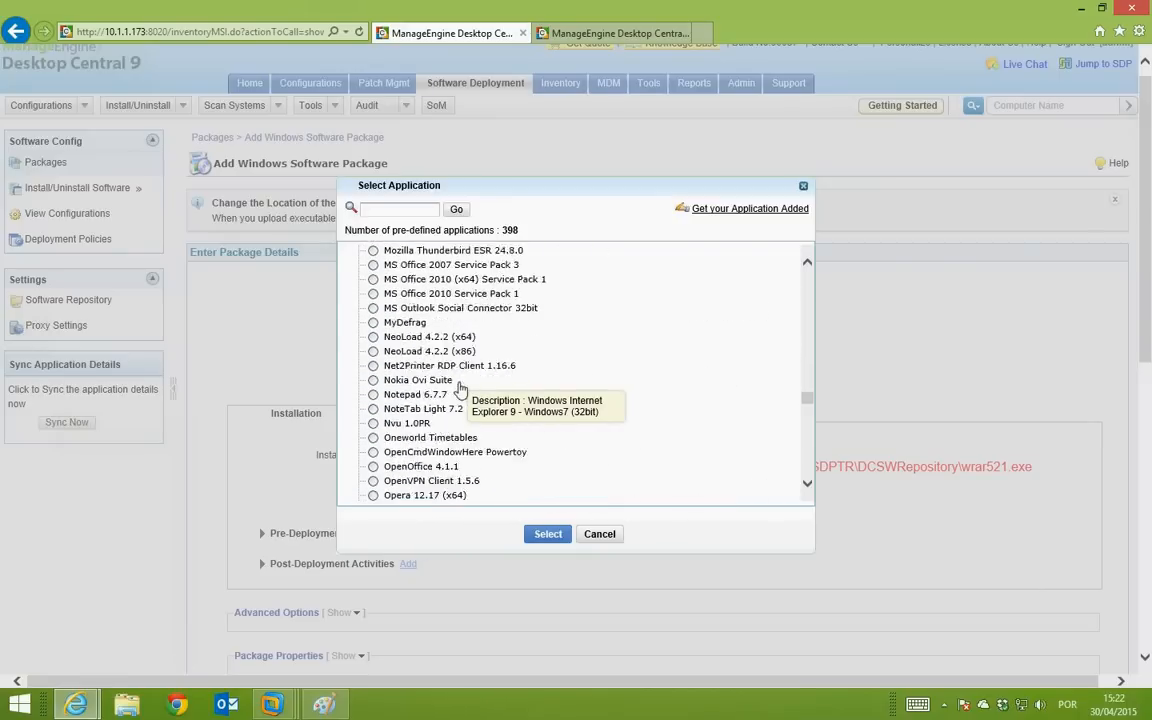
scroll(458, 388, "down", 20)
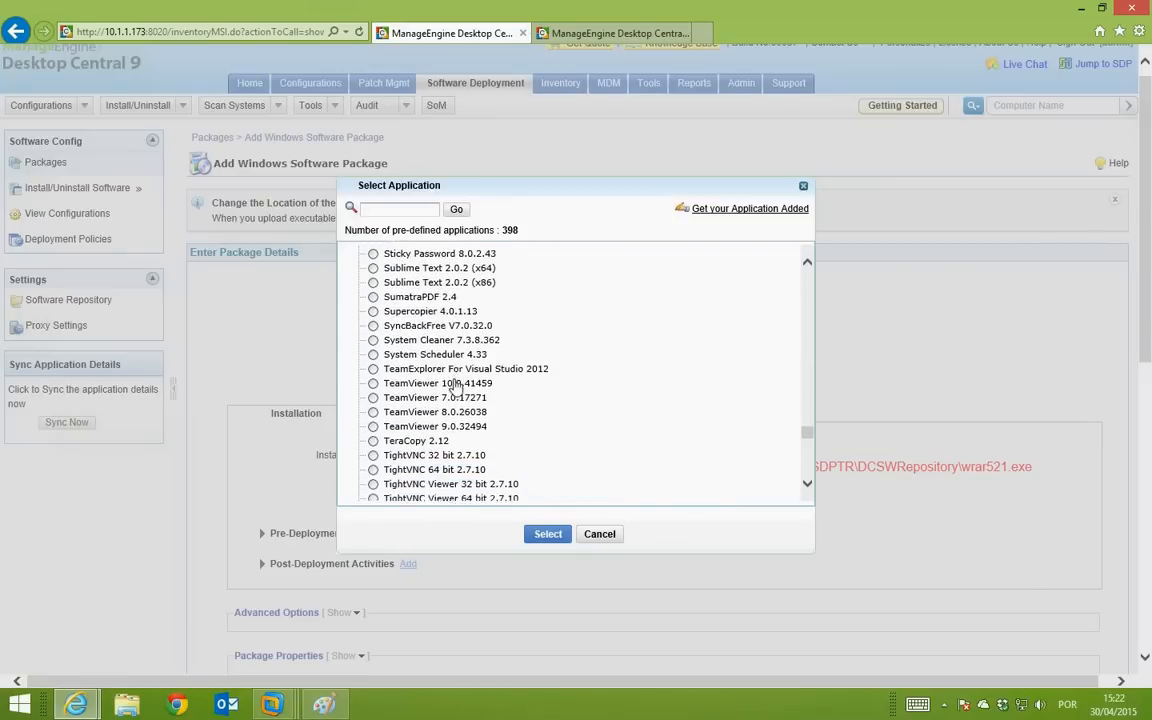
scroll(455, 386, "down", 10)
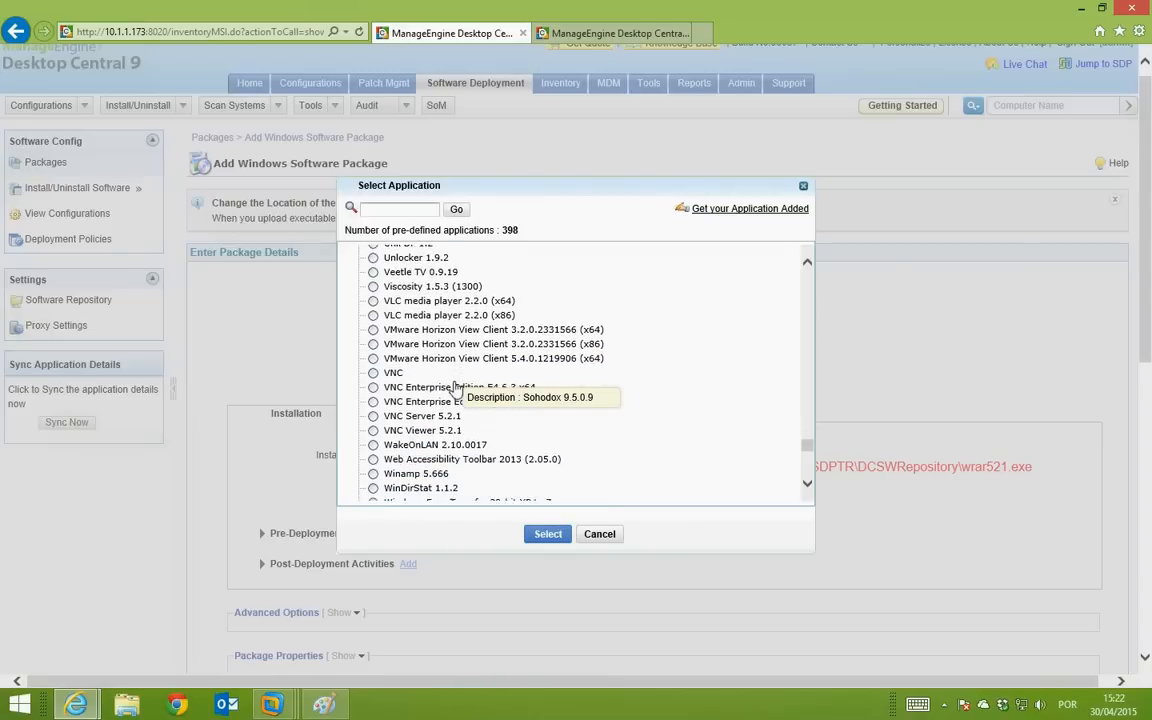
scroll(452, 386, "down", 3)
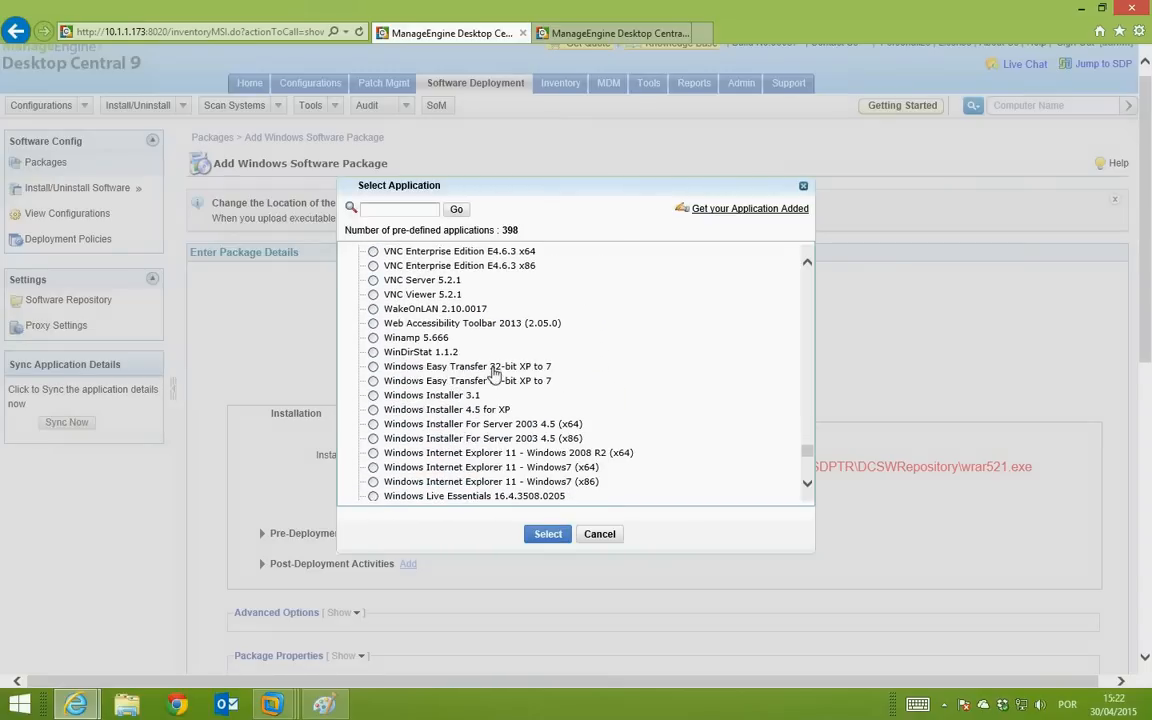
scroll(483, 410, "down", 4)
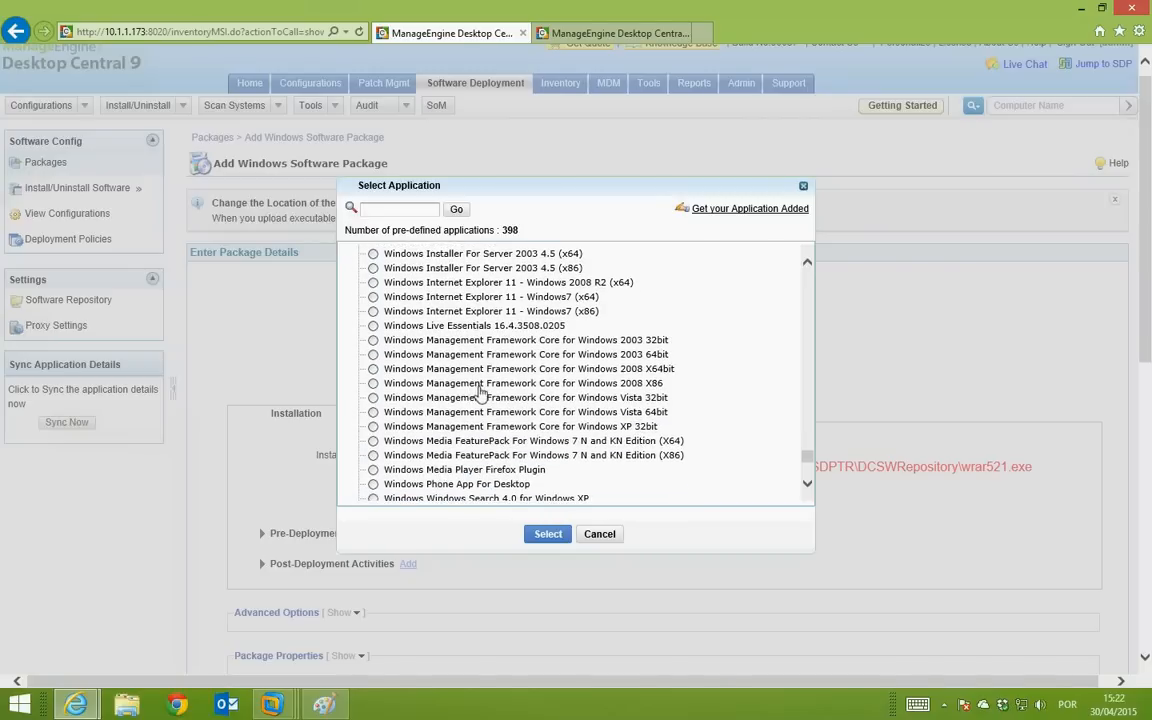
scroll(487, 390, "down", 2)
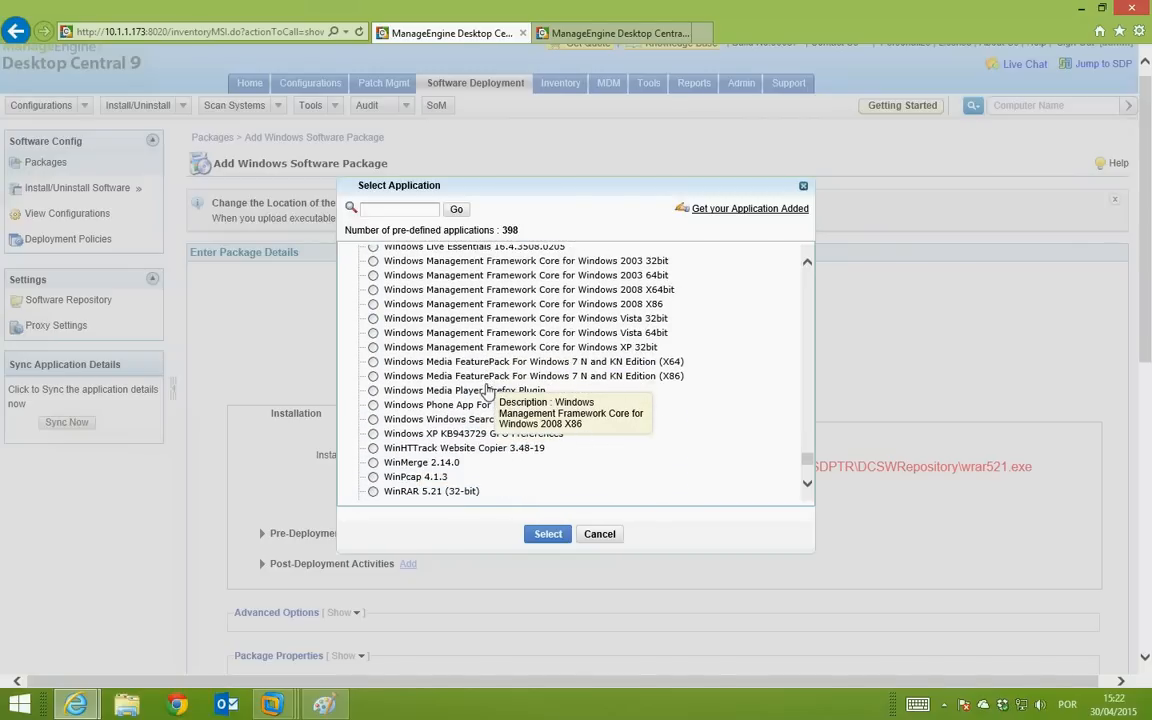
scroll(487, 390, "up", 2)
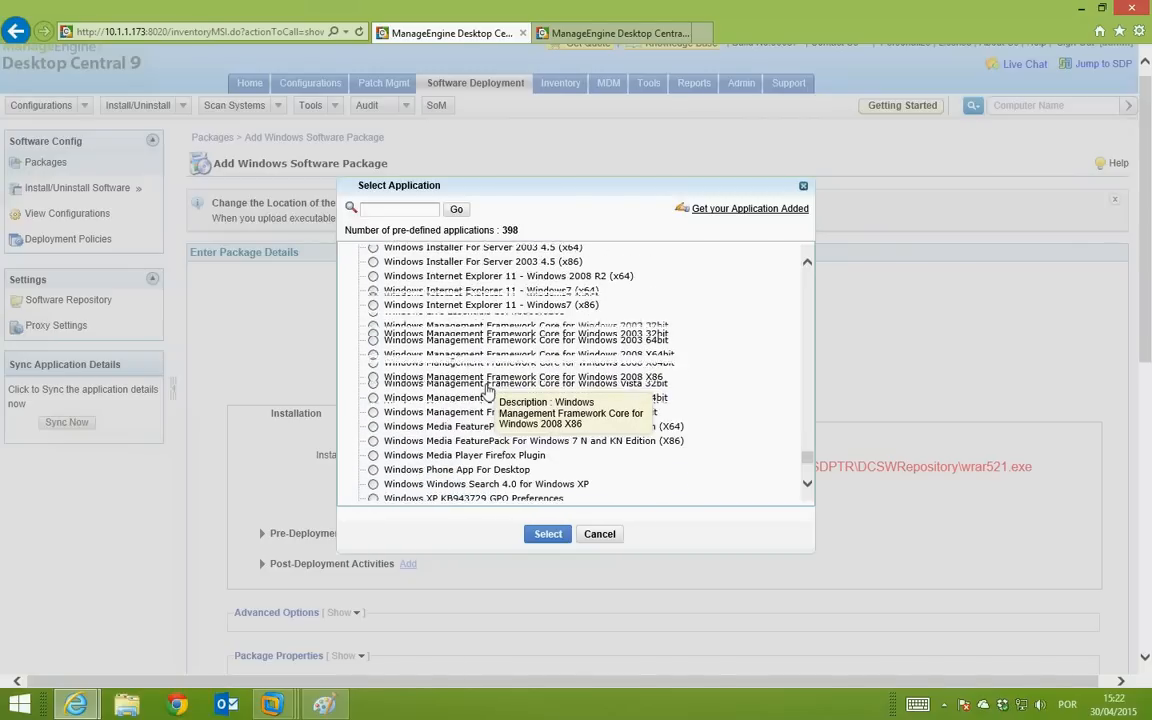
scroll(487, 390, "down", 6)
scroll(487, 390, "down", 5)
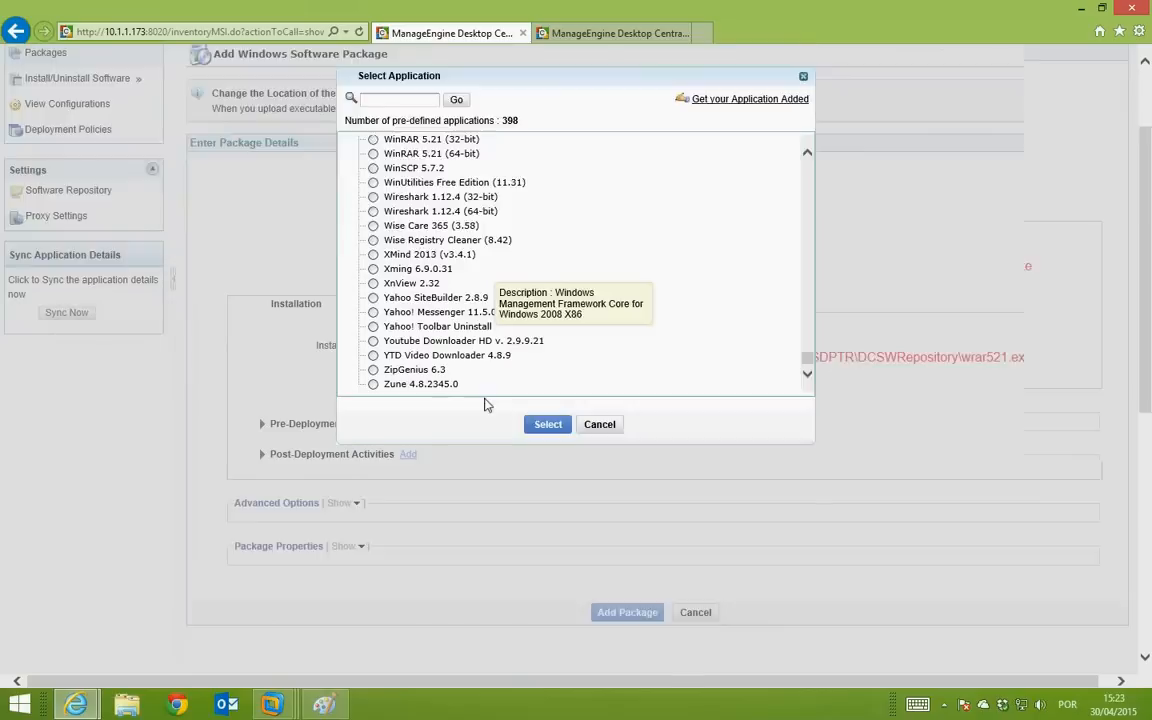
scroll(440, 355, "up", 2)
scroll(962, 276, "down", 2)
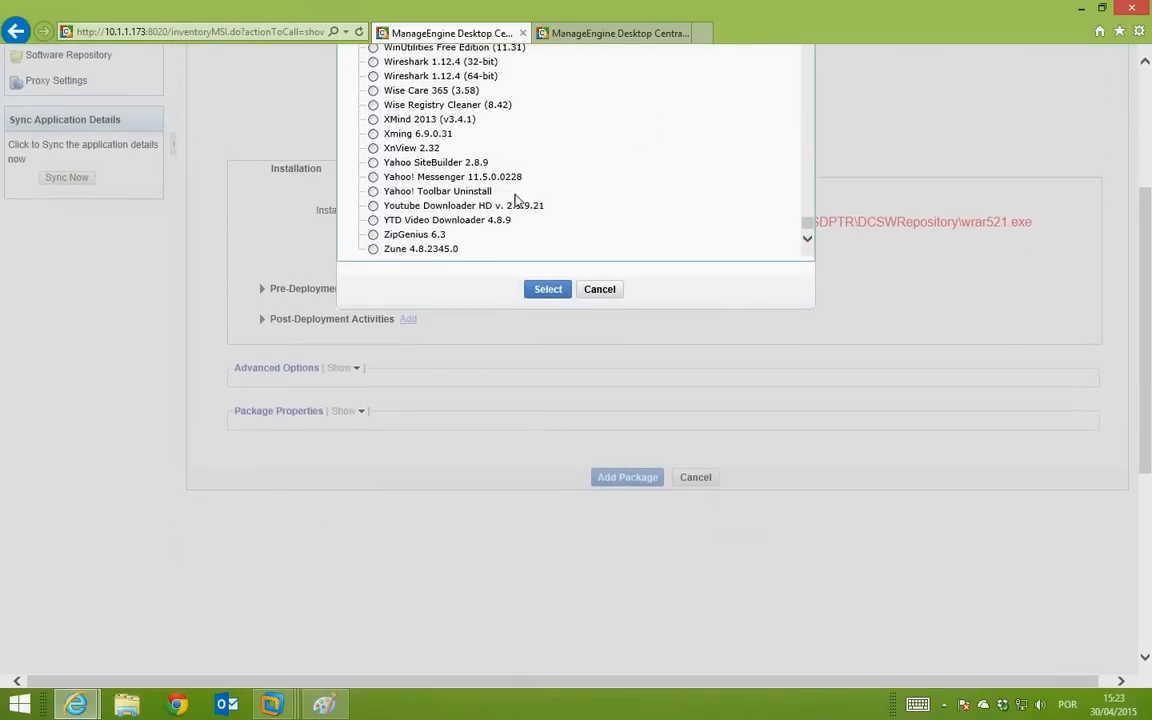
scroll(962, 276, "up", 5)
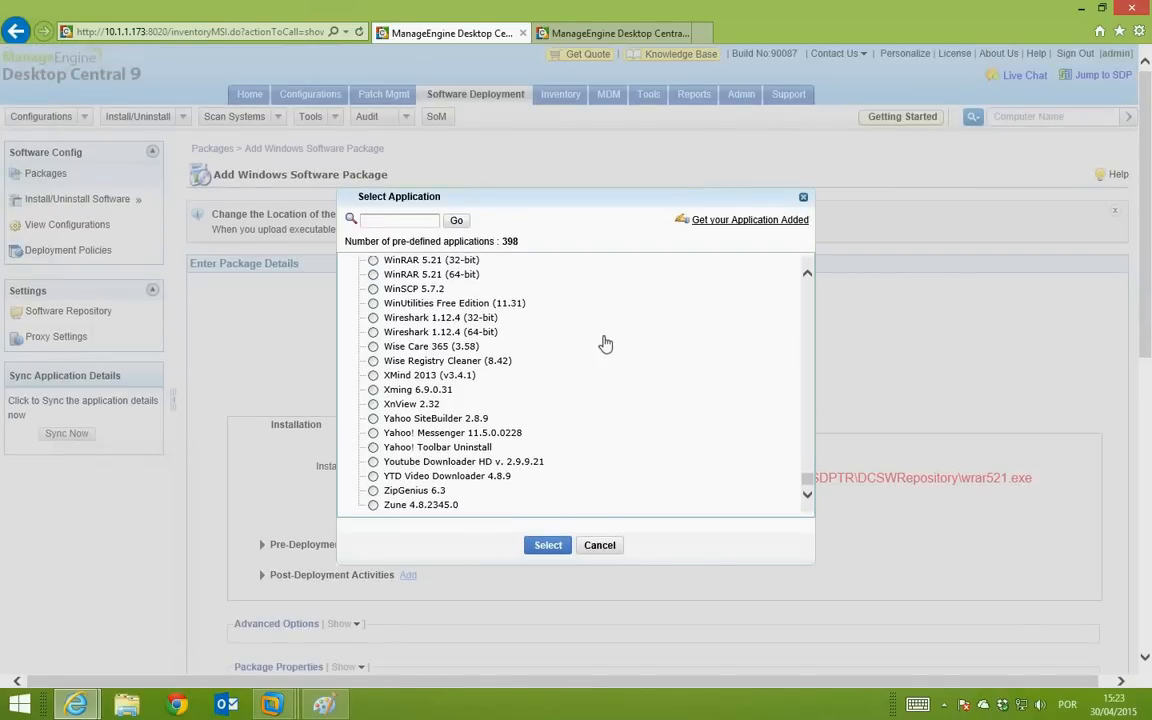
scroll(607, 342, "down", 1)
scroll(603, 344, "up", 2)
scroll(603, 344, "up", 10)
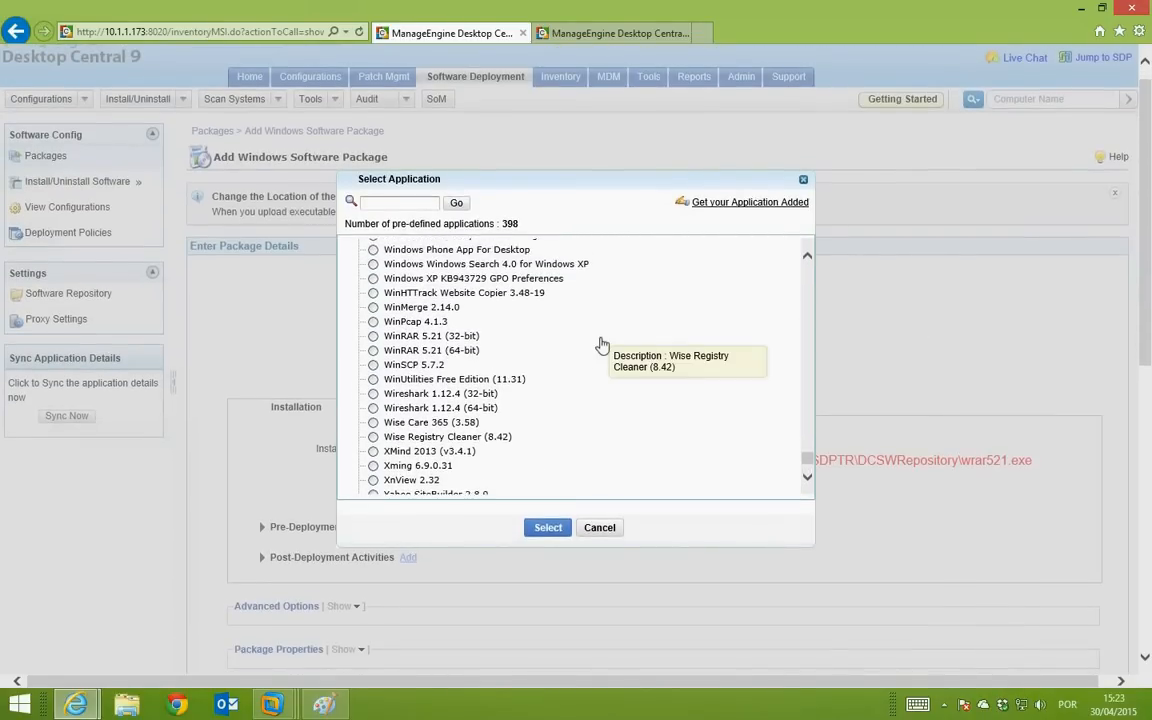
Step: Cancel the application chooser, then try browsing the empty Software Repository for the EXE root path
left_click(599, 532)
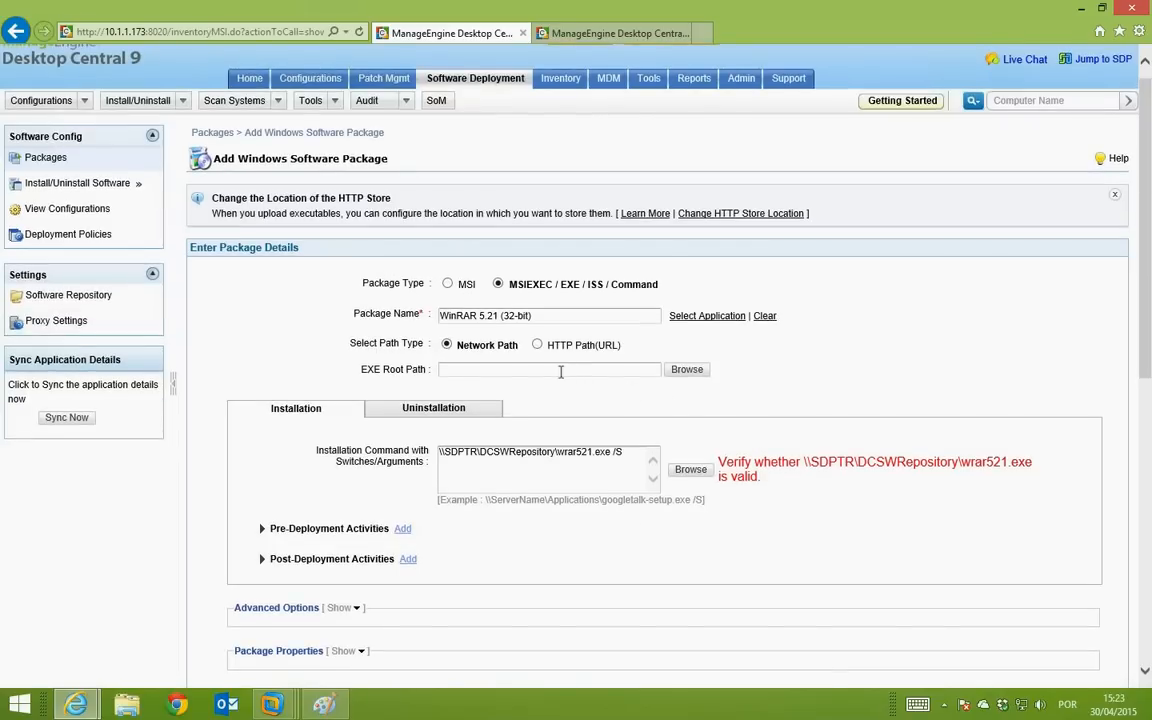
left_click(546, 318)
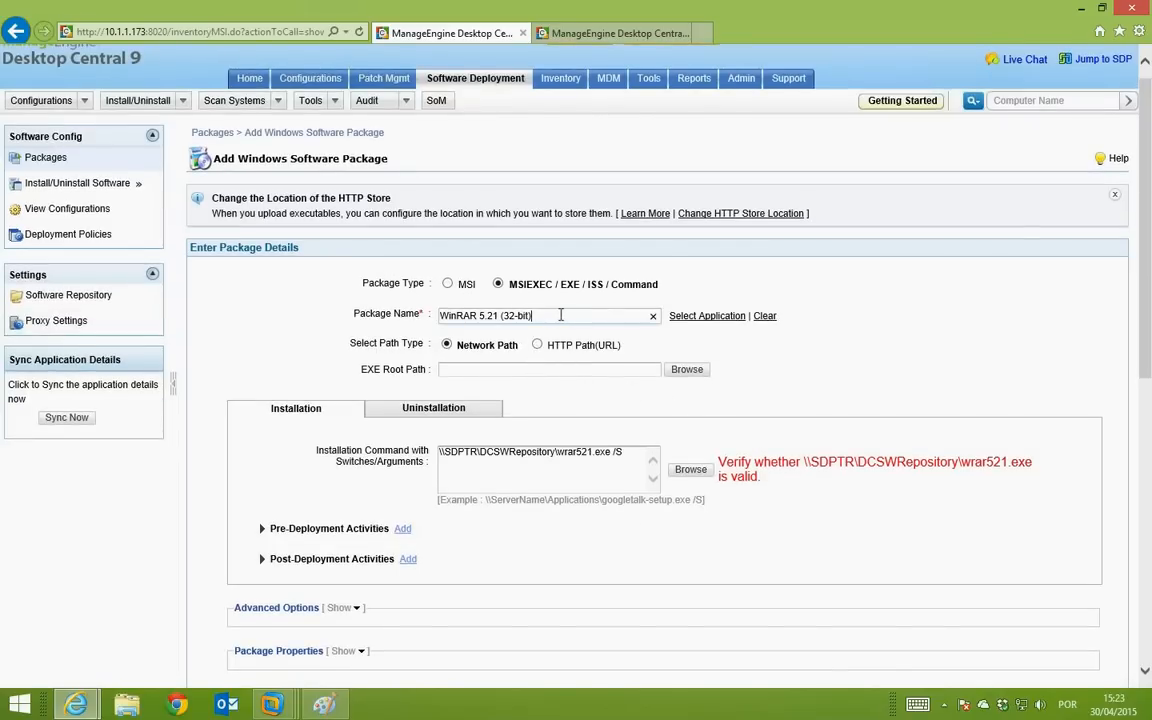
left_click(506, 368)
left_click(505, 367)
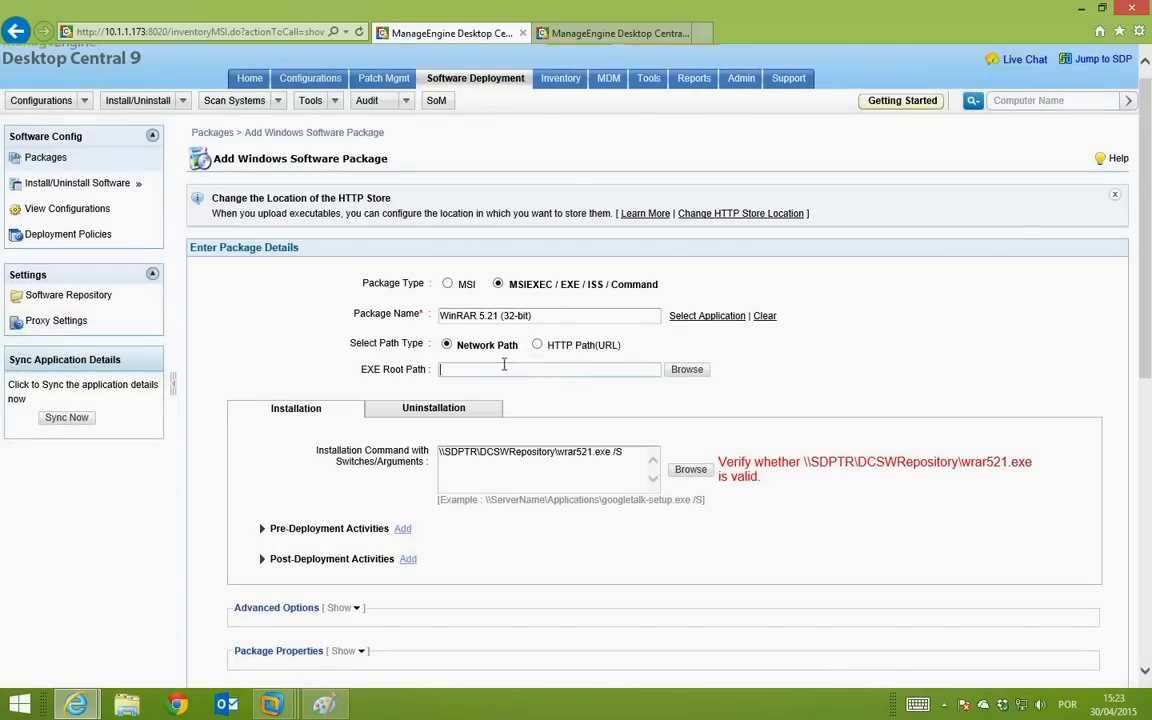
left_click(680, 369)
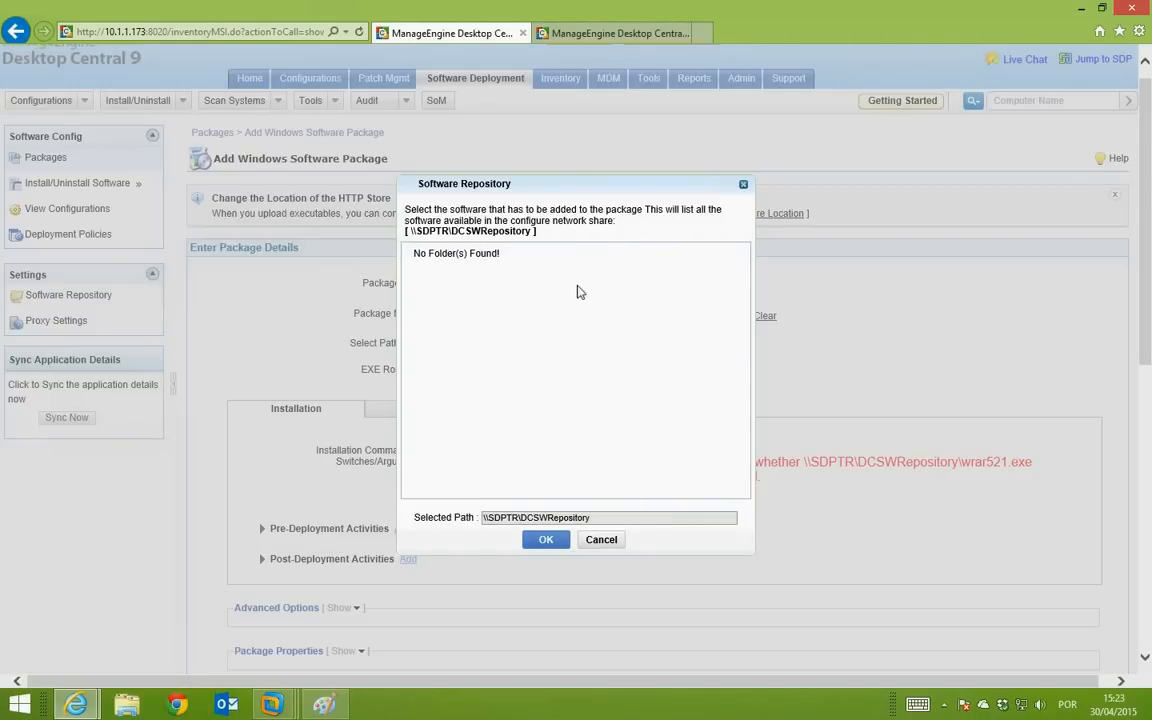
left_click(613, 542)
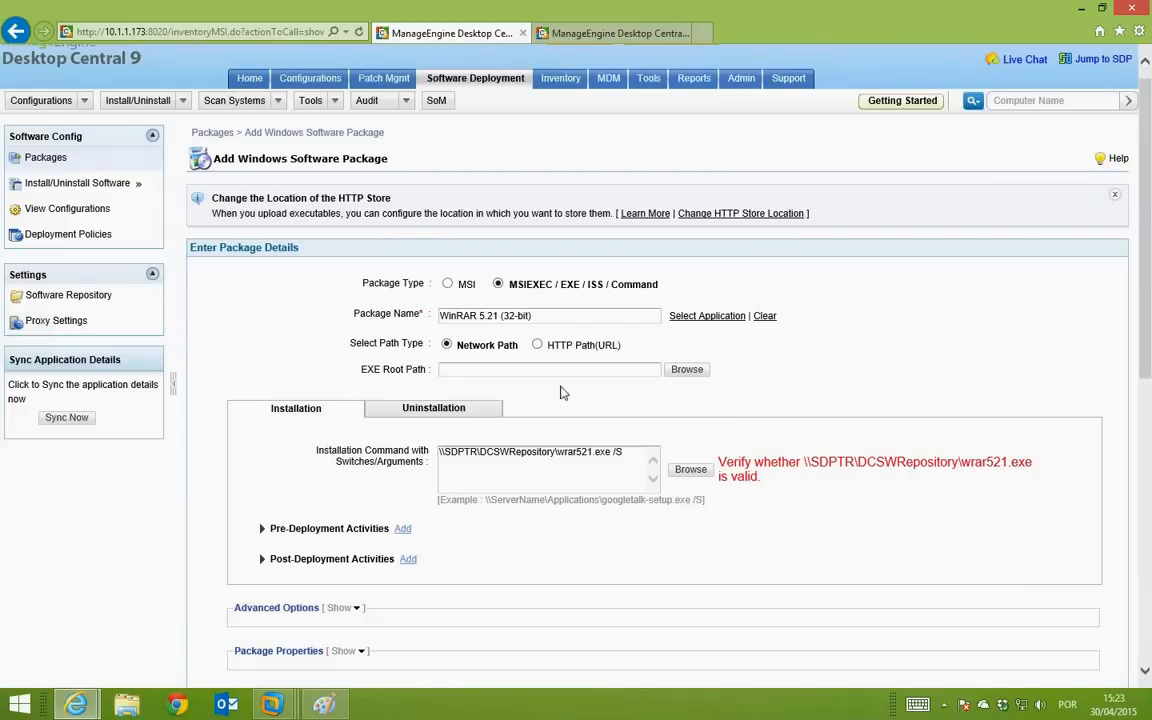
left_click(535, 368)
Step: Copy the \\SDPTR\DCSWRepository\ folder from the install command into EXE Root Path
left_click(510, 455)
left_click_drag(559, 452, 448, 459)
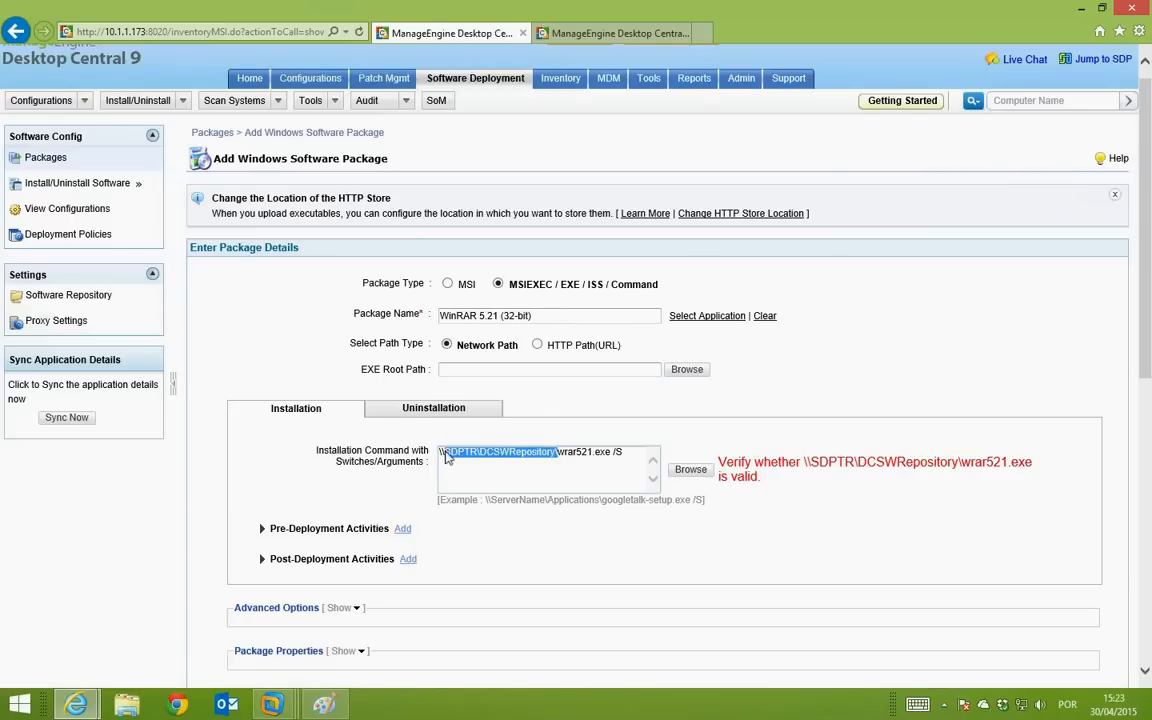
left_click(563, 452)
left_click_drag(559, 452, 436, 453)
right_click(456, 457)
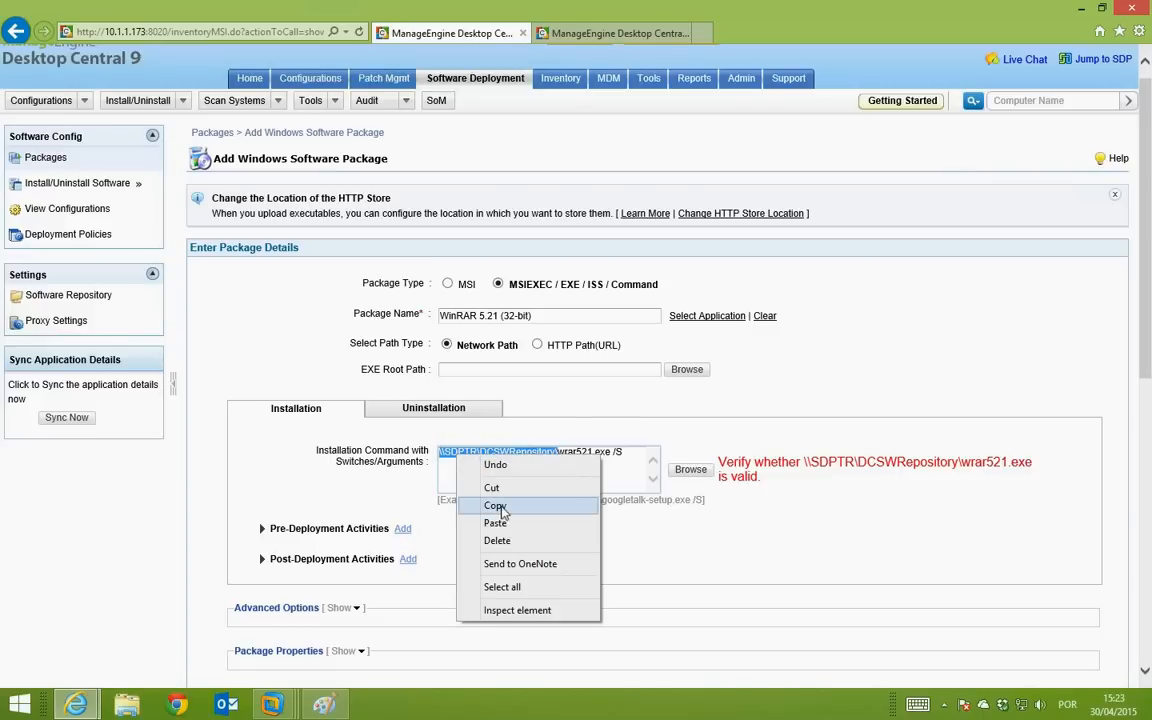
left_click(494, 504)
left_click(502, 369)
right_click(502, 369)
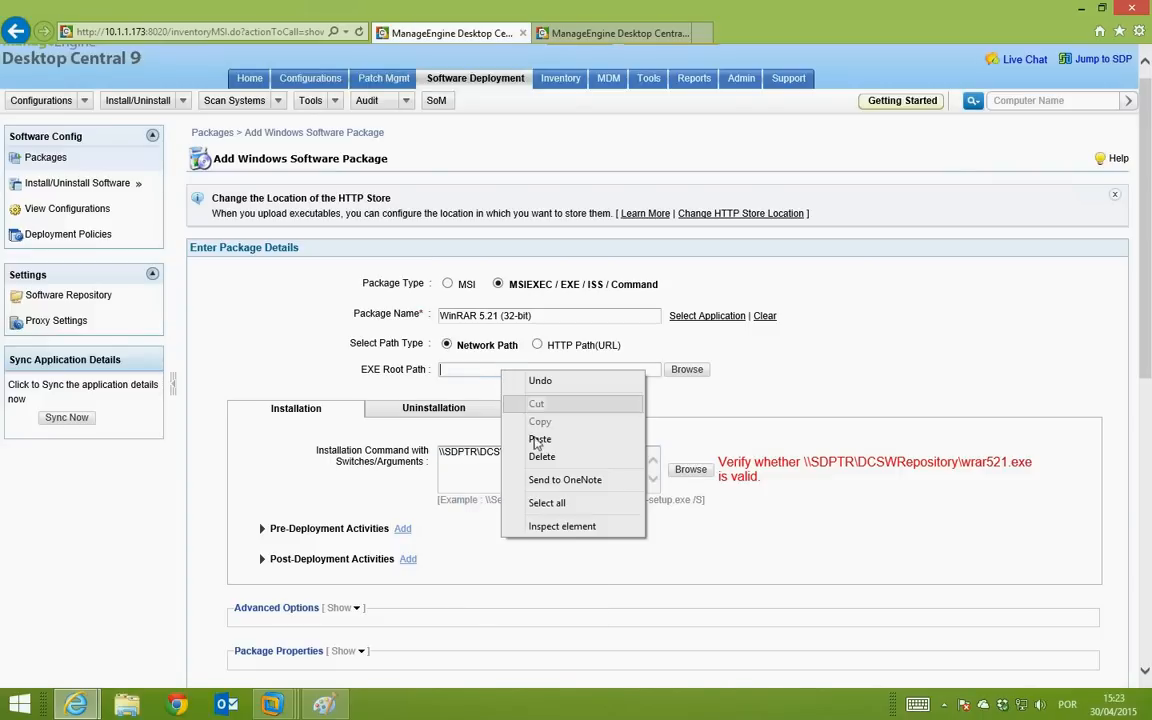
left_click(540, 440)
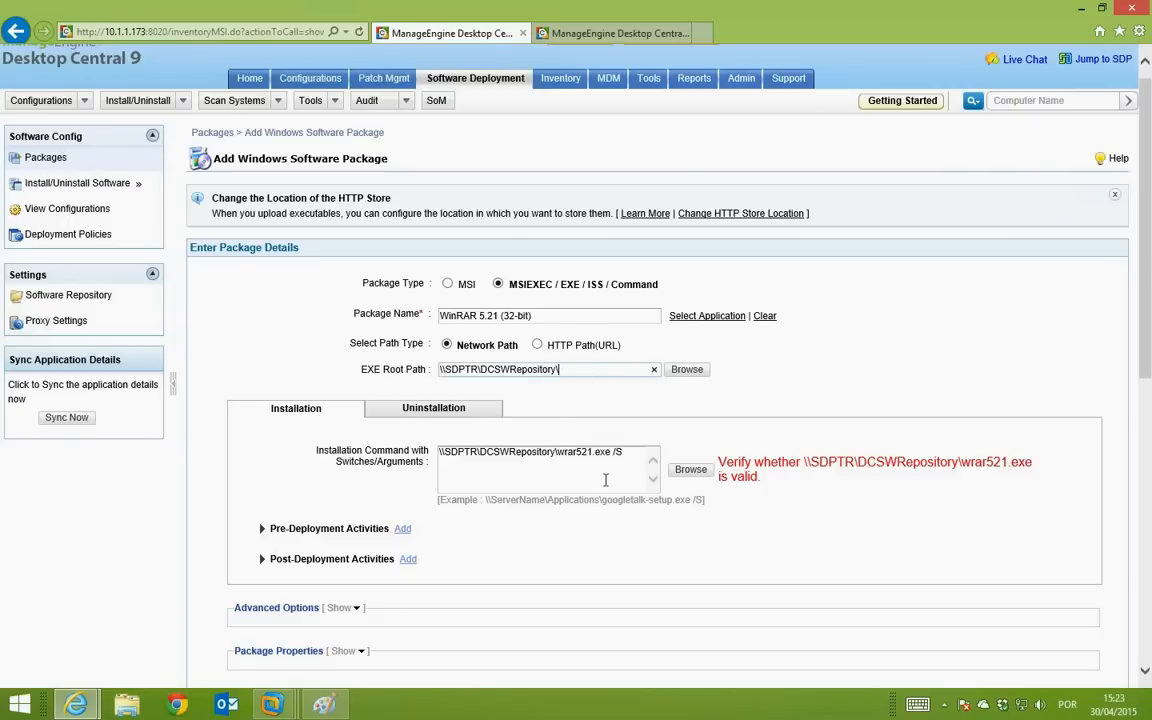
Step: Review the install and uninstall commands, then return to the Installation tab
left_click_drag(625, 451, 437, 452)
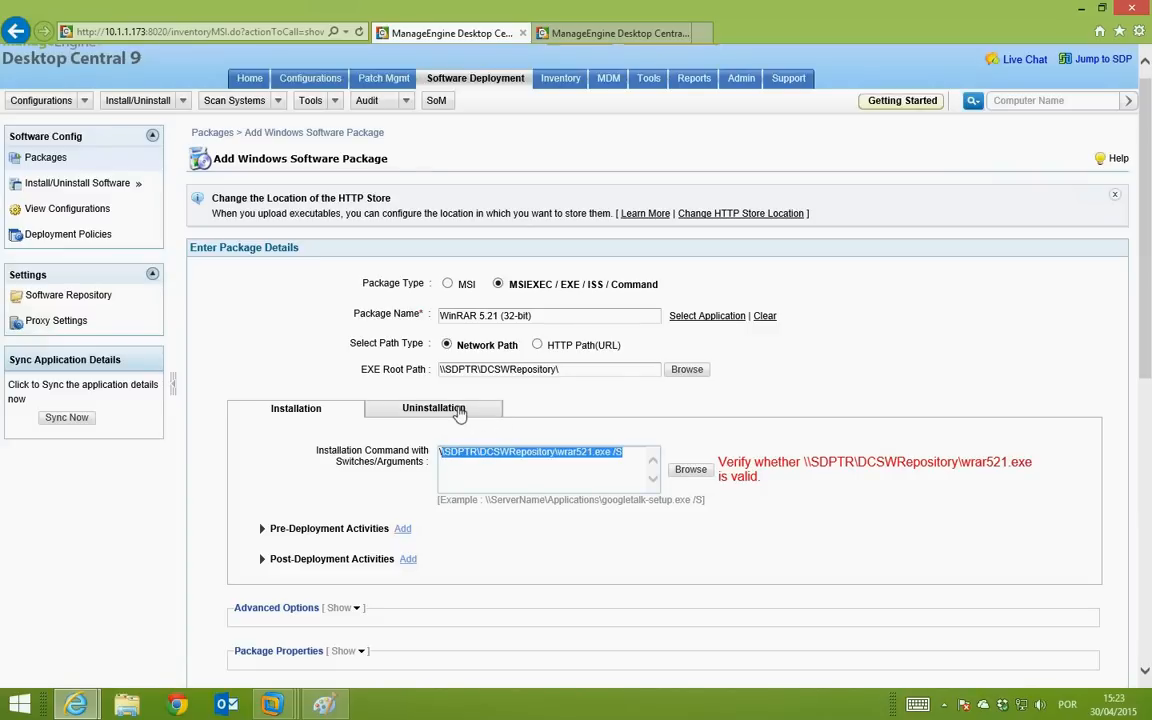
left_click(460, 412)
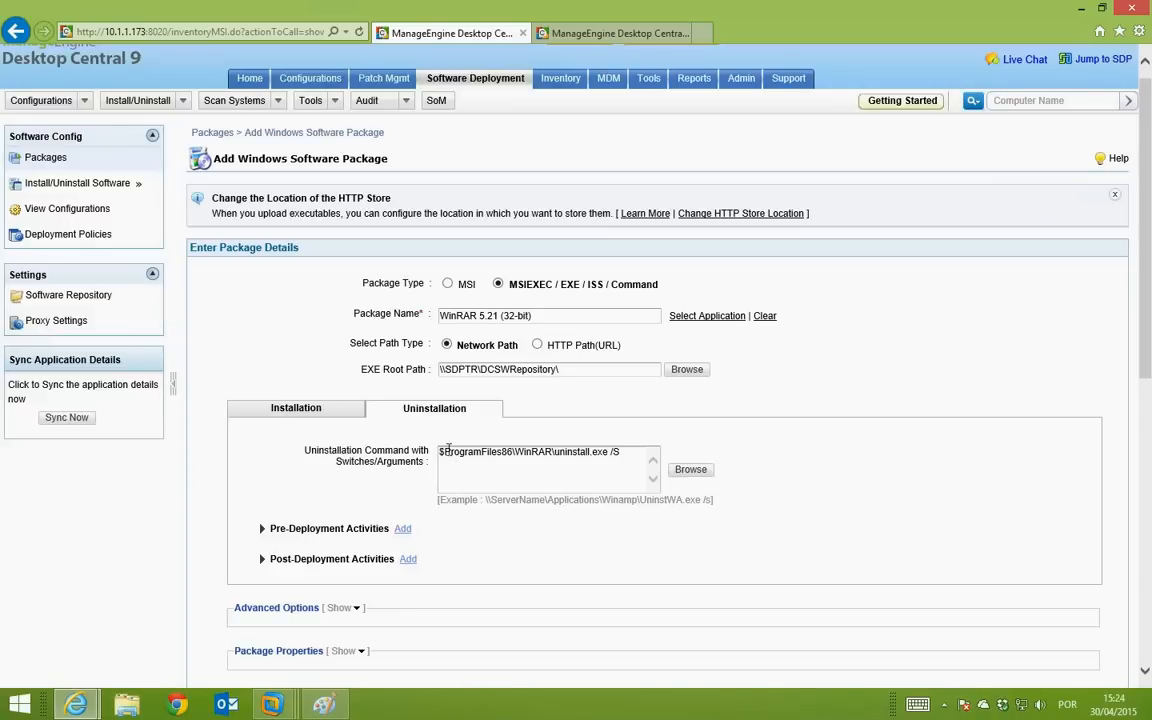
left_click_drag(441, 452, 622, 452)
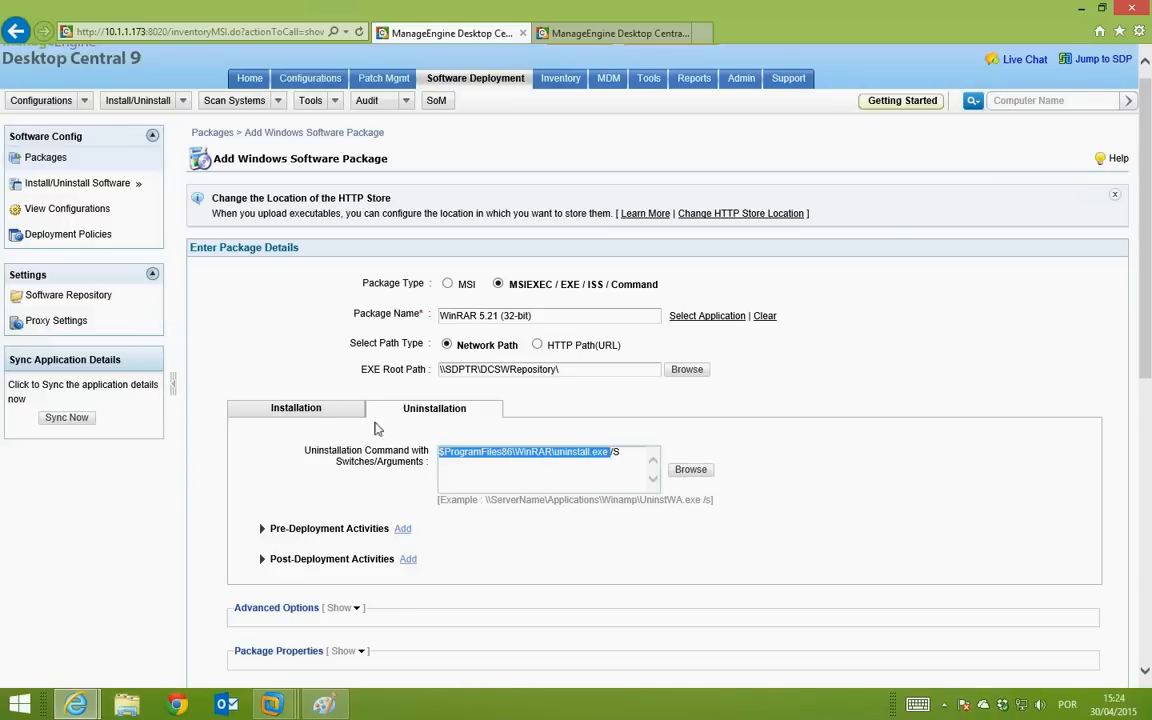
left_click(318, 409)
scroll(561, 373, "down", 3)
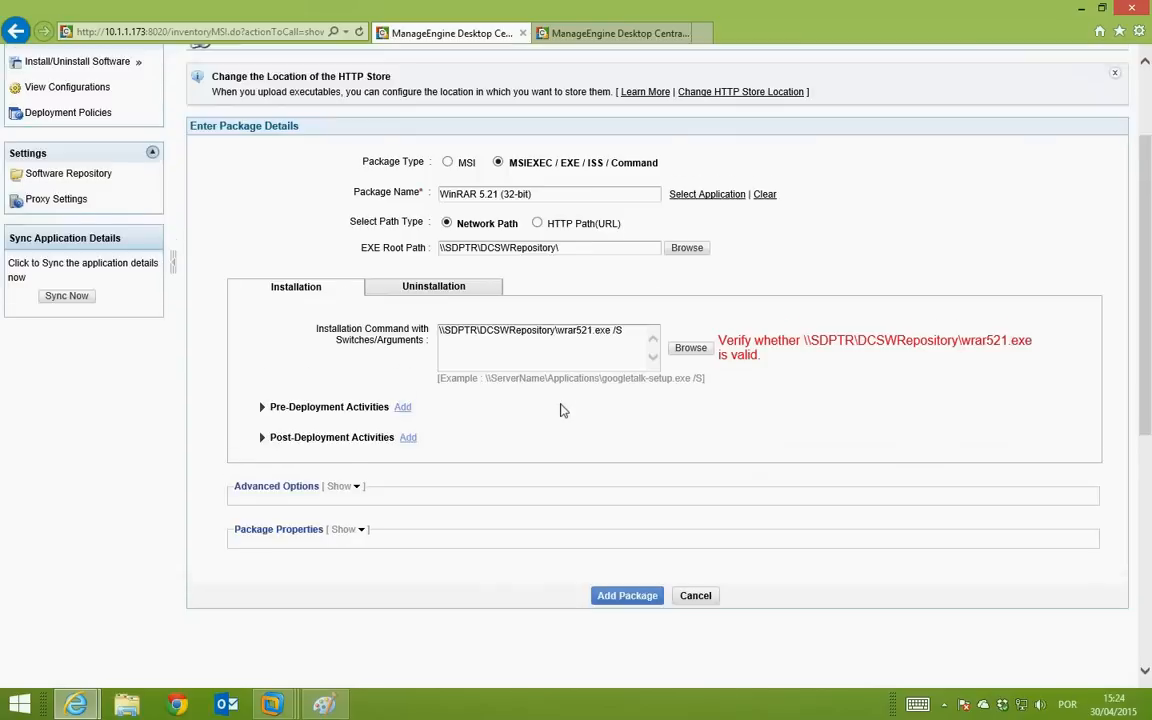
scroll(785, 307, "up", 1)
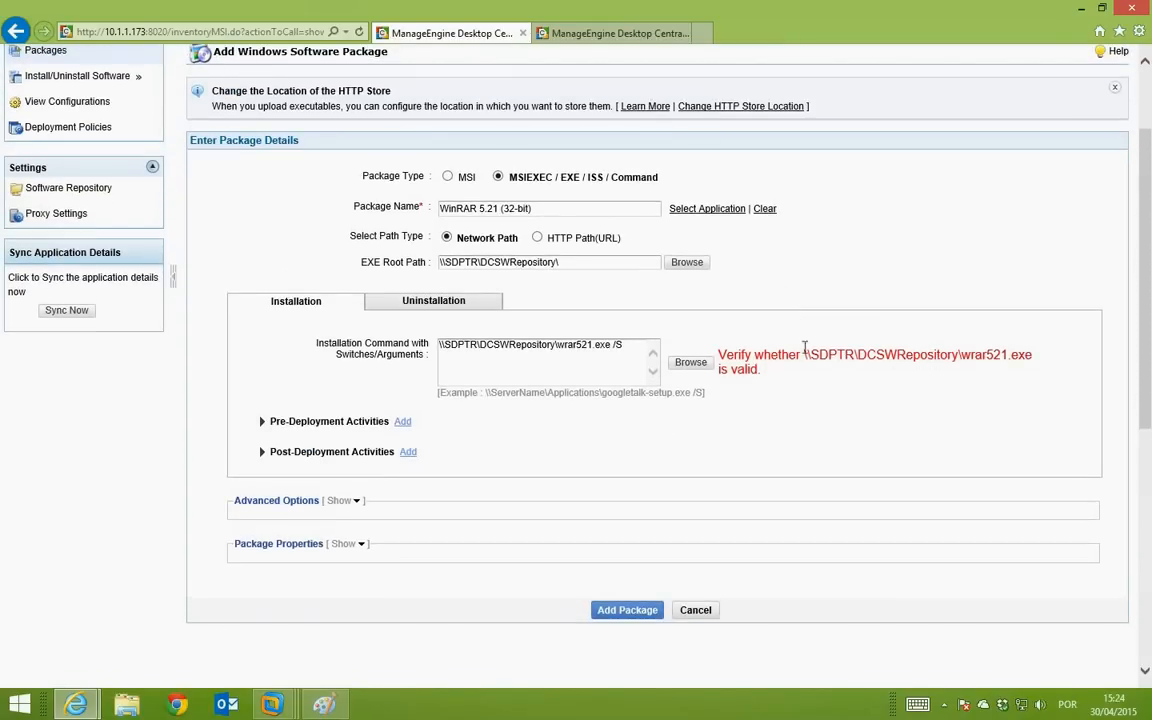
left_click_drag(827, 354, 943, 354)
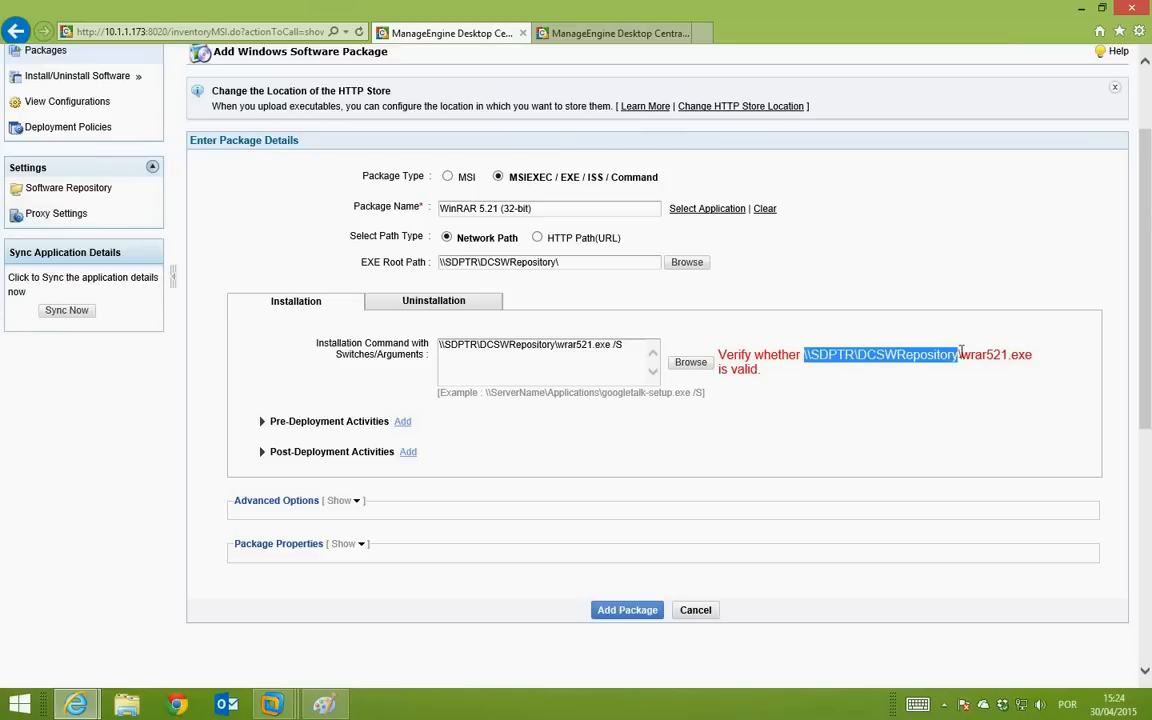
key("super+c")
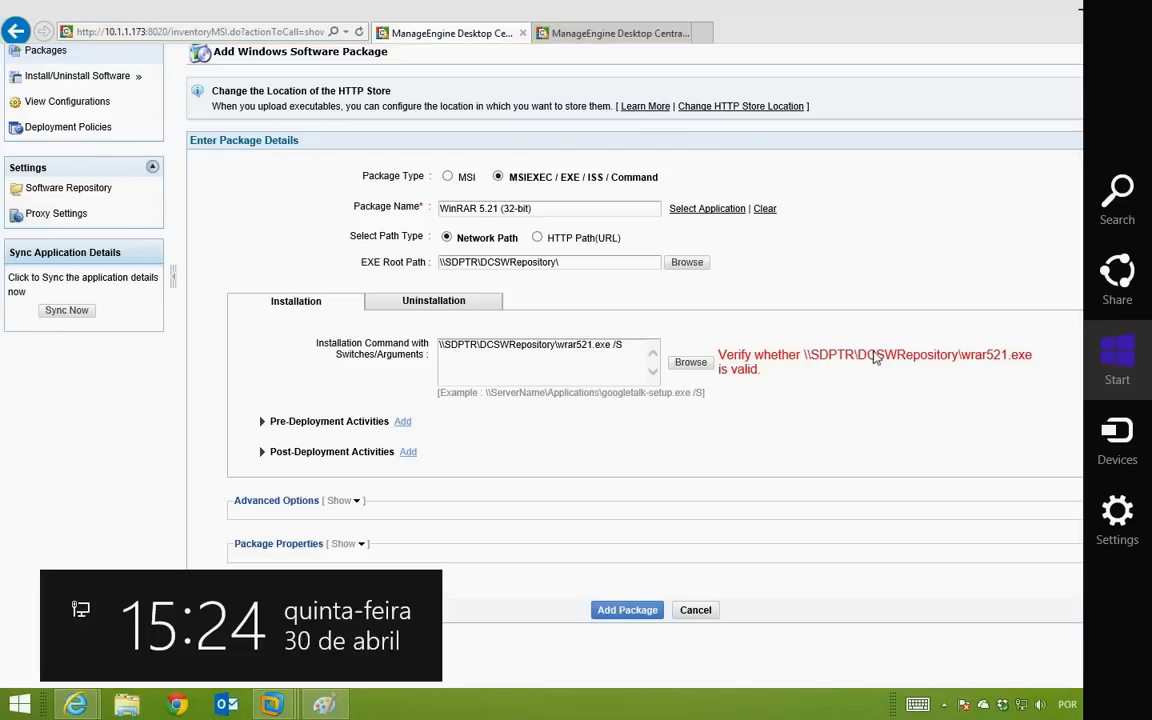
key("Escape")
left_click(851, 356)
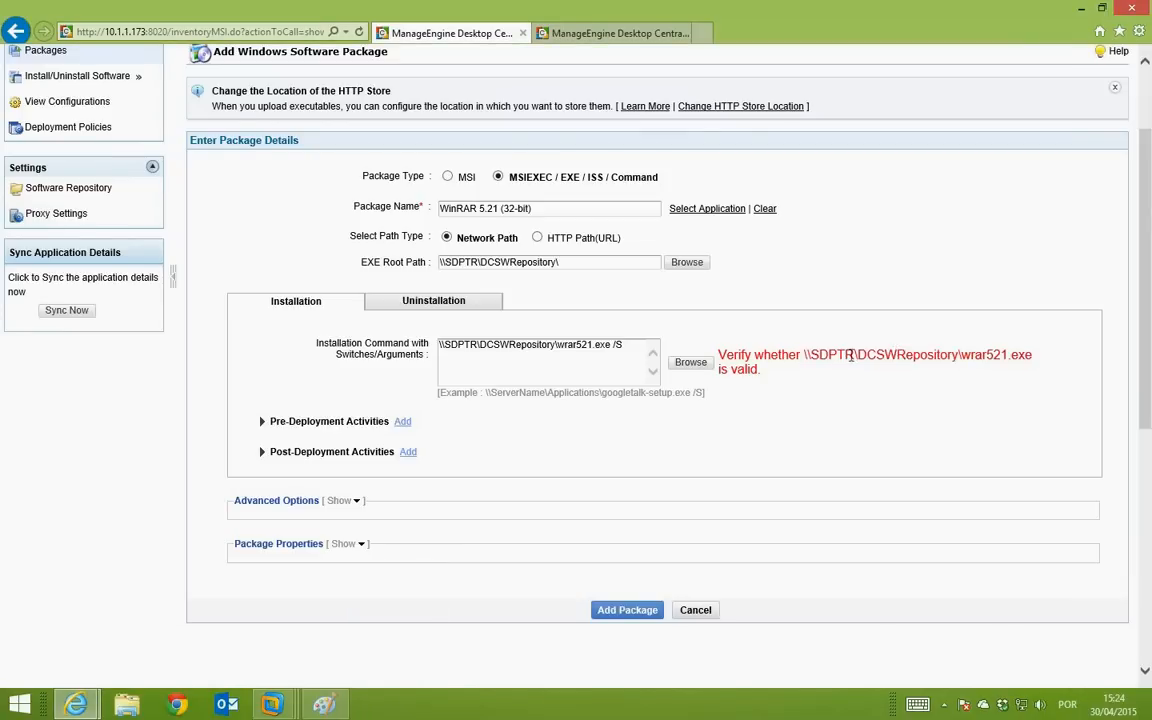
left_click_drag(963, 354, 806, 354)
right_click(815, 358)
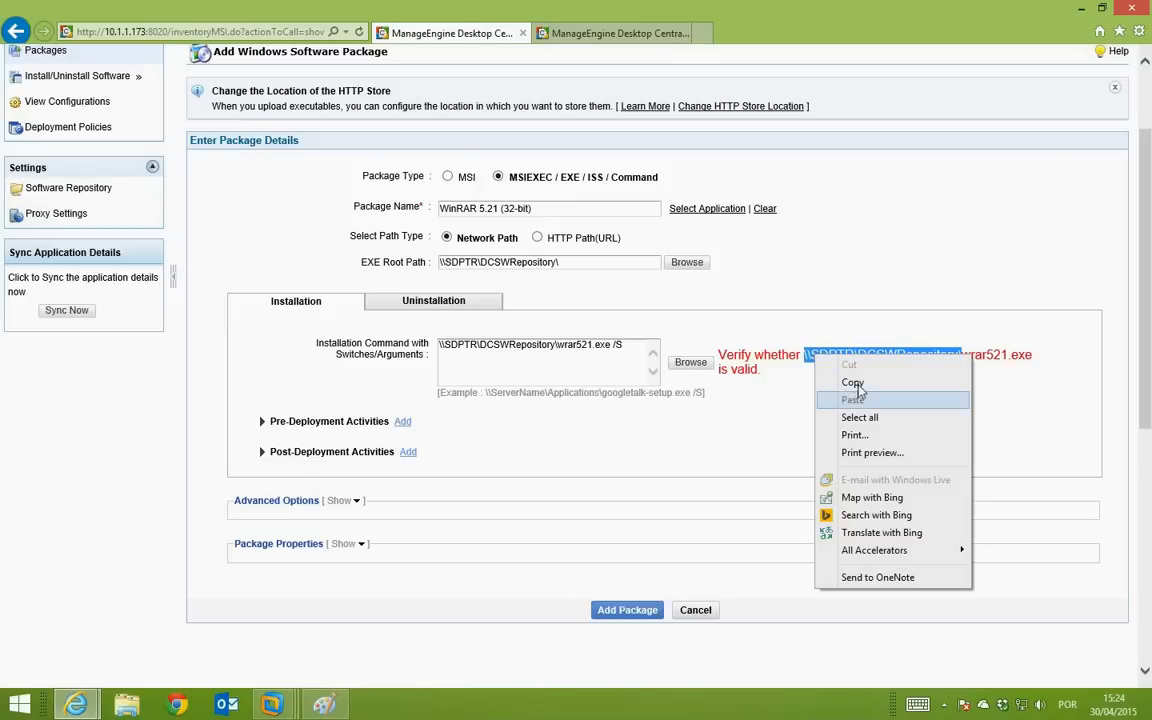
left_click(850, 381)
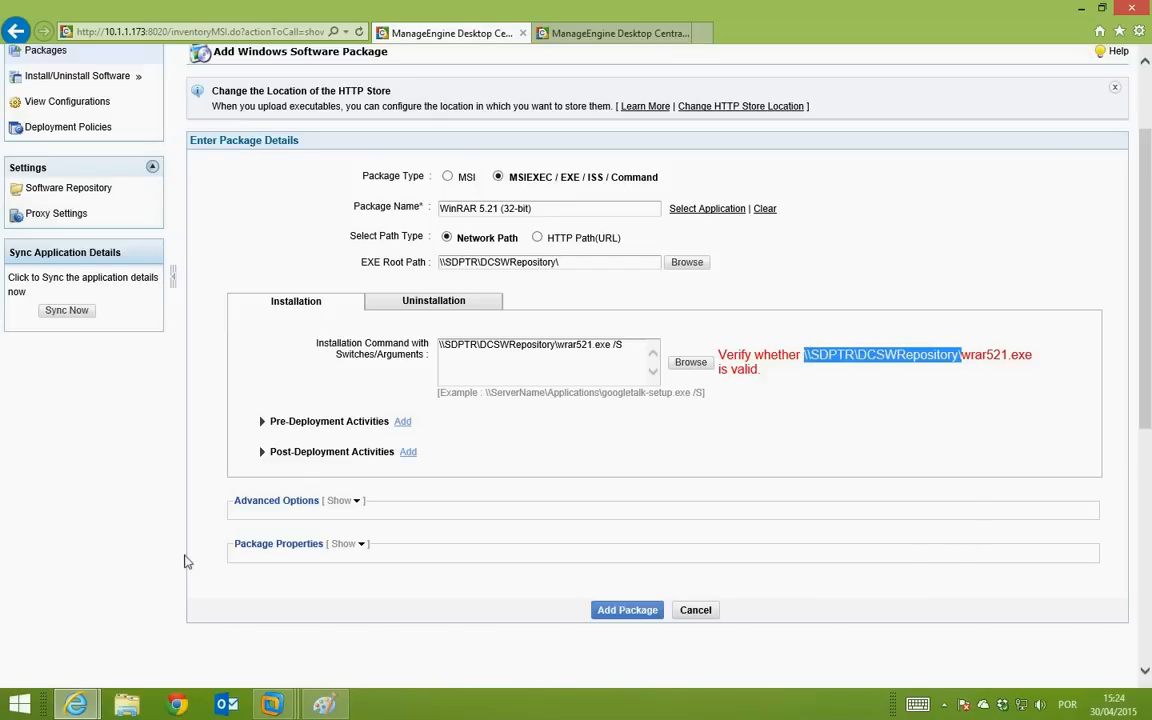
key("super+r")
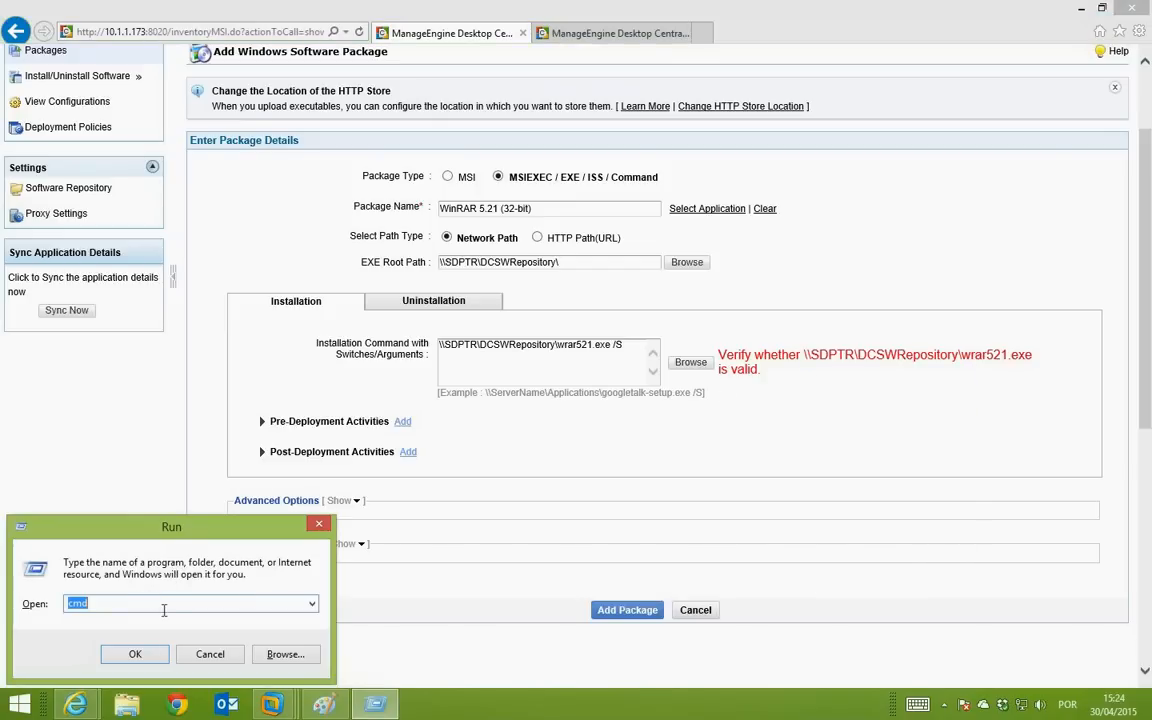
left_click_drag(137, 605, 26, 605)
key("ctrl+v")
left_click(136, 653)
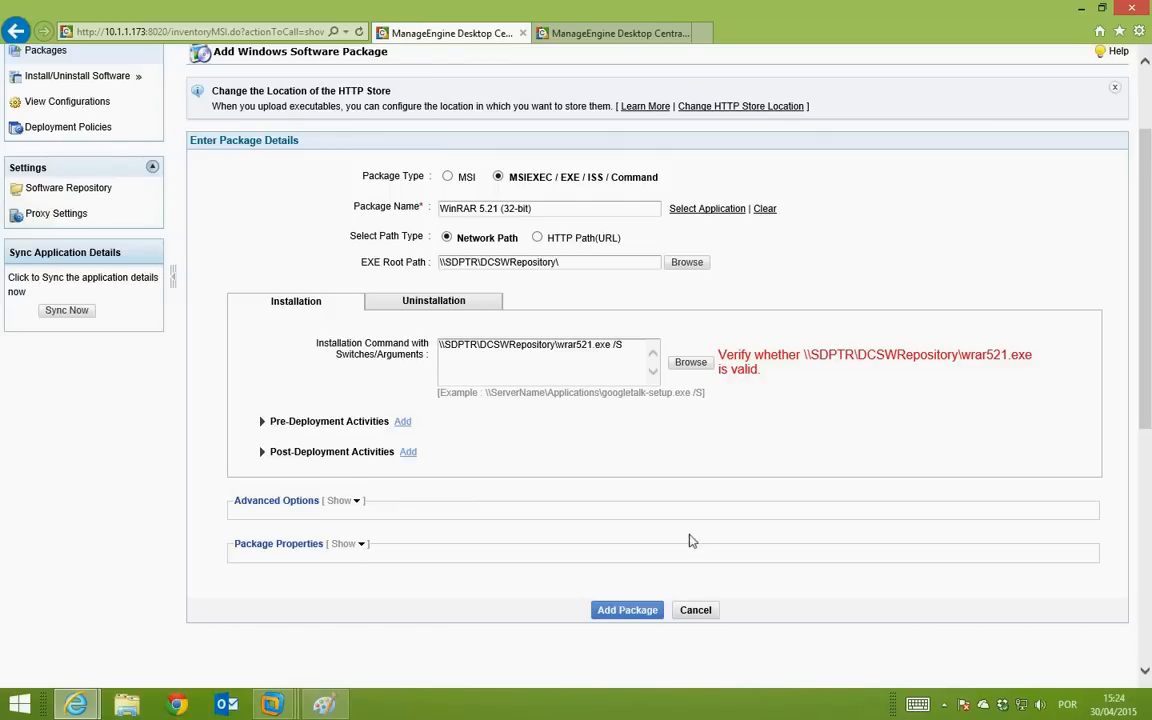
Step: Save the WinRAR 5.21 (32-bit) package and go to the empty Configurations list, dismissing the credentials and Run prompts
left_click(628, 611)
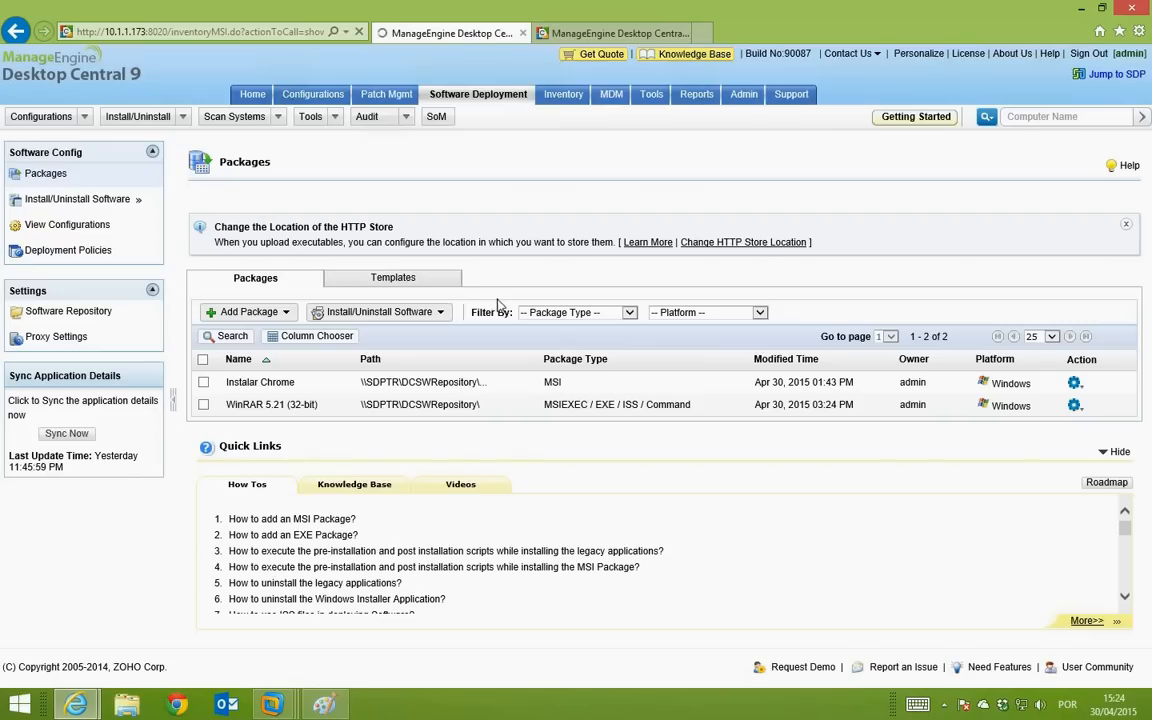
left_click(309, 96)
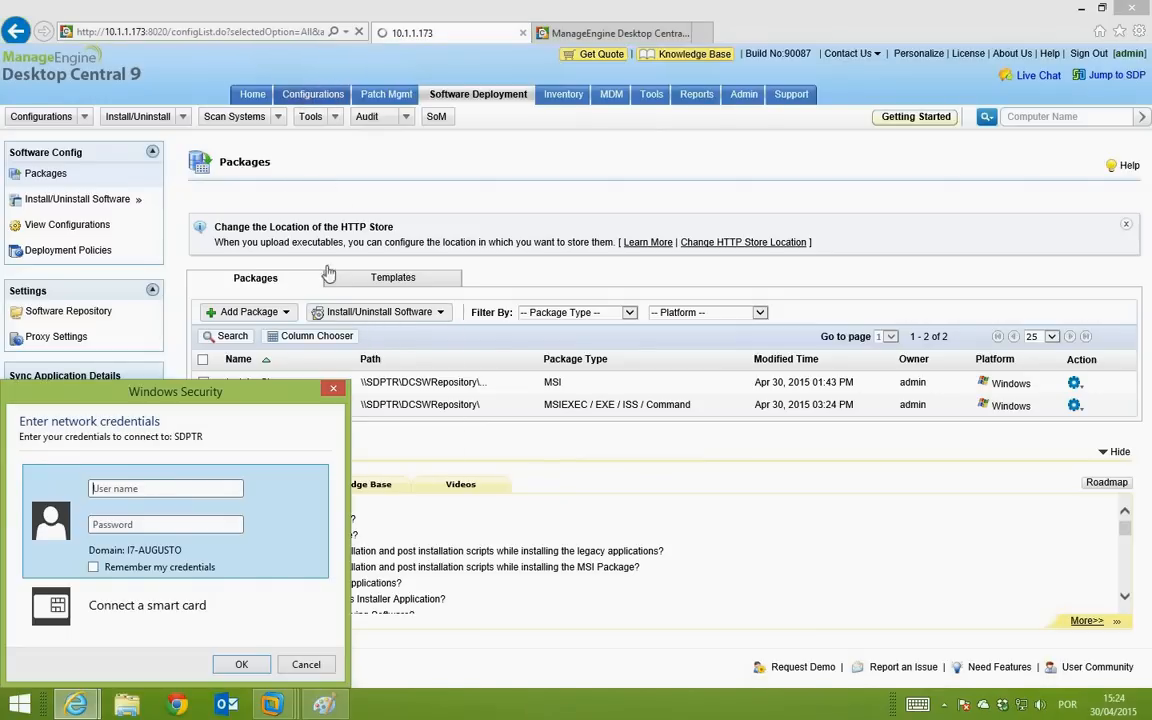
left_click(336, 390)
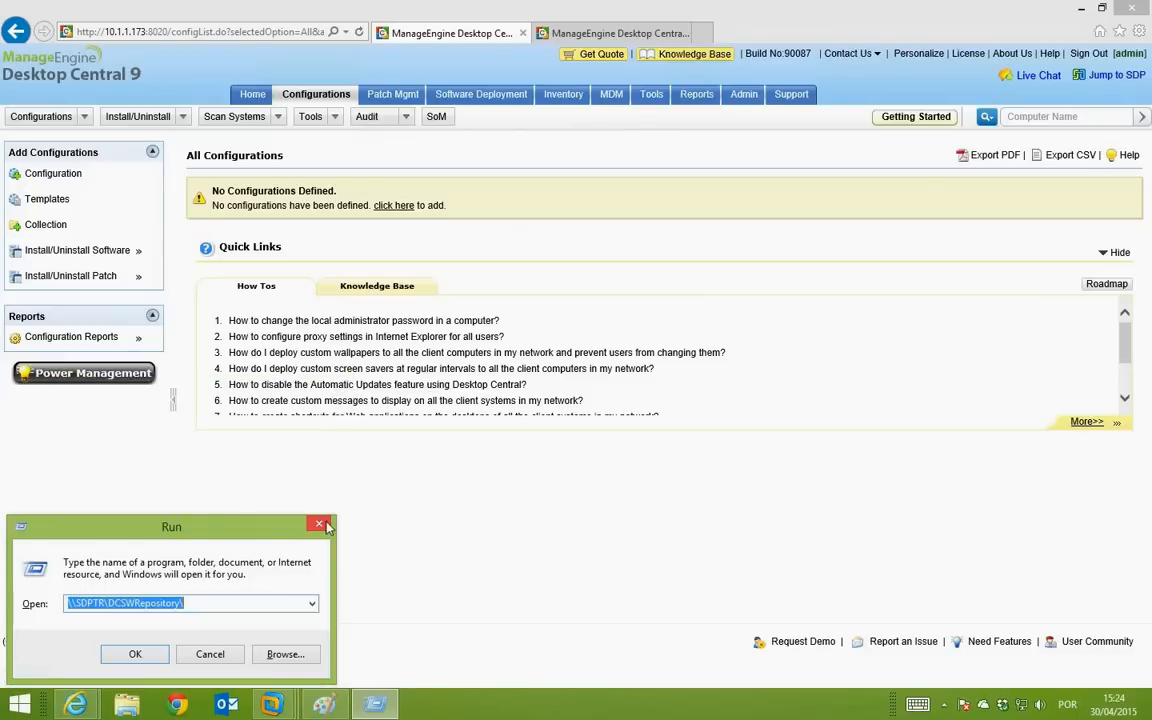
key("Escape")
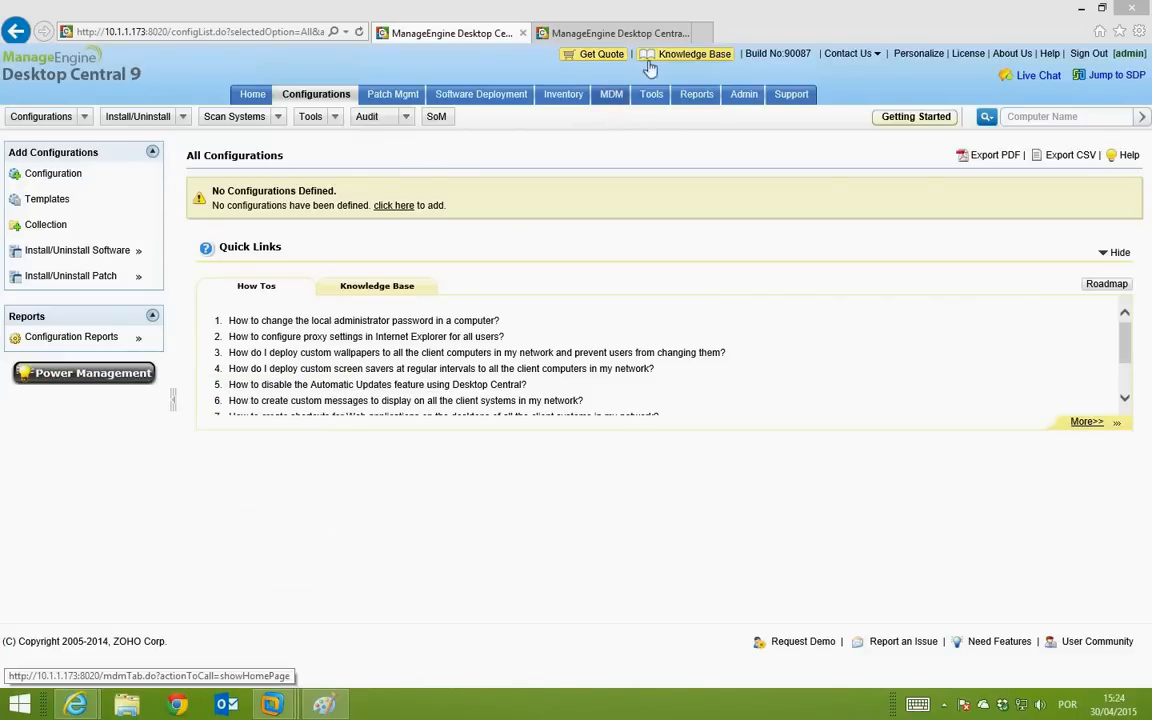
Step: On the 10.1.1.185 console, sign in and start a new Install/Uninstall Software computer configuration
left_click(590, 33)
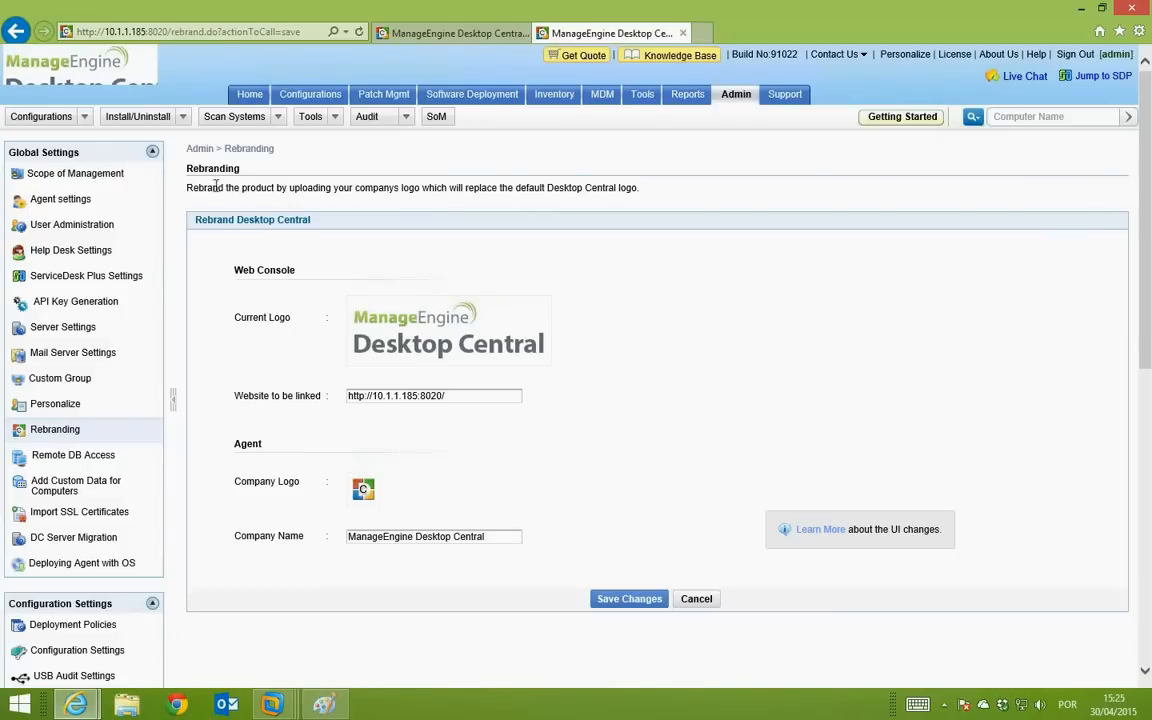
left_click(285, 94)
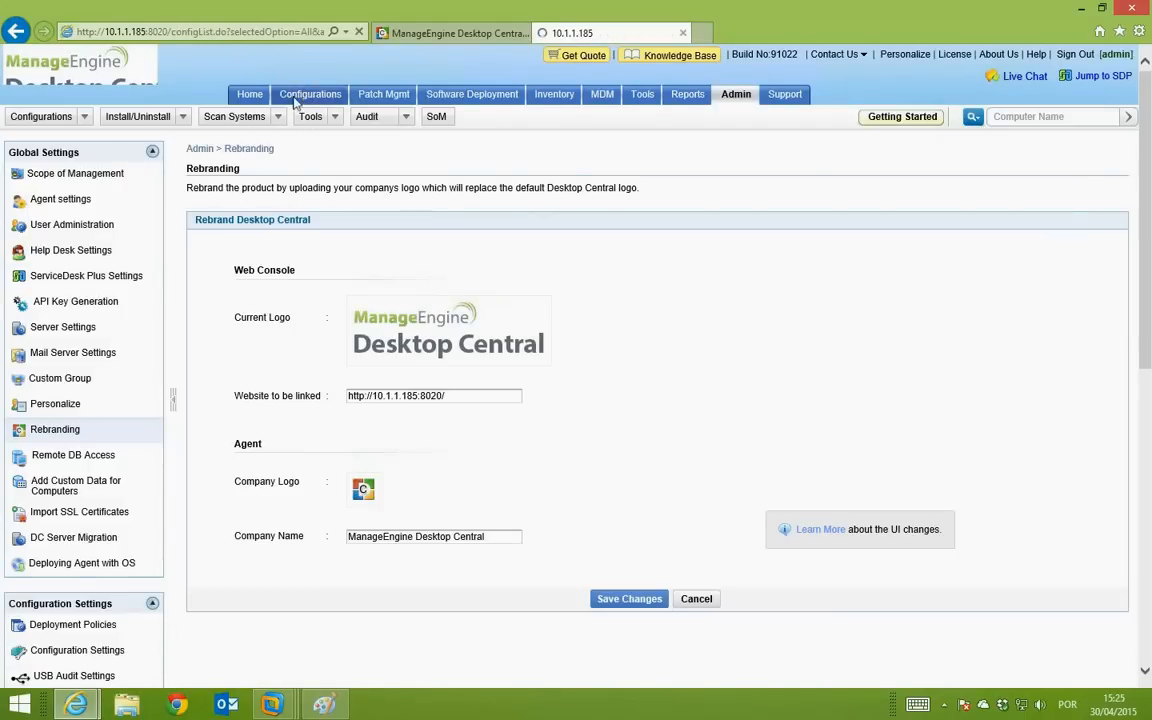
left_click(797, 366)
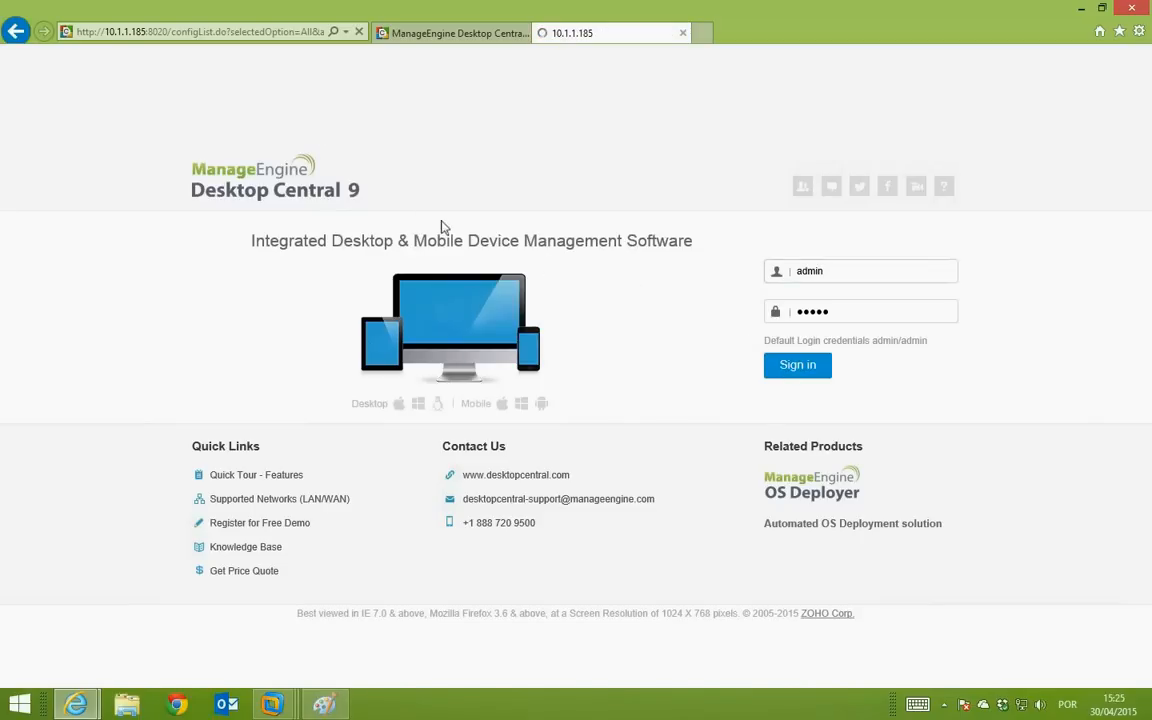
left_click(68, 178)
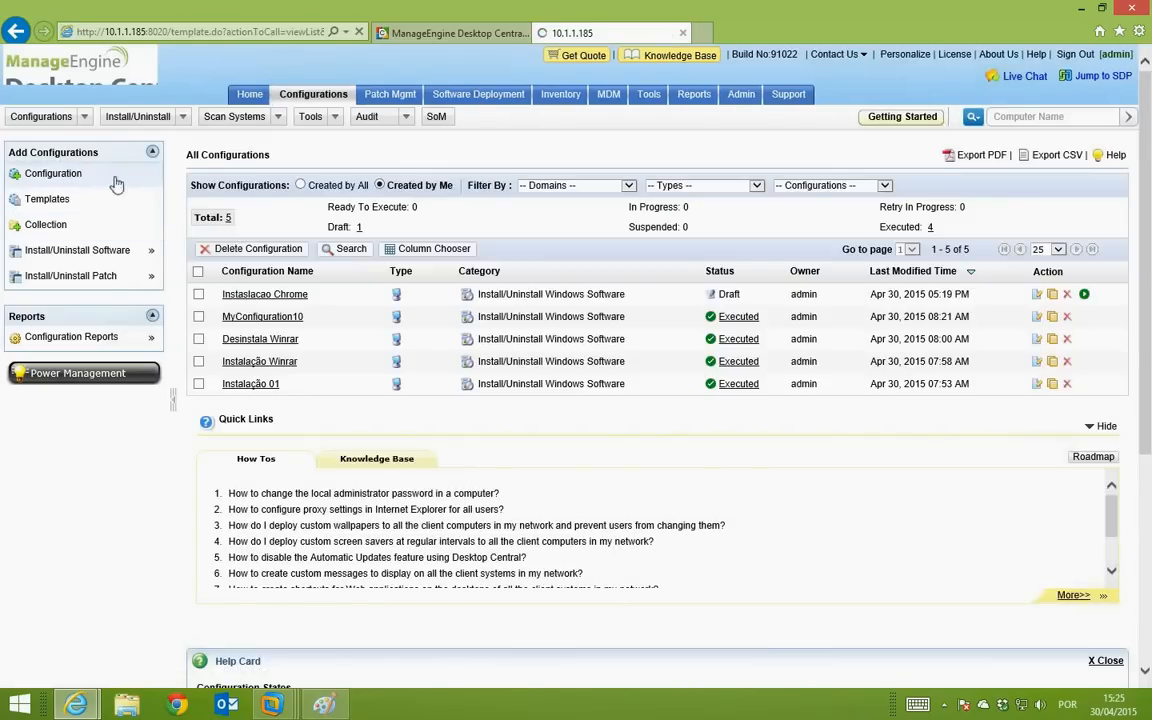
mouse_move(275, 287)
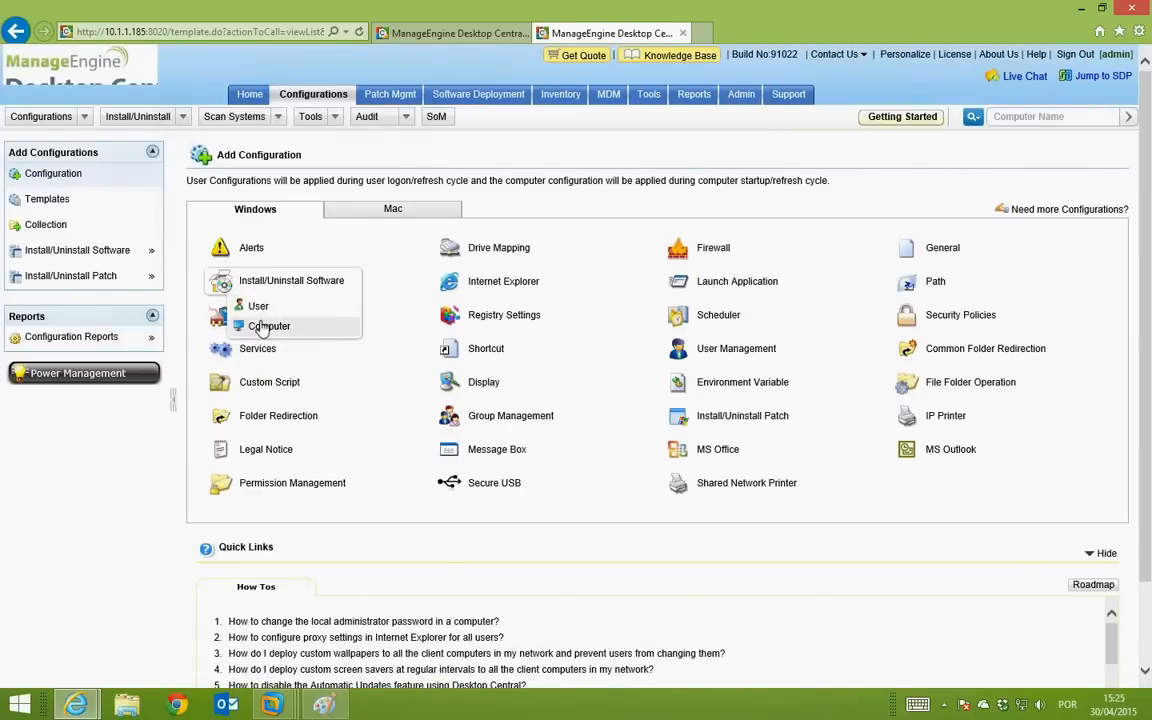
left_click(262, 326)
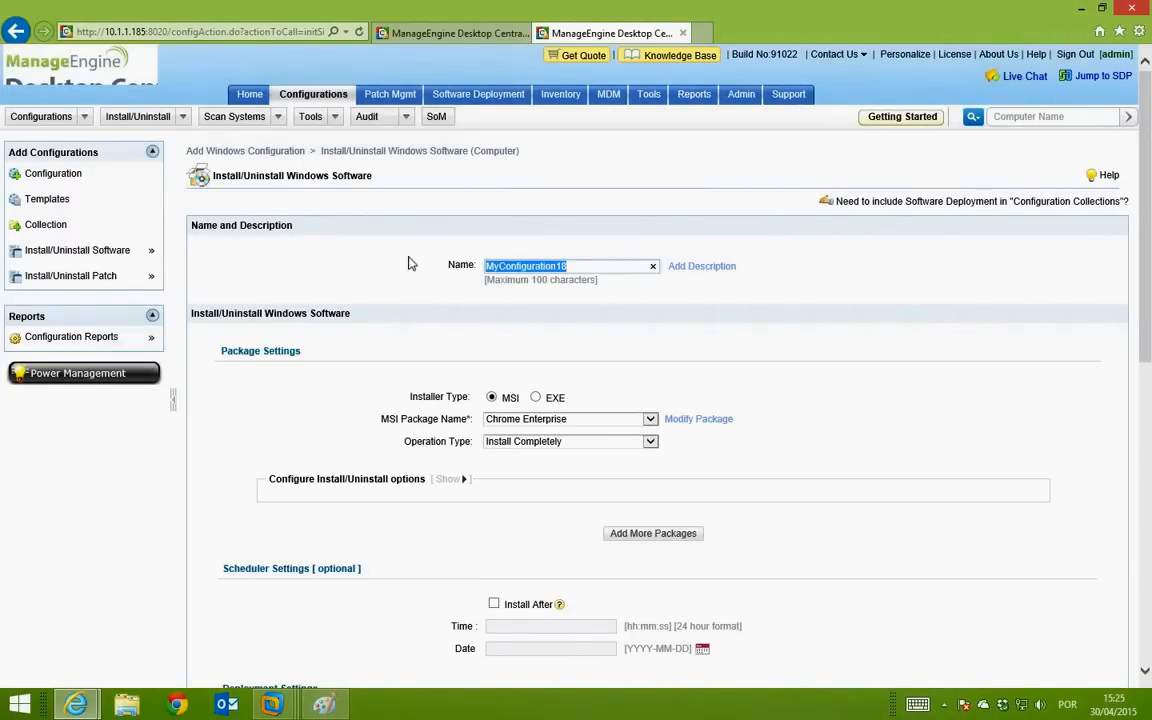
Step: Name the configuration 'Instalação do Winrar' and set it to install EXE package winrar-x64-520br
type("Instala")
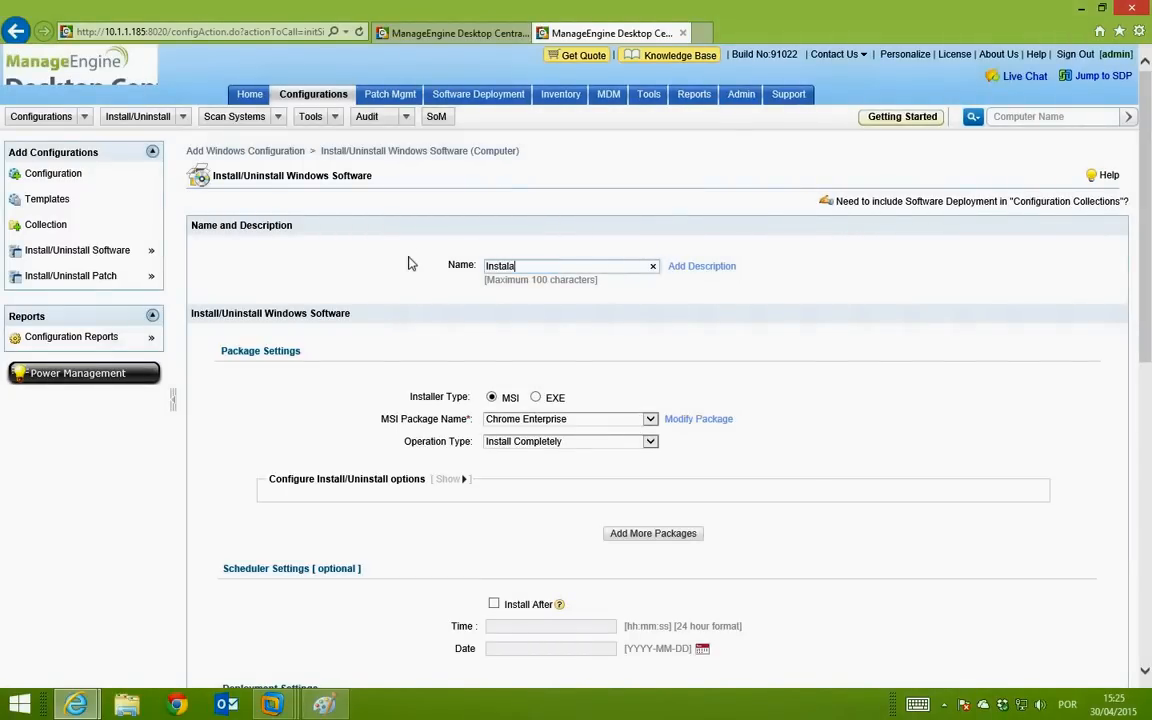
type("ção do Winrar")
left_click(536, 397)
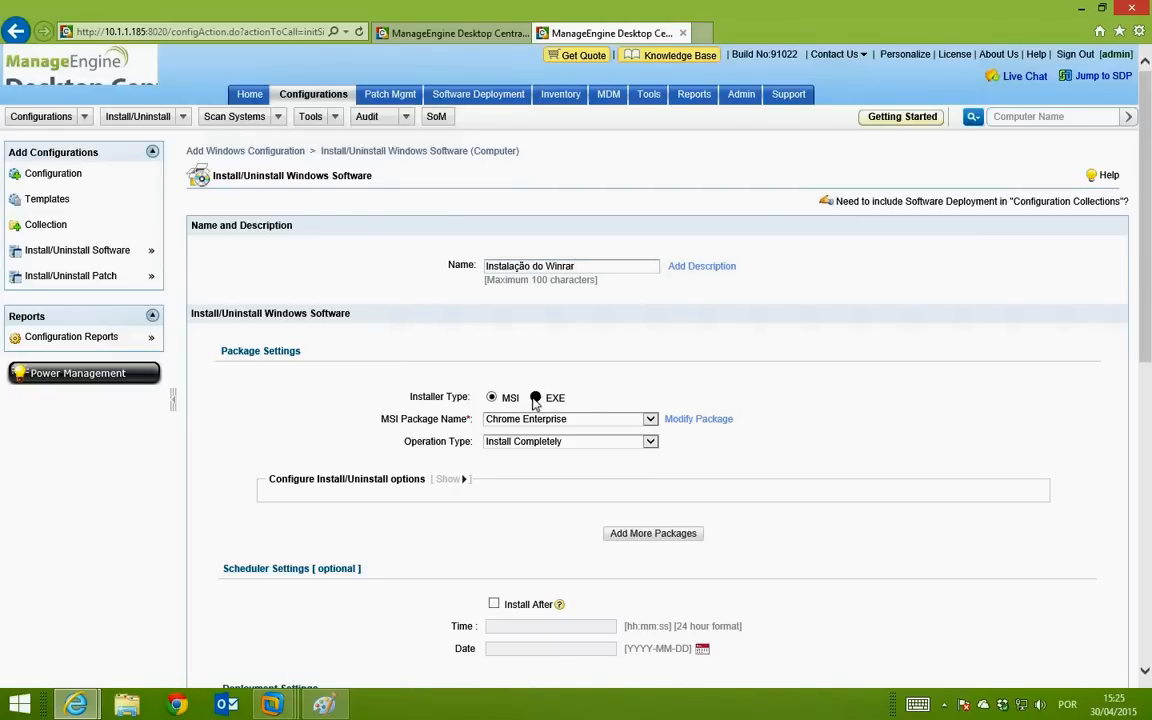
left_click(650, 419)
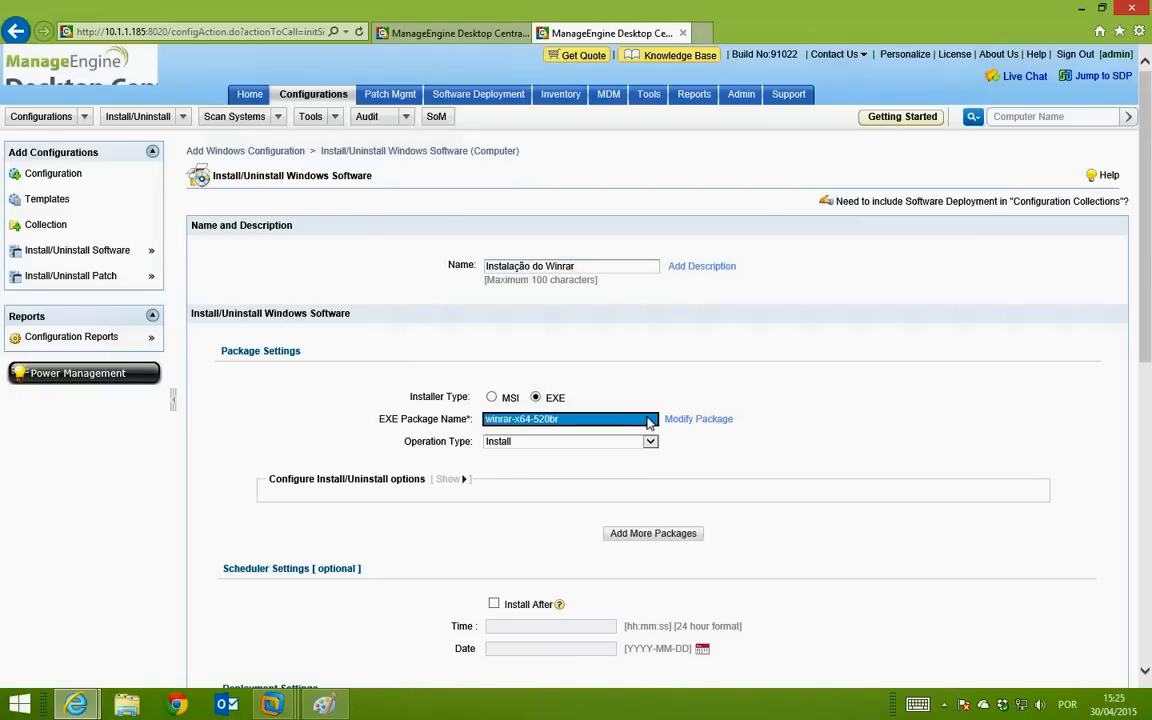
left_click(815, 392)
Step: Keep DC Default Policy as the deployment policy
scroll(802, 398, "down", 4)
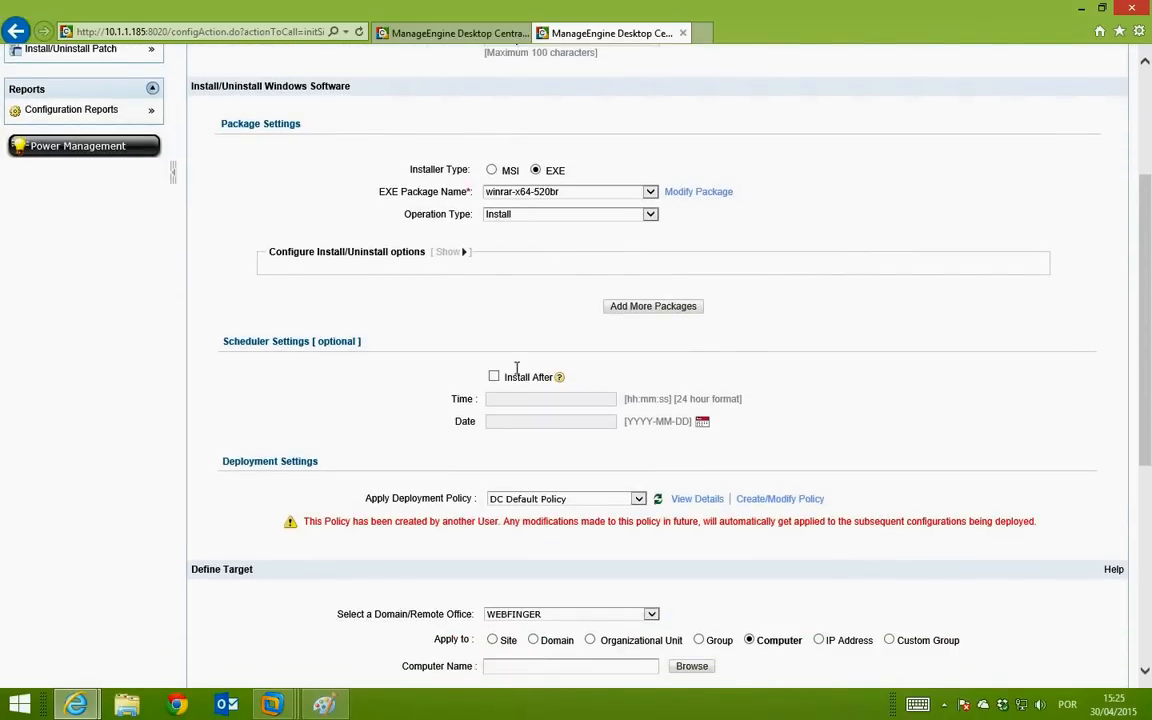
scroll(607, 483, "down", 3)
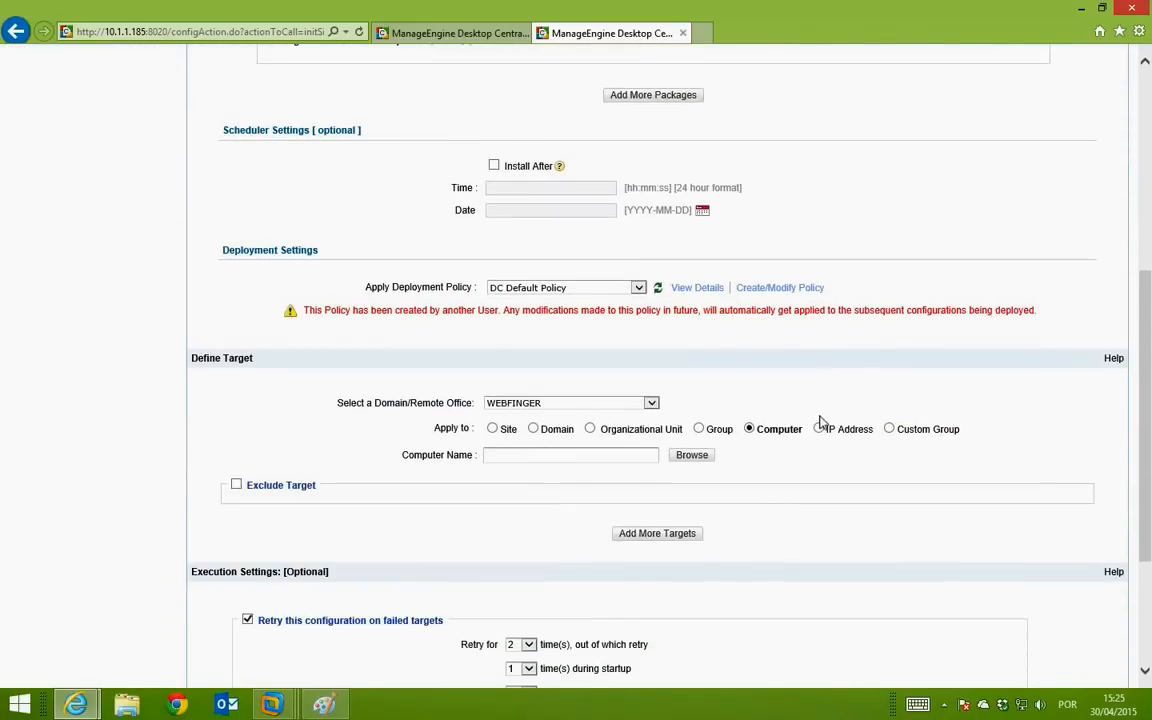
scroll(615, 285, "up", 1)
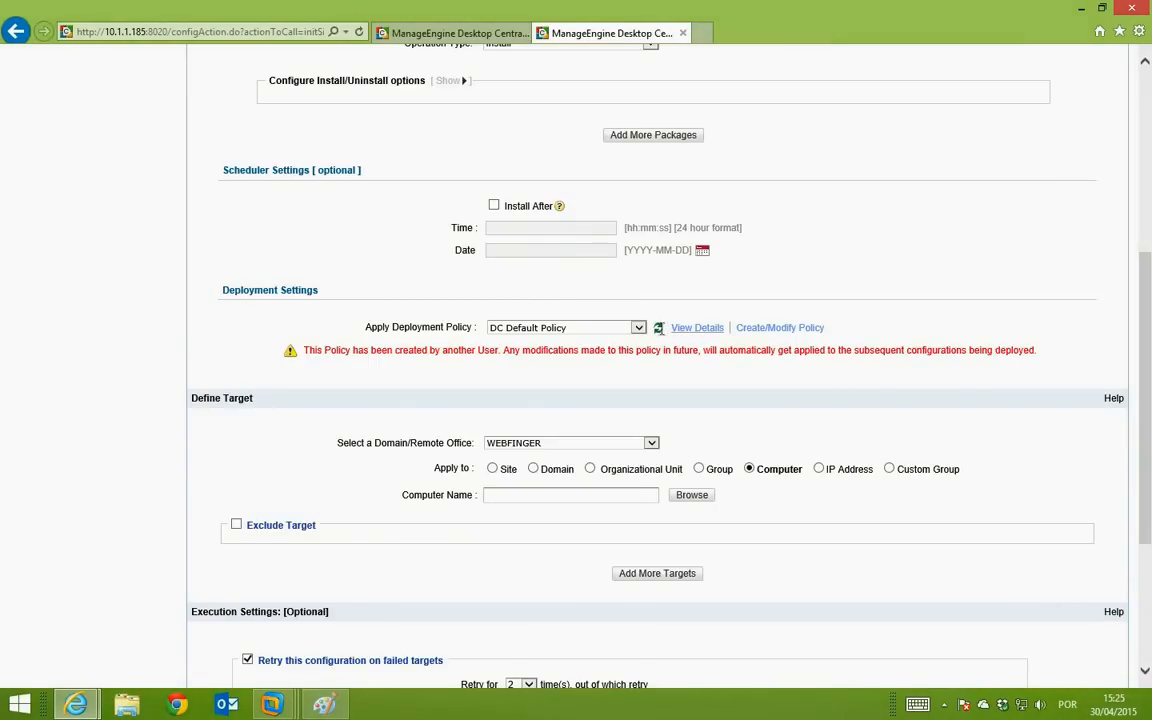
left_click(638, 328)
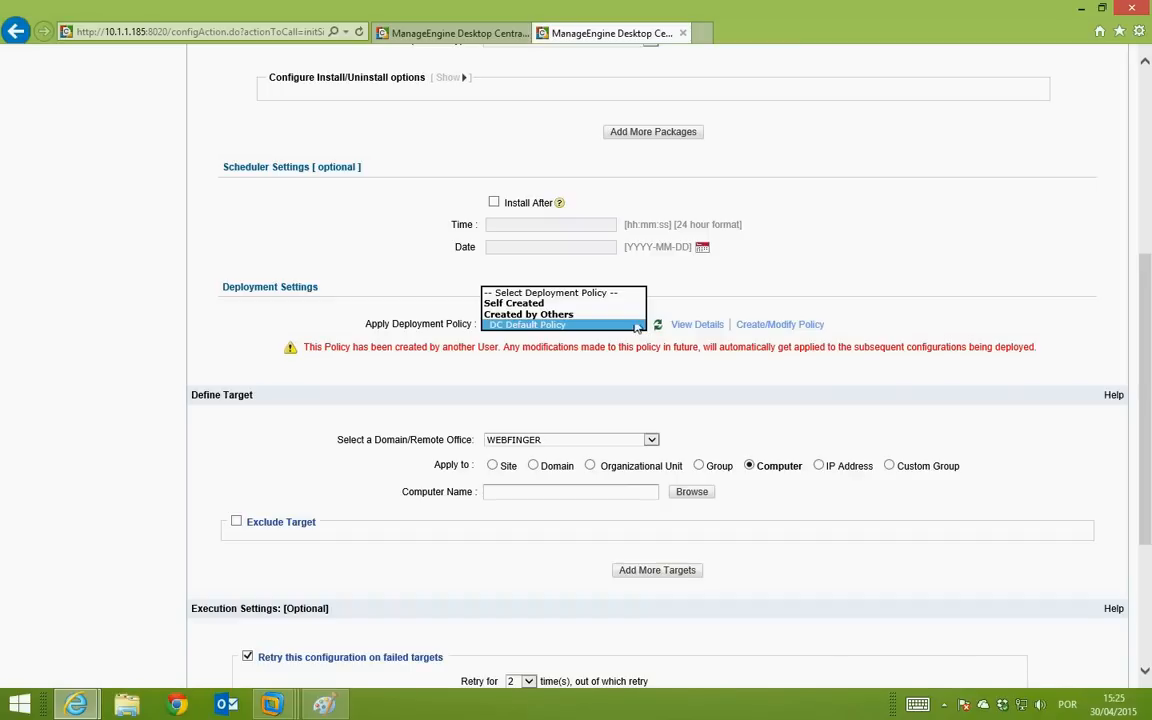
left_click(960, 331)
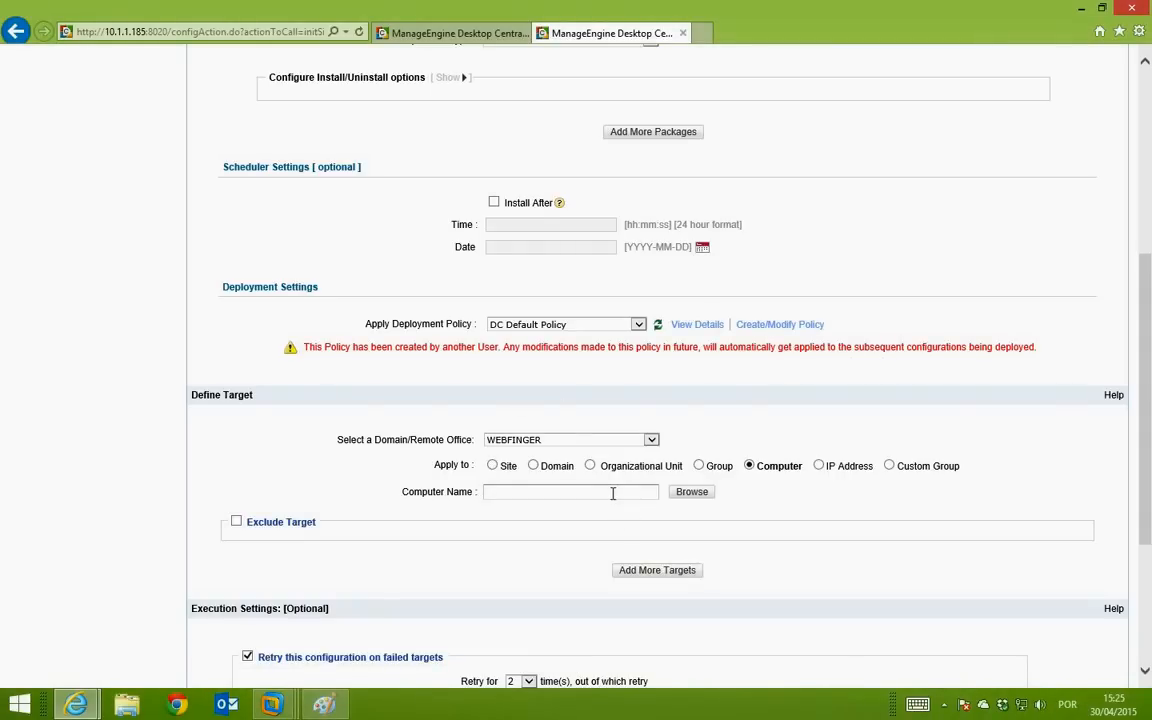
Step: Pick ORIONDEV01, ORIONDEV06, ORIONDEV05 and SQL2012 as the target computers
left_click(690, 496)
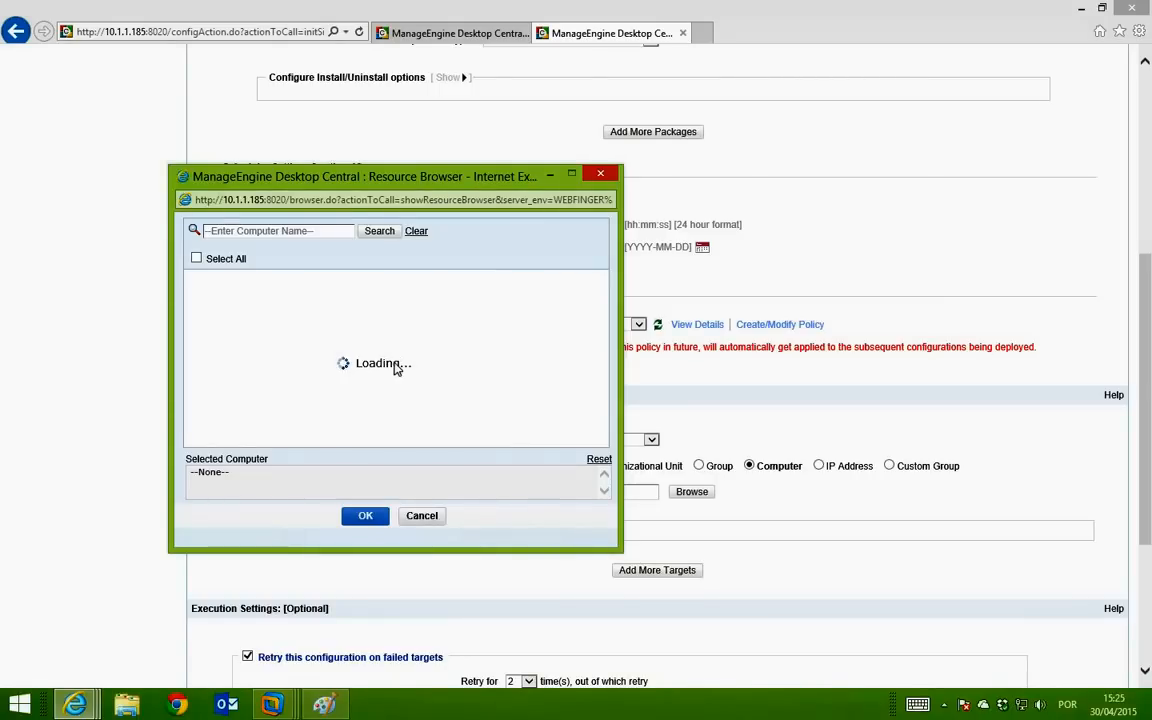
left_click(193, 276)
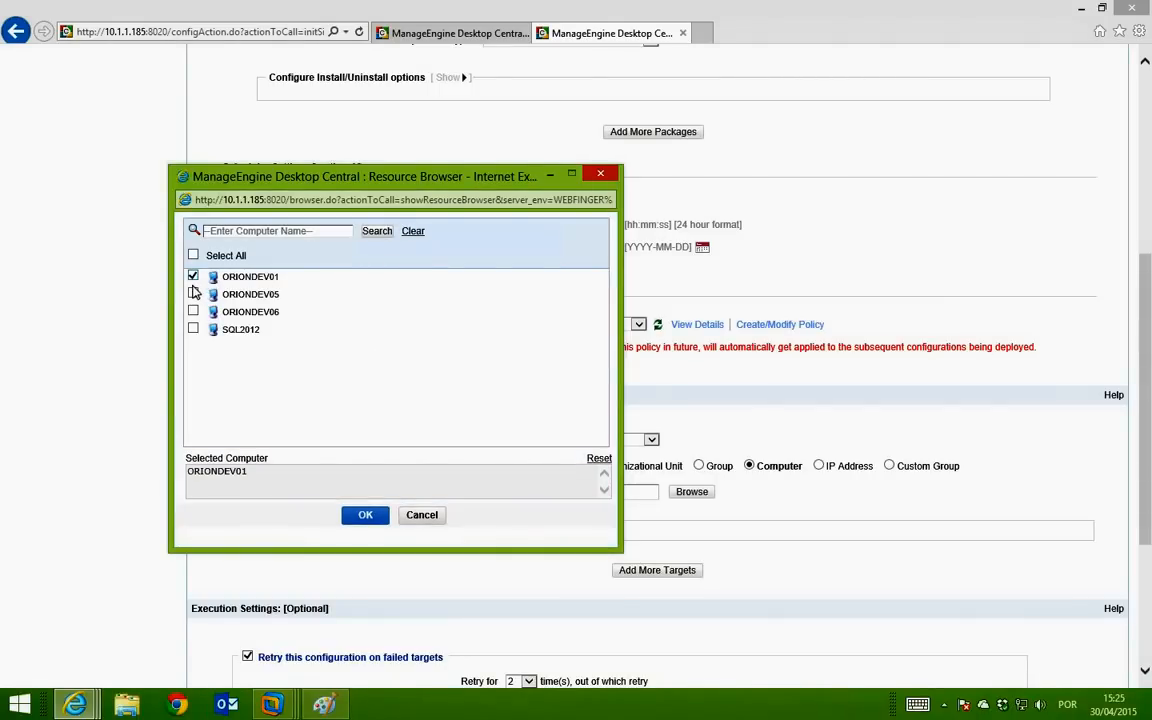
left_click(193, 311)
left_click(193, 294)
left_click(193, 329)
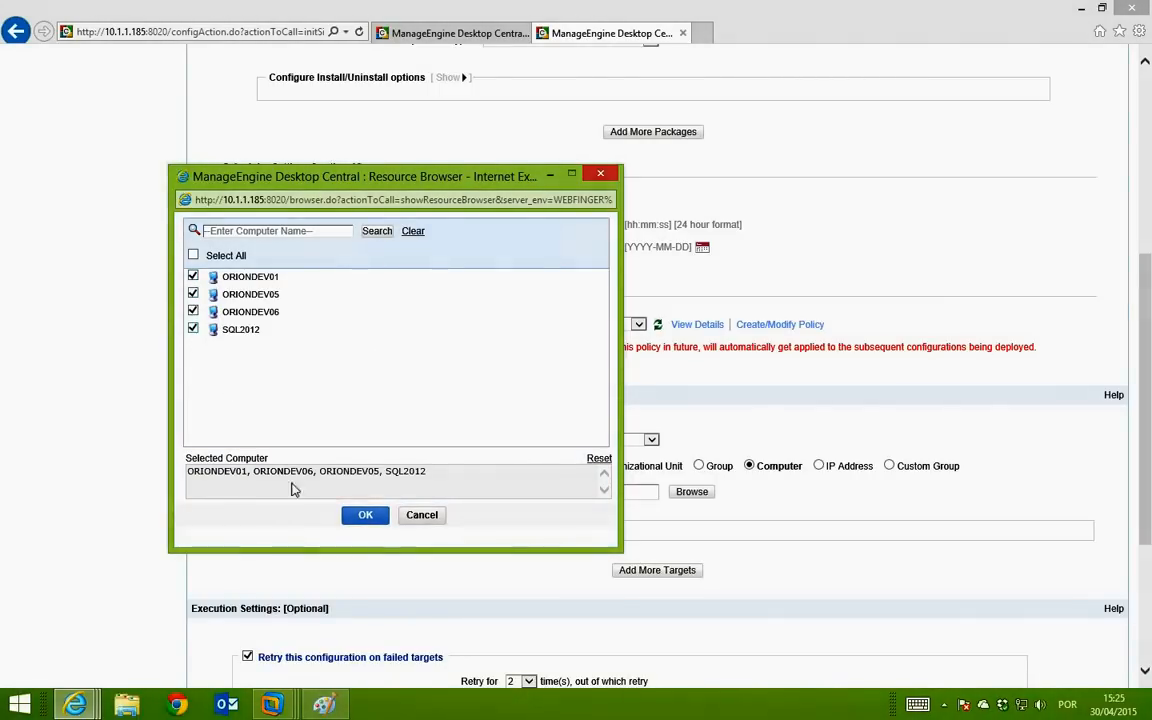
left_click(366, 515)
scroll(640, 463, "down", 5)
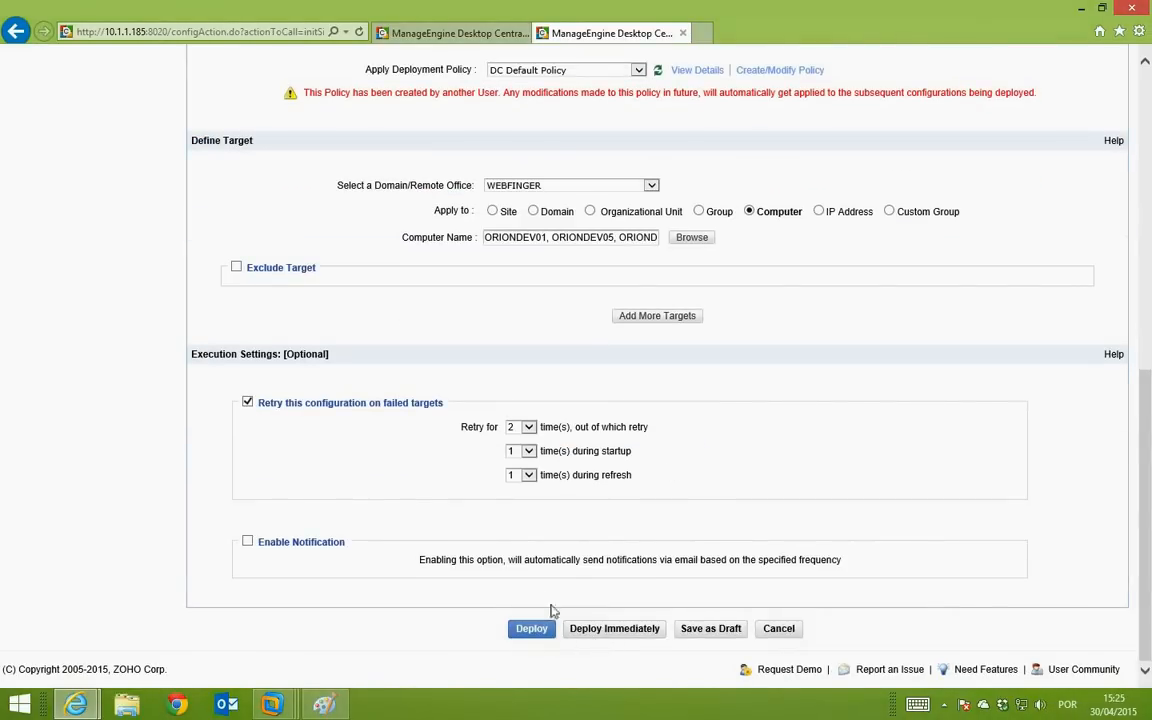
left_click(538, 634)
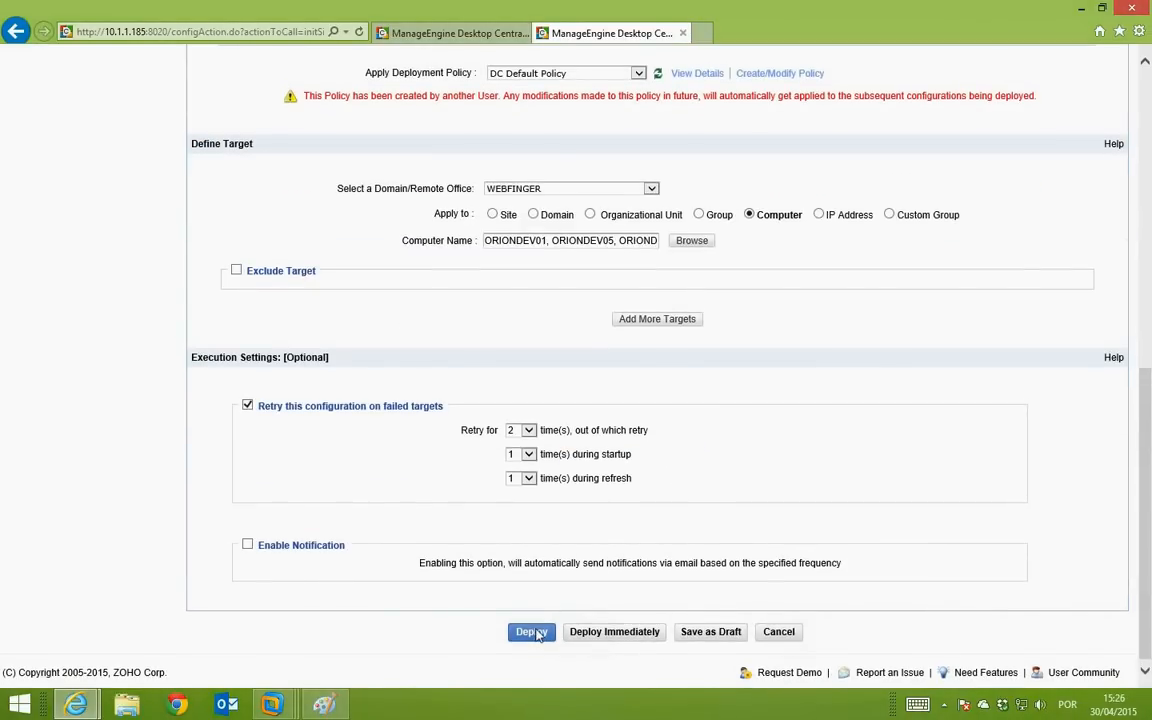
Step: Deploy Instalação do Winrar immediately and refresh until it shows 3 succeeded, 1 yet to apply
left_click(617, 632)
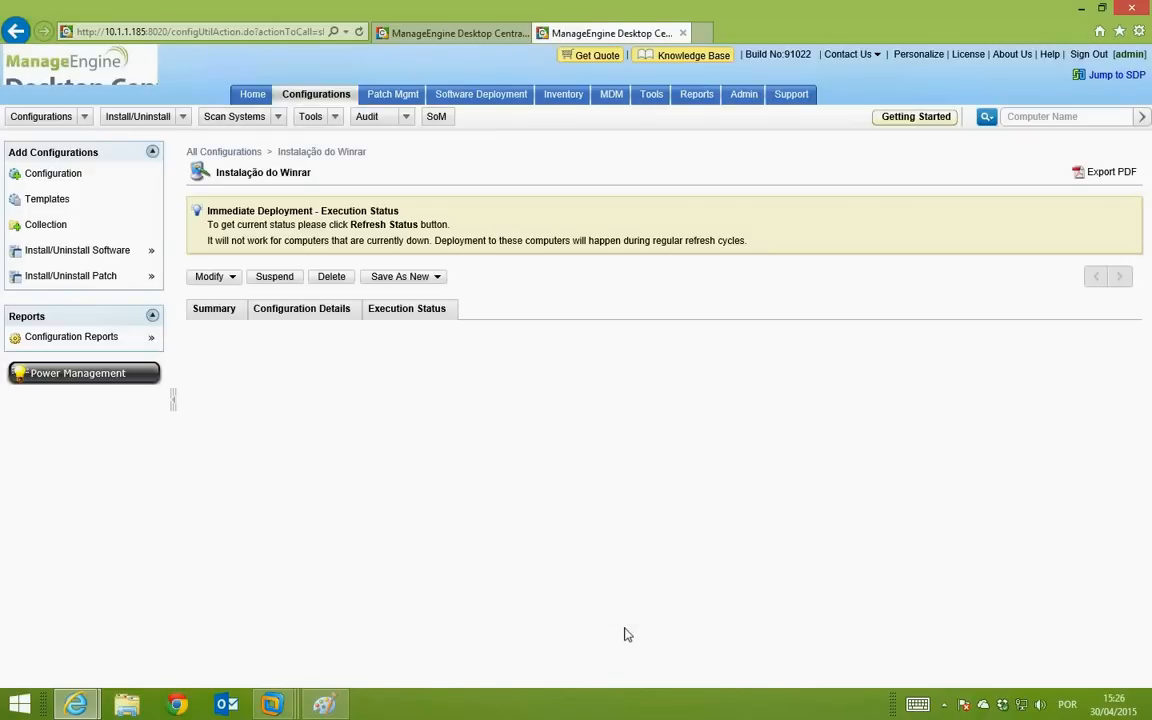
scroll(648, 548, "down", 1)
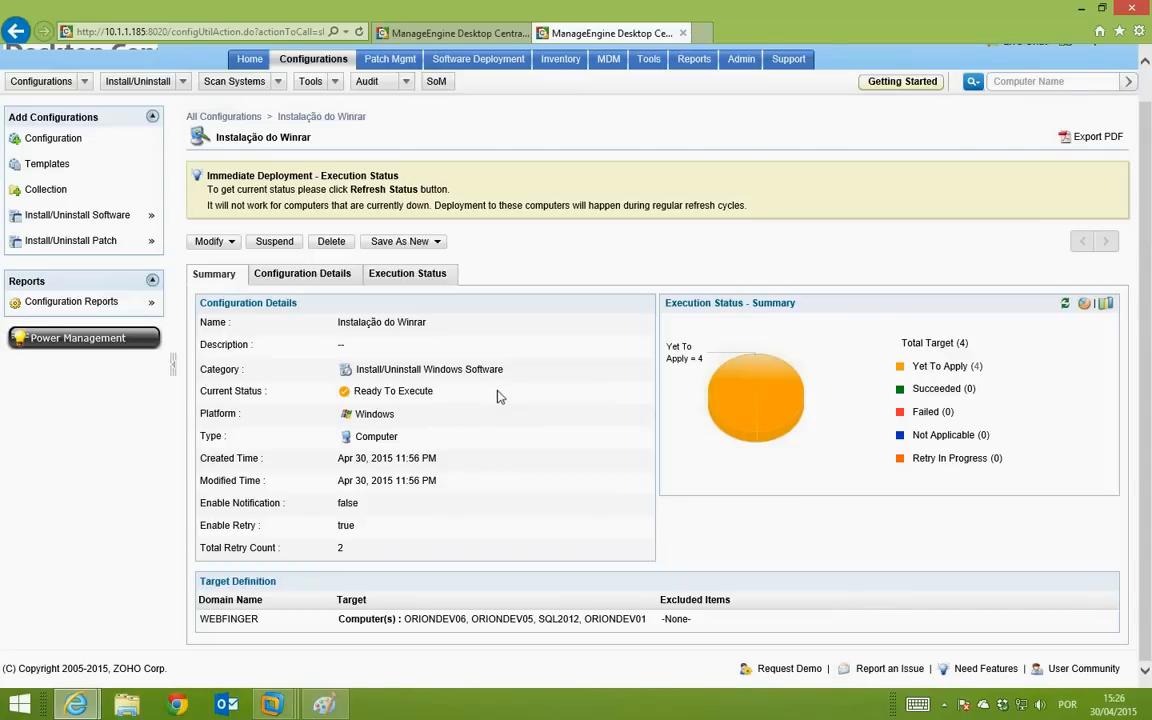
left_click(975, 368)
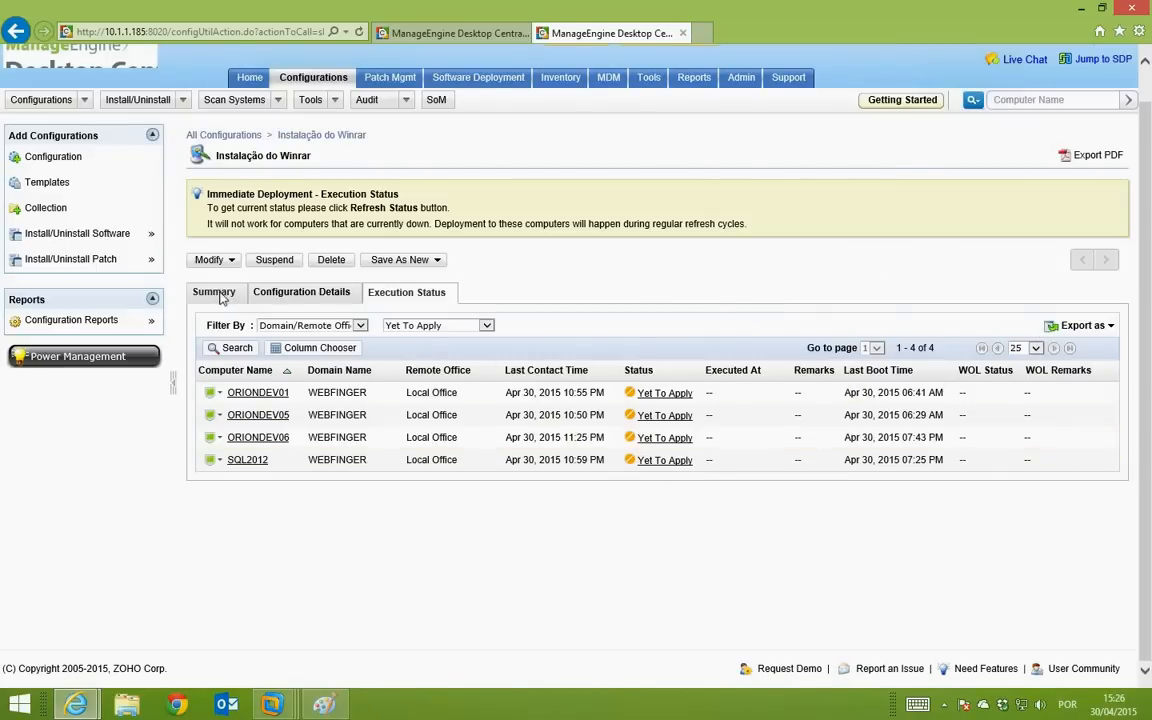
left_click(220, 296)
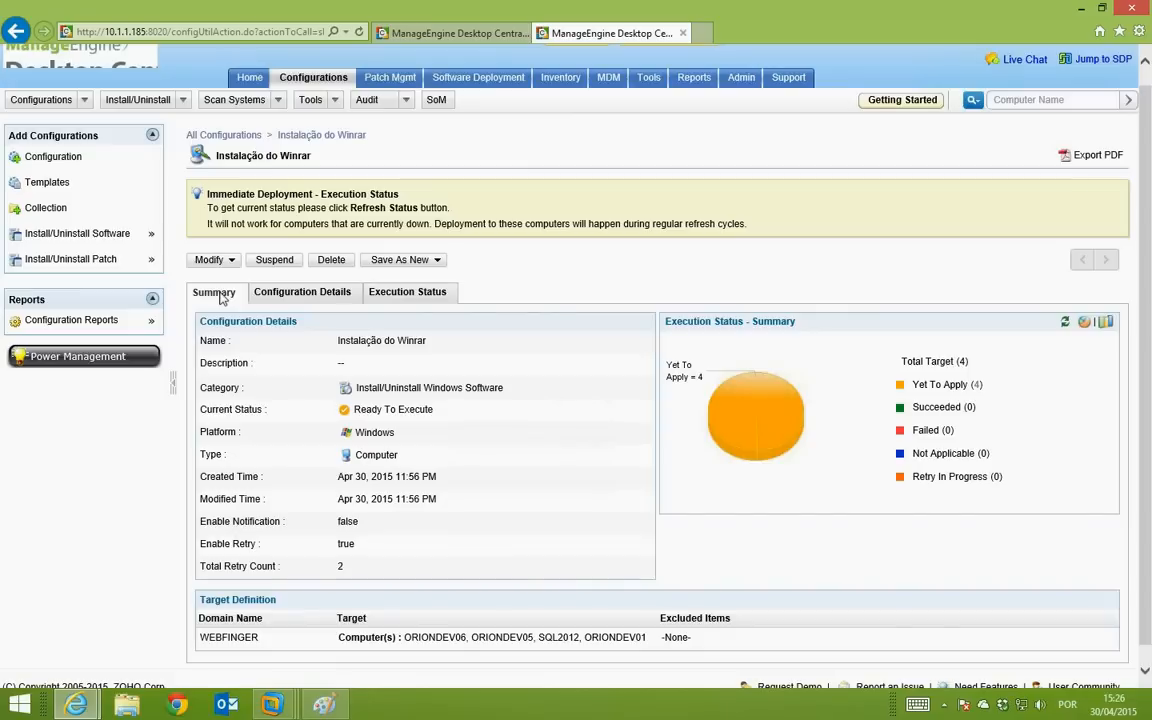
left_click(1065, 322)
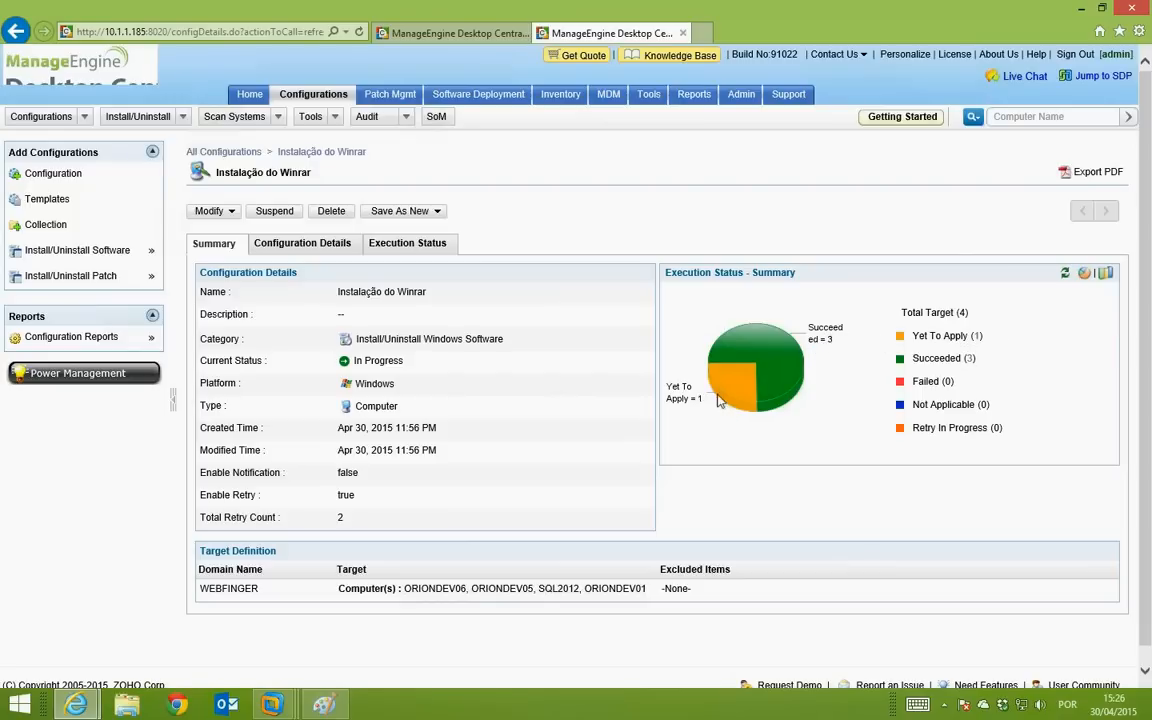
Step: Refresh the status, read SQL2012's security-error retry remark, then return to the Summary tab
left_click(1064, 275)
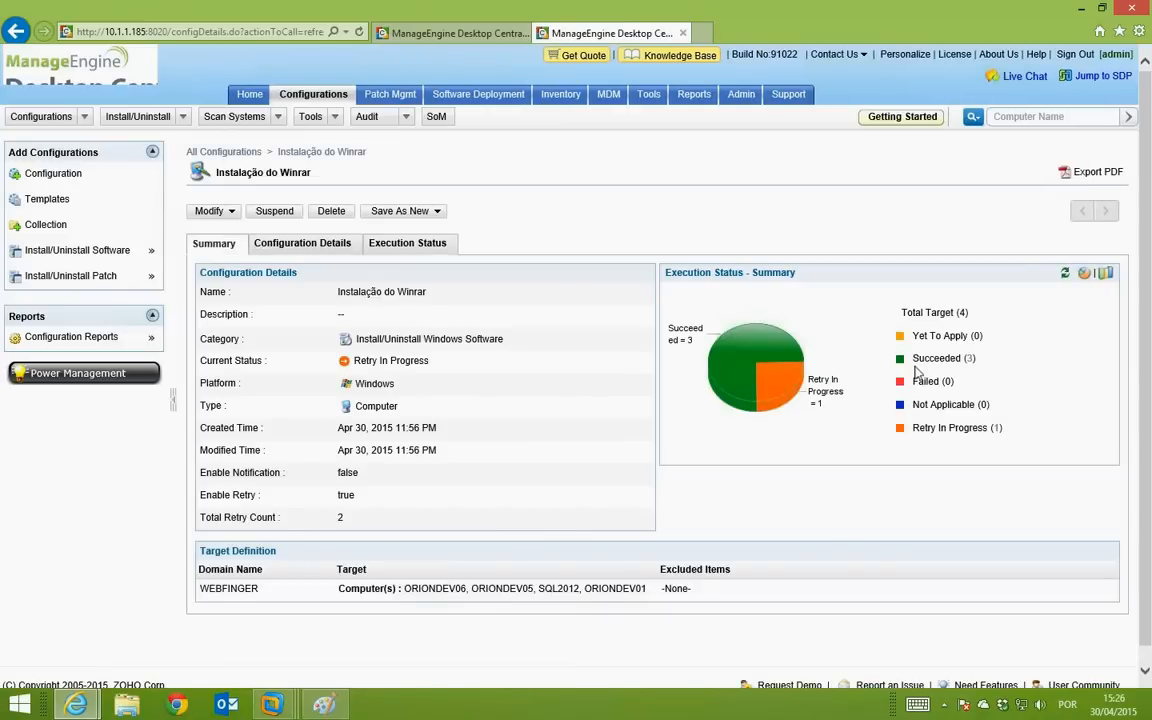
left_click(997, 428)
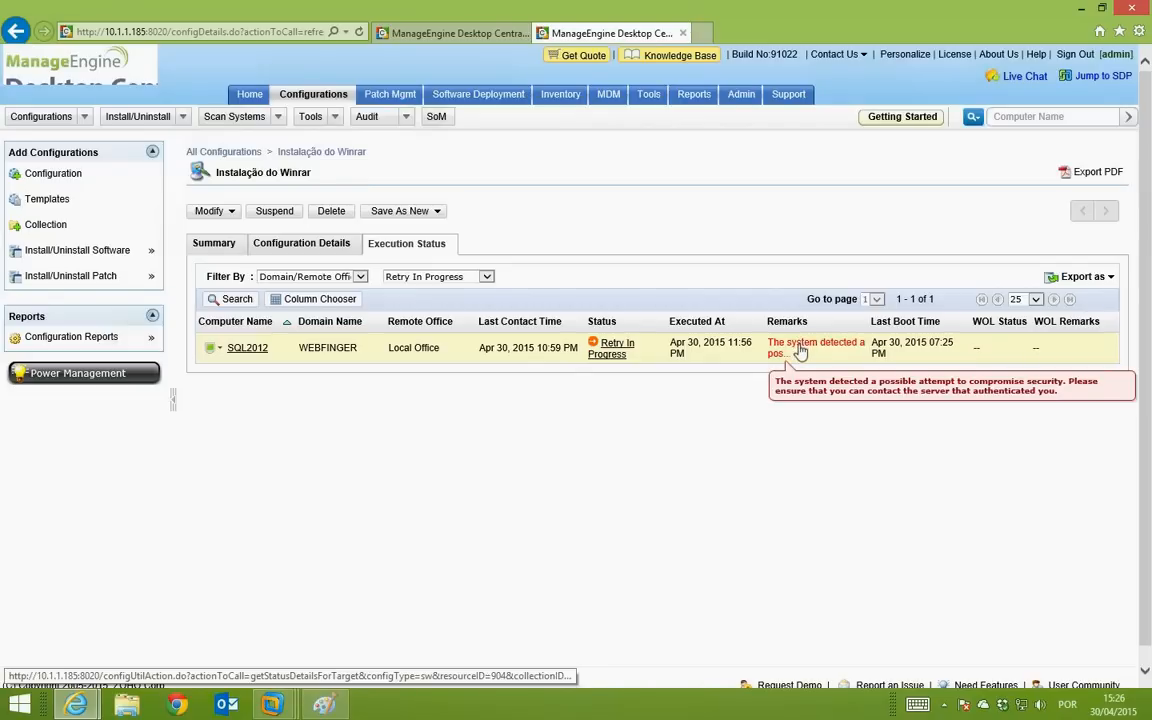
left_click(222, 244)
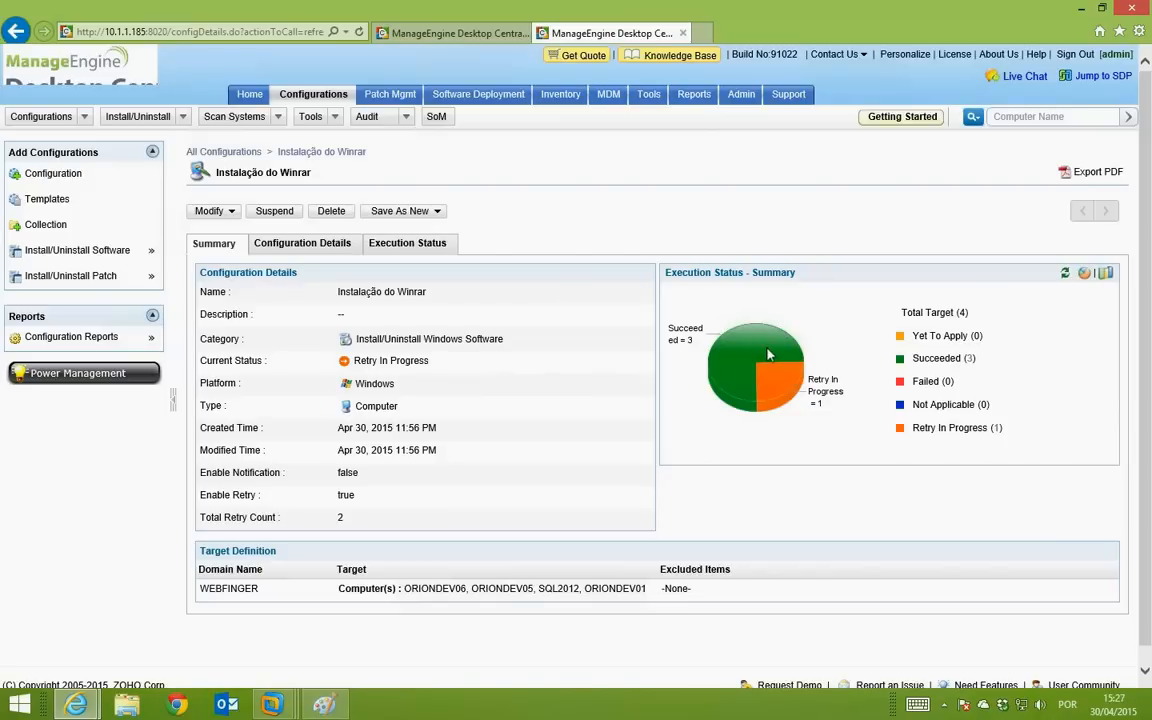
mouse_move(12, 643)
Step: Launch Remote Desktop with mstsc and connect to 10.1.1.181
key("super+r")
type("msts")
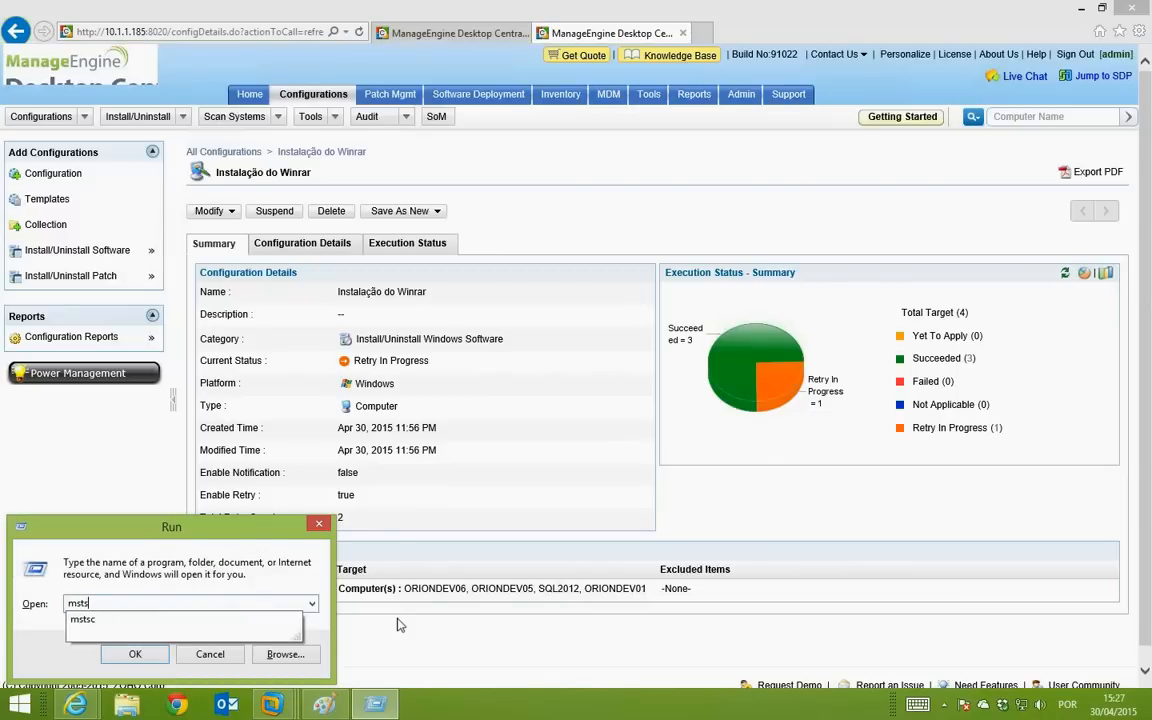
type("c")
key("Return")
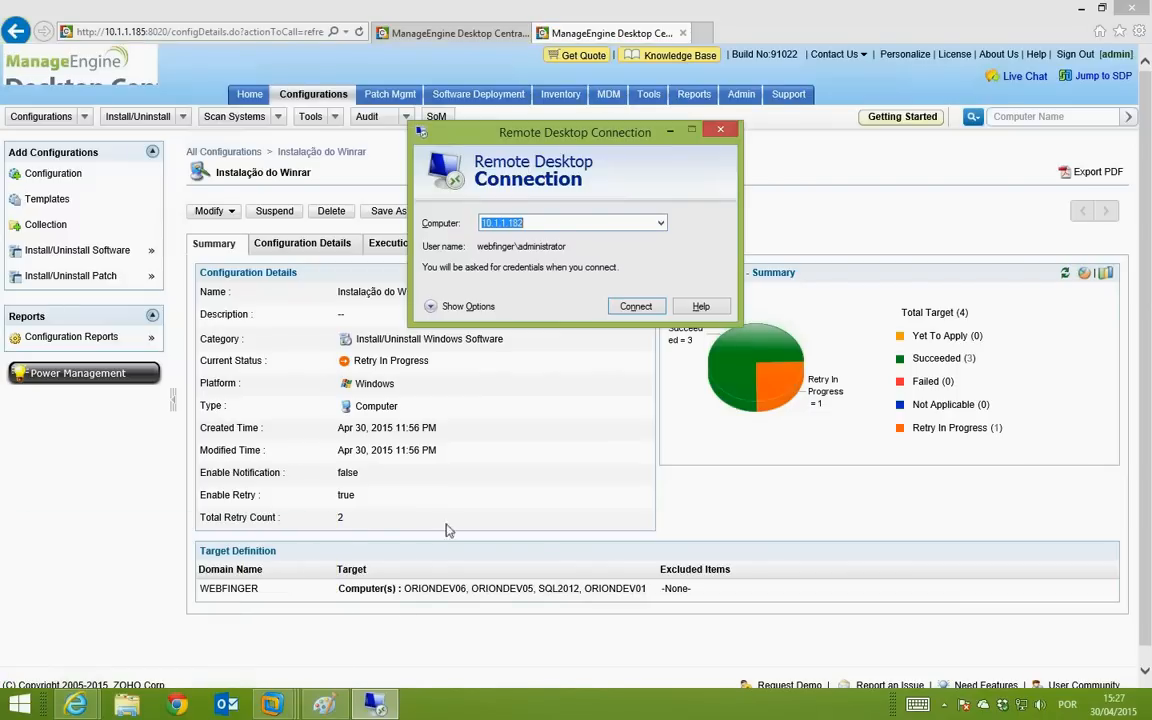
left_click(530, 222)
key("BackSpace")
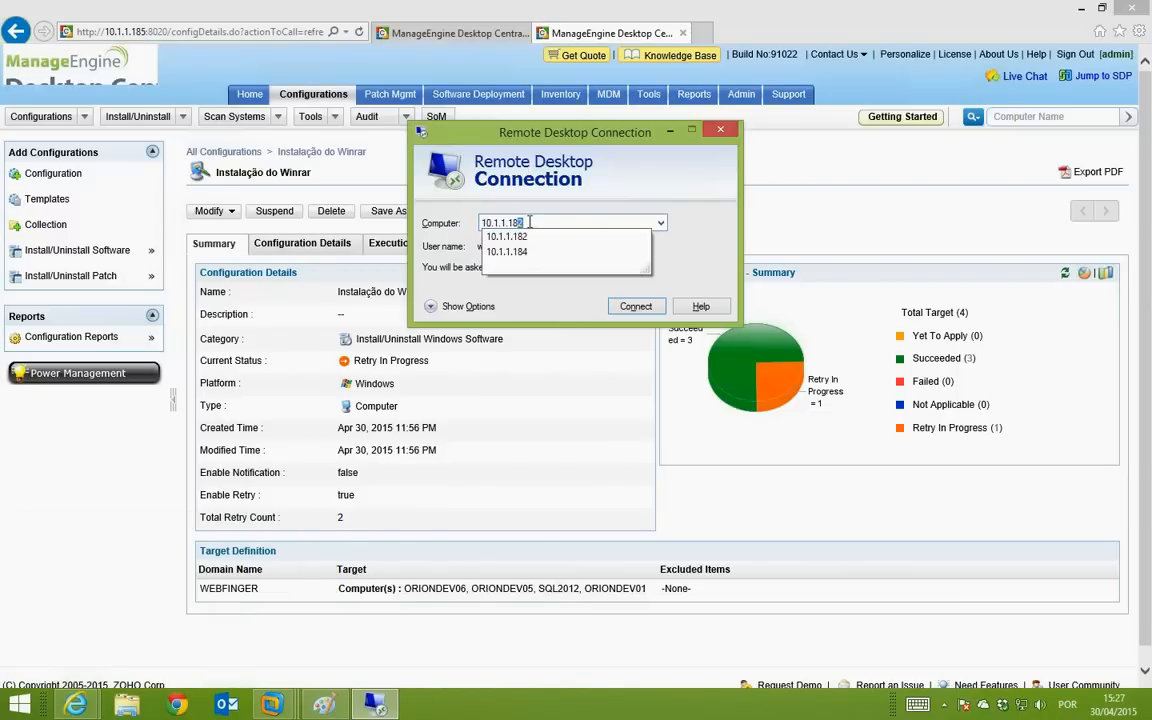
type("1")
key("Return")
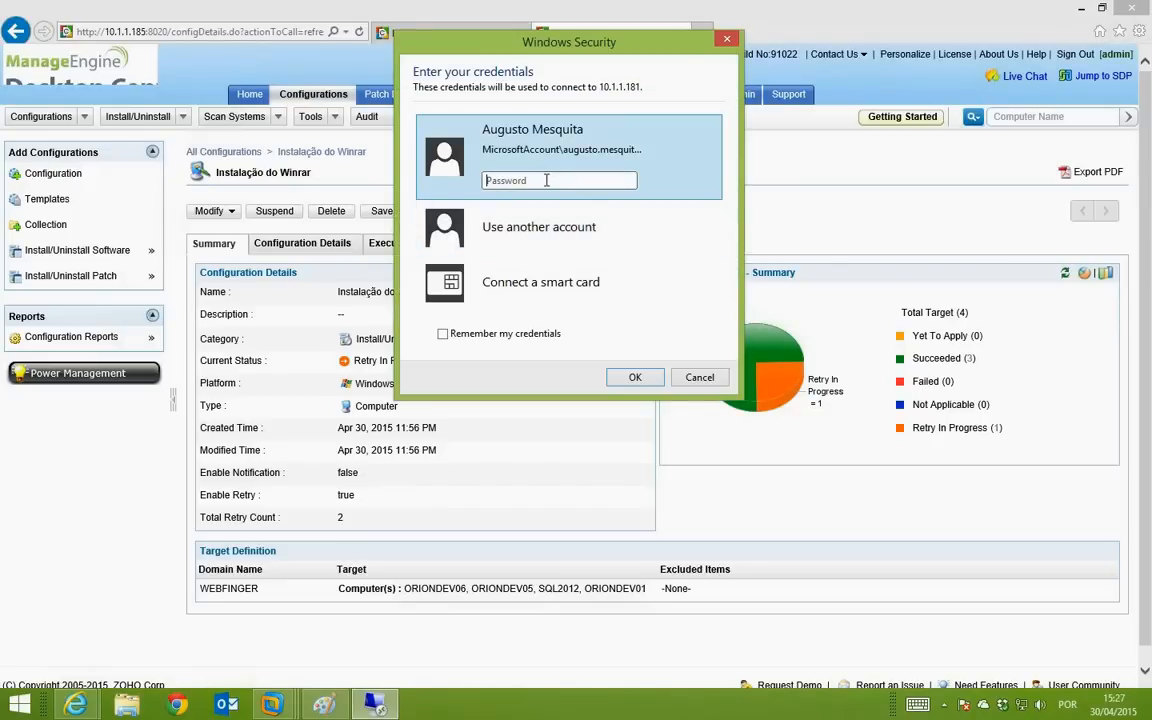
Step: Sign in as the administrator, accept the certificate, confirm WinRAR in Start, then return to the console
left_click(530, 222)
type("A")
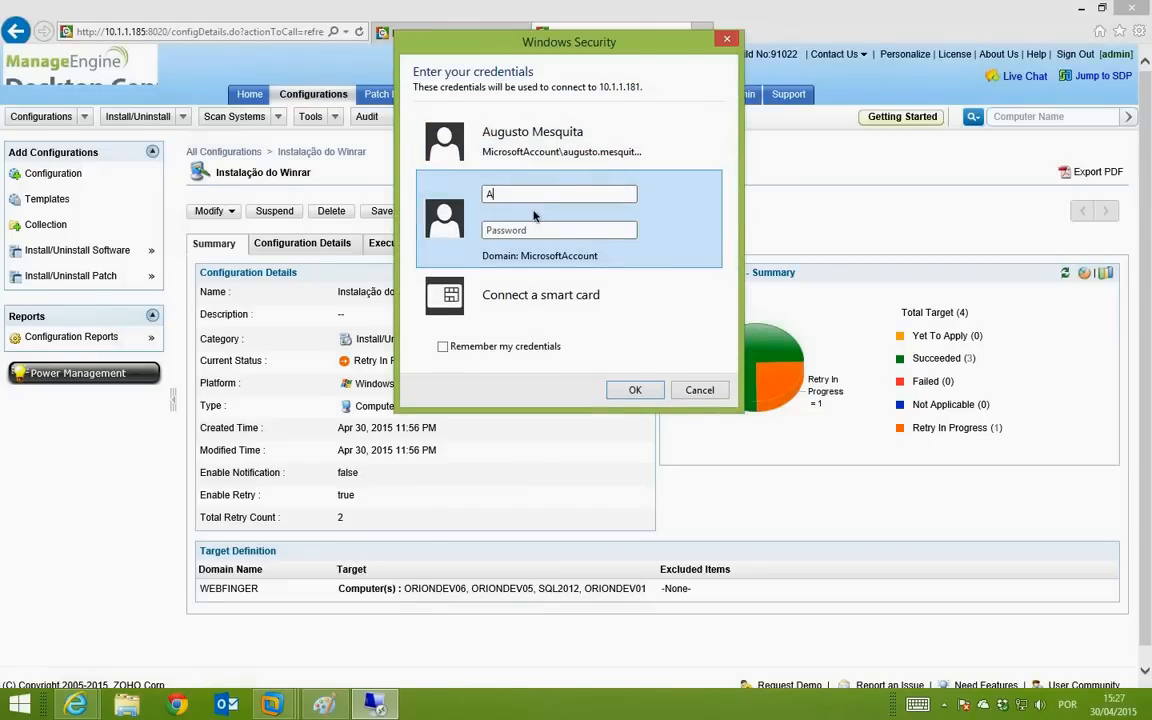
type("dministrator*******")
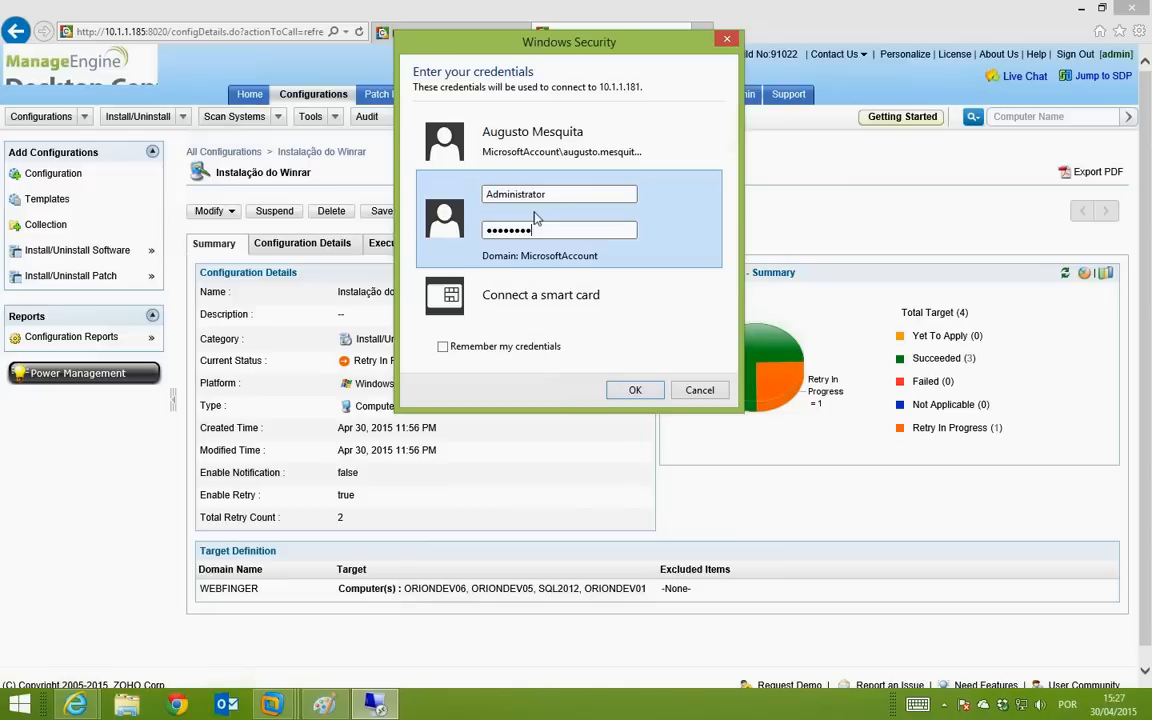
key("Return")
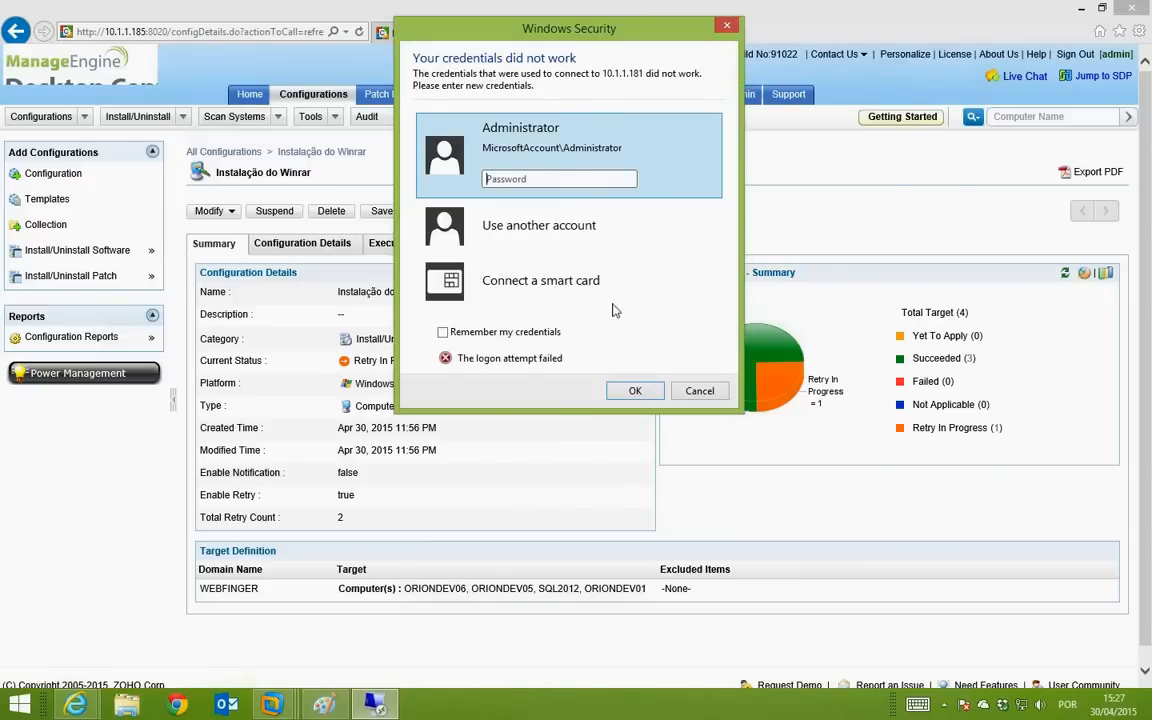
left_click(580, 225)
left_click(613, 143)
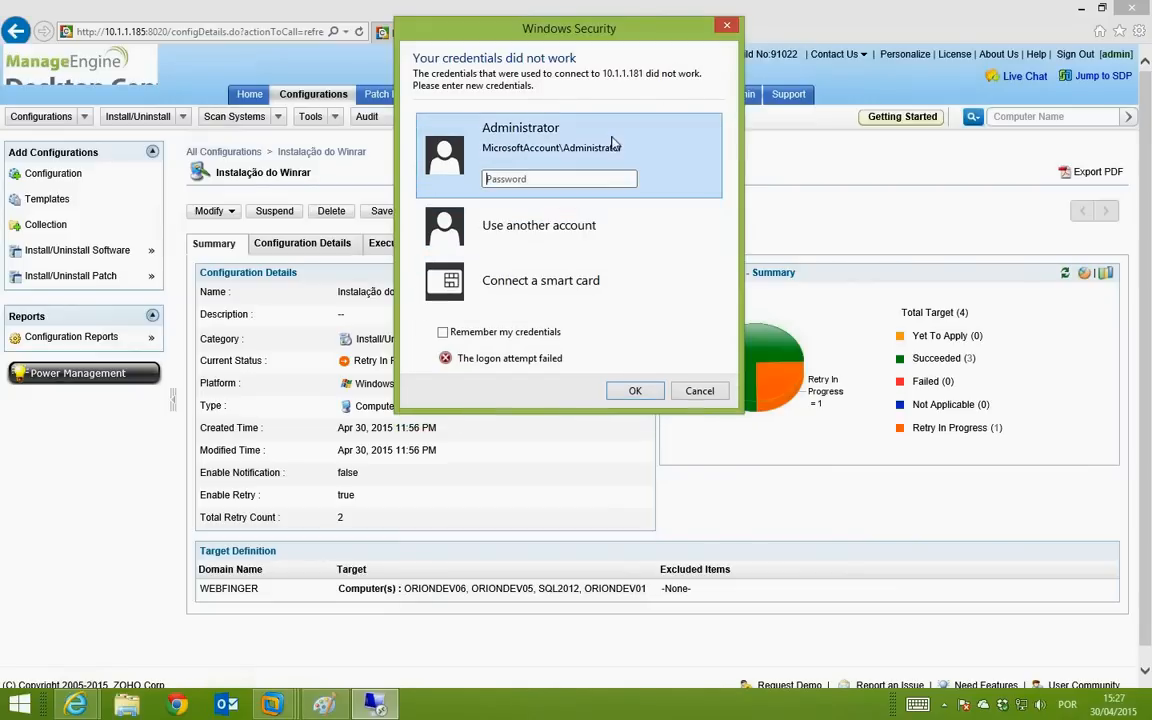
left_click(590, 226)
type("Administrator")
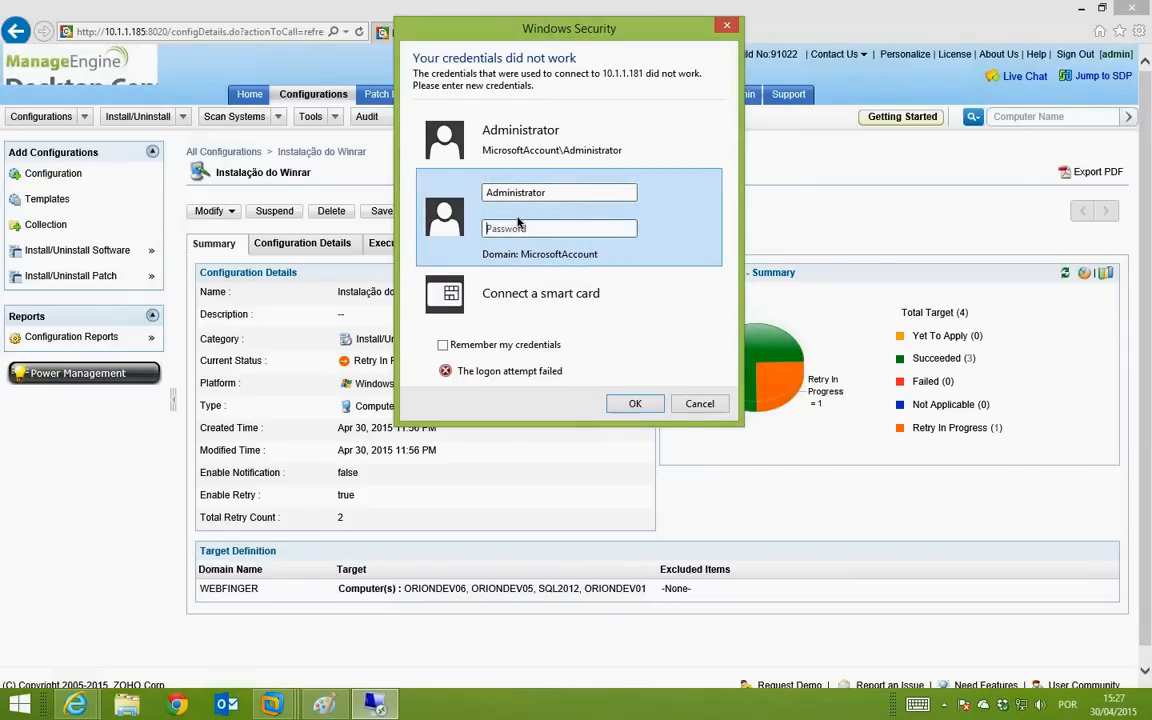
type("•")
key("Return")
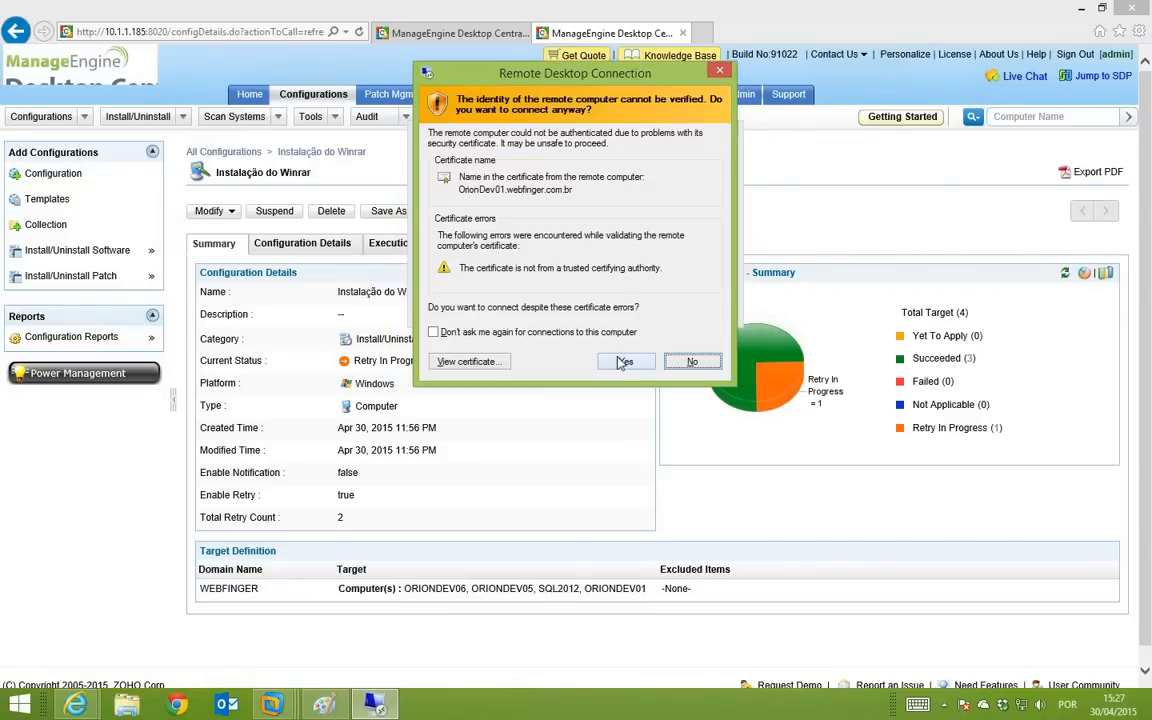
left_click(623, 361)
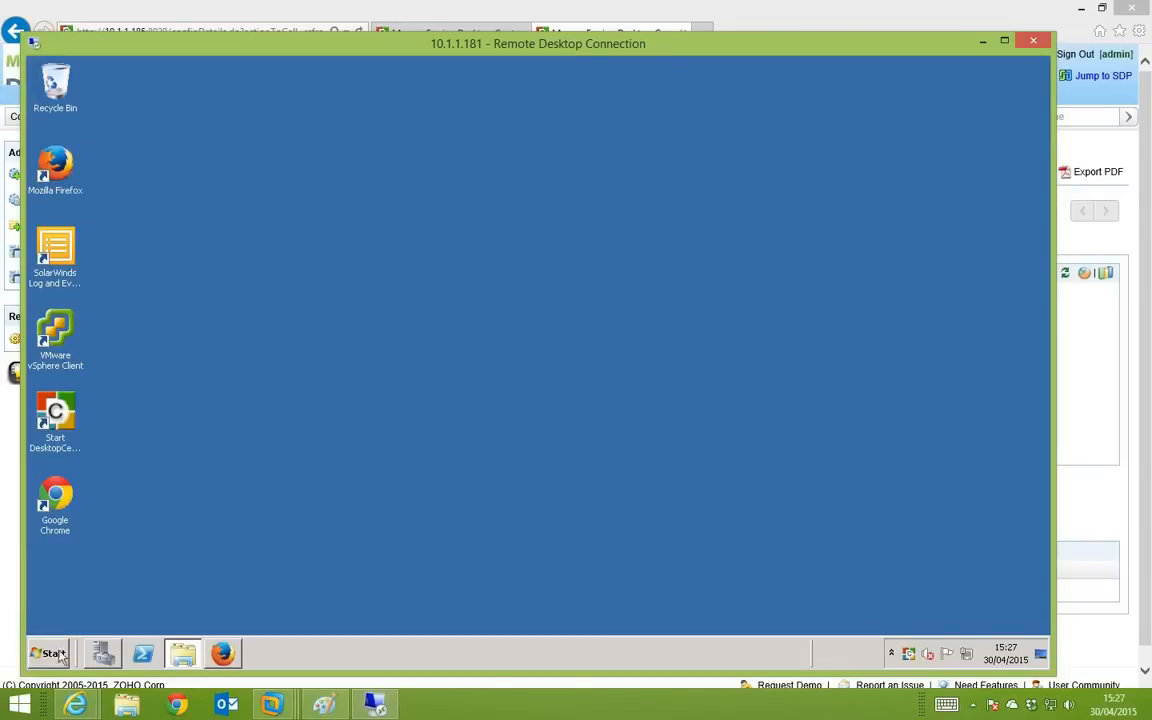
left_click(55, 653)
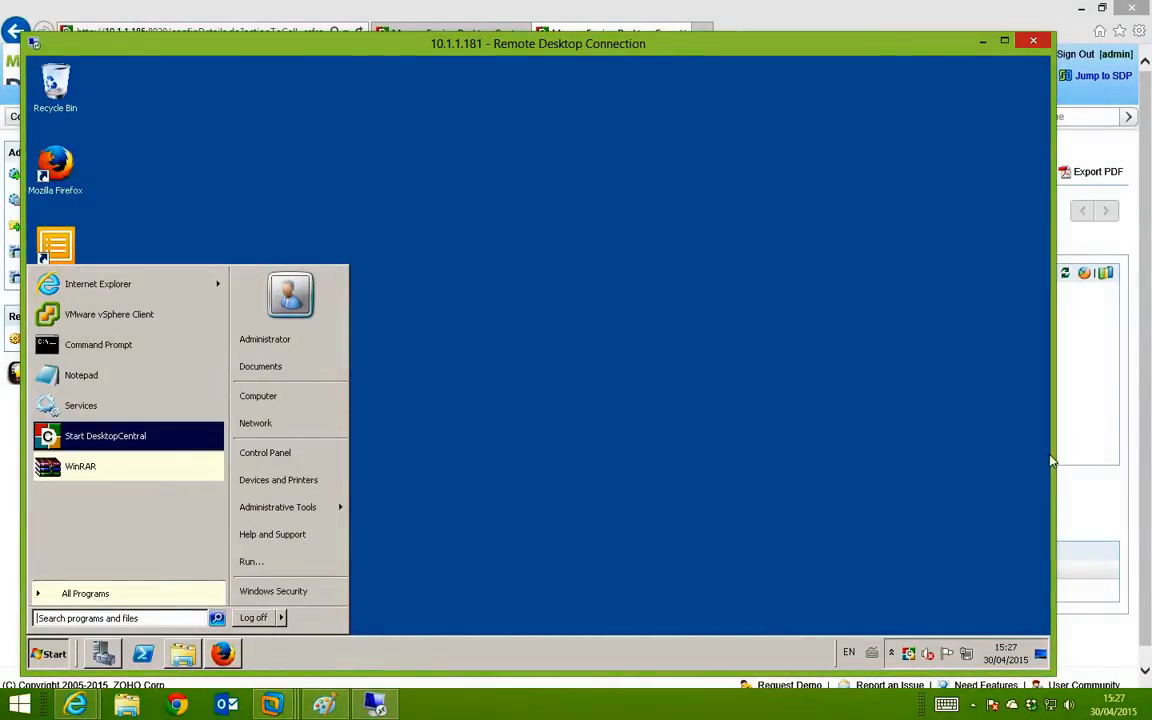
left_click(1095, 498)
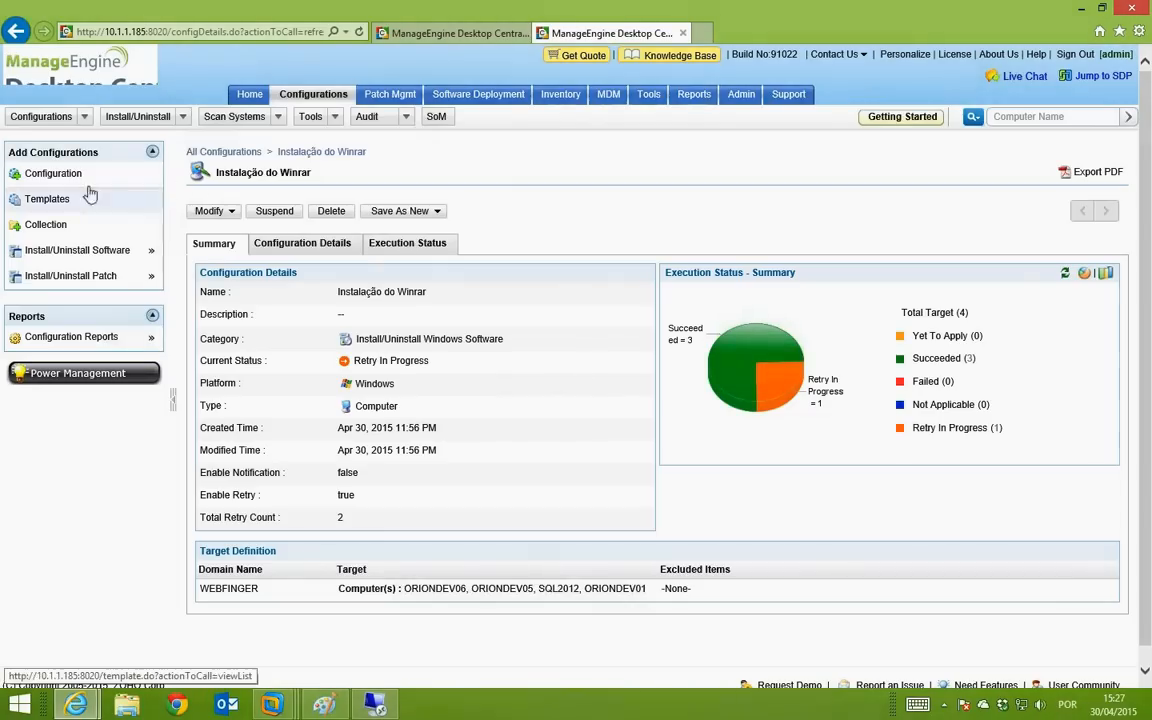
Step: Create a computer software configuration named 'Winrar Uninstall' set to EXE, Uninstall operation
left_click(85, 173)
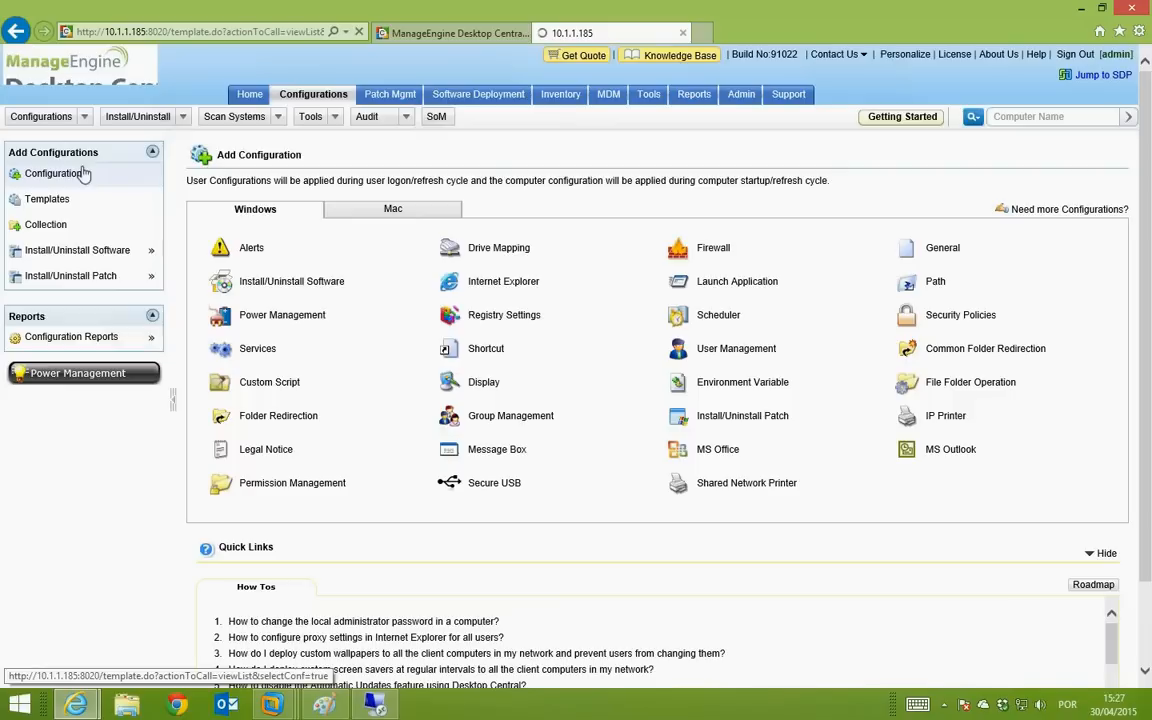
left_click(292, 281)
left_click(267, 326)
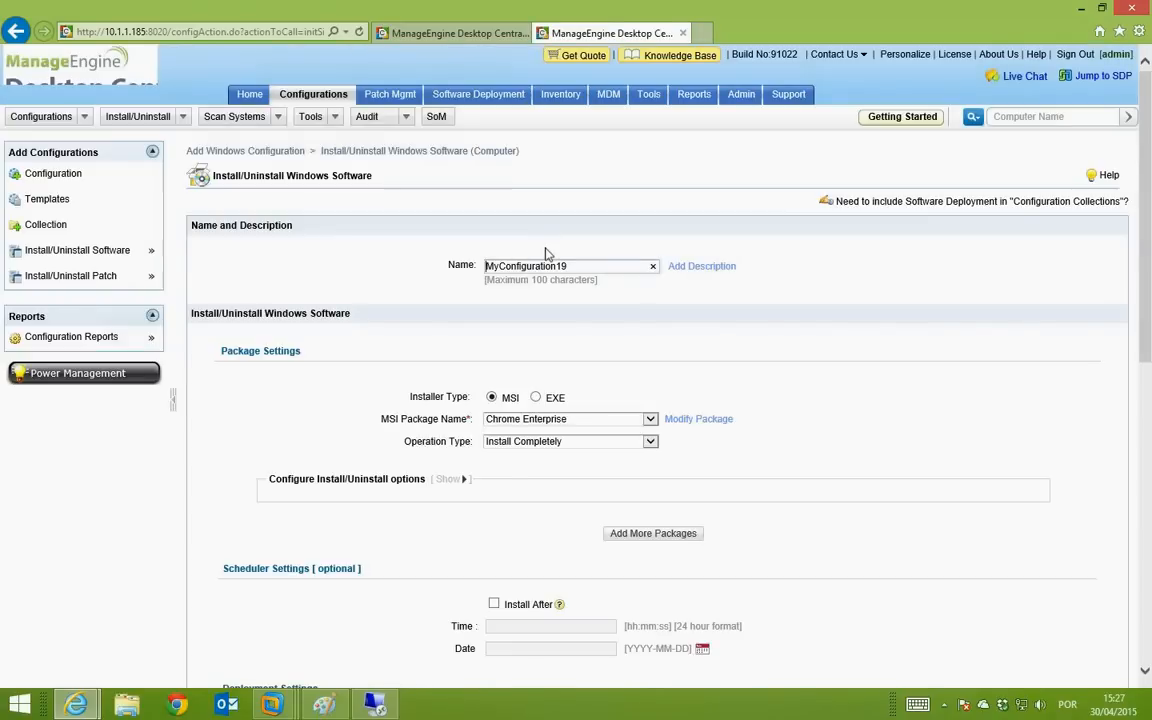
left_click_drag(568, 265, 451, 262)
type("W")
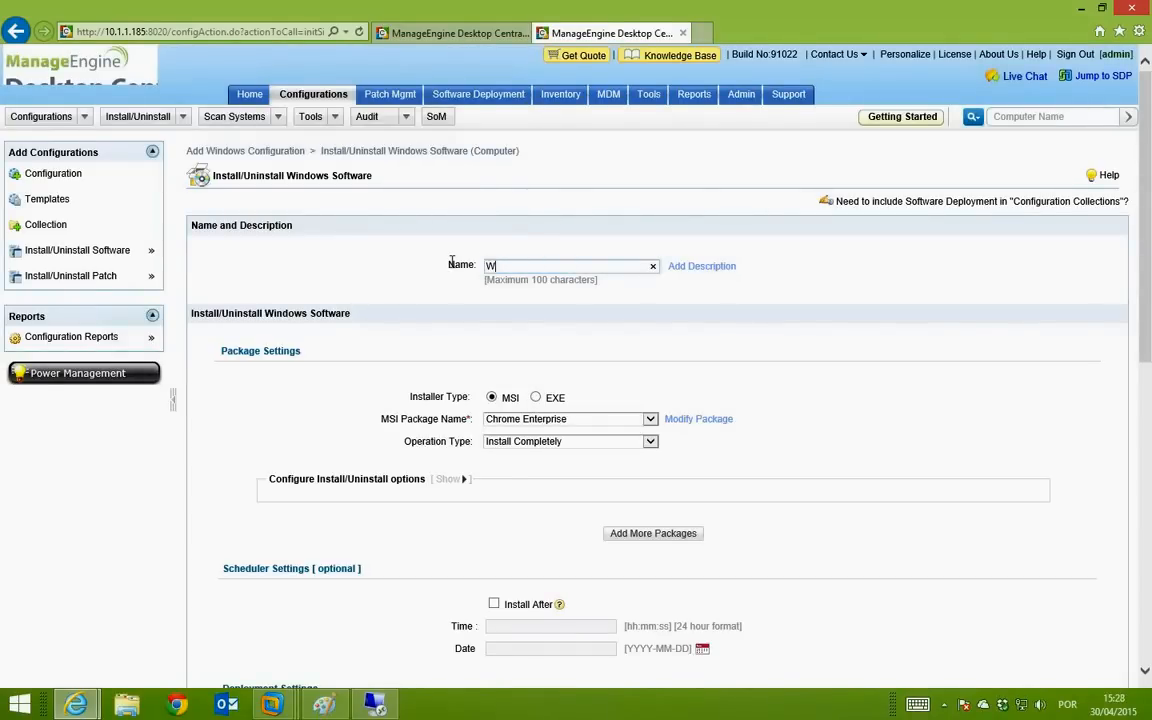
type("inrar")
type(" In")
type("Uninstall")
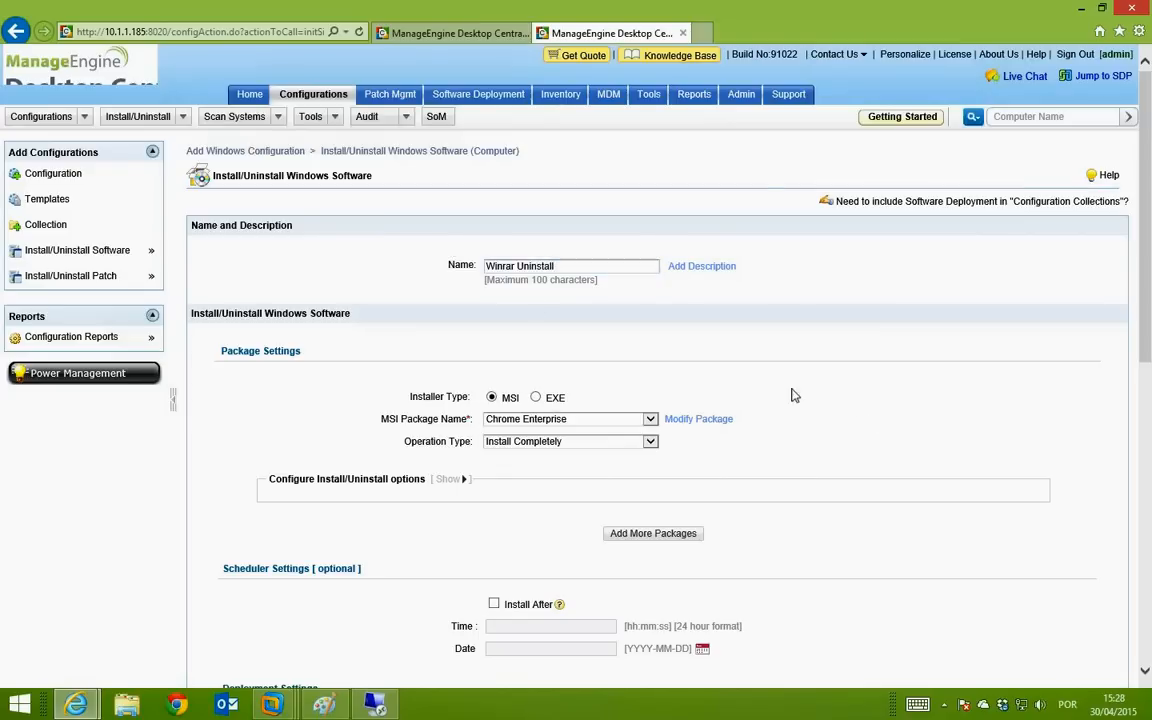
left_click(550, 400)
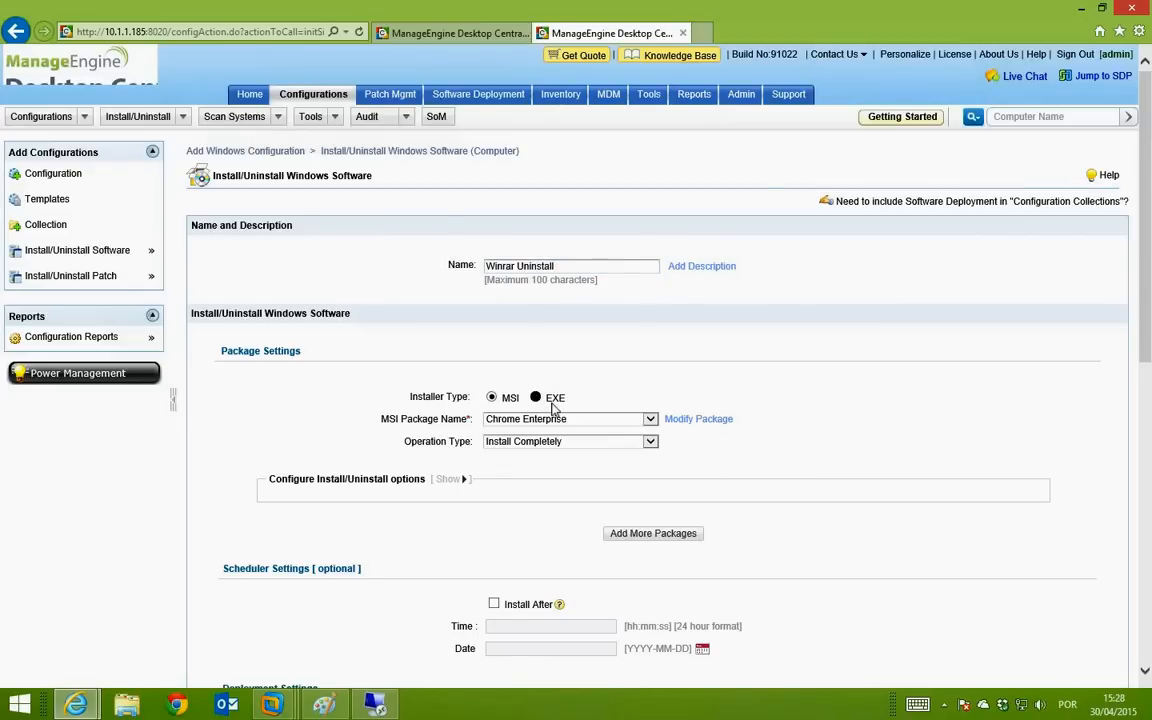
left_click(648, 441)
left_click(566, 454)
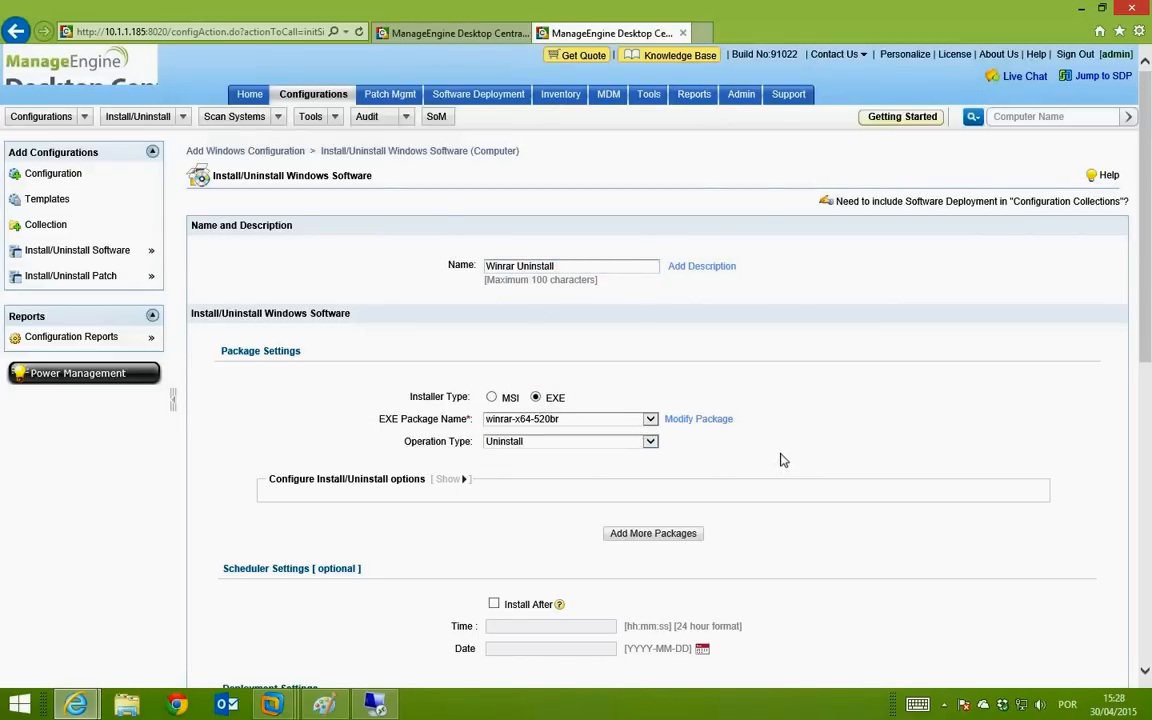
Step: Target all four computers and deploy the uninstall immediately
scroll(770, 462, "down", 4)
scroll(782, 460, "up", 1)
scroll(782, 460, "down", 2)
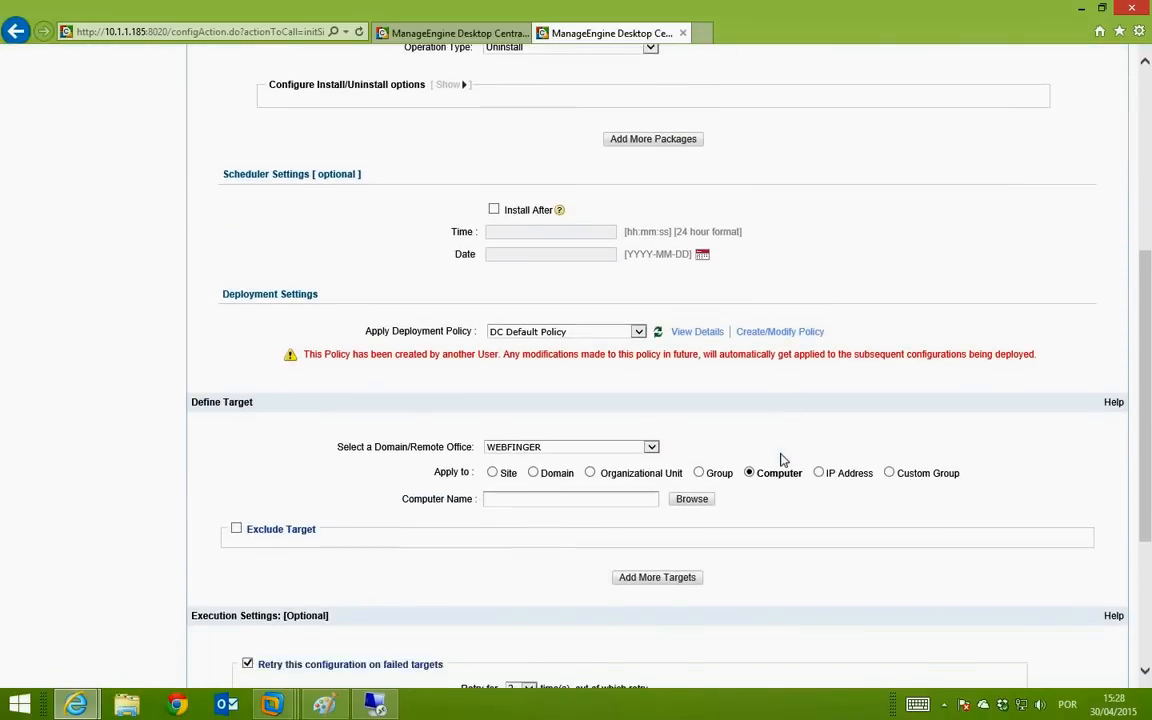
left_click(692, 347)
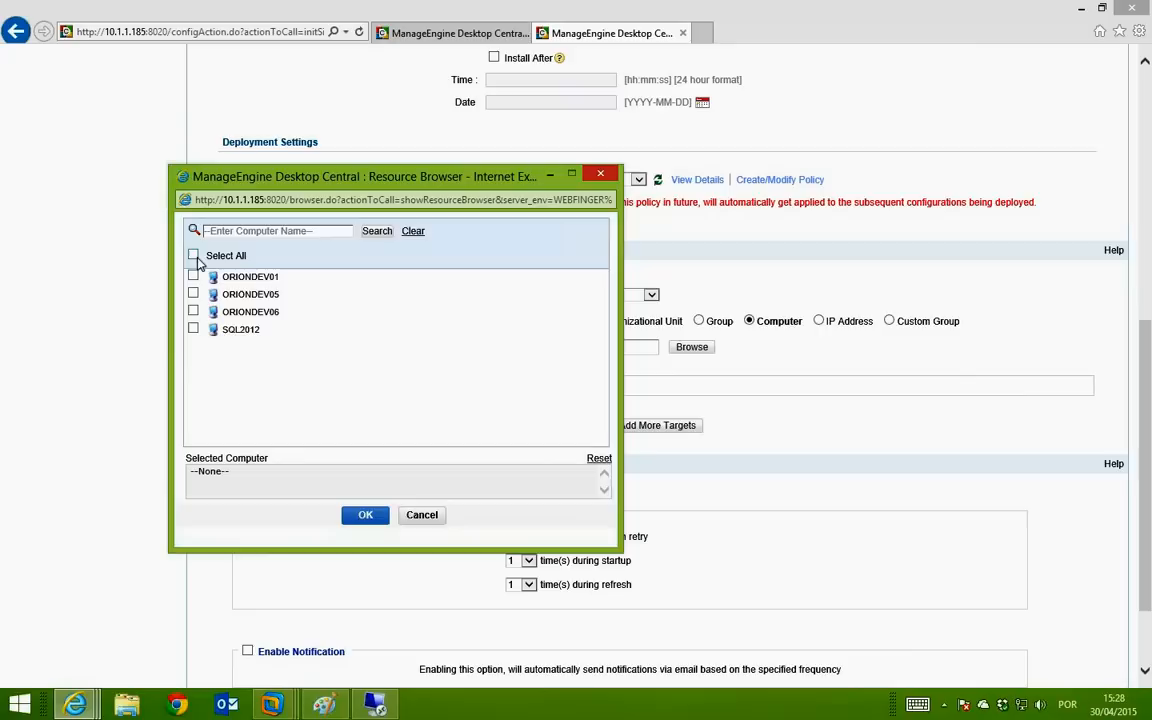
left_click(193, 255)
left_click(365, 514)
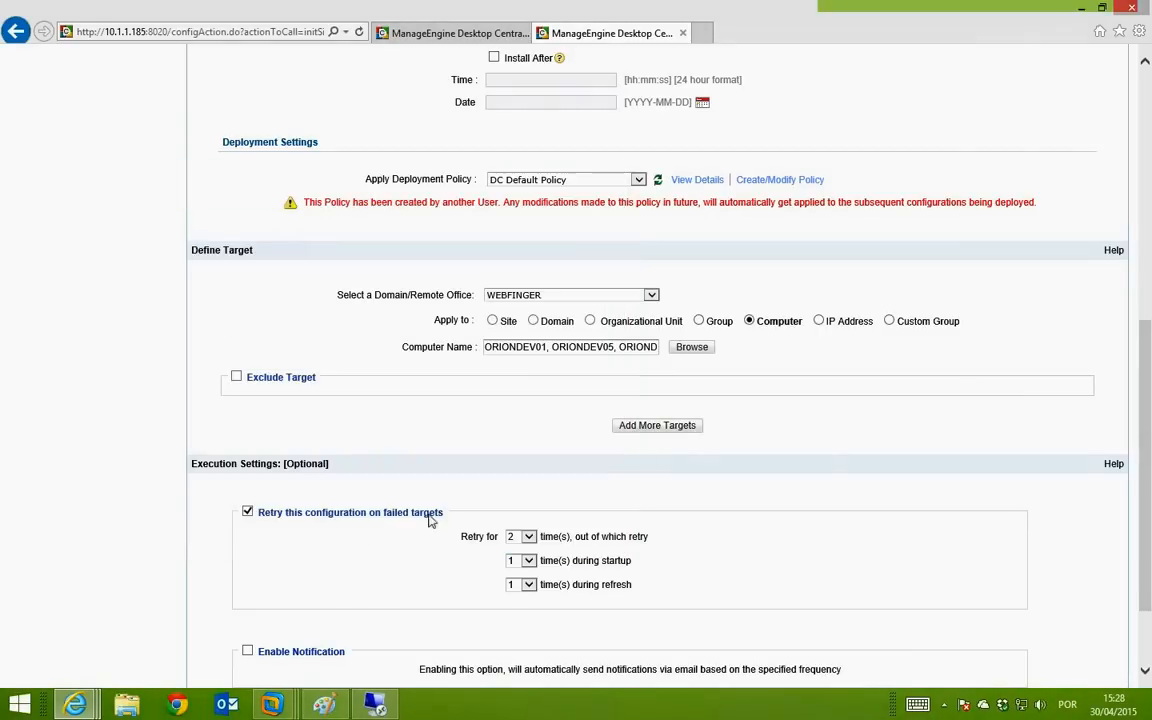
scroll(775, 335, "down", 2)
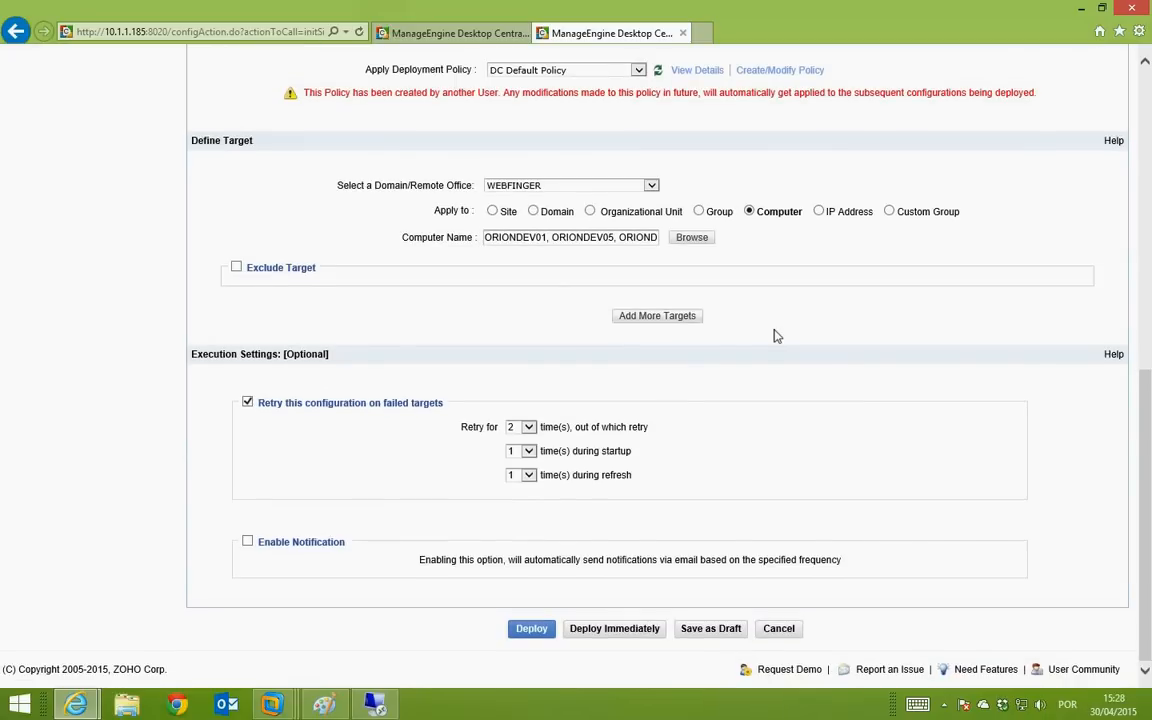
left_click(616, 627)
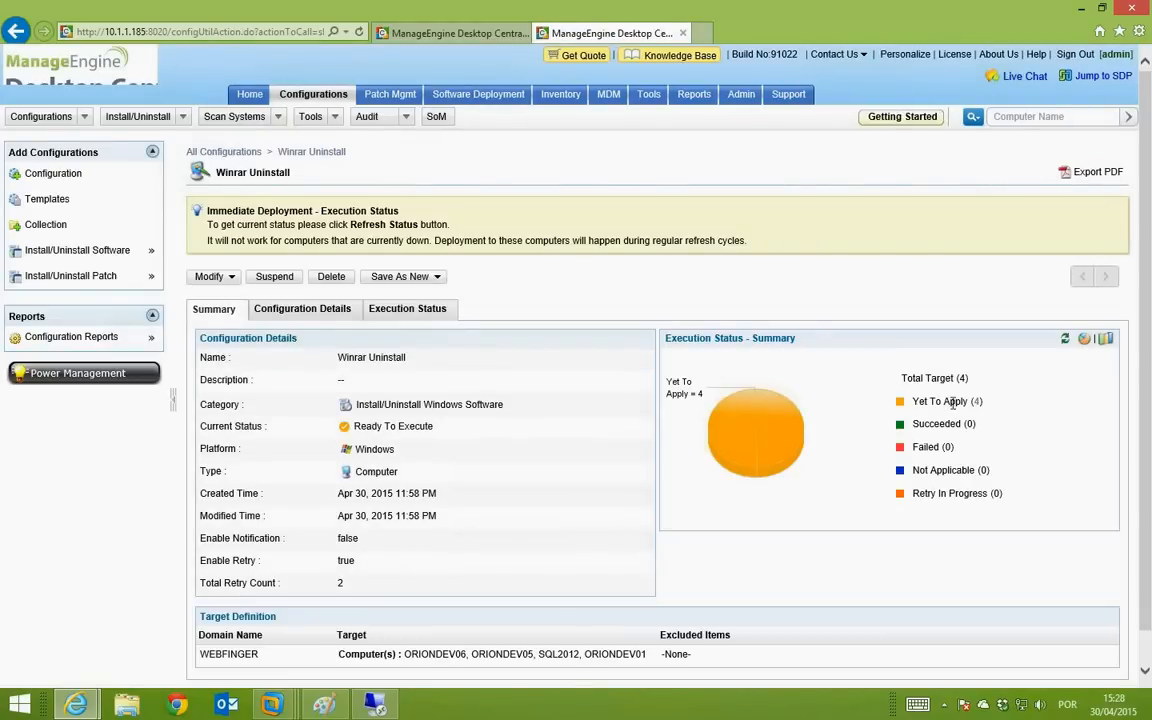
Step: Refresh Winrar Uninstall twice, list its 3 succeeded computers, then switch to the remote desktop session
left_click(1065, 340)
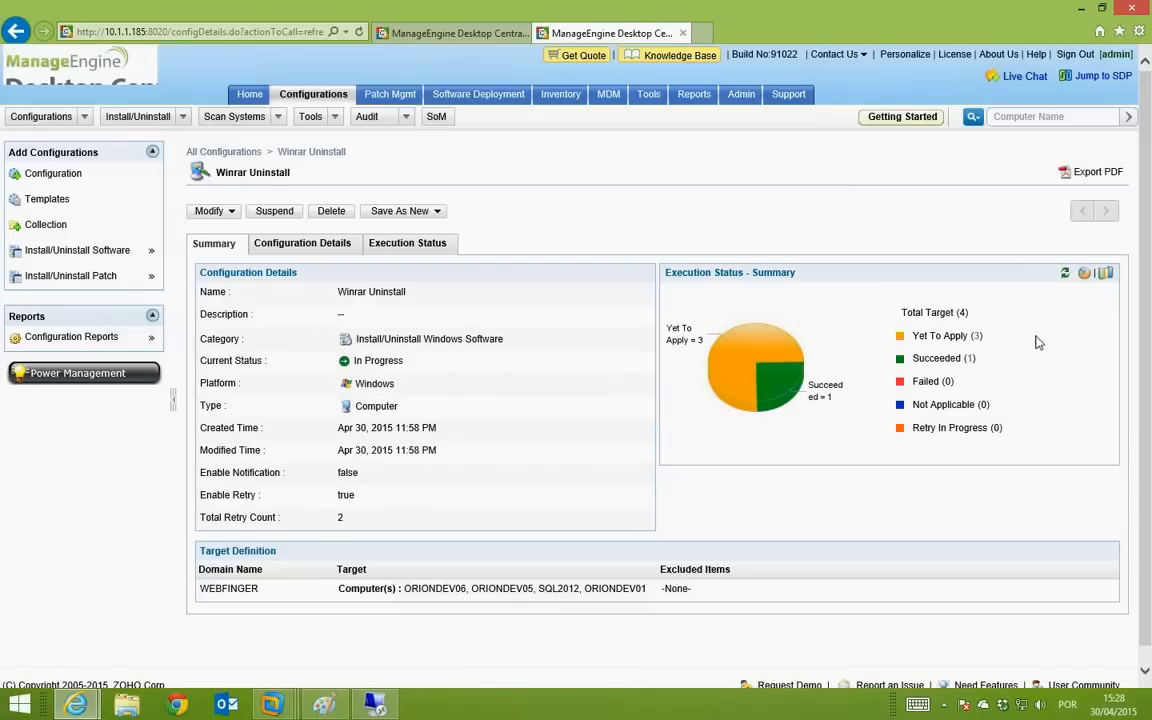
left_click(1066, 274)
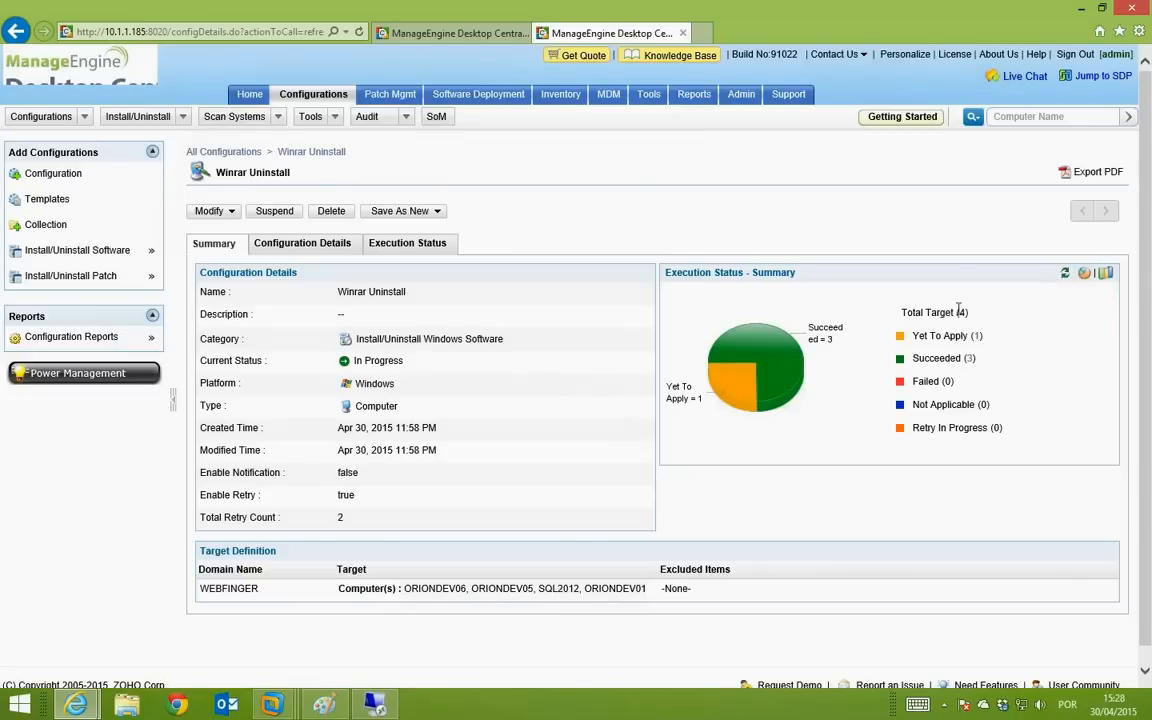
left_click(975, 362)
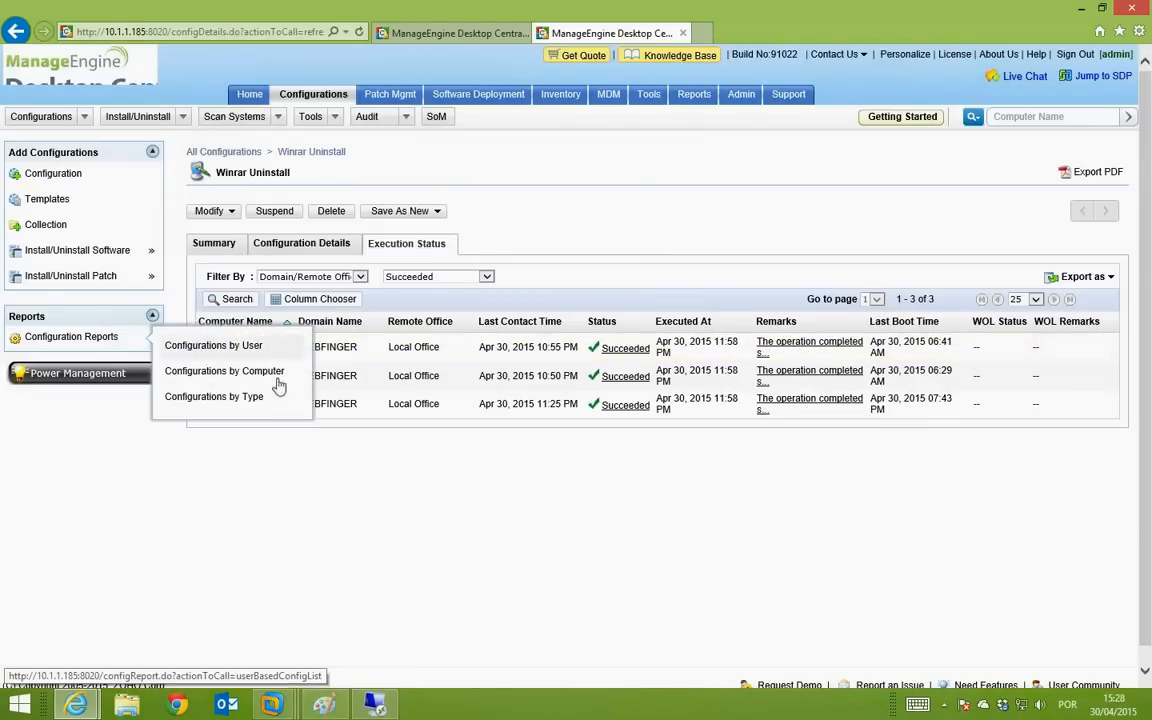
left_click(372, 705)
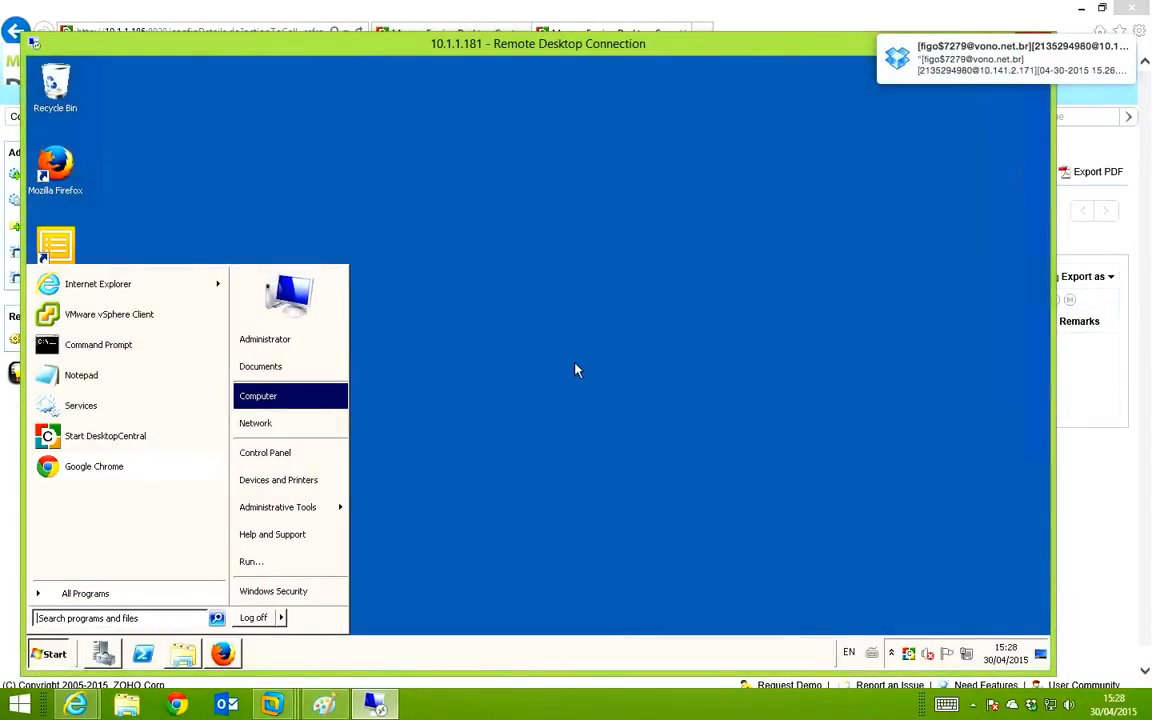
Step: Close the Remote Desktop Connection window for 10.1.1.181, confirming the disconnect
left_click_drag(854, 67, 905, 83)
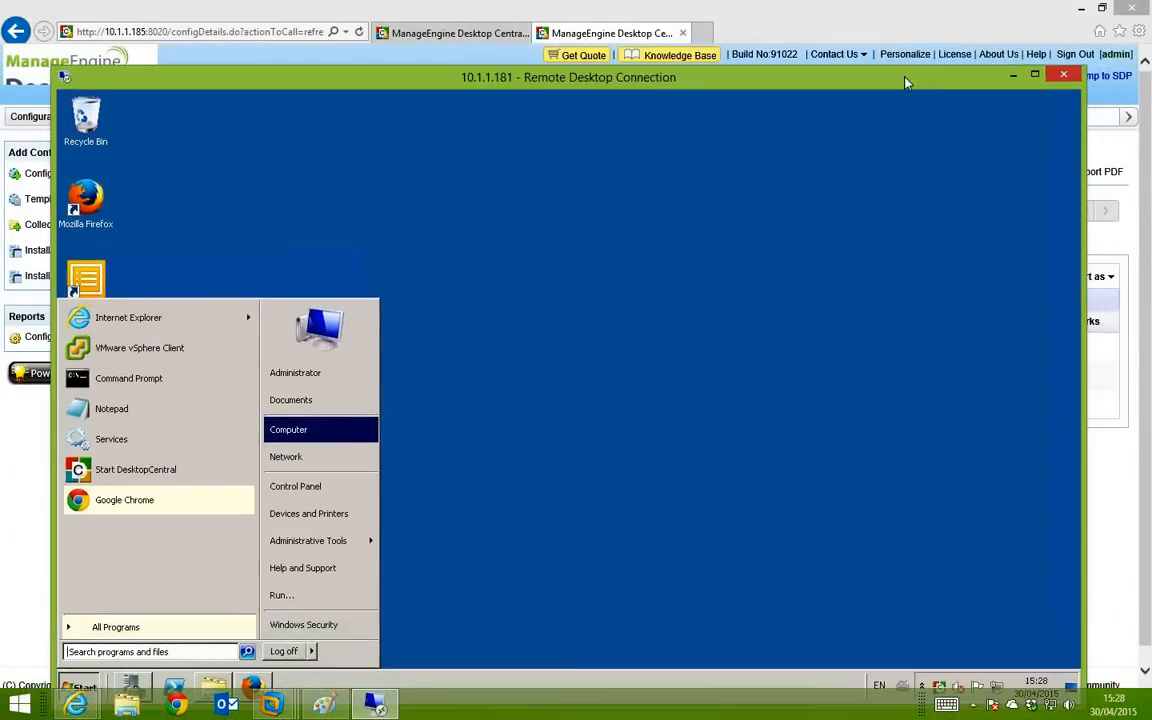
left_click(1063, 75)
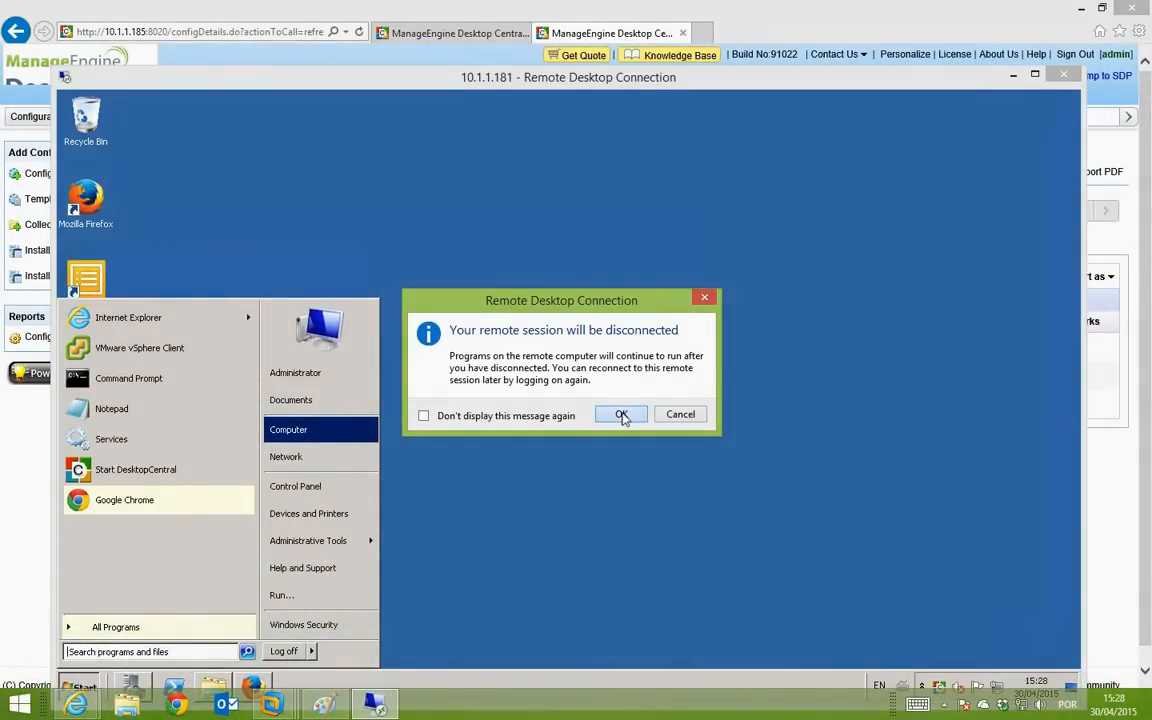
left_click(621, 414)
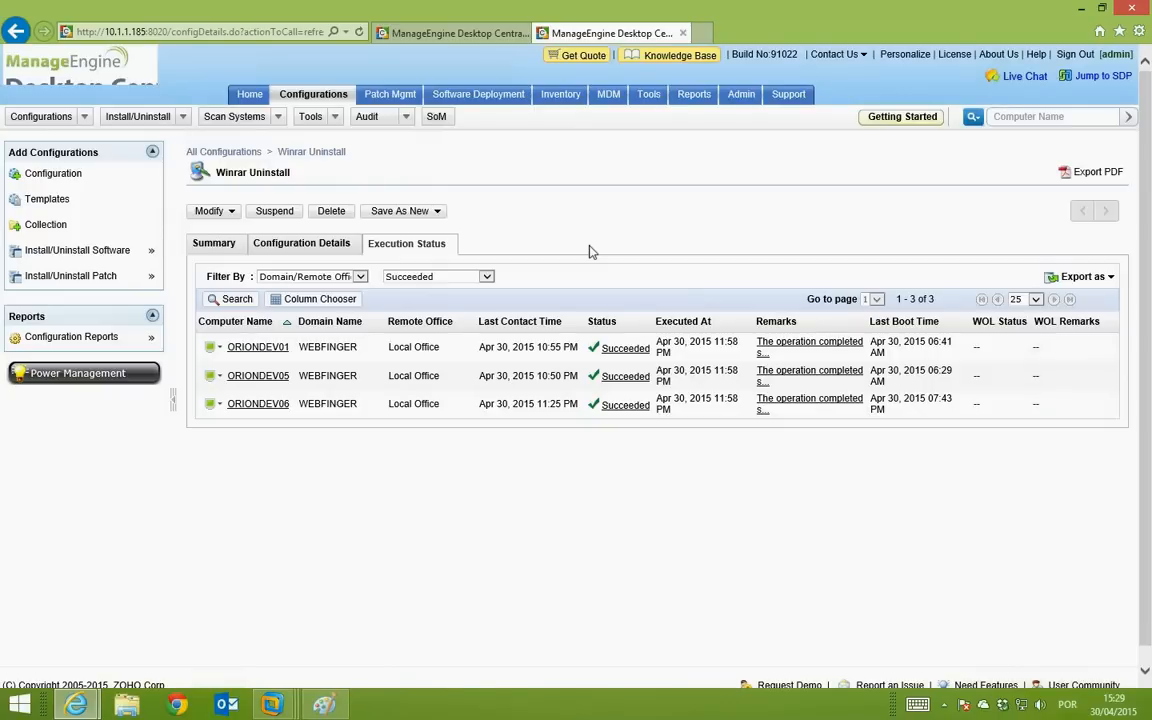
Step: Start remote control of ORIONDEV01 from Inventory > Computers with the reason 'Olá'
left_click(558, 95)
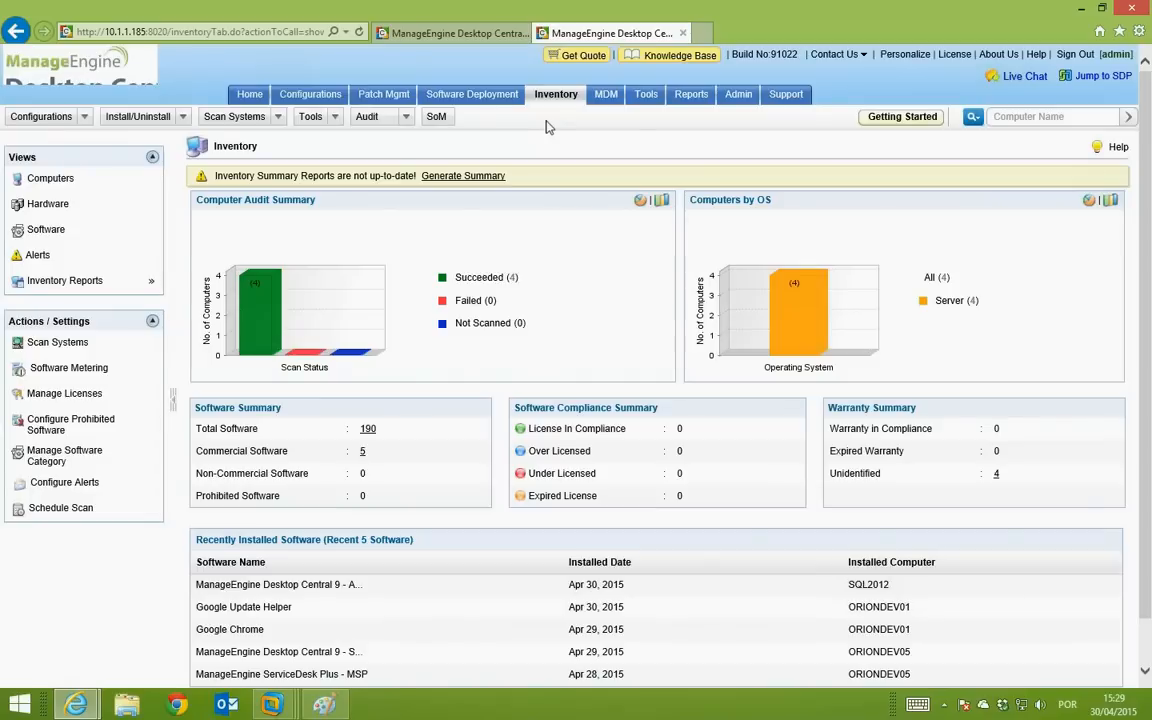
left_click(40, 178)
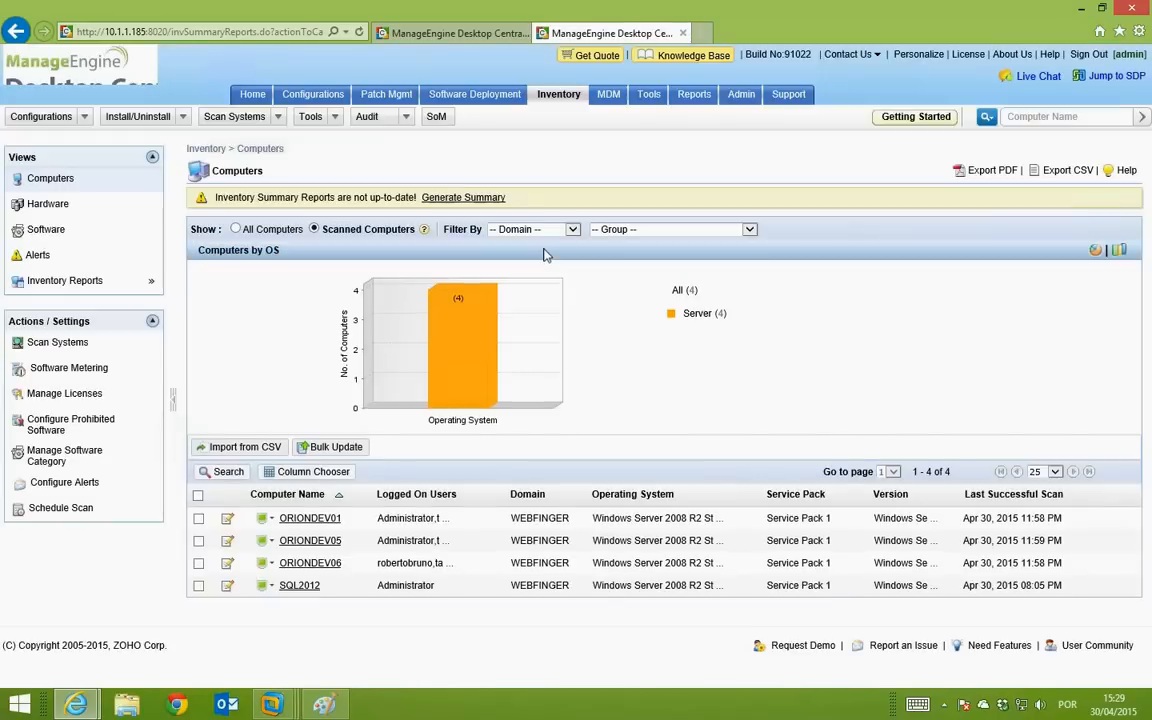
left_click(272, 522)
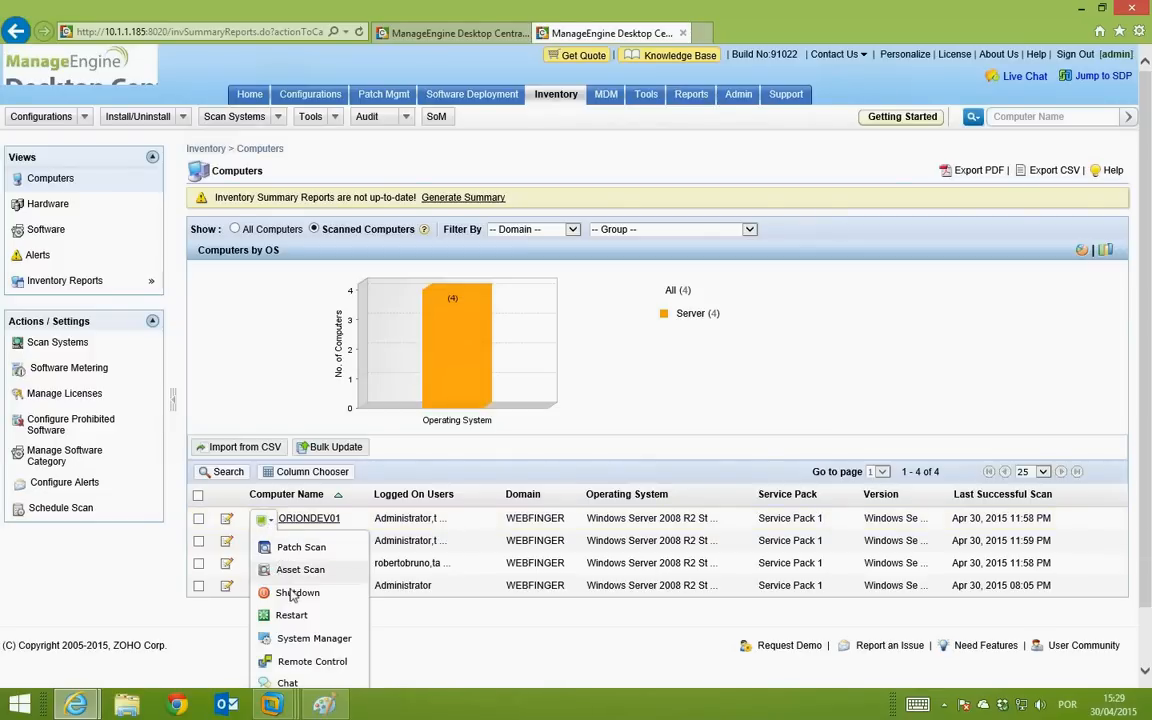
left_click(285, 662)
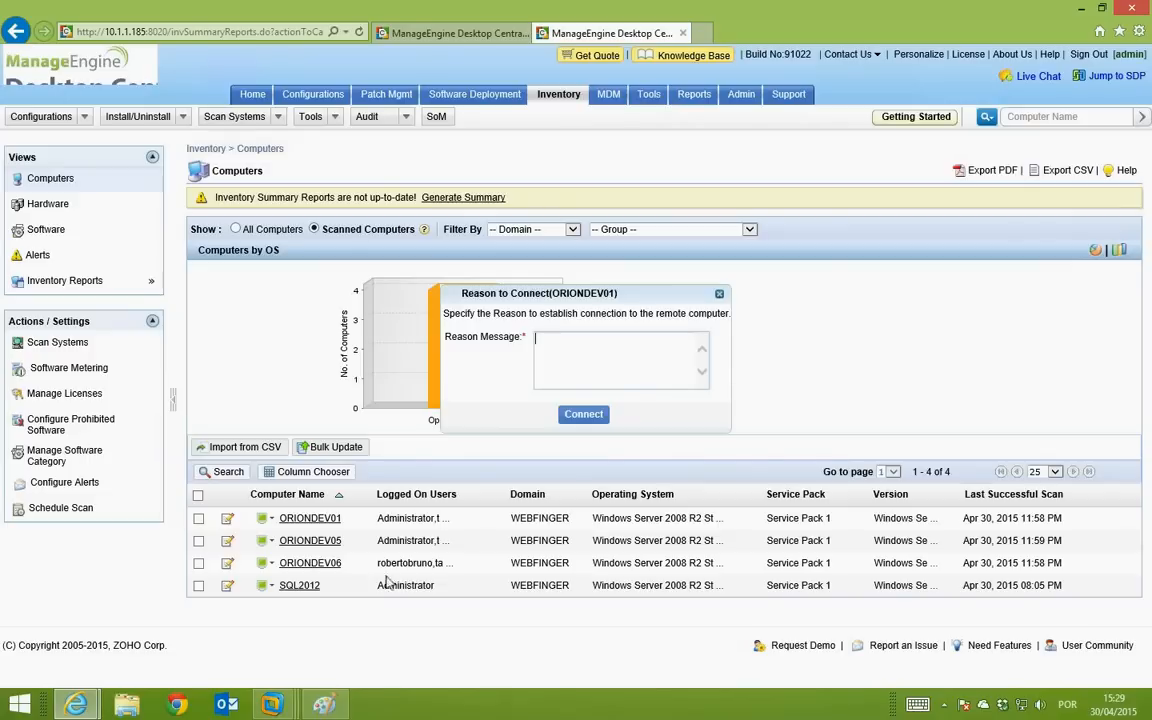
type("Olá")
left_click(584, 414)
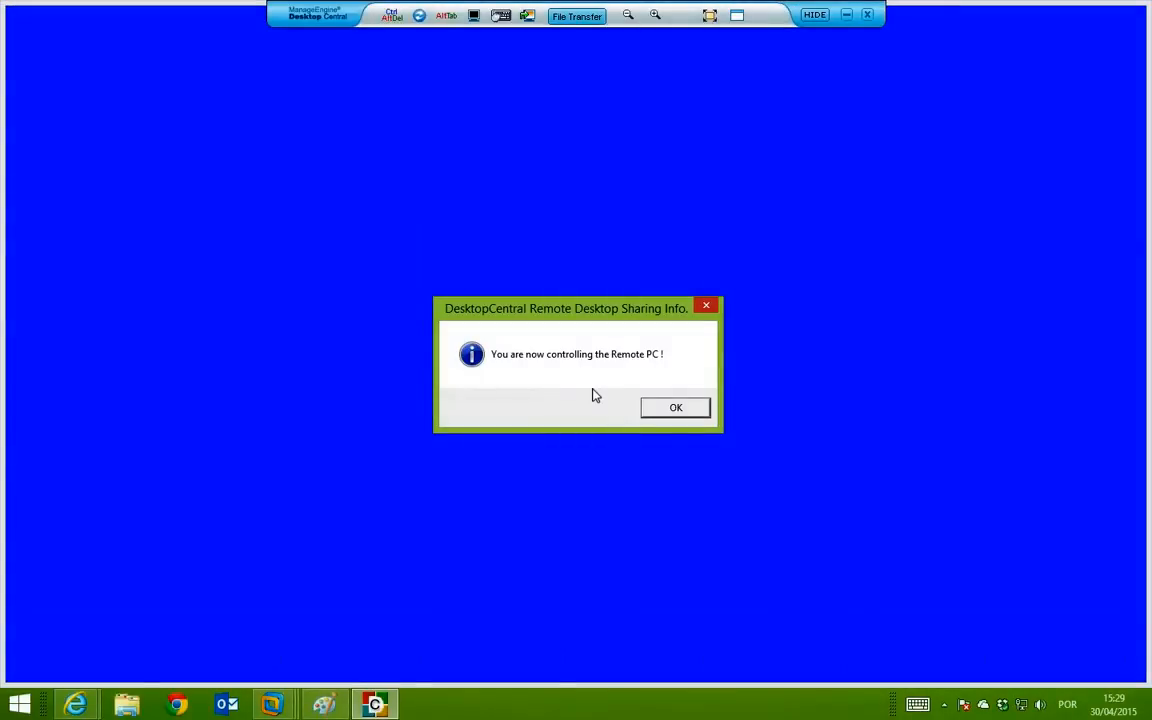
Step: Log on to ORIONDEV01 as Administrator via Ctrl+Alt+Del, dismissing the viewer notices
left_click(658, 411)
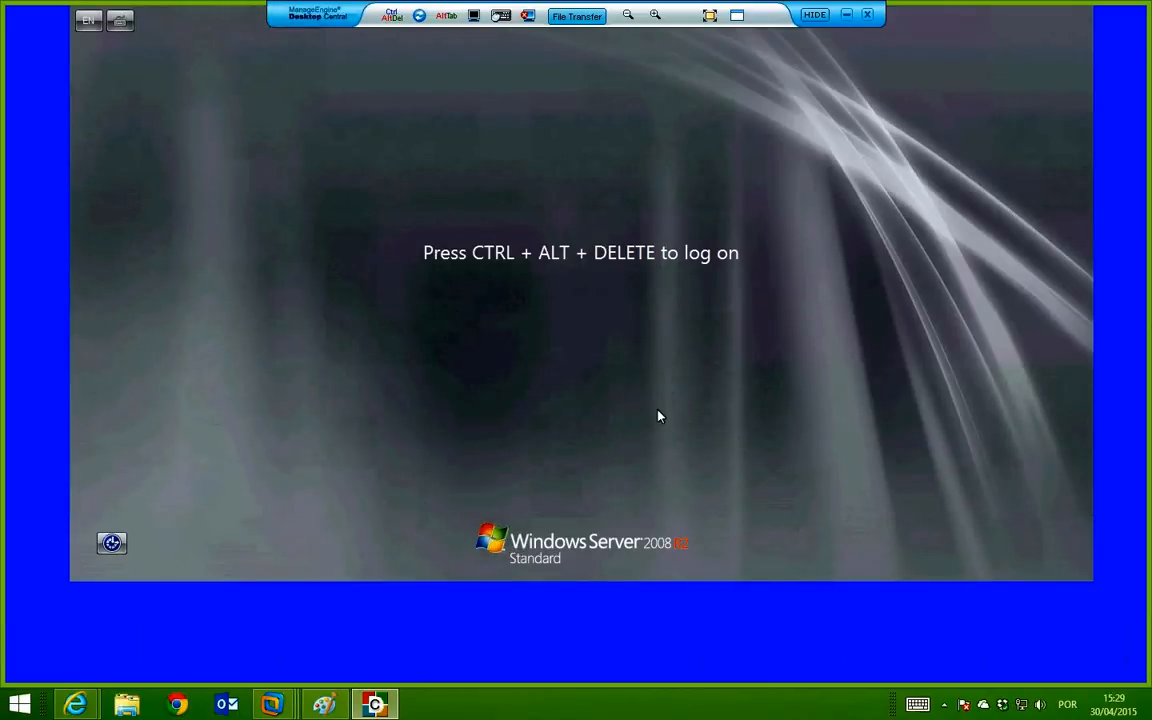
left_click(393, 16)
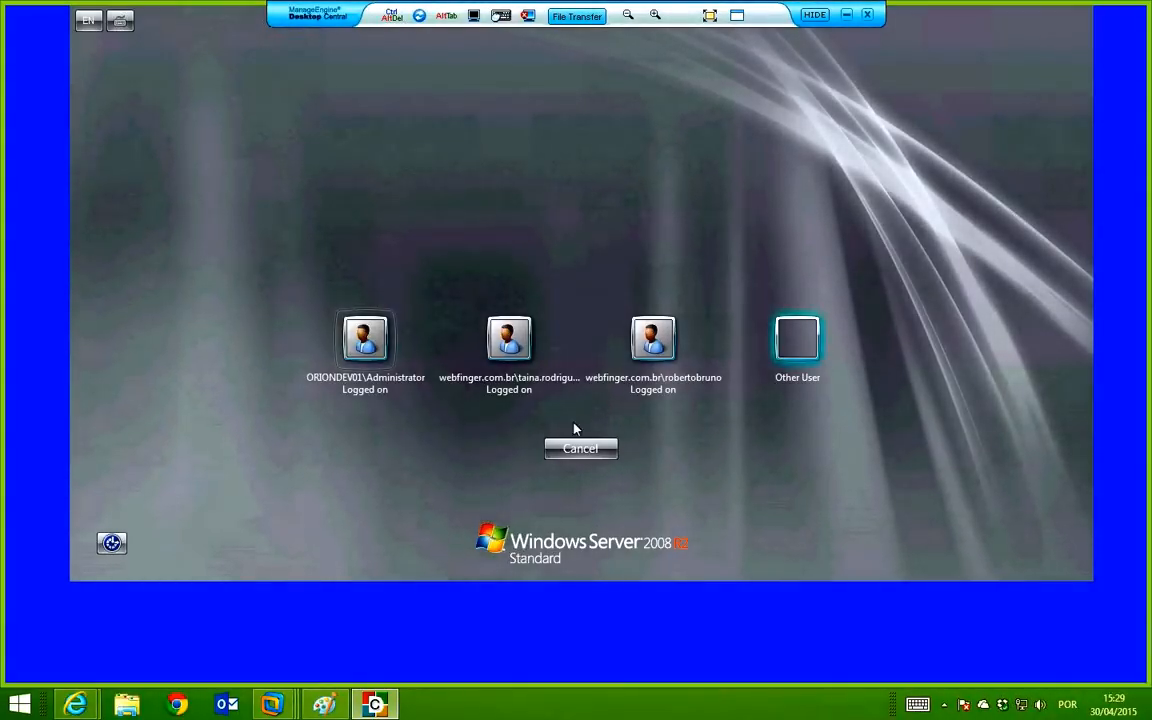
left_click(370, 338)
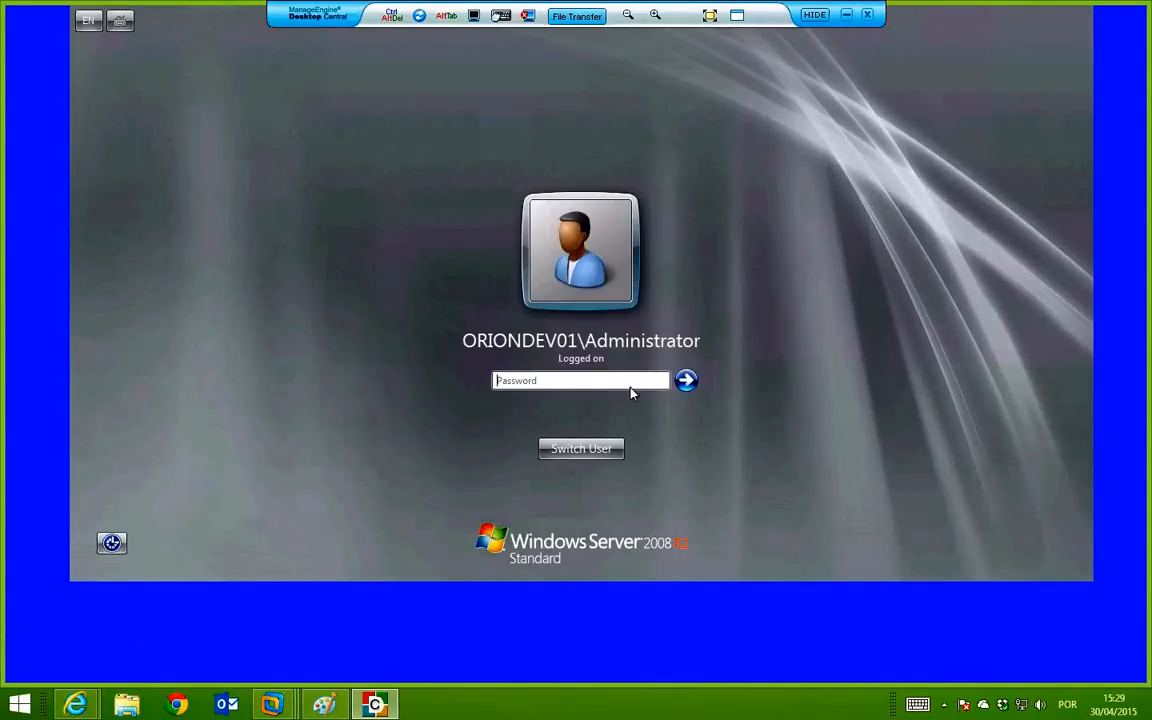
type("••••••••")
key("Return")
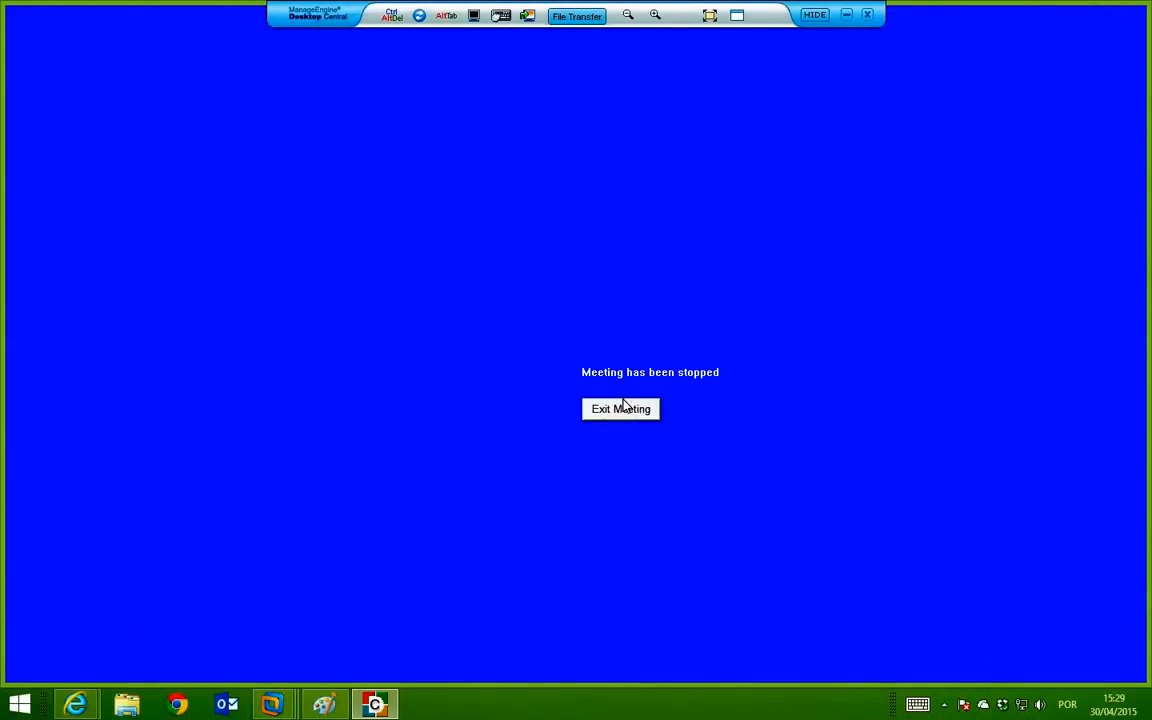
left_click(623, 408)
left_click(666, 409)
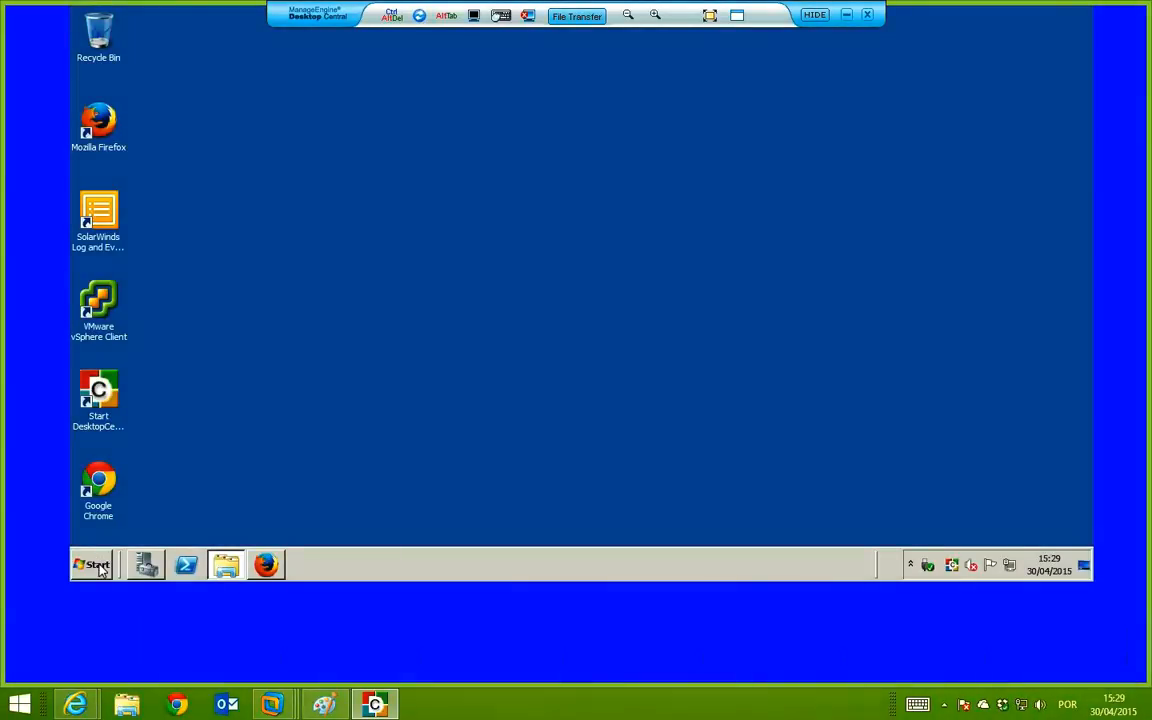
Step: Open Computer Properties from the remote Start menu, then Advanced system settings
left_click(97, 566)
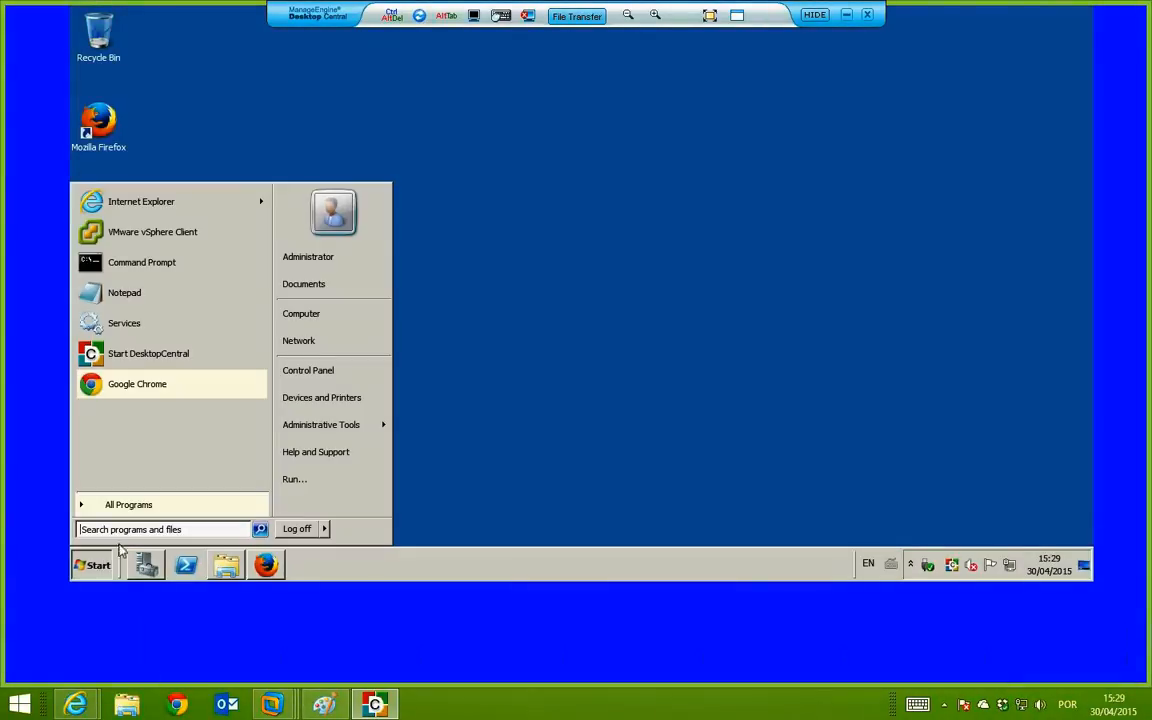
right_click(329, 316)
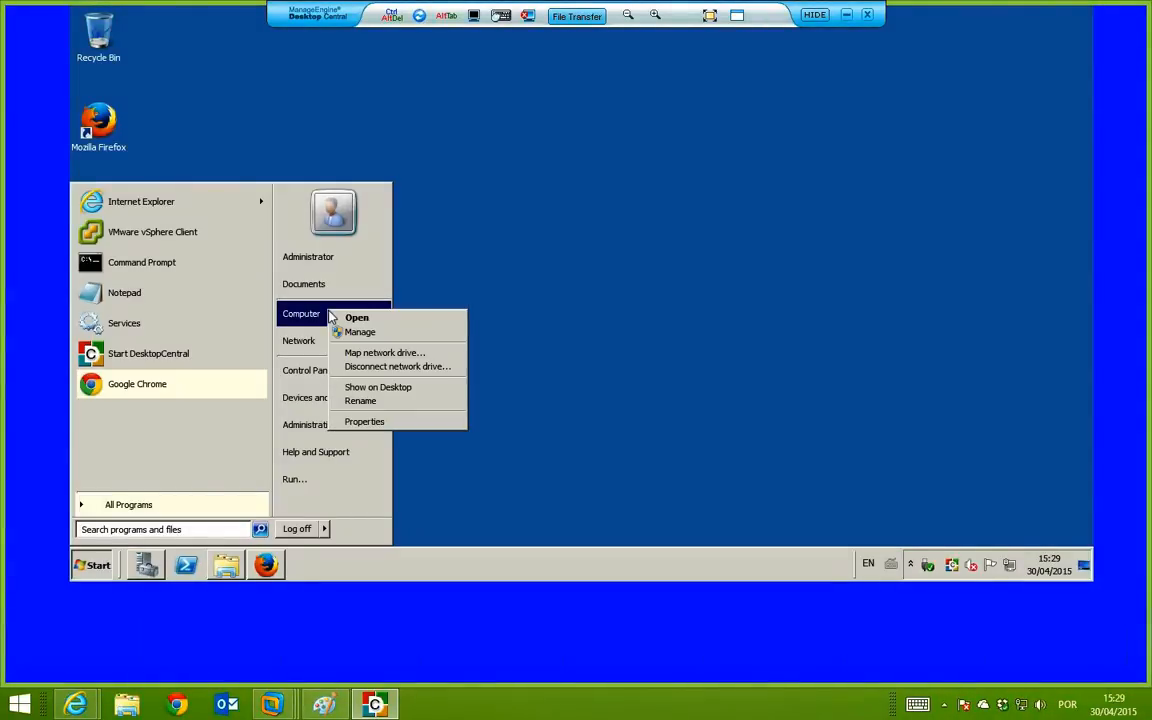
left_click(380, 420)
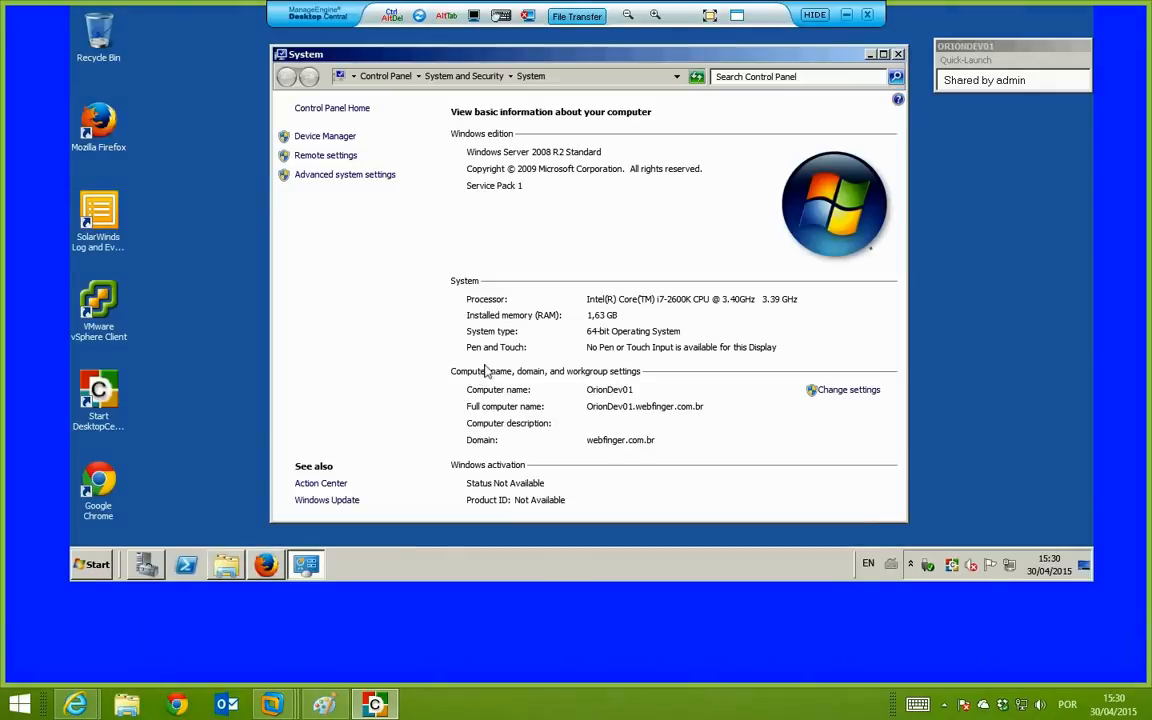
left_click(97, 566)
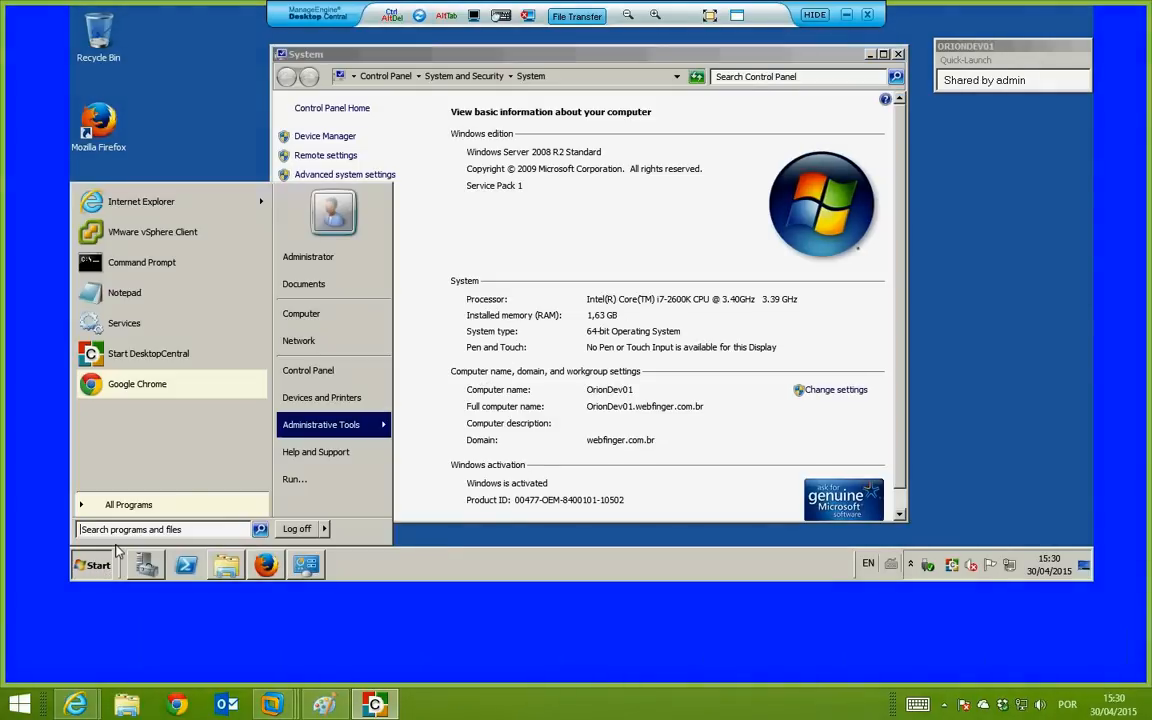
right_click(321, 313)
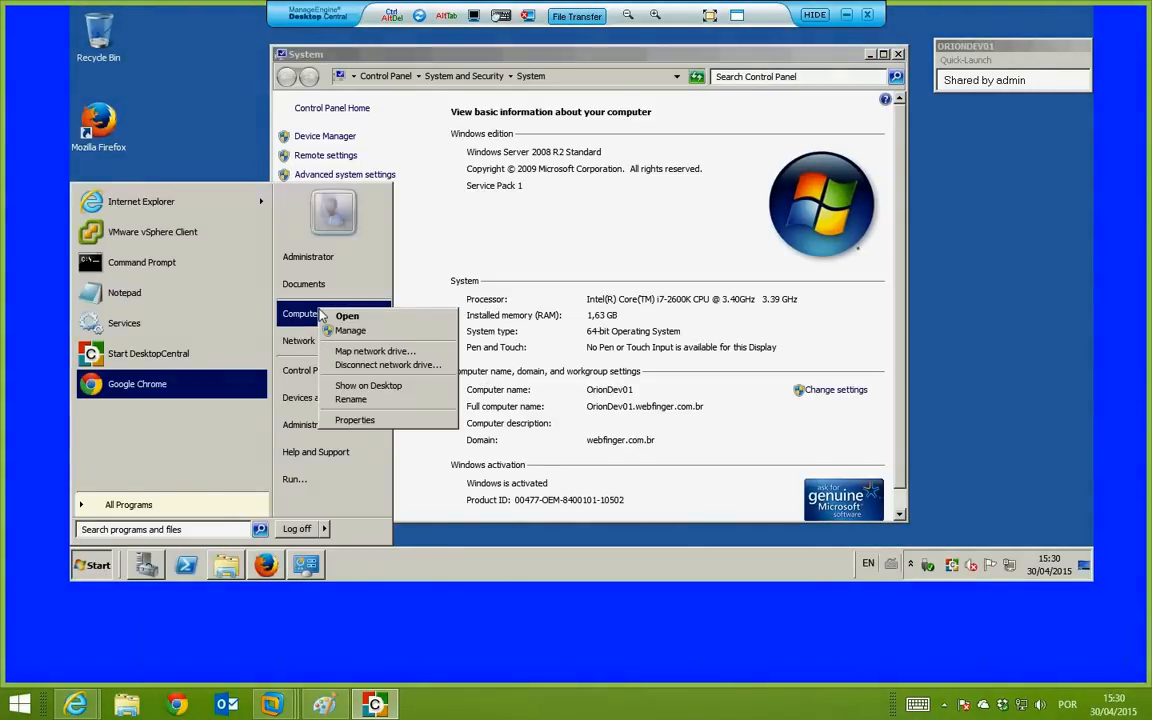
left_click(380, 422)
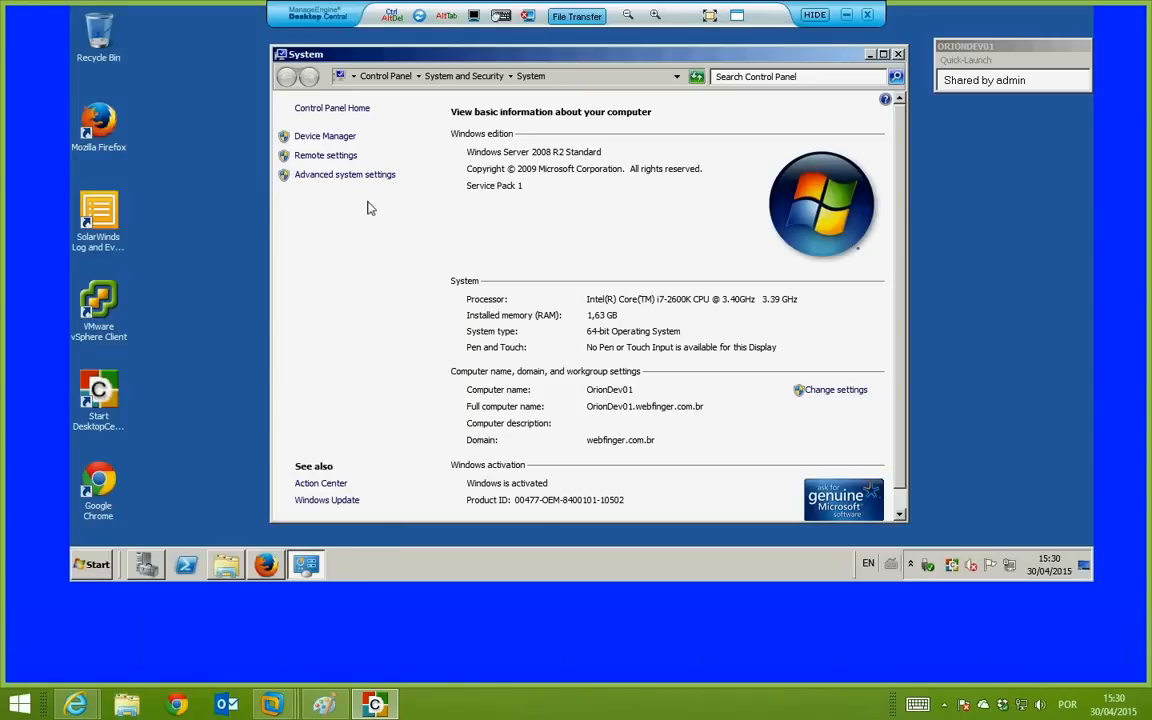
left_click(350, 175)
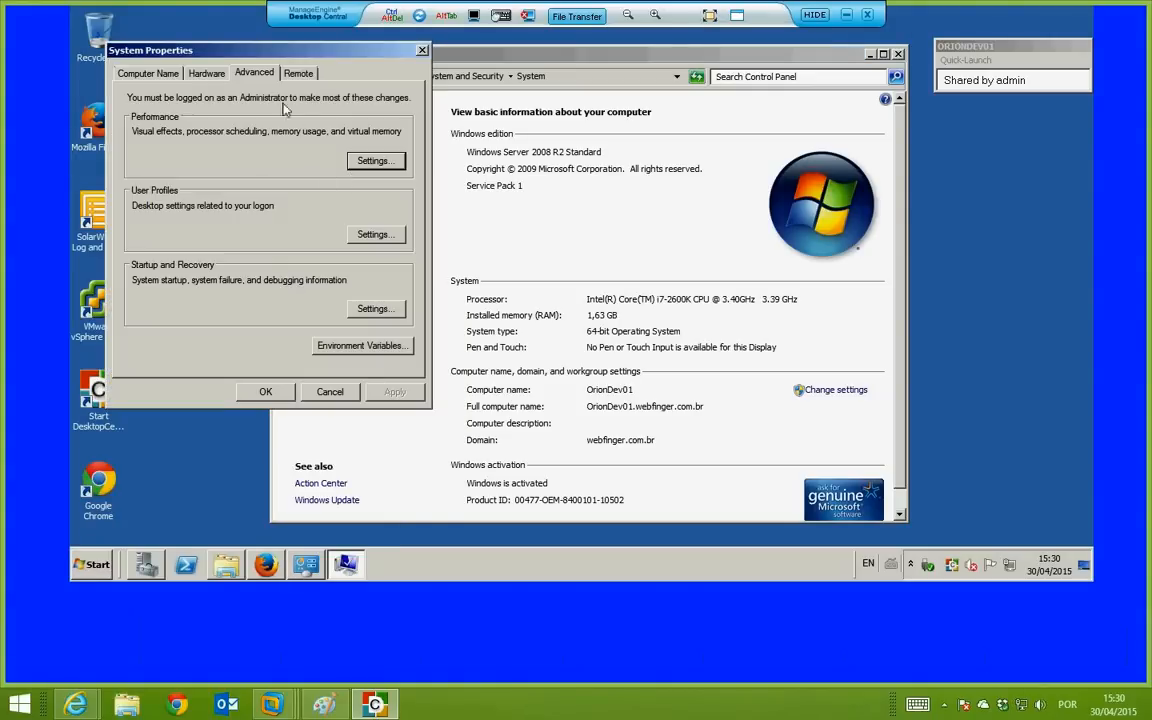
Step: Review the Remote tab's Remote Desktop options, then cancel System Properties unchanged
left_click(298, 74)
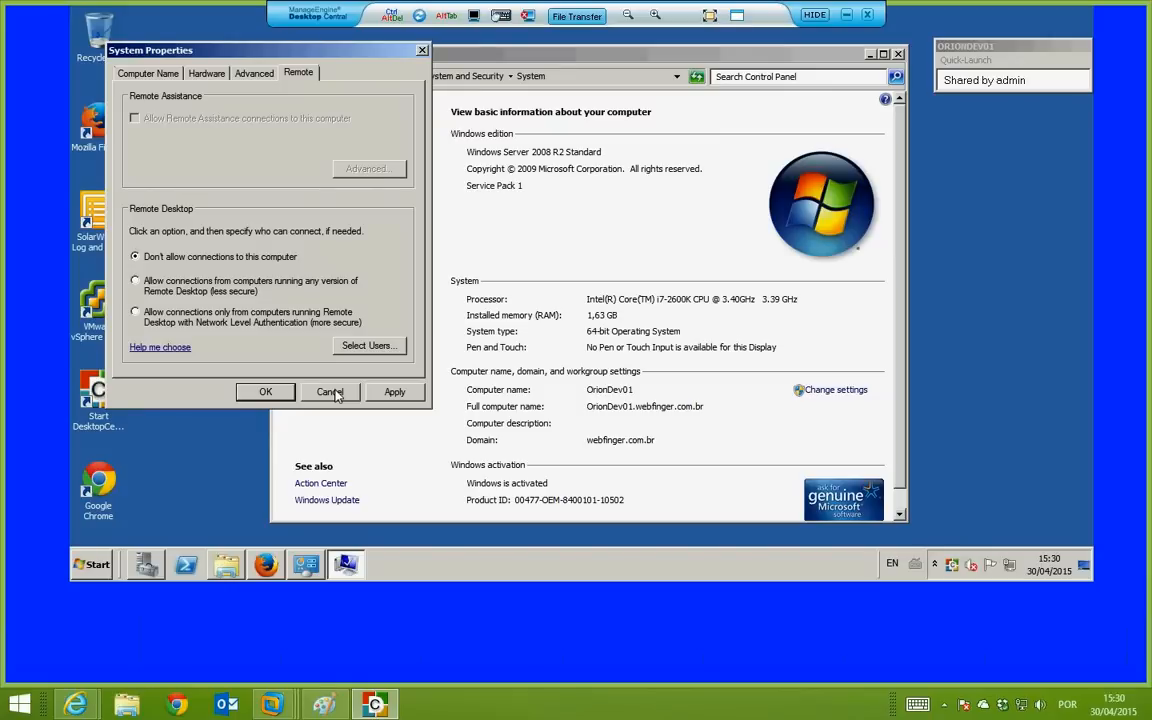
left_click(333, 392)
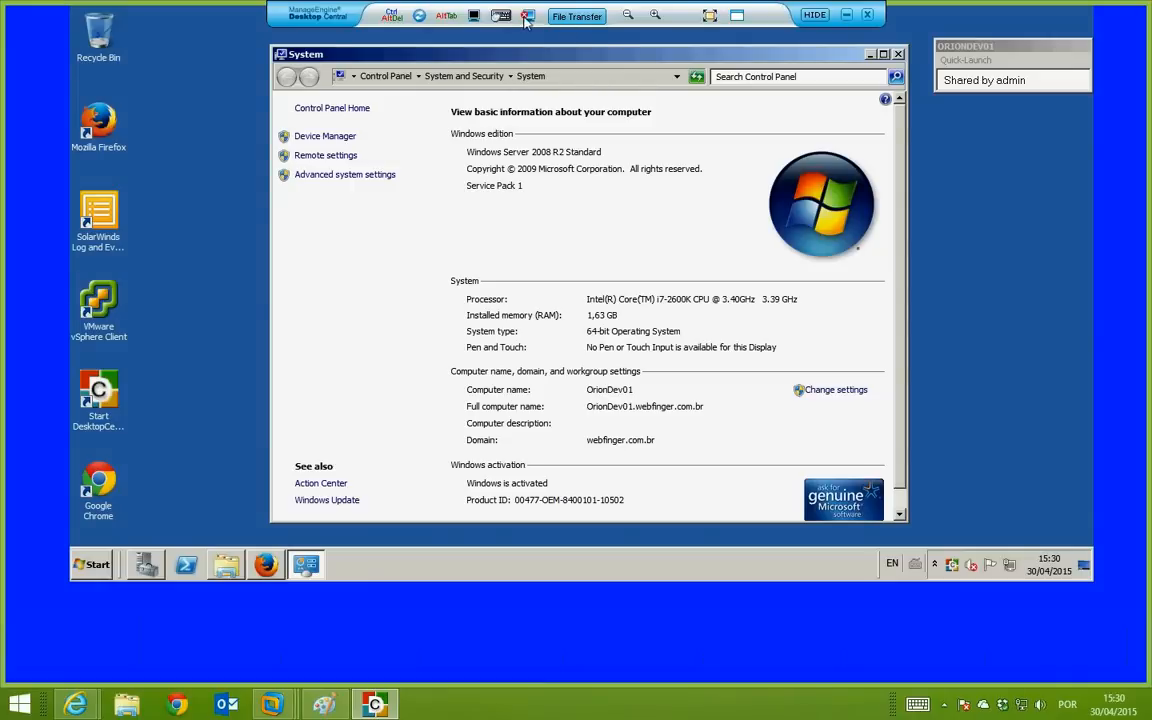
Step: End the ORIONDEV01 remote session, then open and cancel a chat invitation to its user
left_click(869, 16)
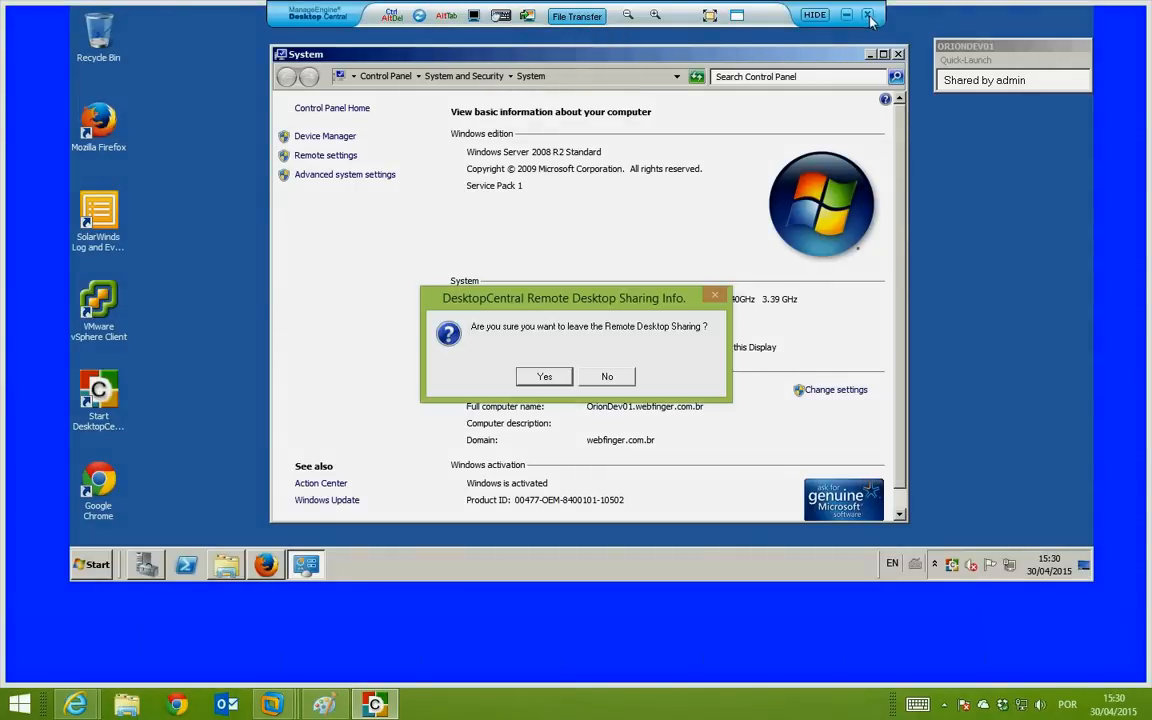
left_click(544, 376)
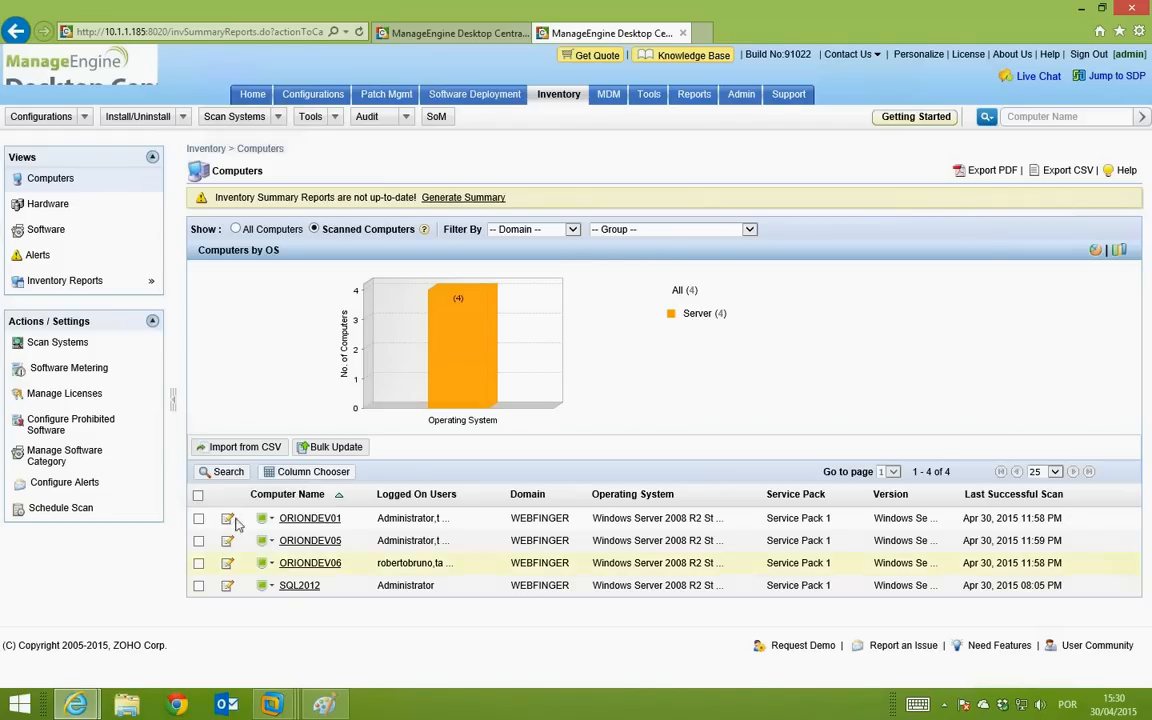
left_click(270, 520)
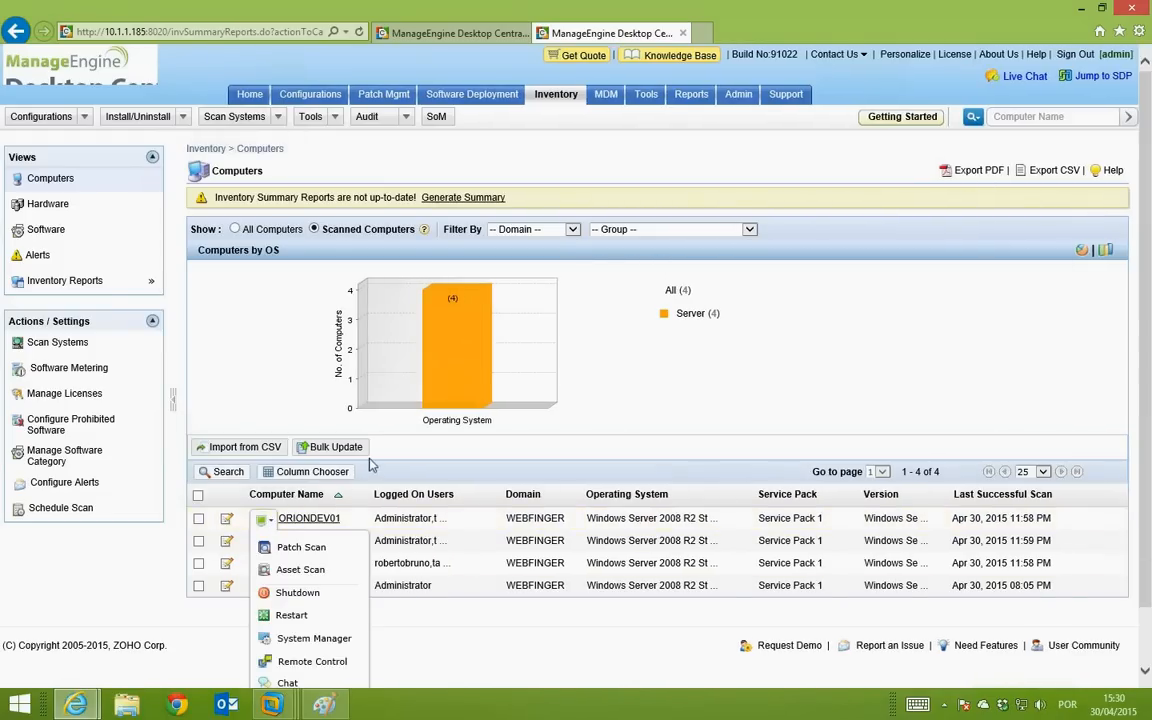
scroll(320, 560, "down", 2)
left_click(306, 621)
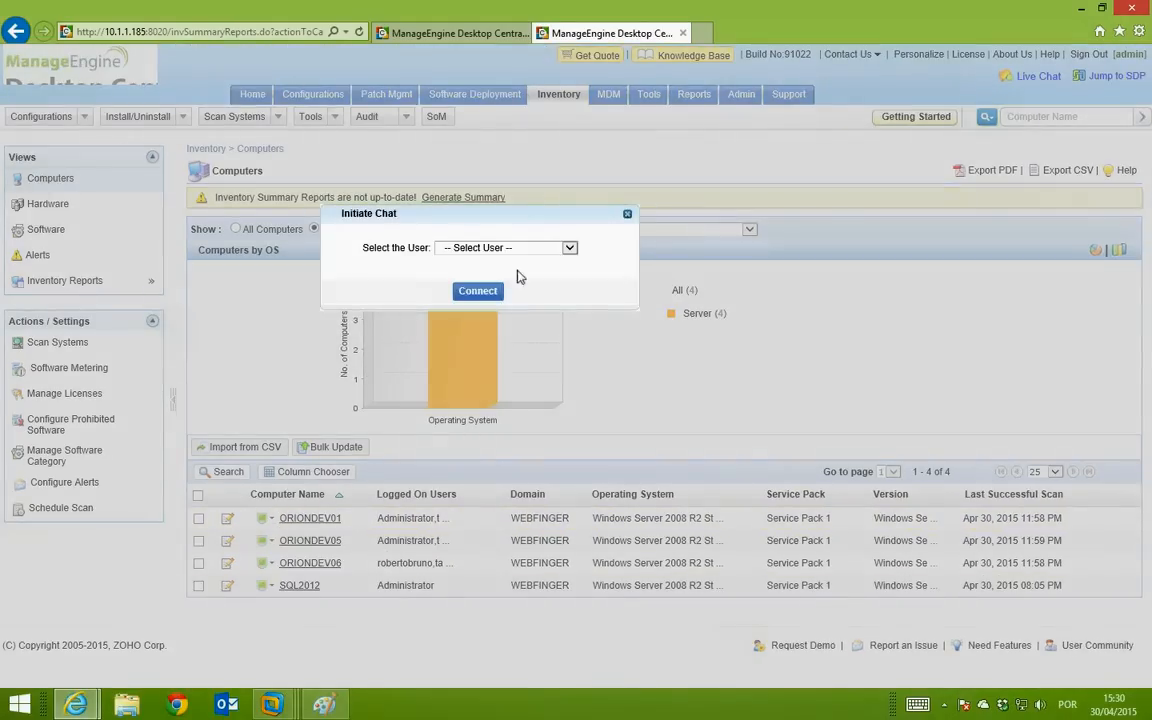
left_click(512, 249)
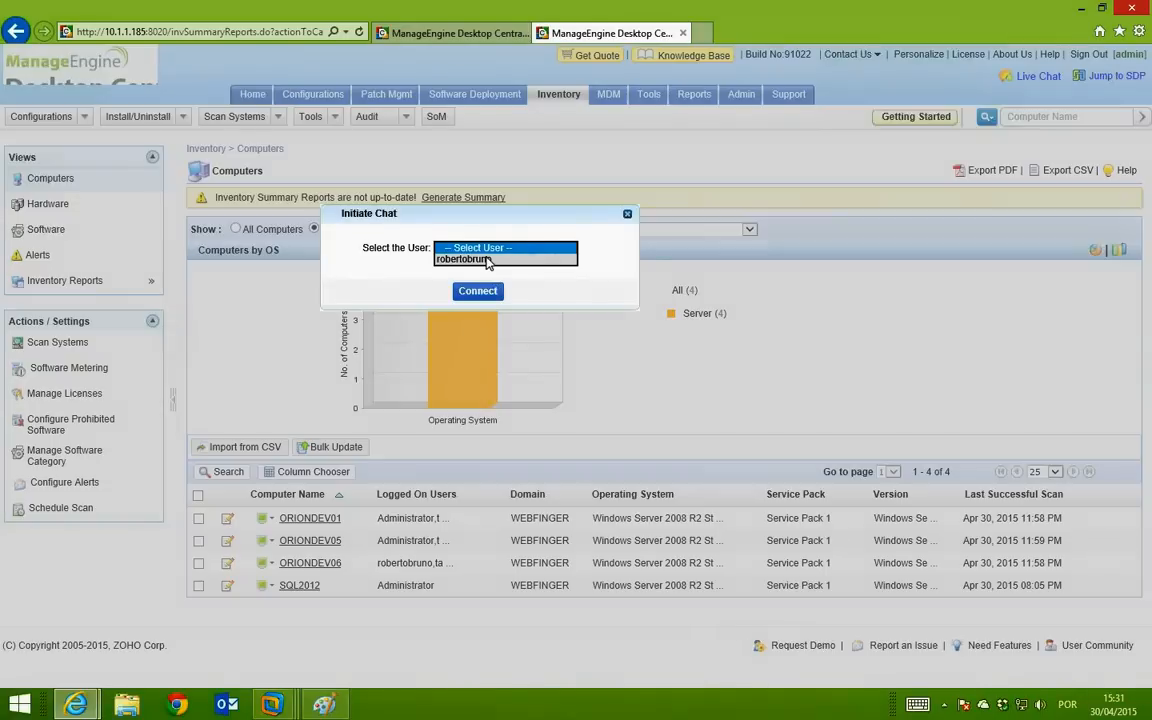
left_click(627, 214)
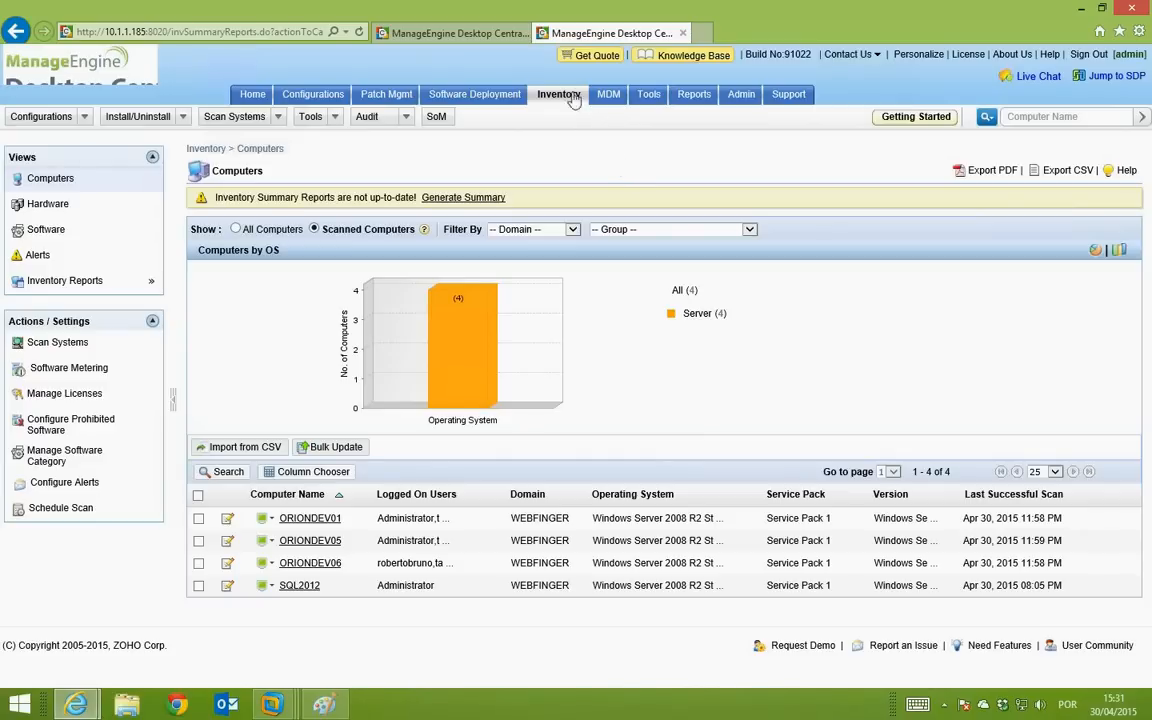
Step: Show the MDM dashboard on the other server's tab: 3 devices and 10 blacklisted apps
left_click(608, 94)
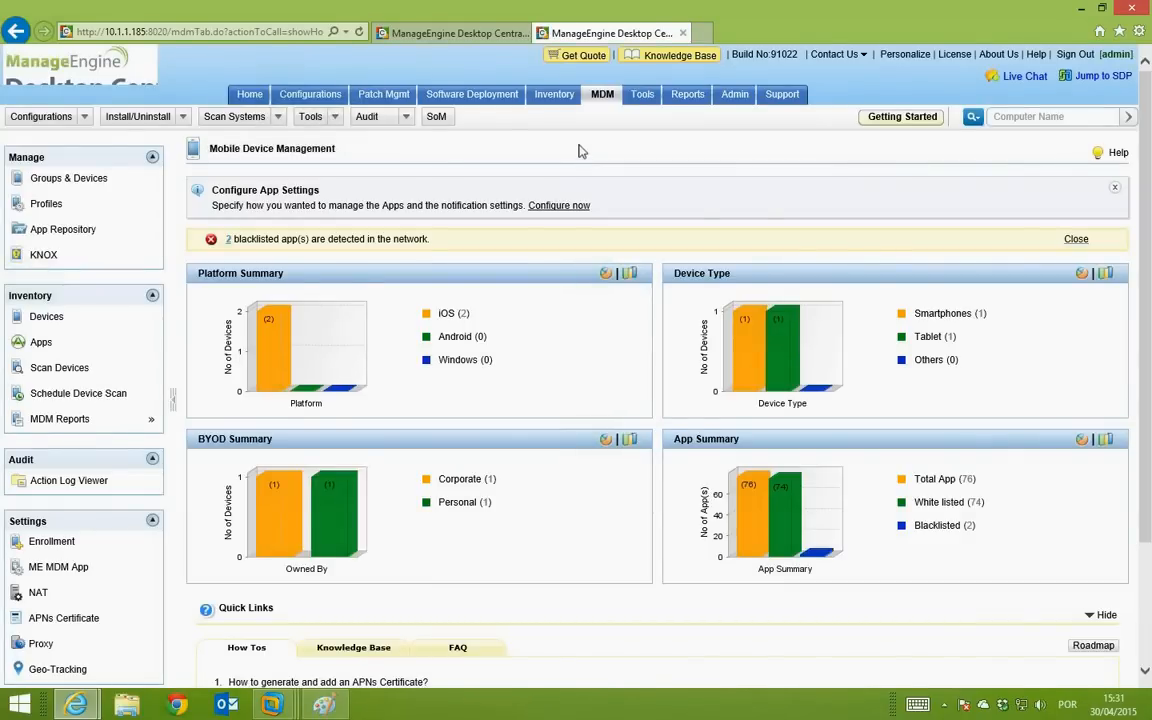
left_click(436, 35)
left_click(608, 95)
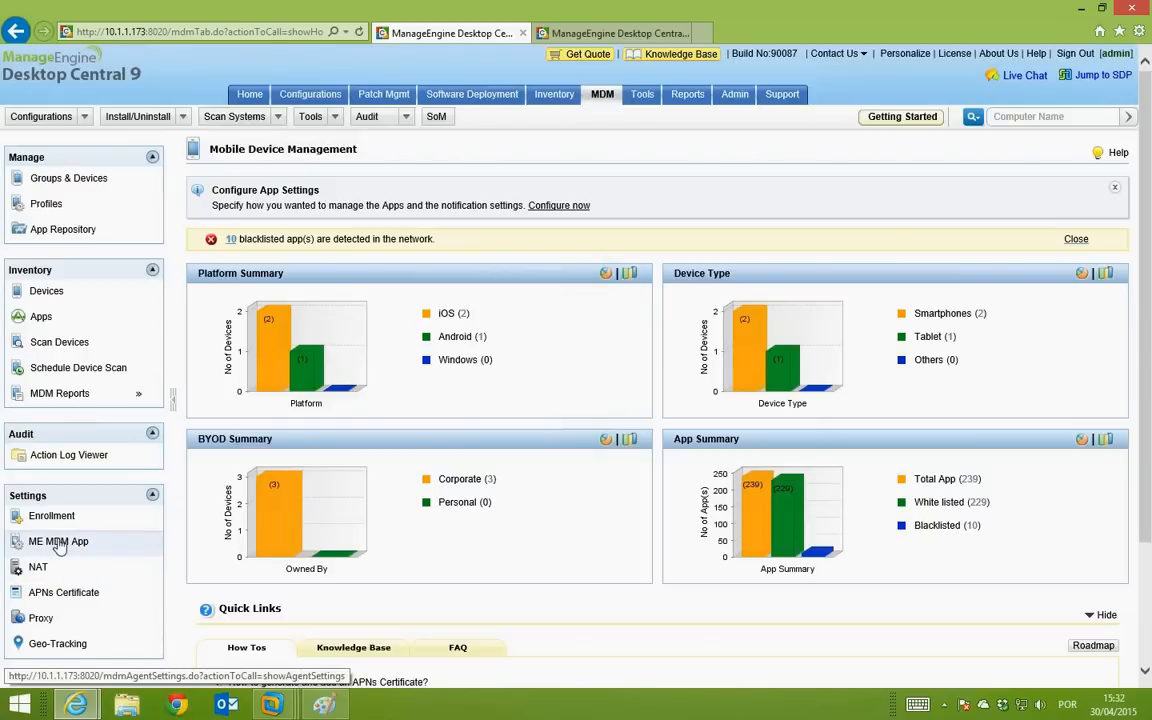
Step: Check the NAT and ME MDM App settings, then view the three enrolled devices
left_click(50, 598)
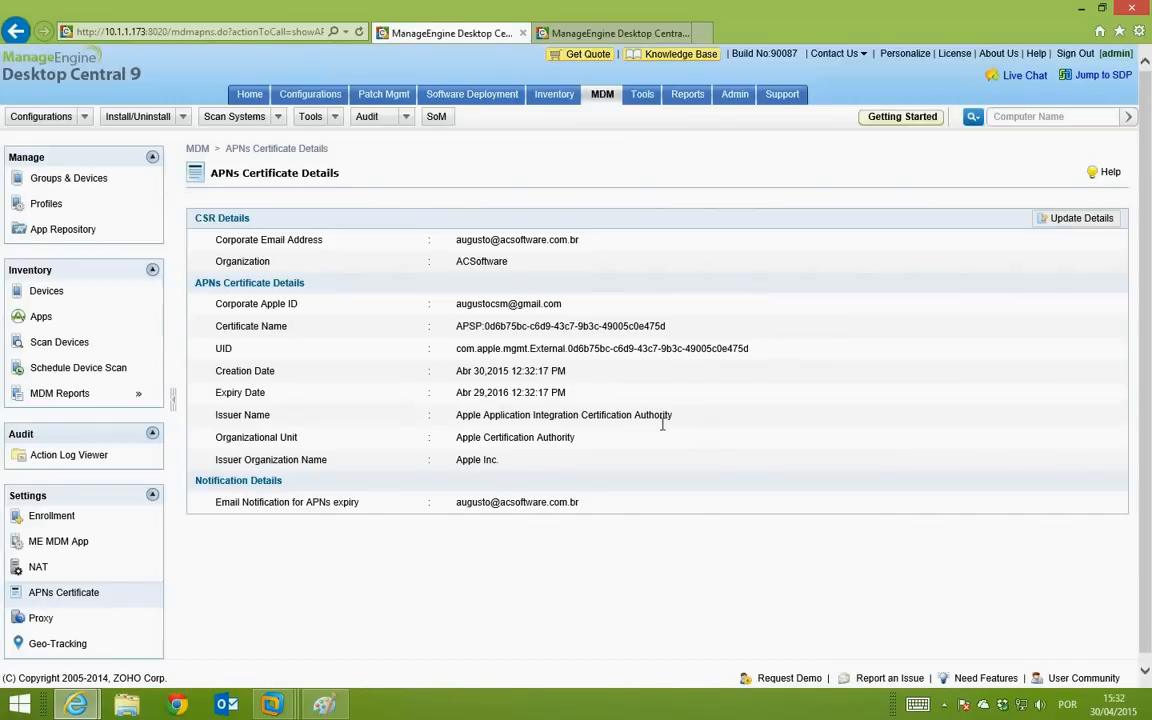
left_click(37, 568)
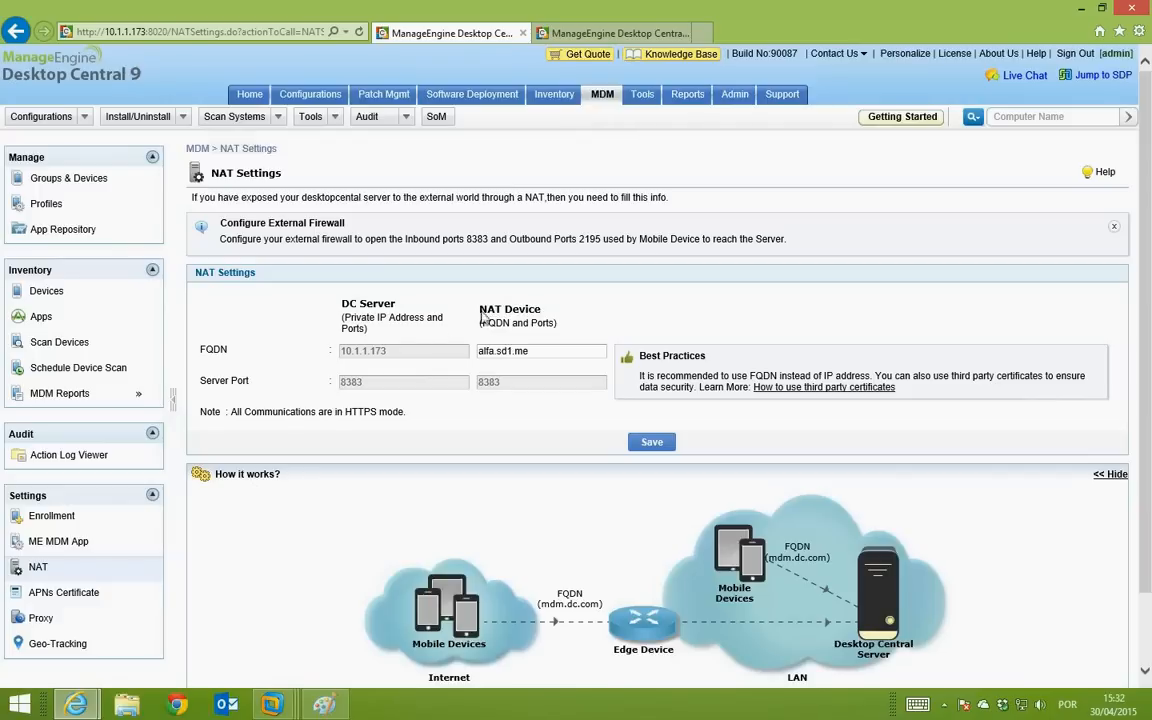
left_click(58, 540)
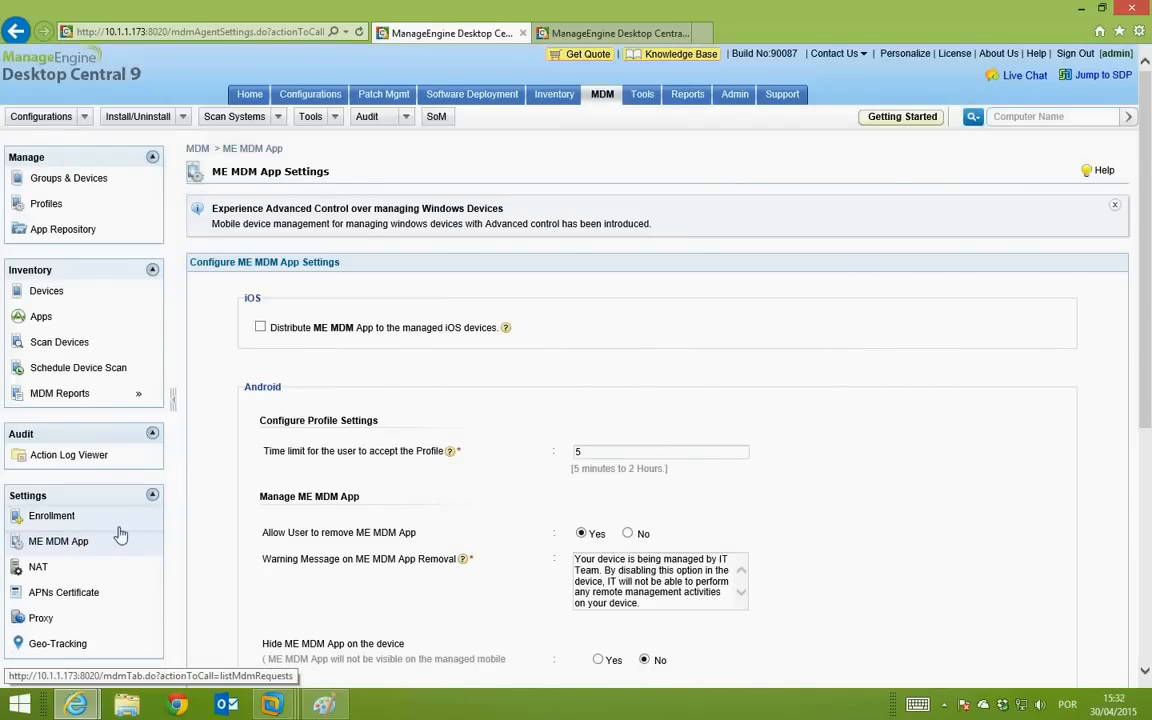
left_click(45, 517)
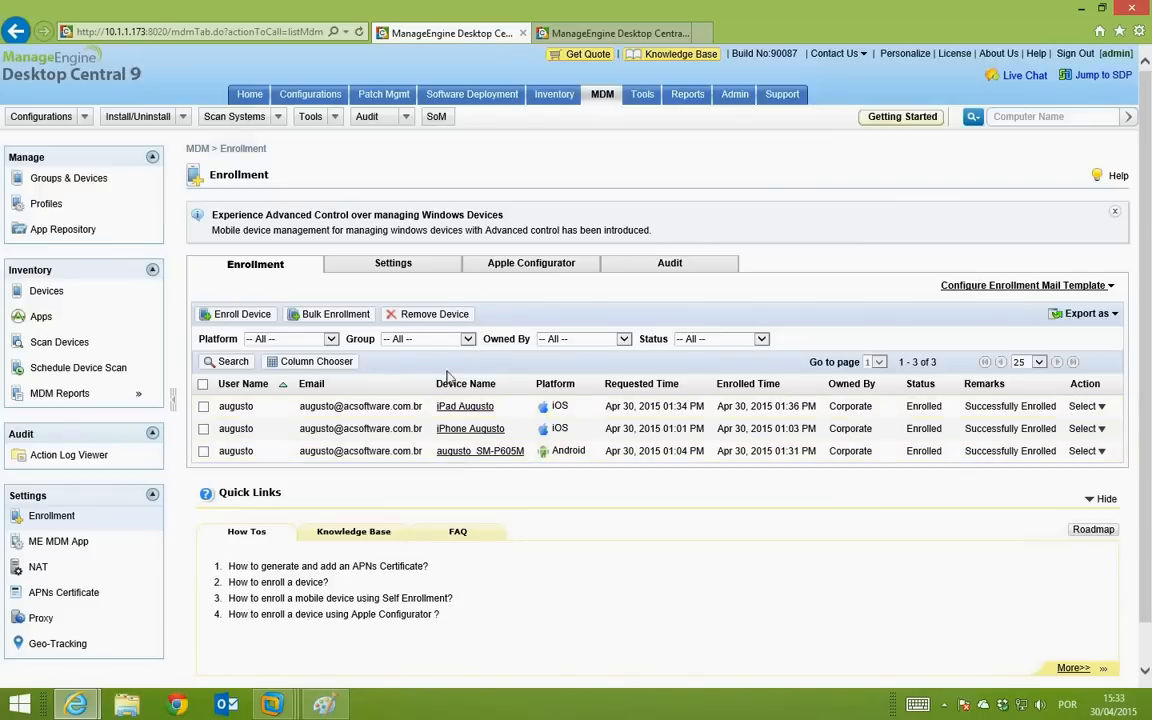
Step: Choose iOS Profile from the Create Profile menu on the empty Profiles page
left_click(68, 210)
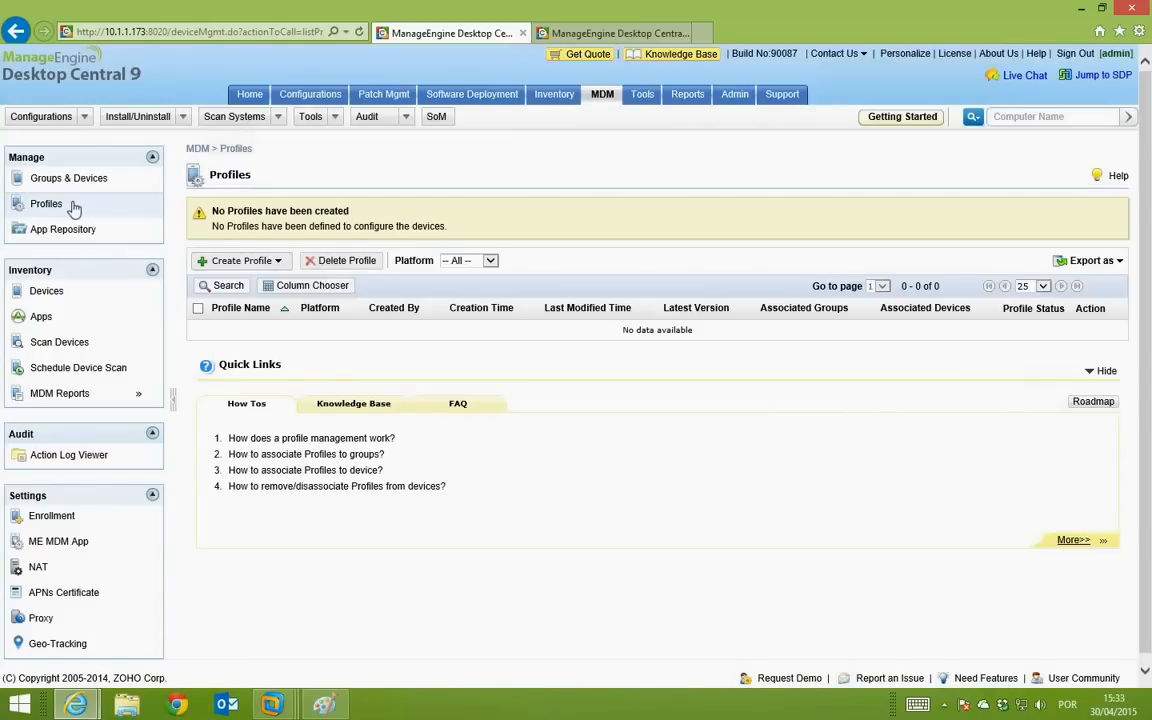
left_click(228, 260)
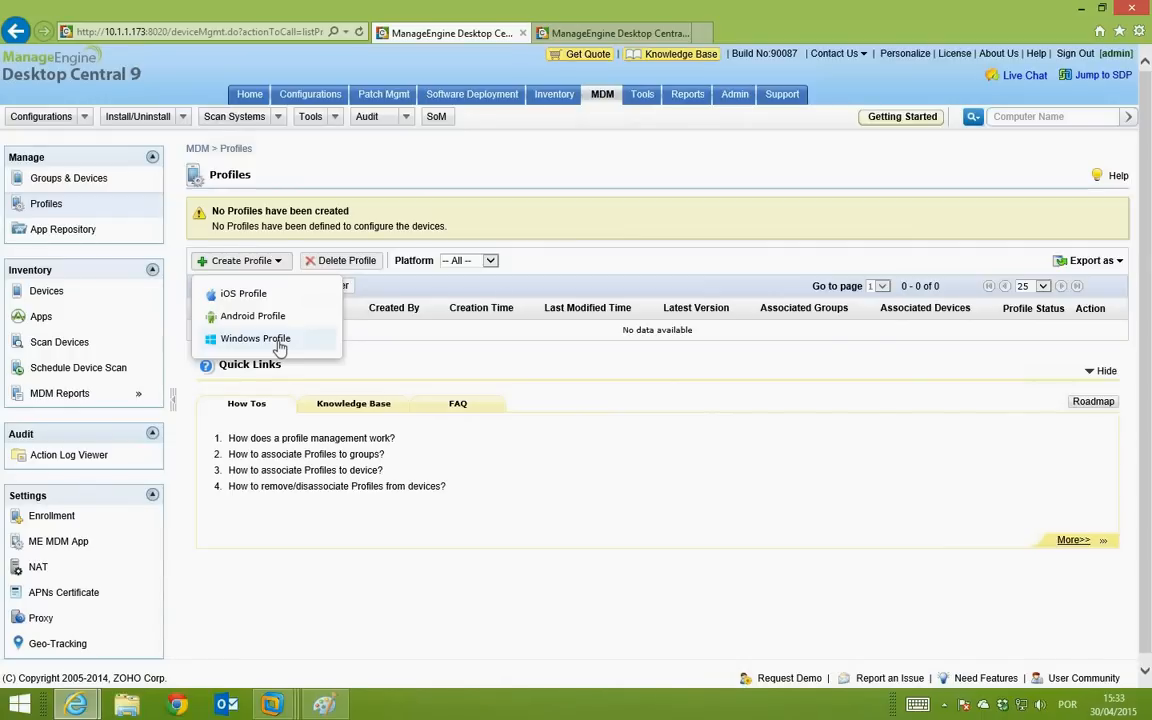
left_click(268, 296)
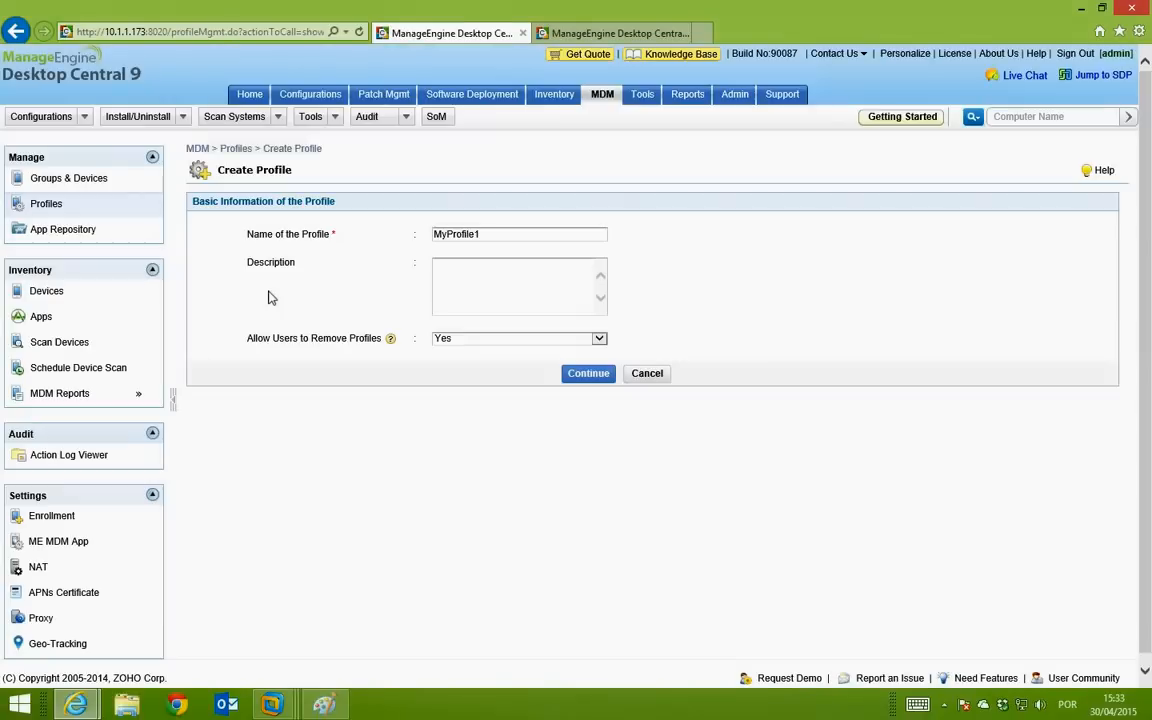
Step: Replace the default name MyProfile1 with 'Dispositivos Particulares' and continue
left_click_drag(496, 229, 428, 224)
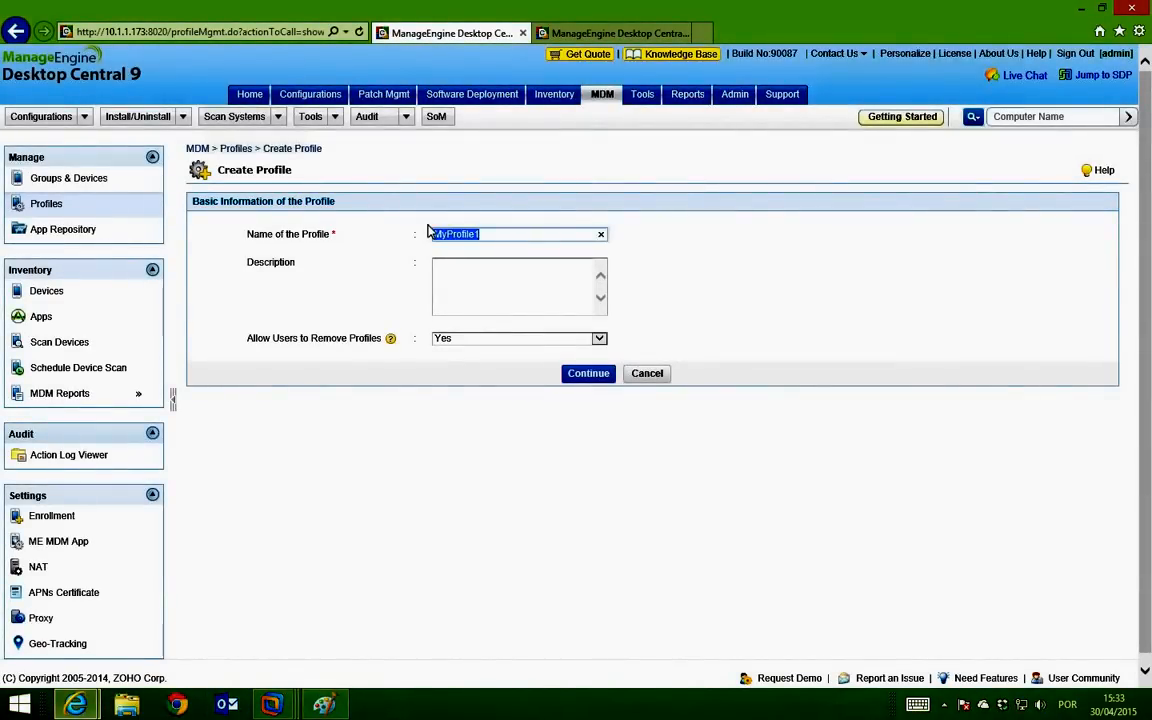
key("BackSpace")
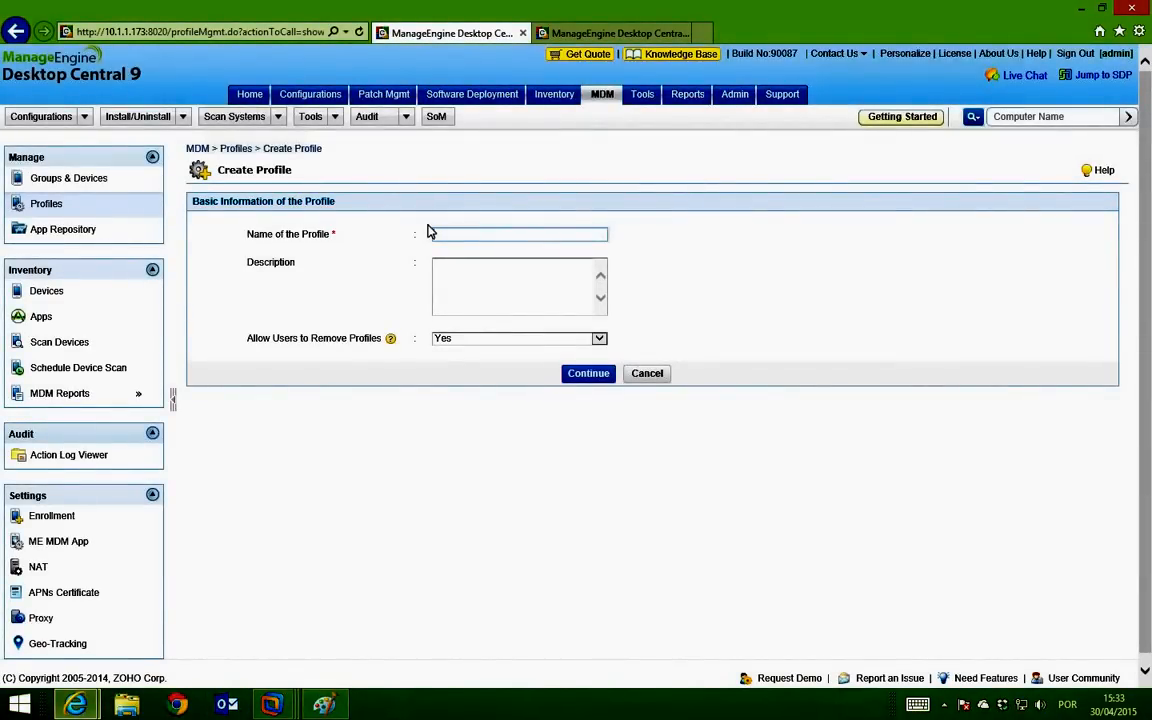
type("Dispositivos Particula")
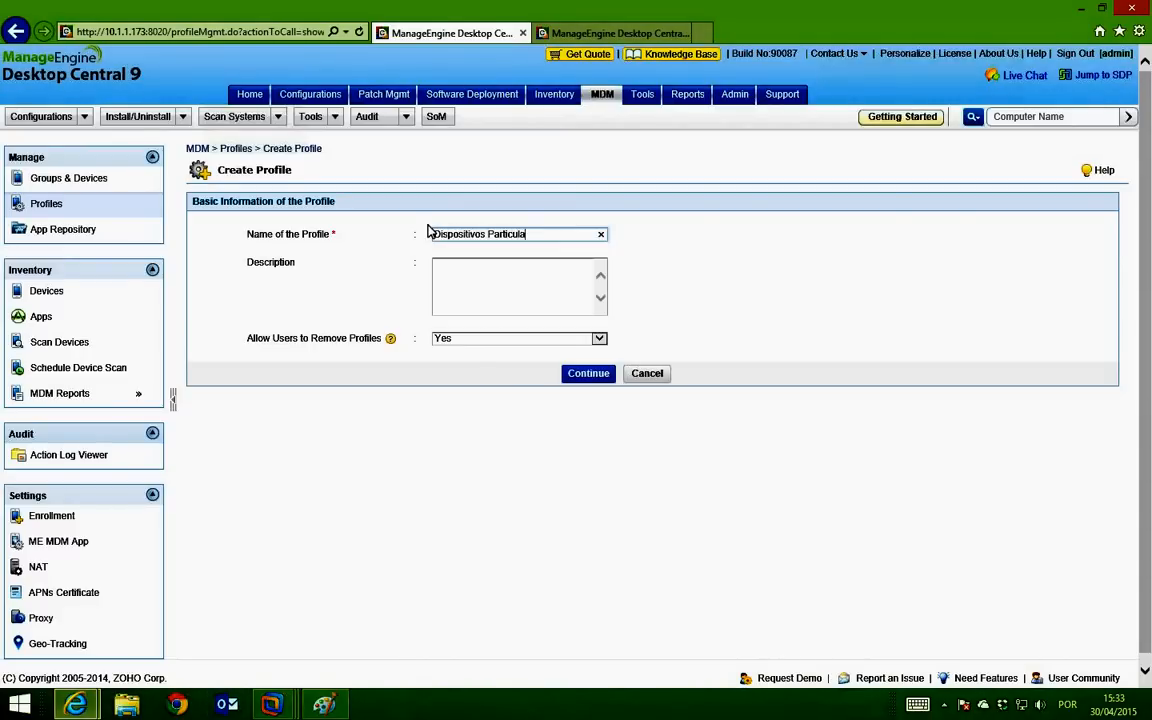
type("res")
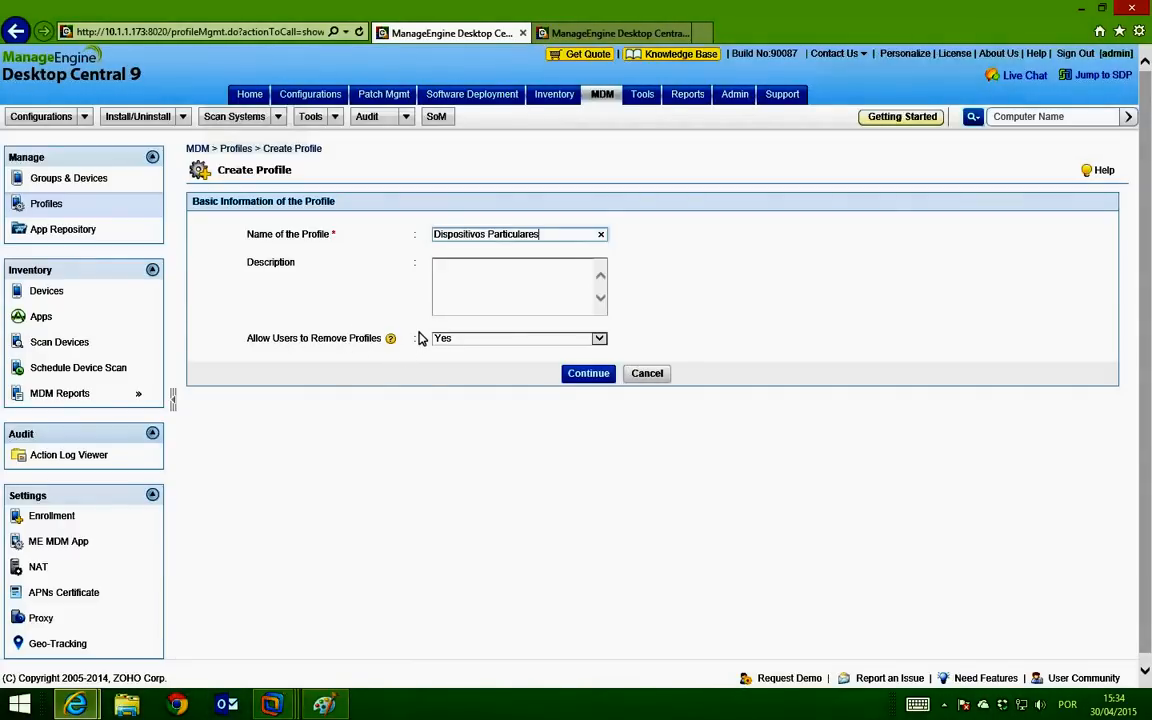
left_click(607, 376)
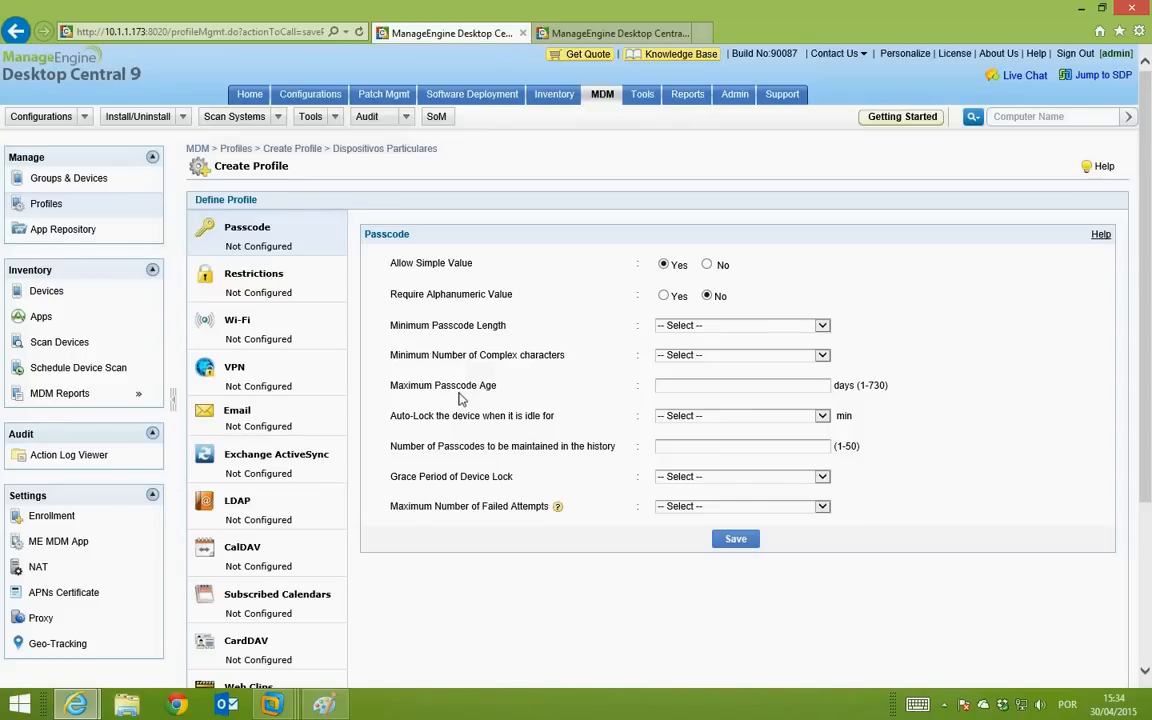
Step: Open Restrictions for Dispositivos Particulares and scroll through its device, iCloud and privacy options
left_click(293, 291)
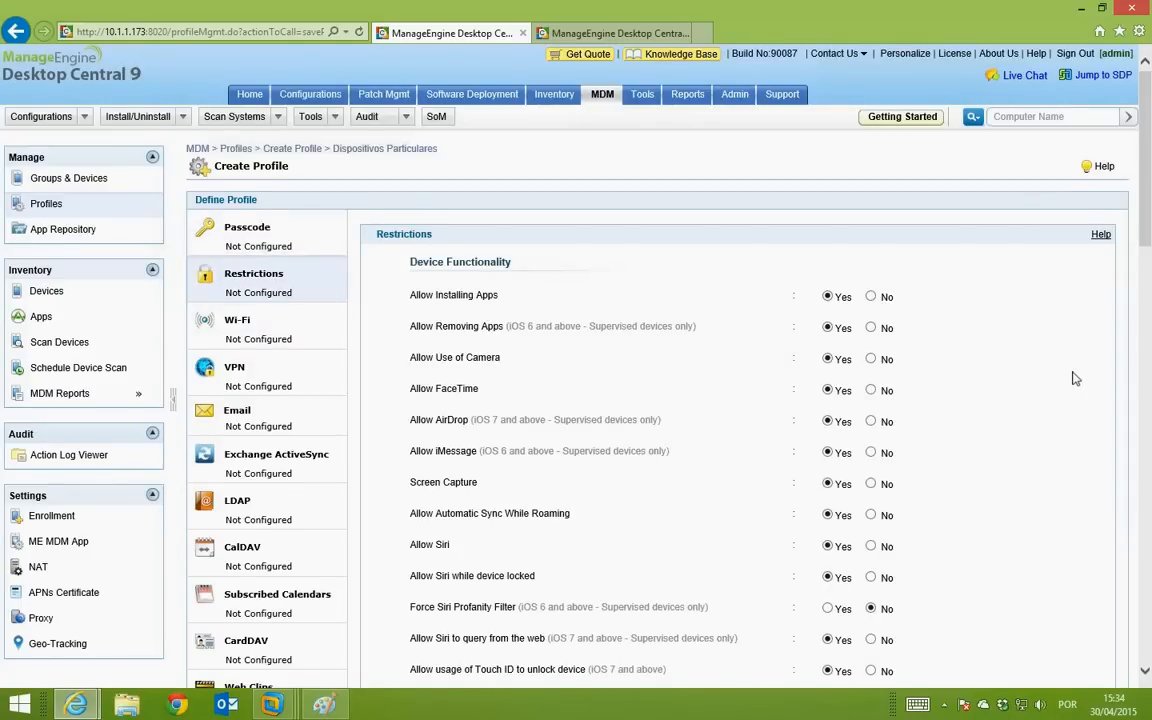
scroll(1073, 378, "down", 5)
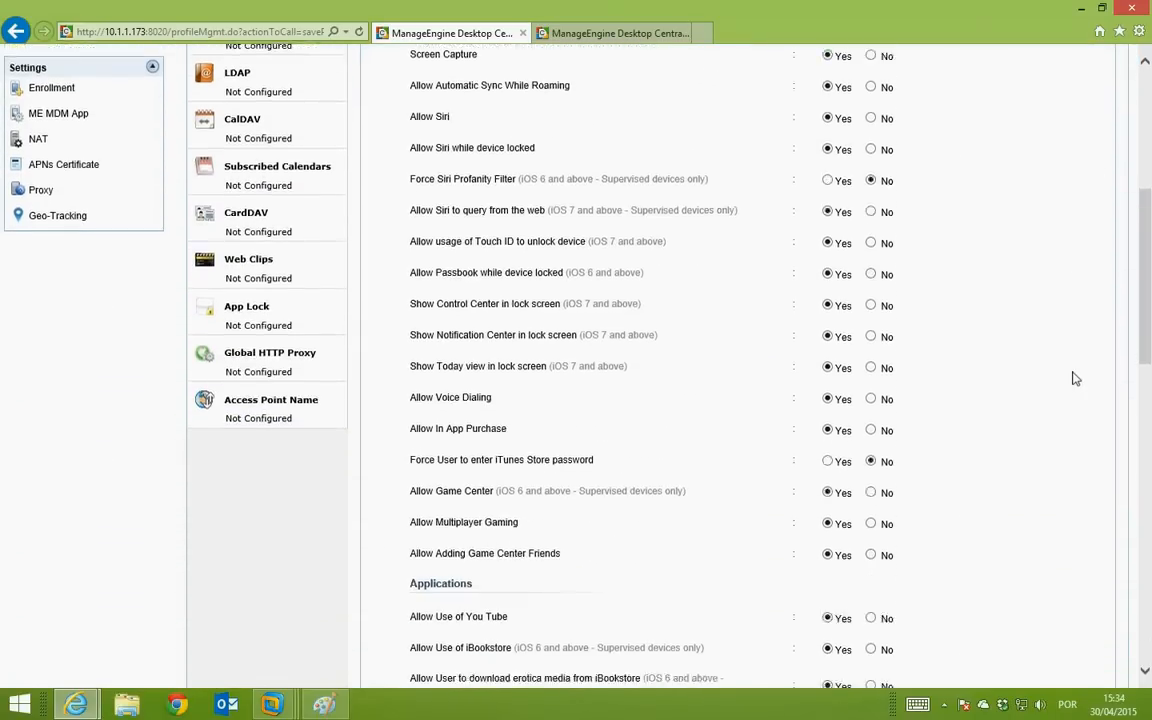
scroll(1073, 378, "down", 10)
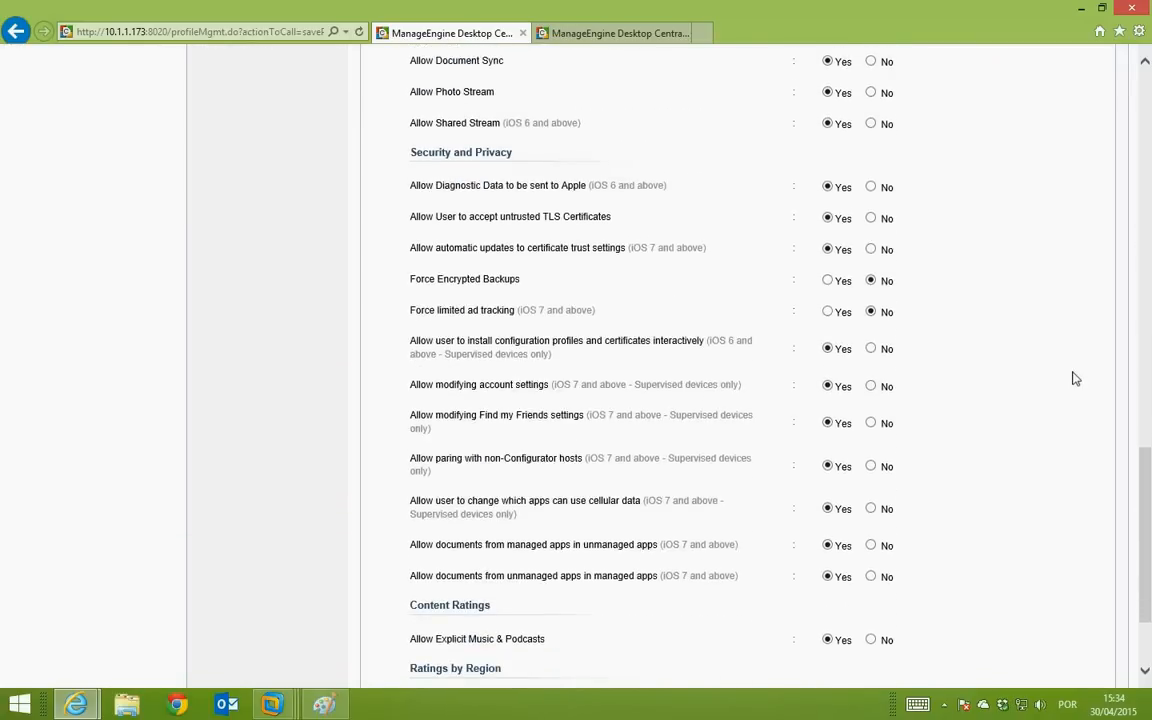
scroll(1073, 378, "up", 10)
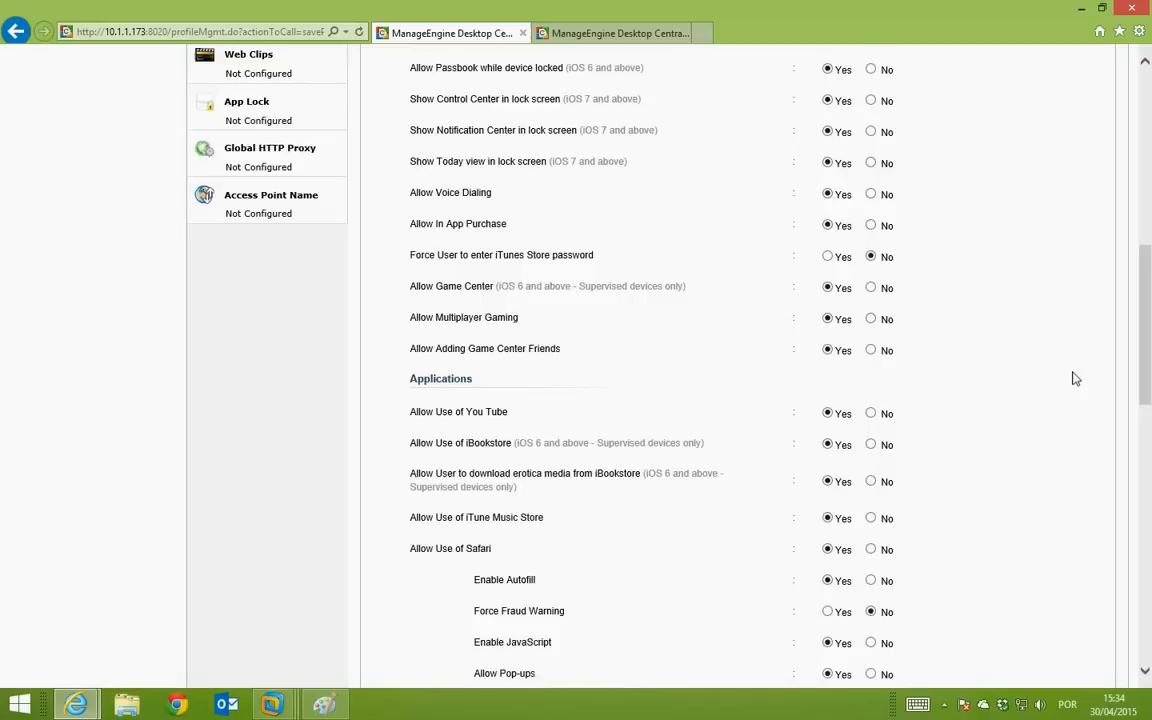
scroll(1073, 378, "up", 6)
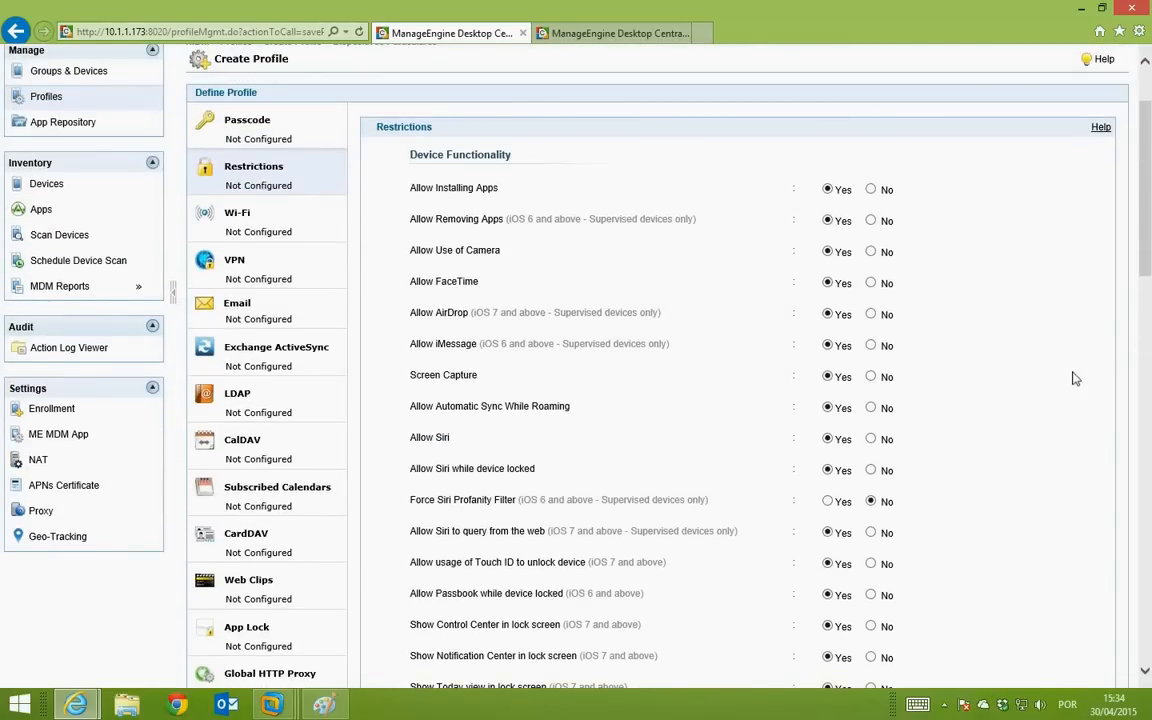
scroll(1000, 350, "down", 2)
scroll(905, 231, "up", 4)
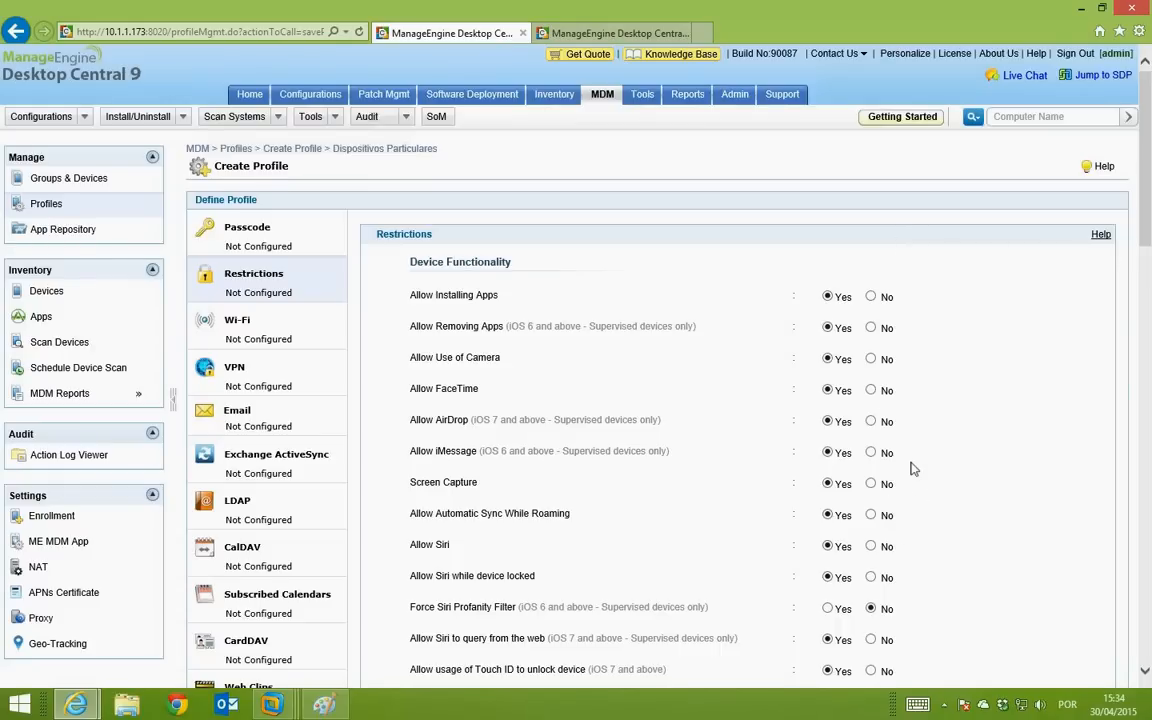
scroll(911, 468, "down", 3)
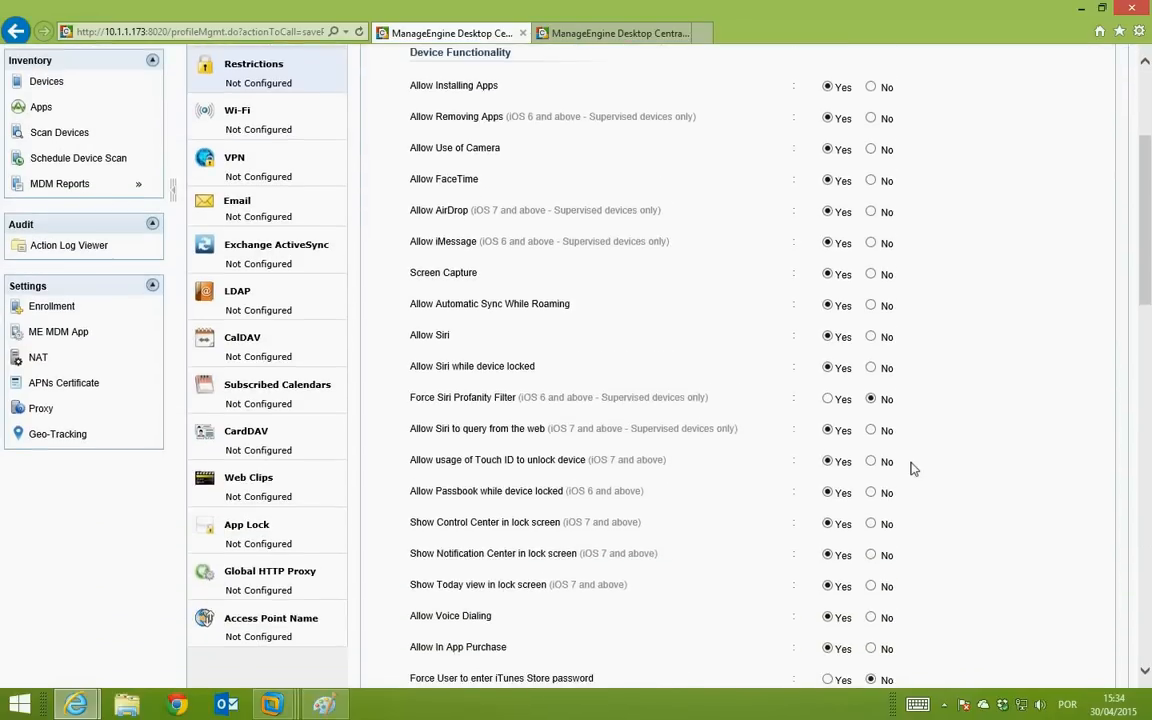
scroll(911, 468, "down", 3)
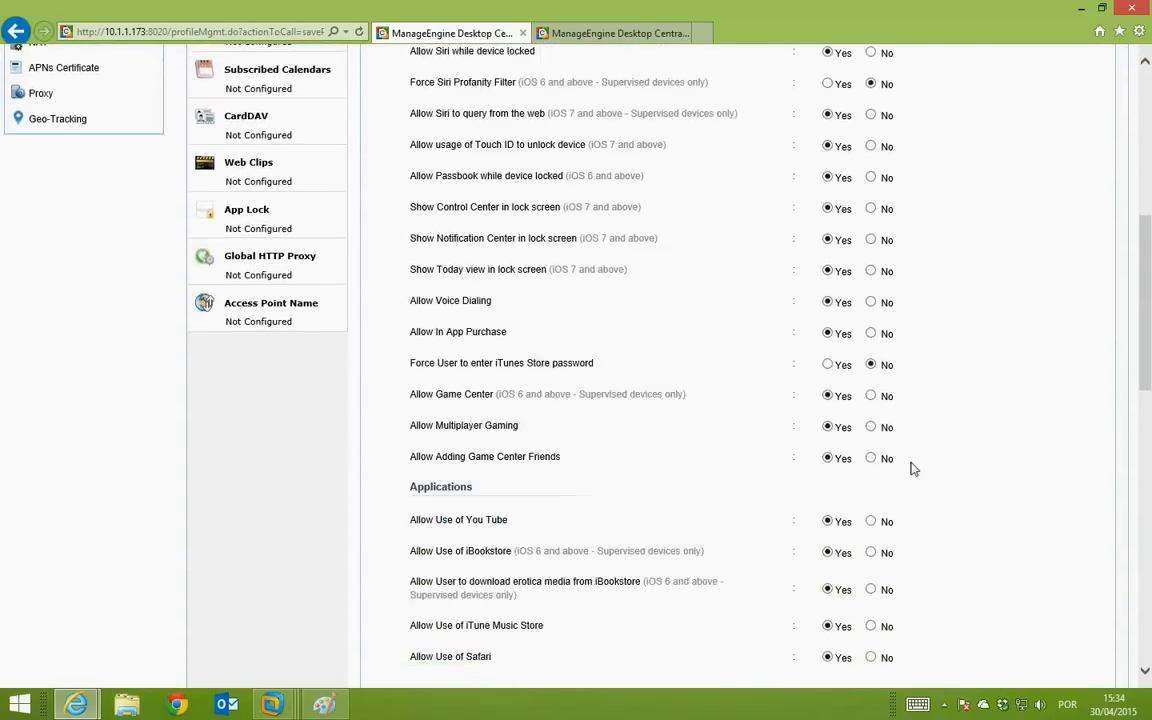
scroll(911, 468, "down", 2)
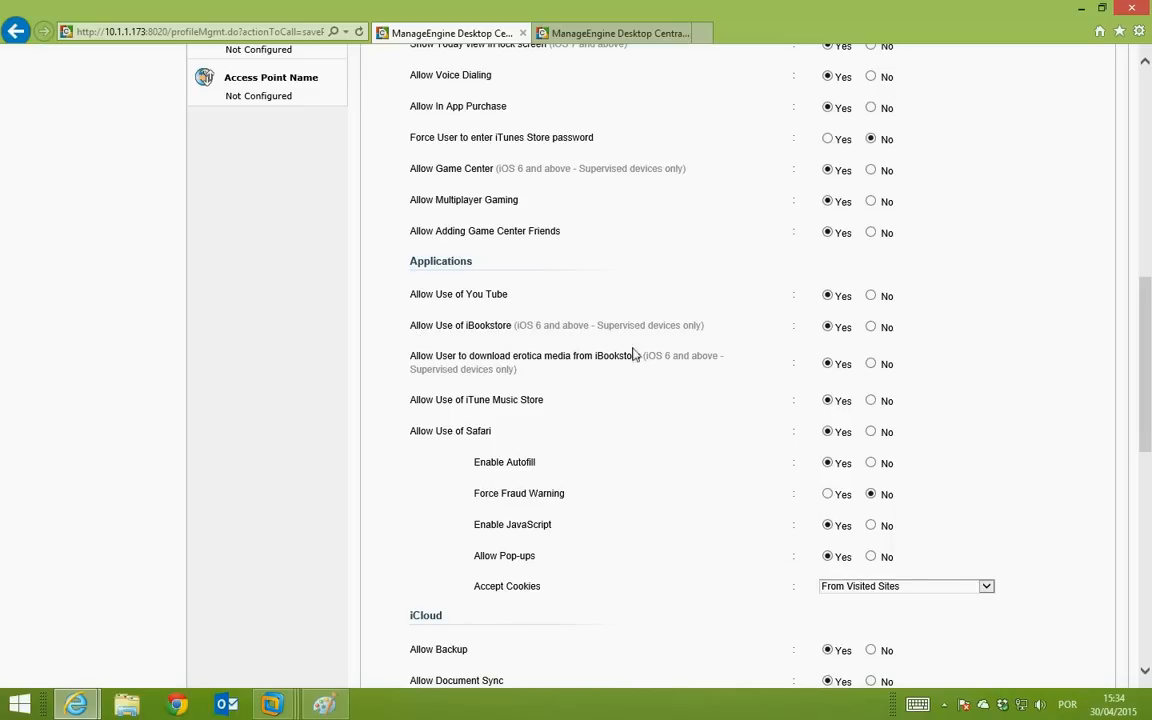
scroll(590, 320, "down", 1)
scroll(651, 352, "down", 3)
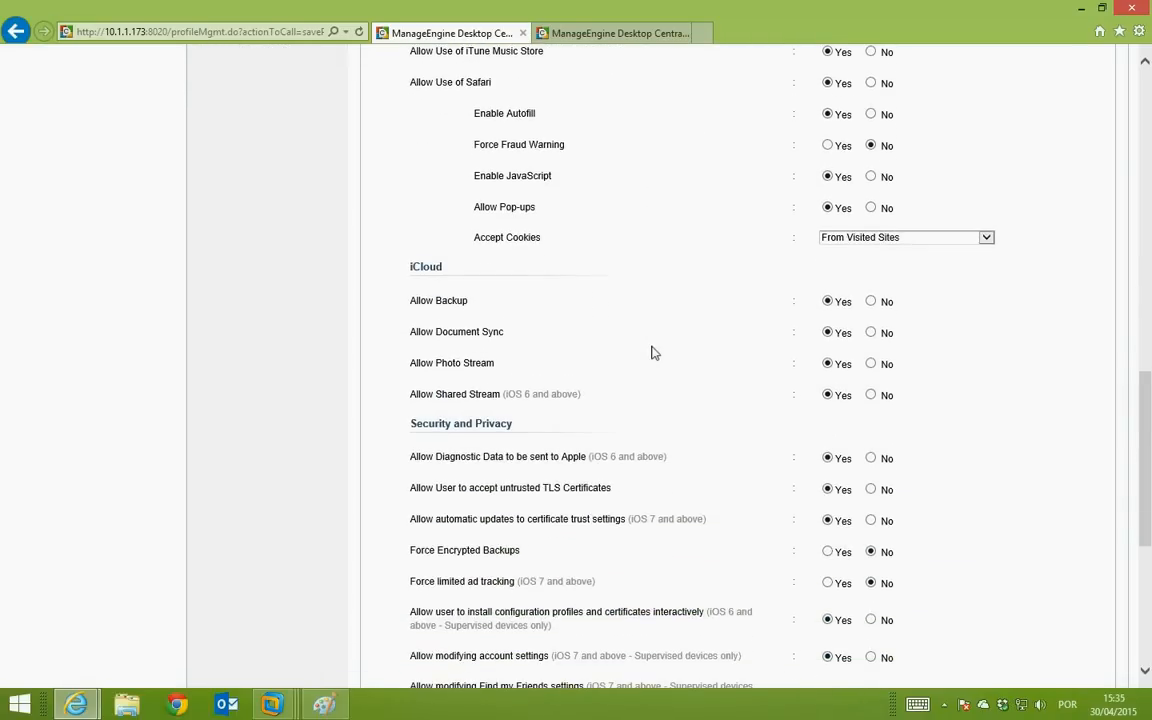
scroll(651, 352, "down", 2)
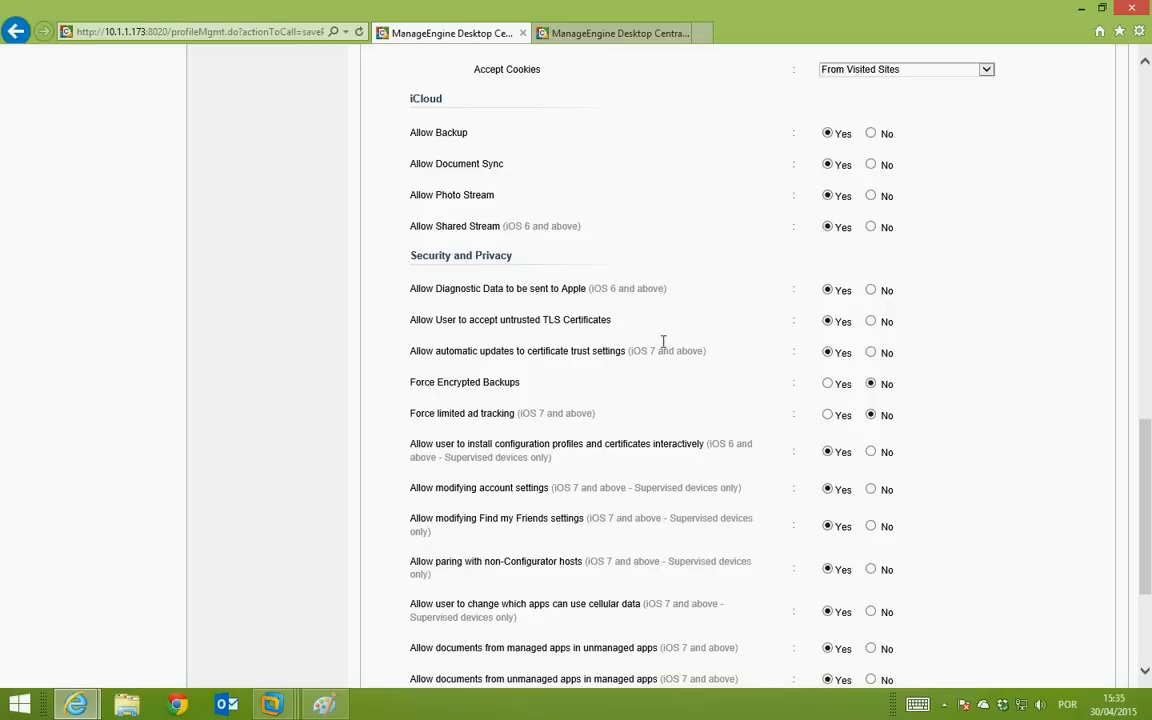
scroll(688, 355, "down", 1)
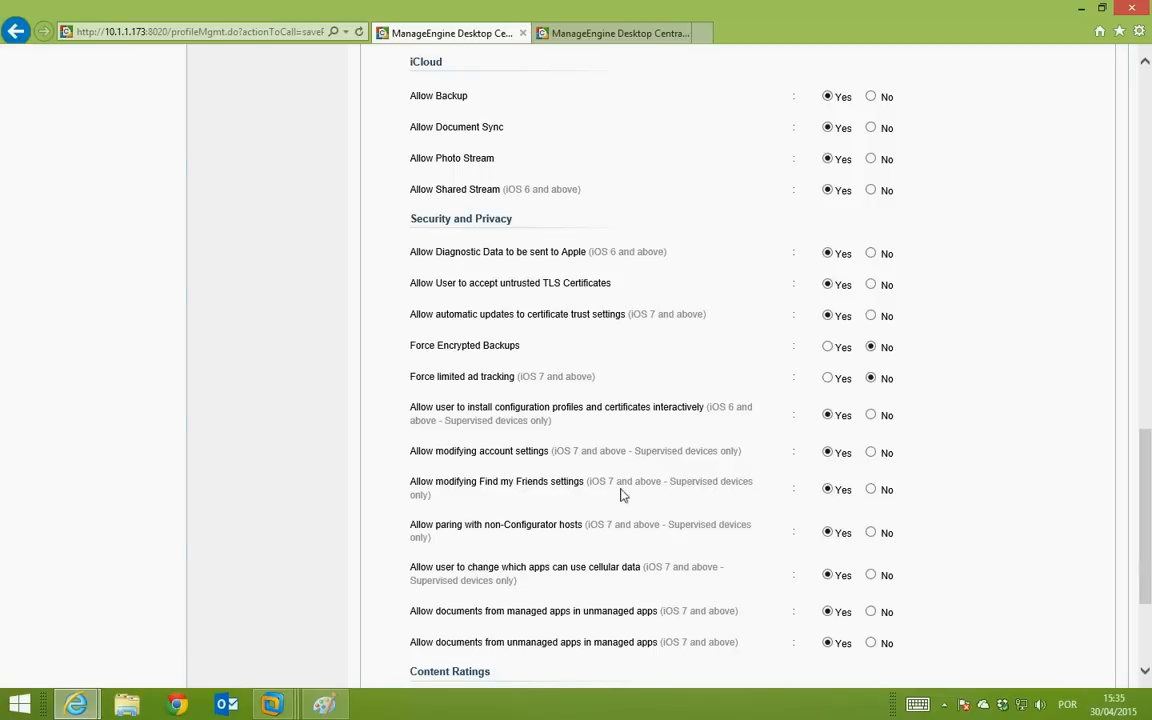
scroll(615, 482, "down", 1)
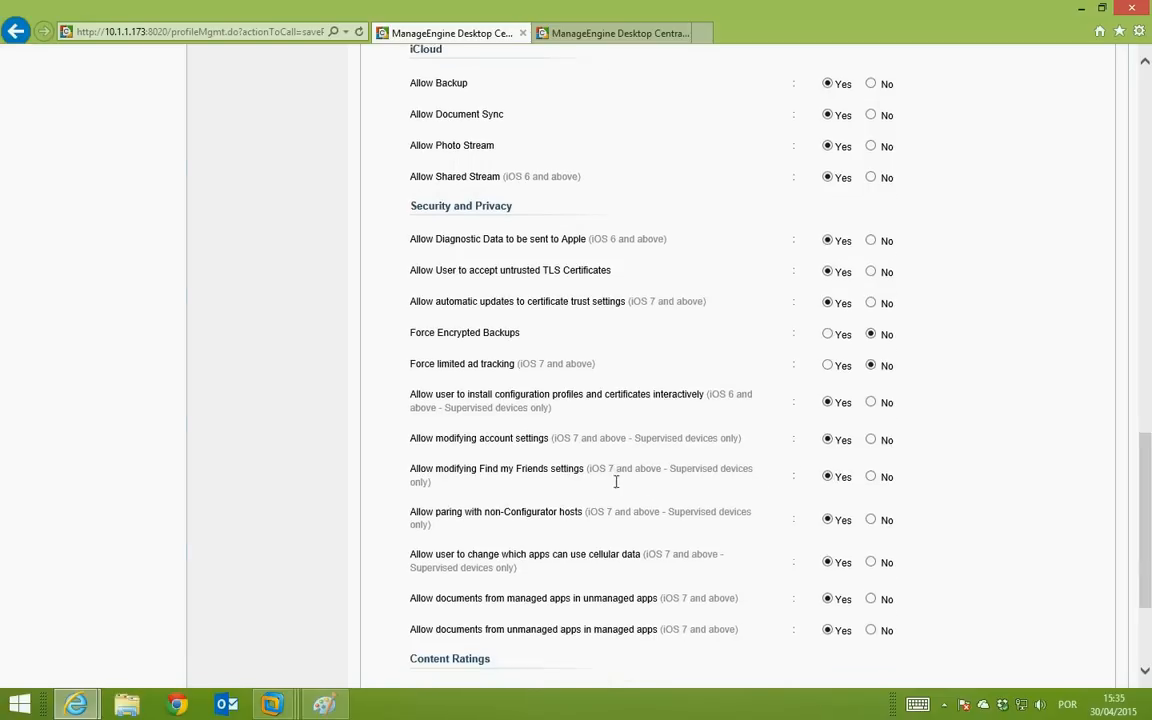
scroll(615, 482, "down", 3)
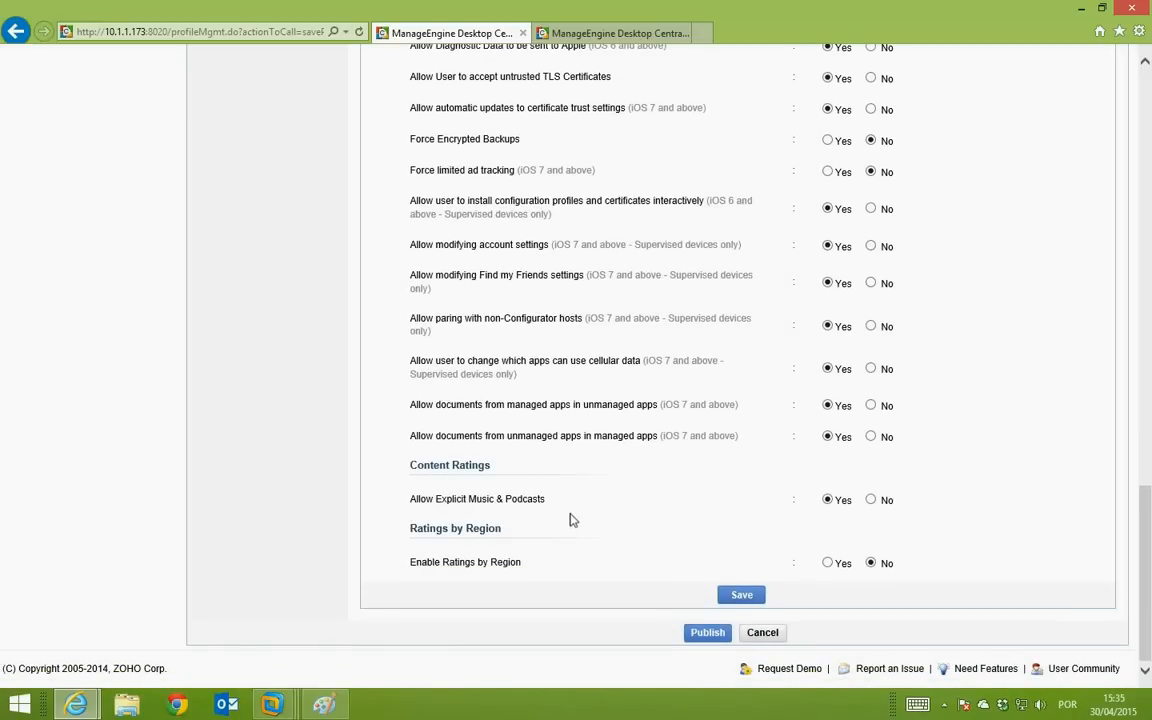
scroll(571, 519, "up", 7)
scroll(571, 519, "up", 14)
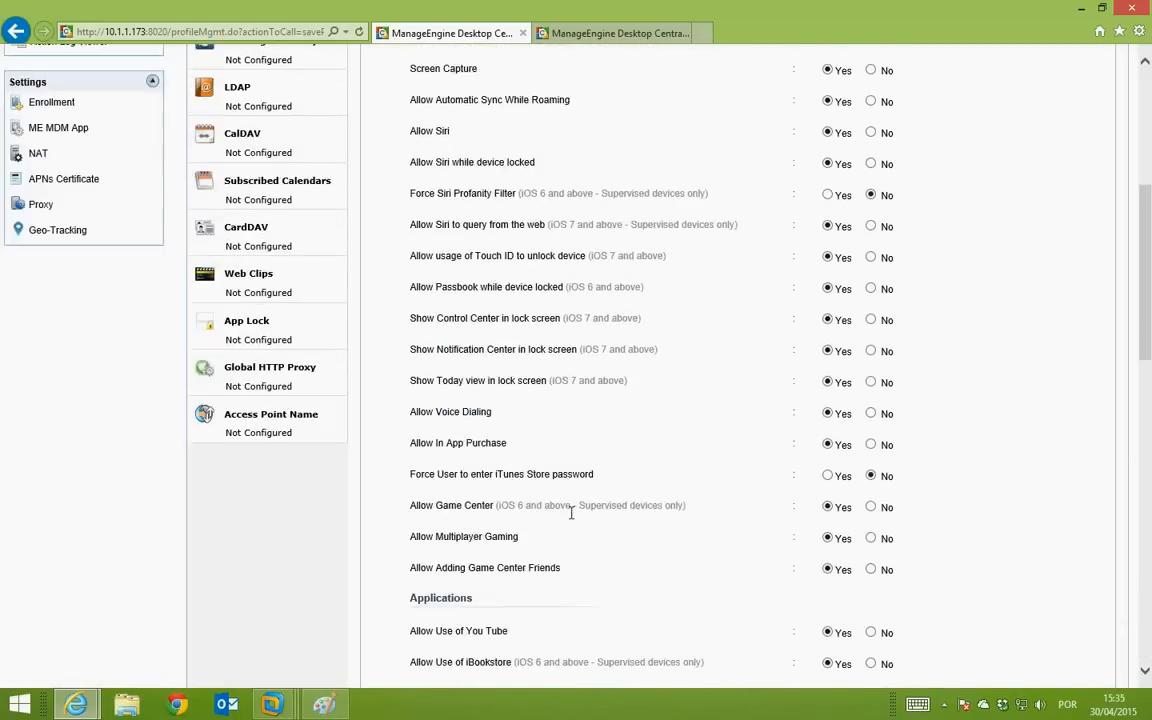
scroll(561, 505, "up", 4)
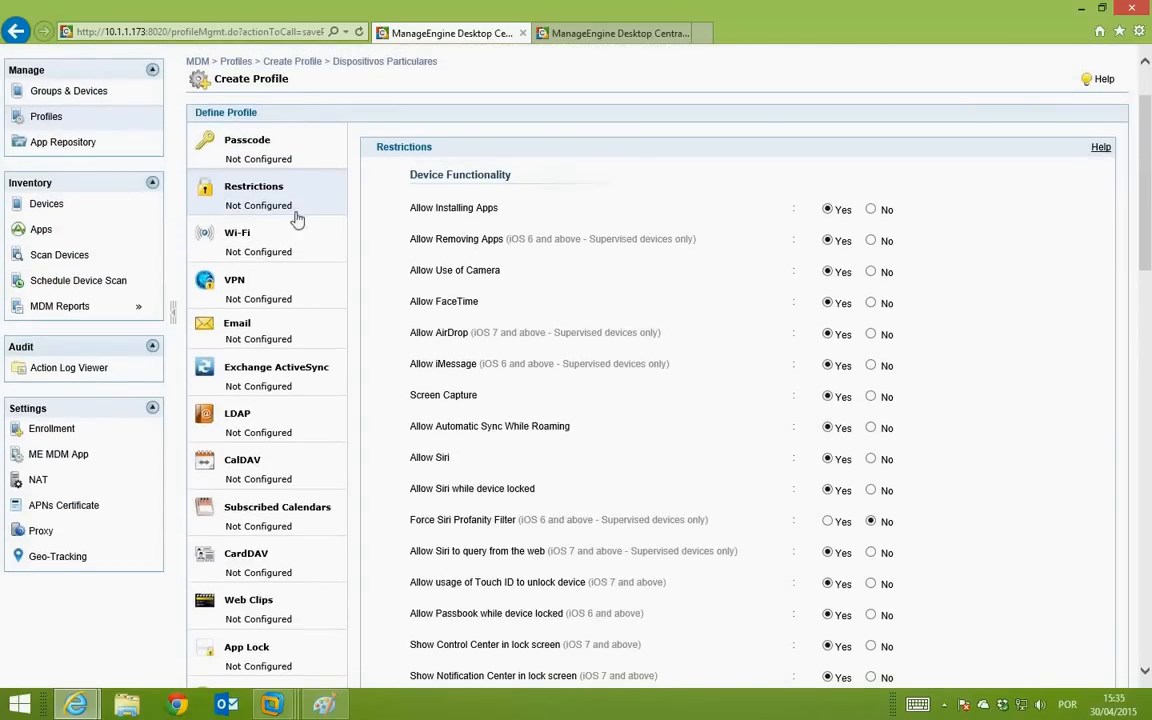
left_click(268, 243)
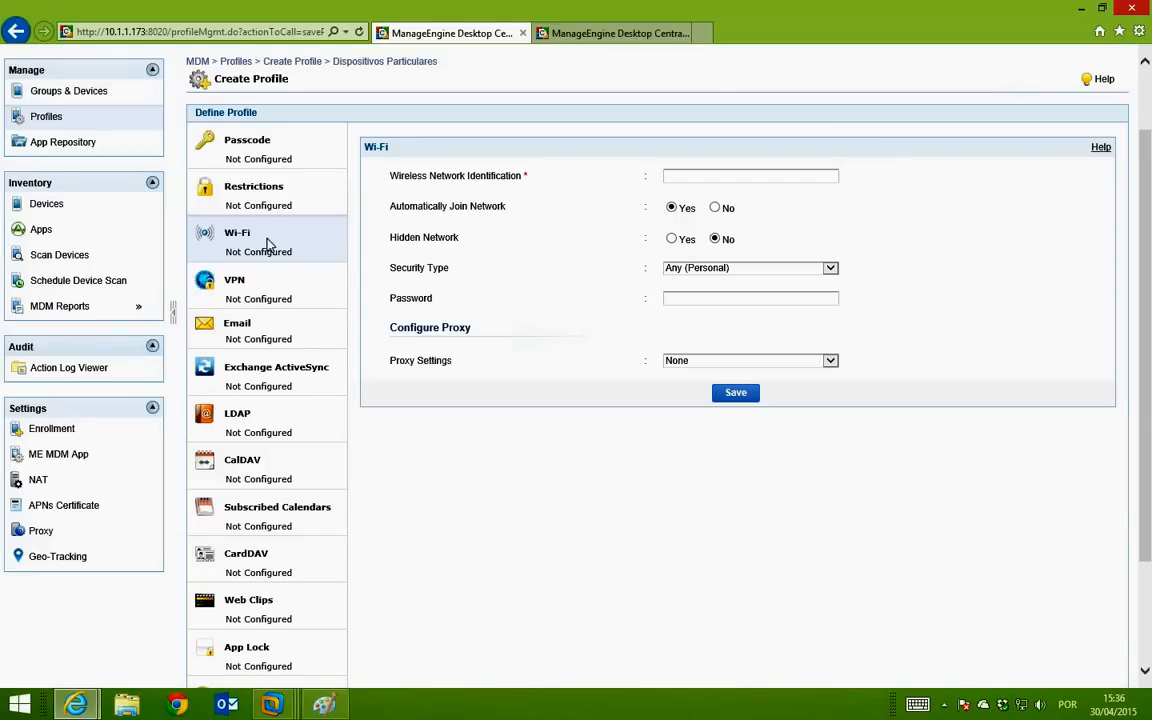
left_click(307, 288)
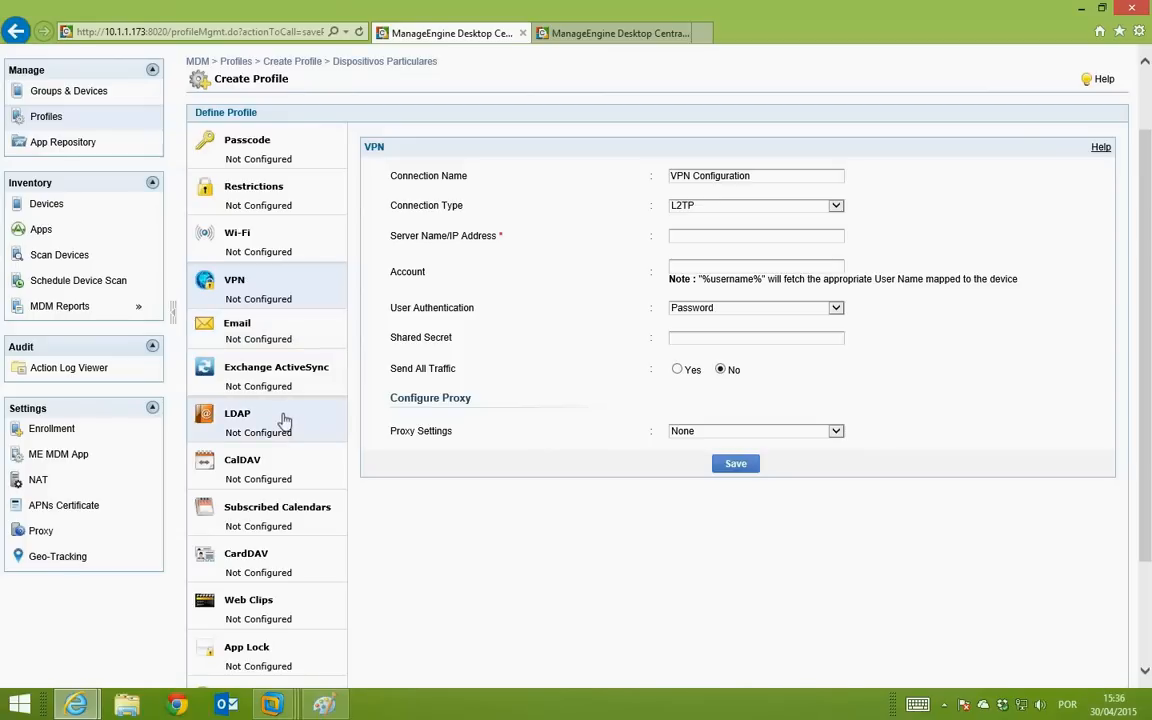
left_click(294, 469)
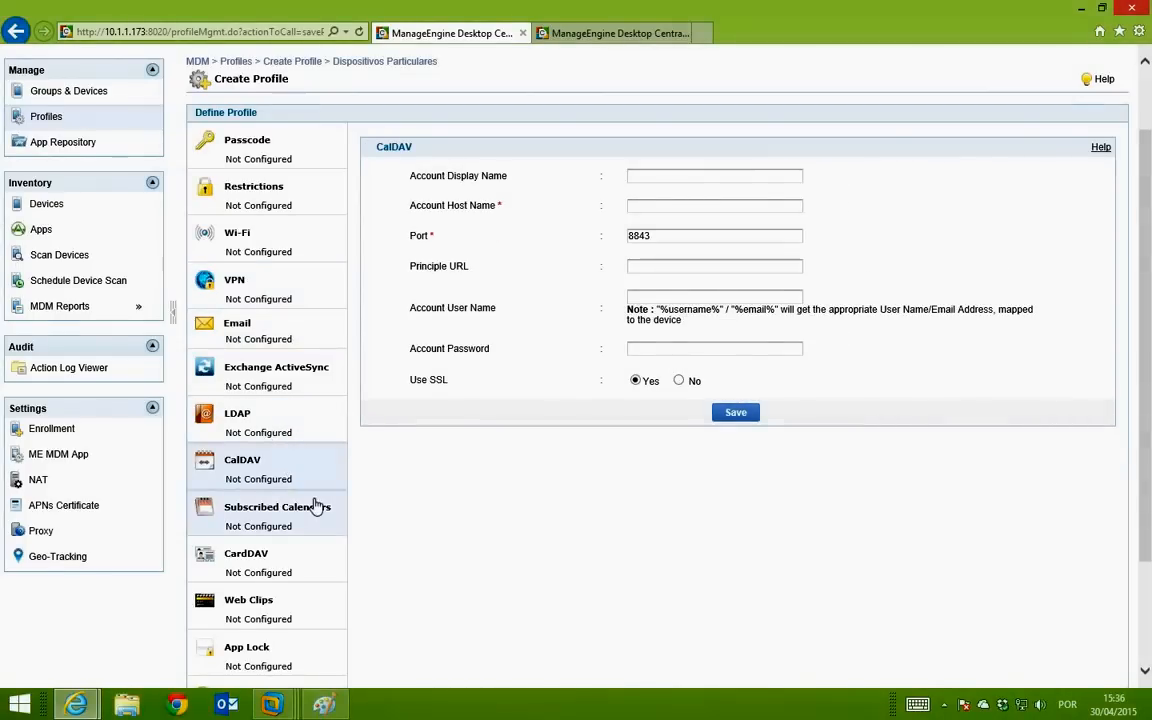
scroll(316, 507, "down", 1)
scroll(316, 507, "down", 1)
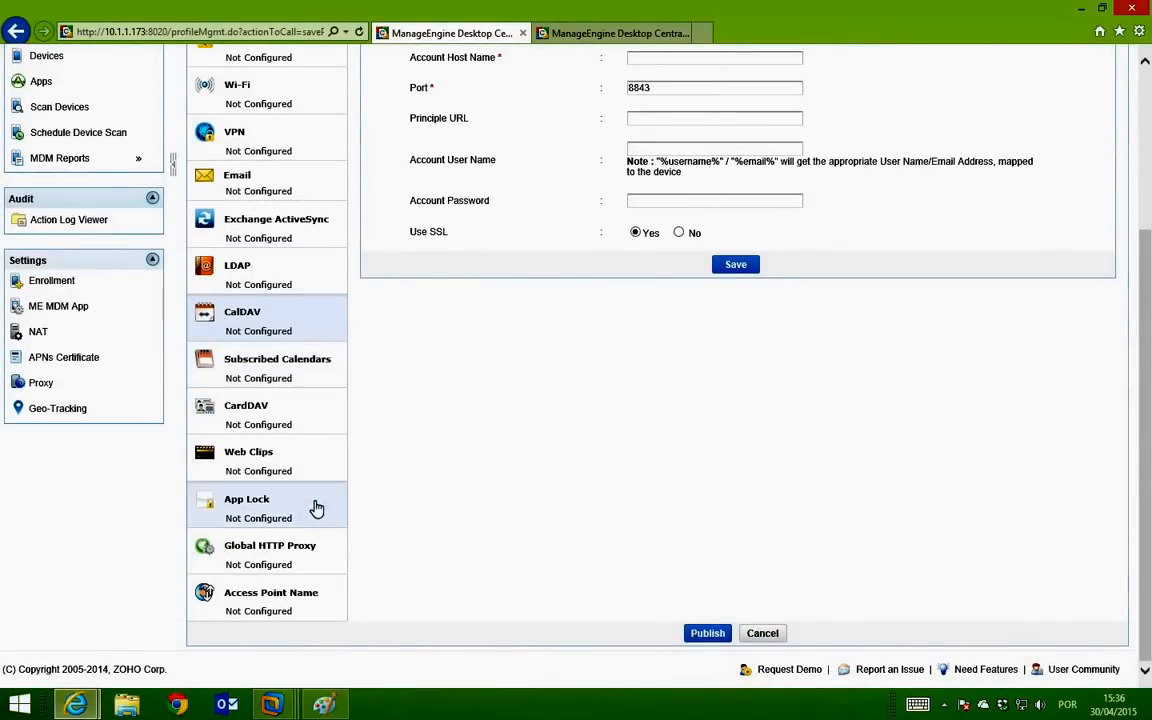
scroll(591, 458, "up", 3)
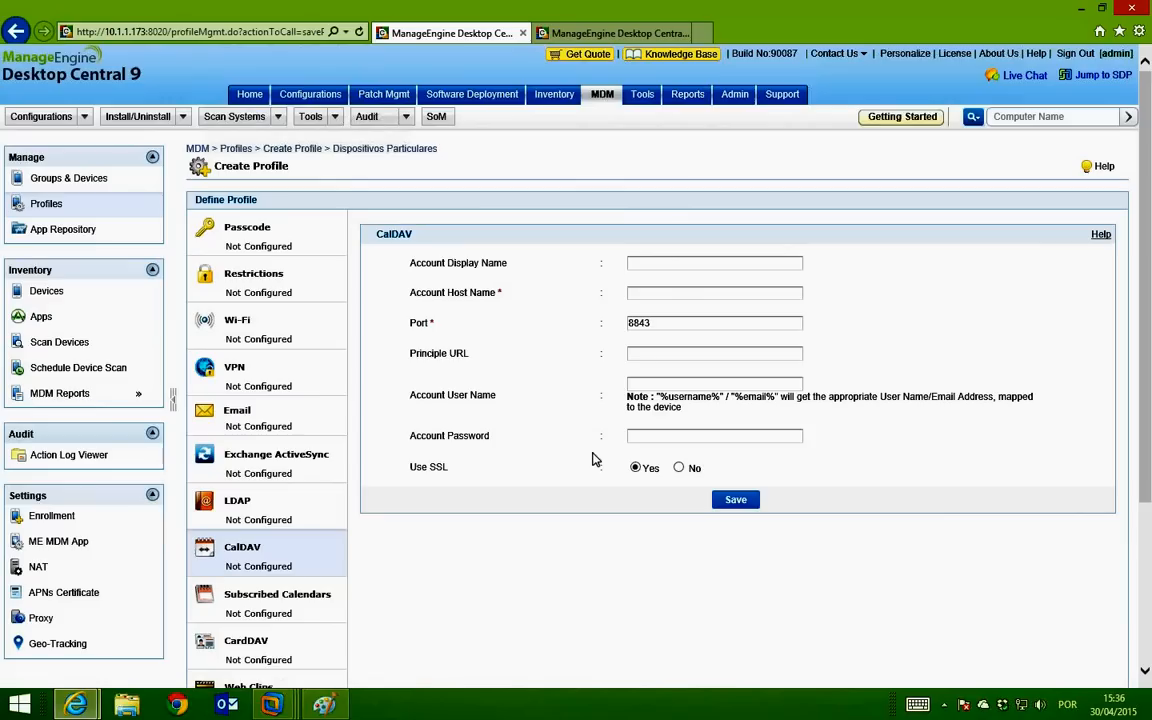
scroll(581, 365, "down", 3)
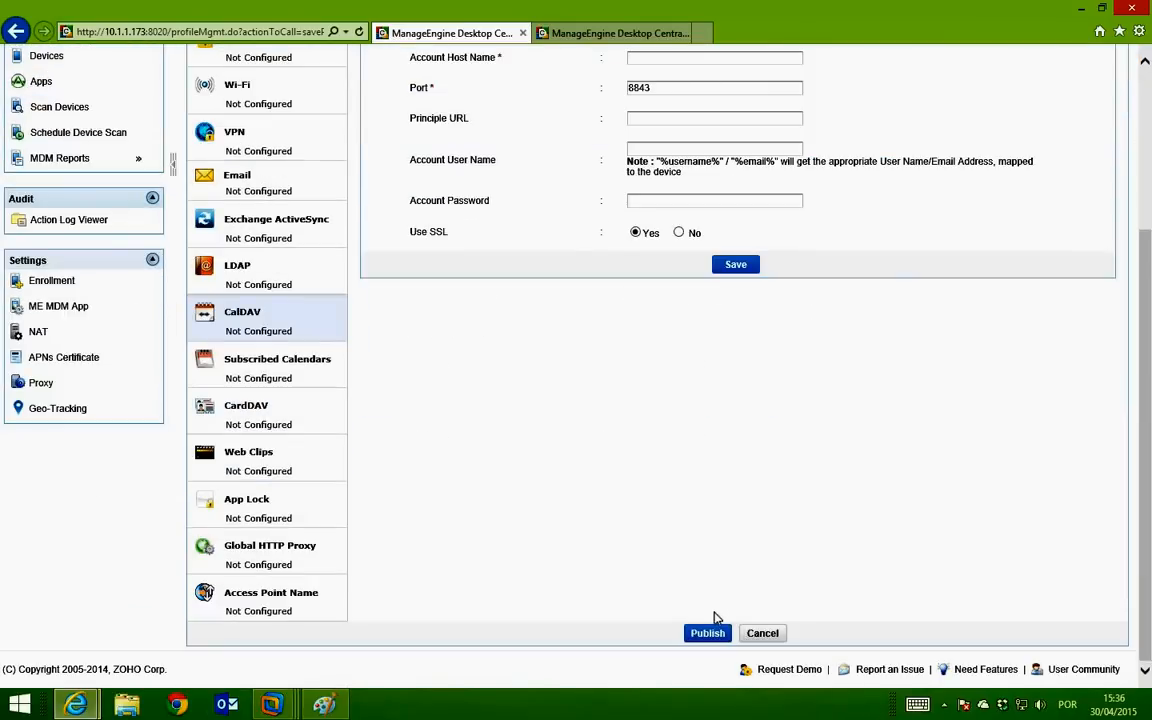
Step: Publish the Dispositivos Particulares iOS profile and start a new Android profile
left_click(712, 634)
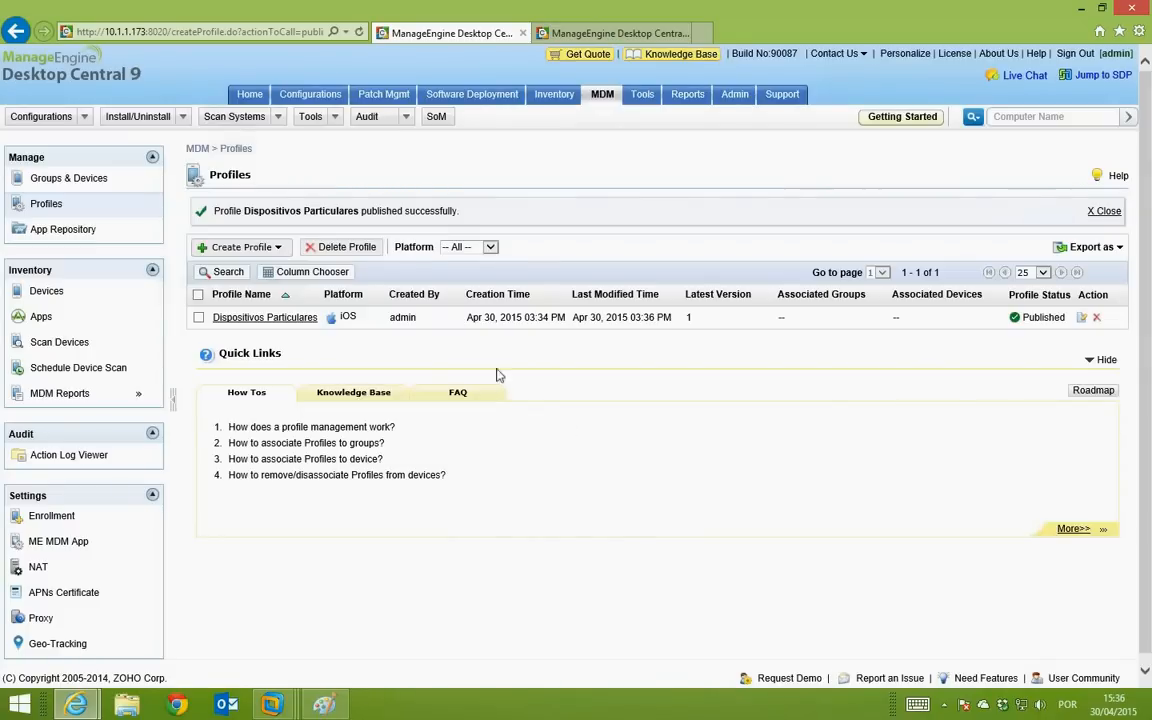
left_click(241, 247)
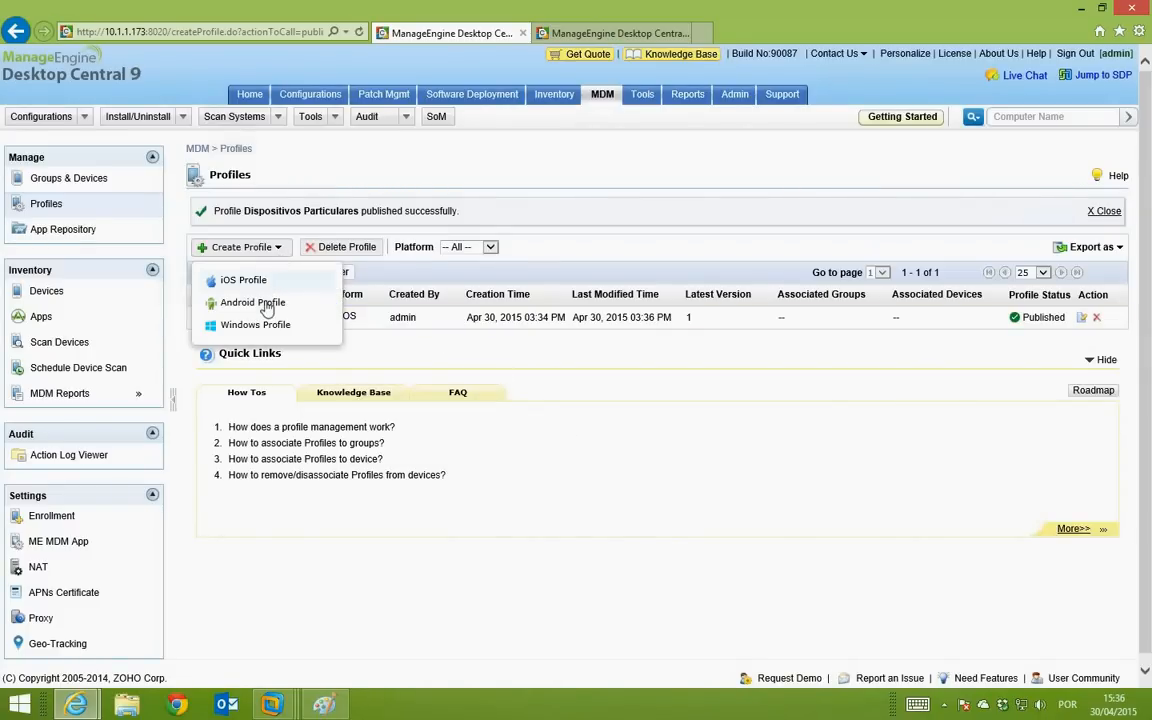
left_click(265, 303)
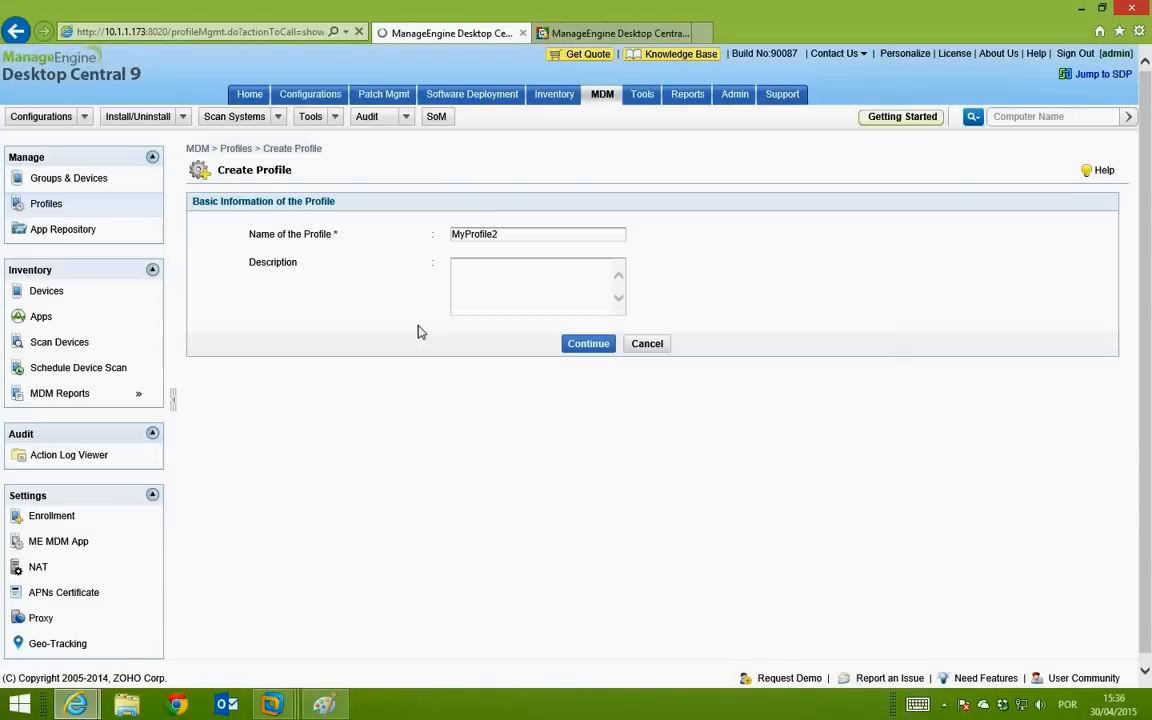
Step: Replace the default profile name with 'Pessoal Android'
left_click_drag(507, 234, 393, 239)
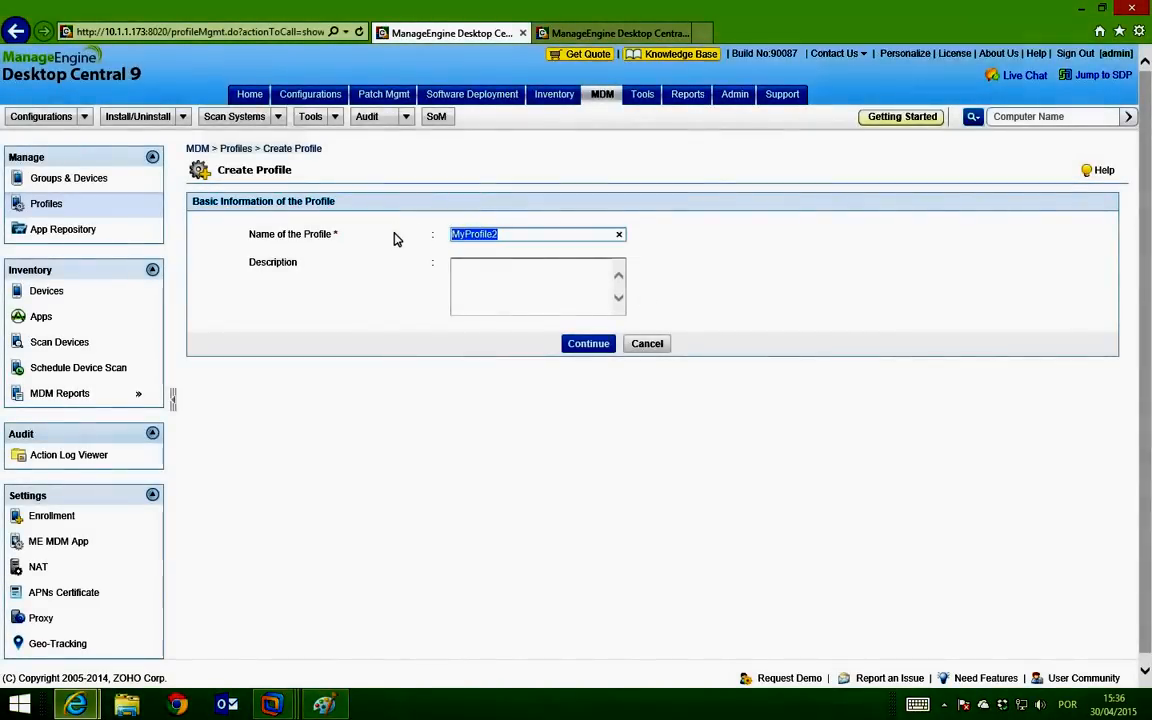
type("P")
type("Erf")
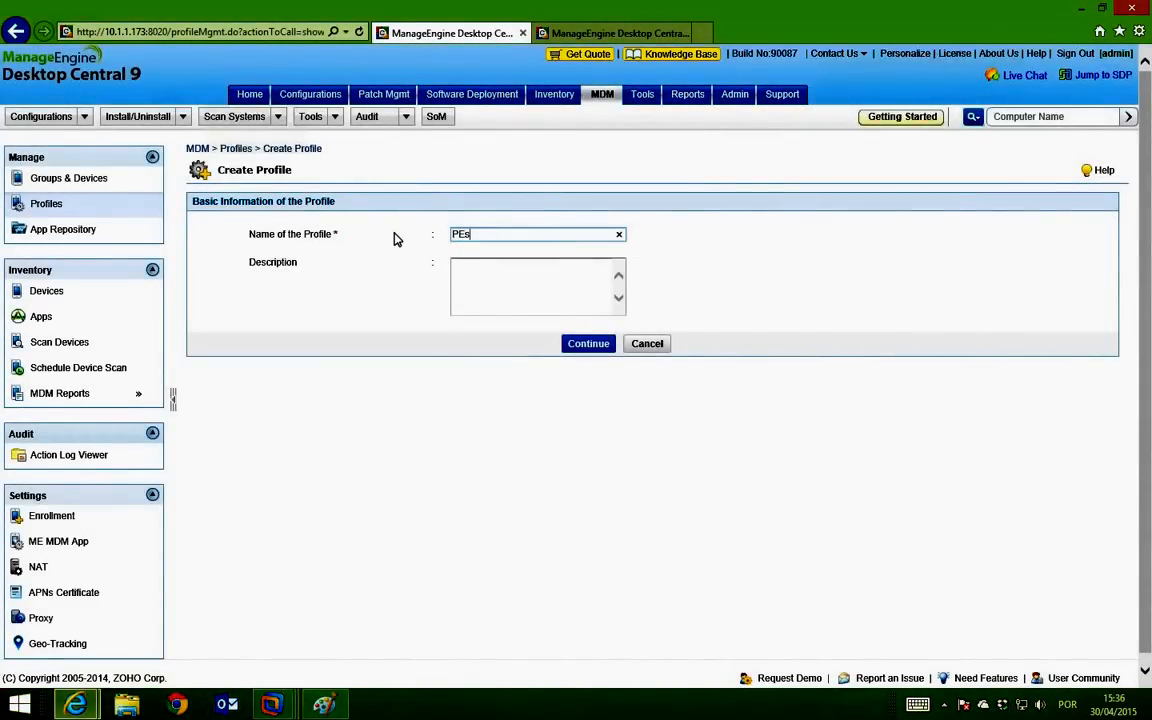
key("BackSpace")
key("BackSpace")
key("BackSpace")
key("BackSpace")
type("Pessoal Android")
Step: Confirm the profile name and bring up the Android profile's Restrictions settings
left_click(587, 345)
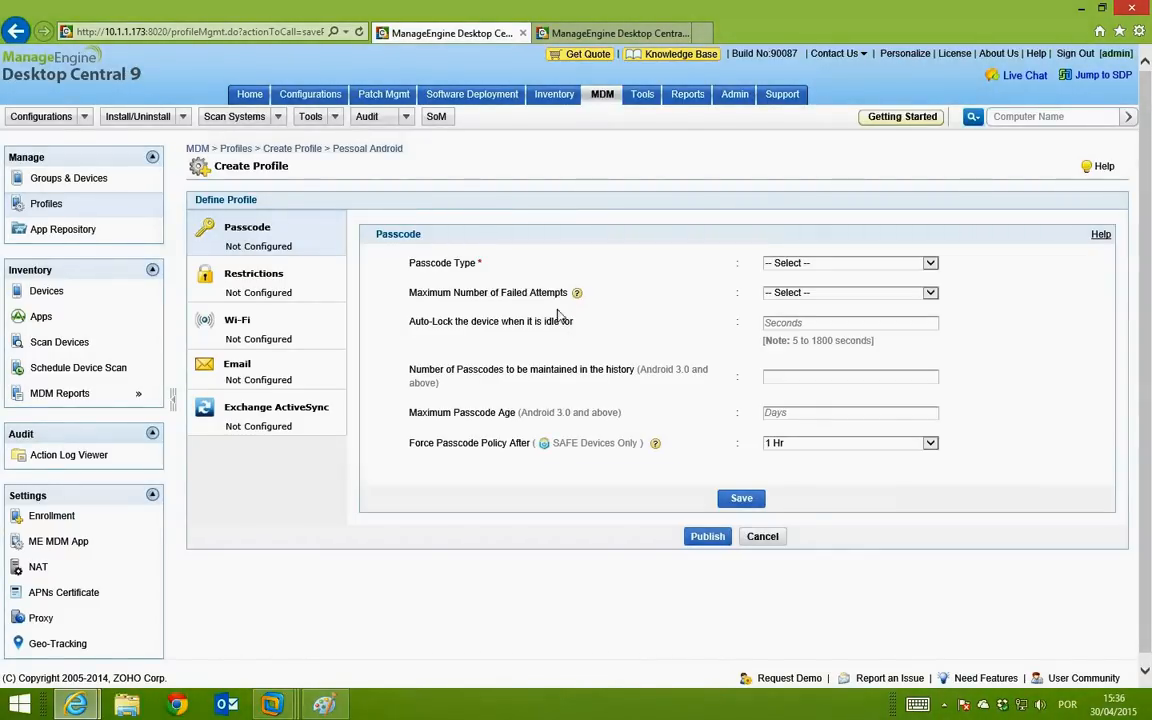
left_click(286, 284)
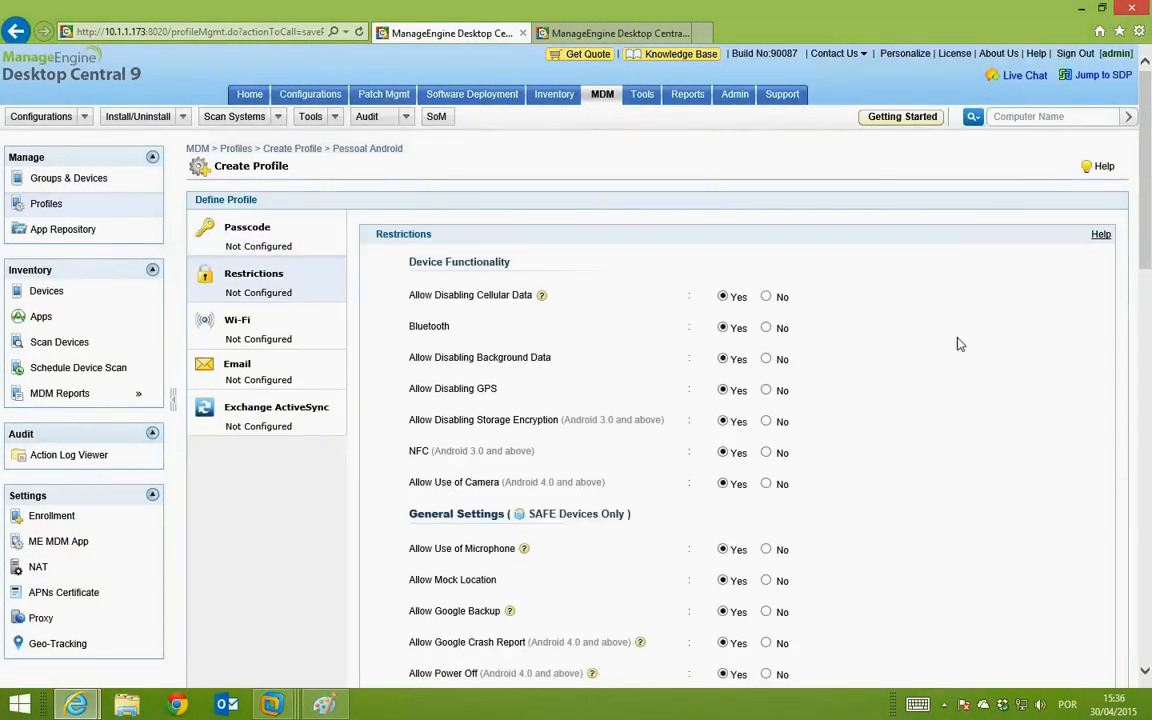
scroll(958, 344, "down", 3)
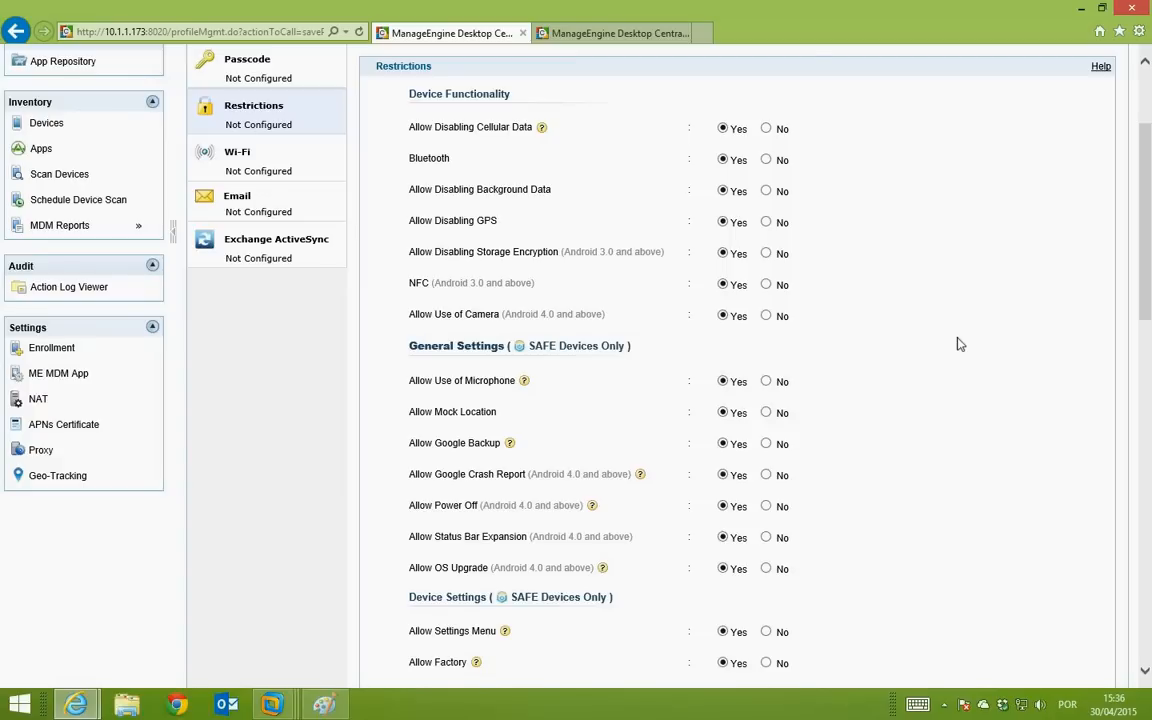
scroll(958, 344, "up", 3)
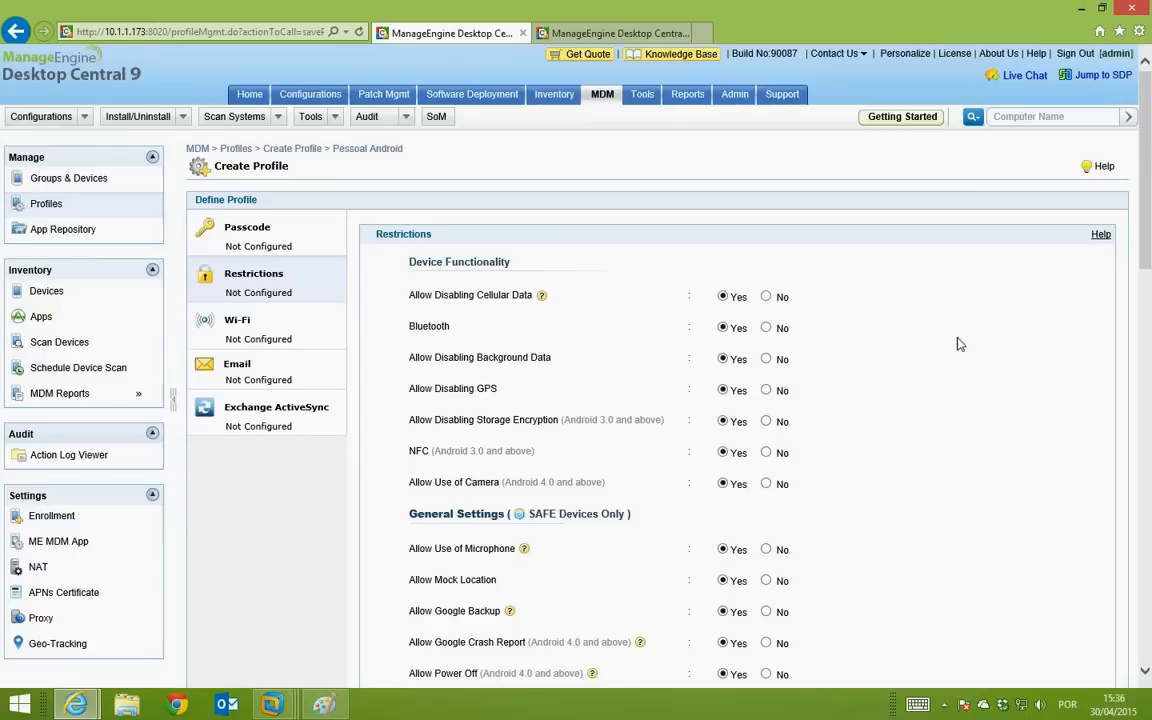
scroll(958, 344, "down", 1)
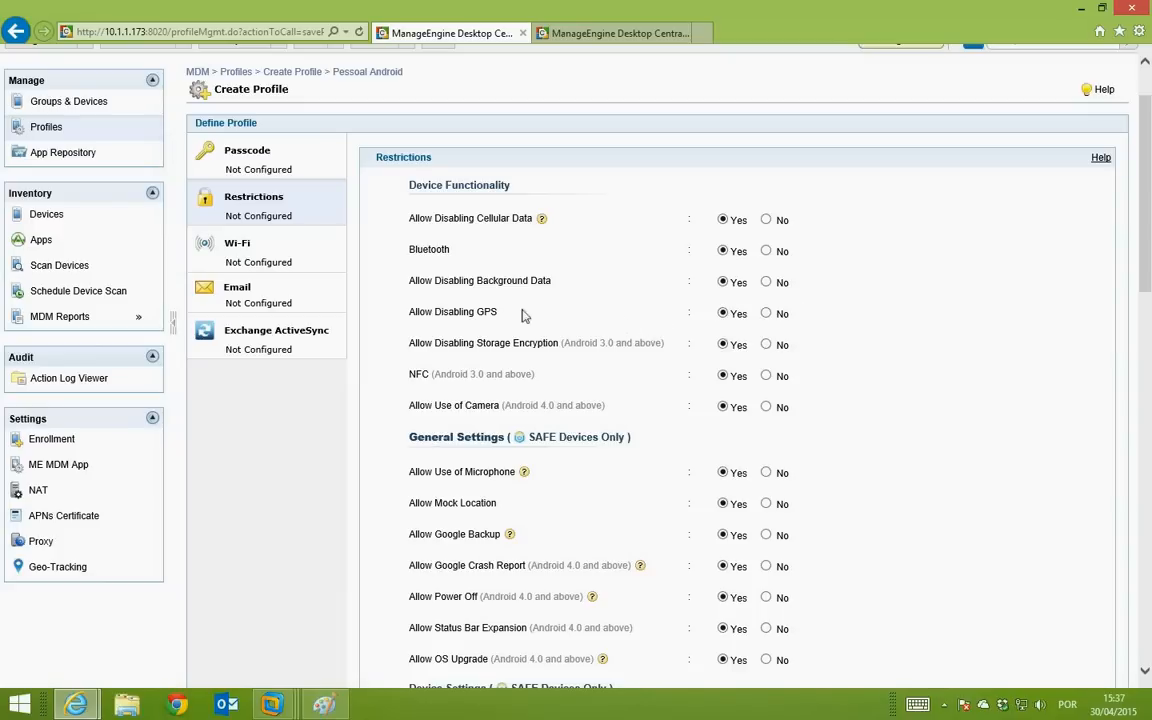
Step: Review the restriction options, including background data and Allow Disabling GPS, all left allowed
left_click_drag(422, 281, 536, 284)
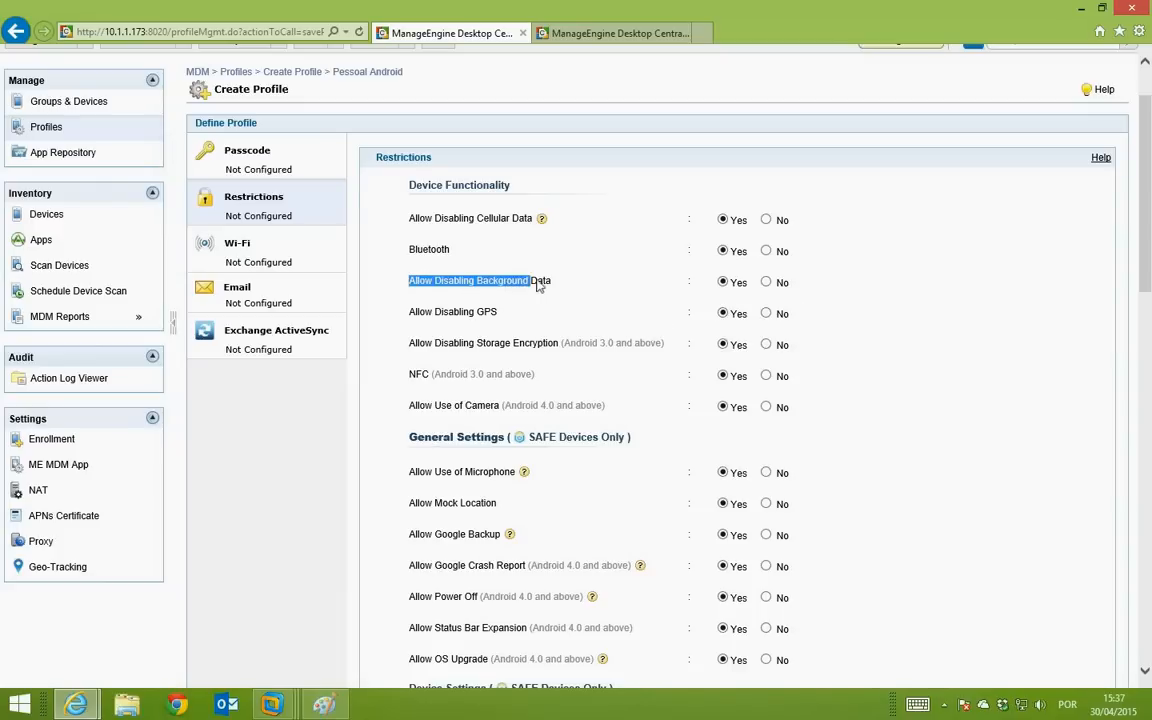
left_click(514, 285)
left_click_drag(435, 311, 519, 311)
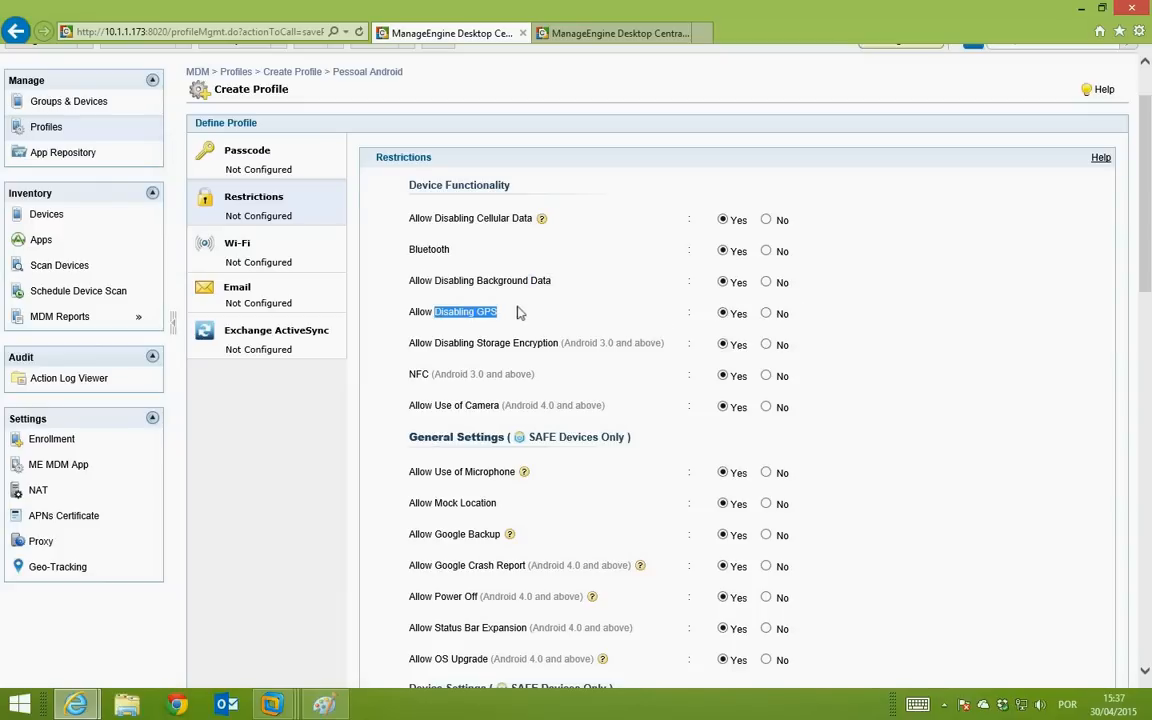
left_click(852, 314)
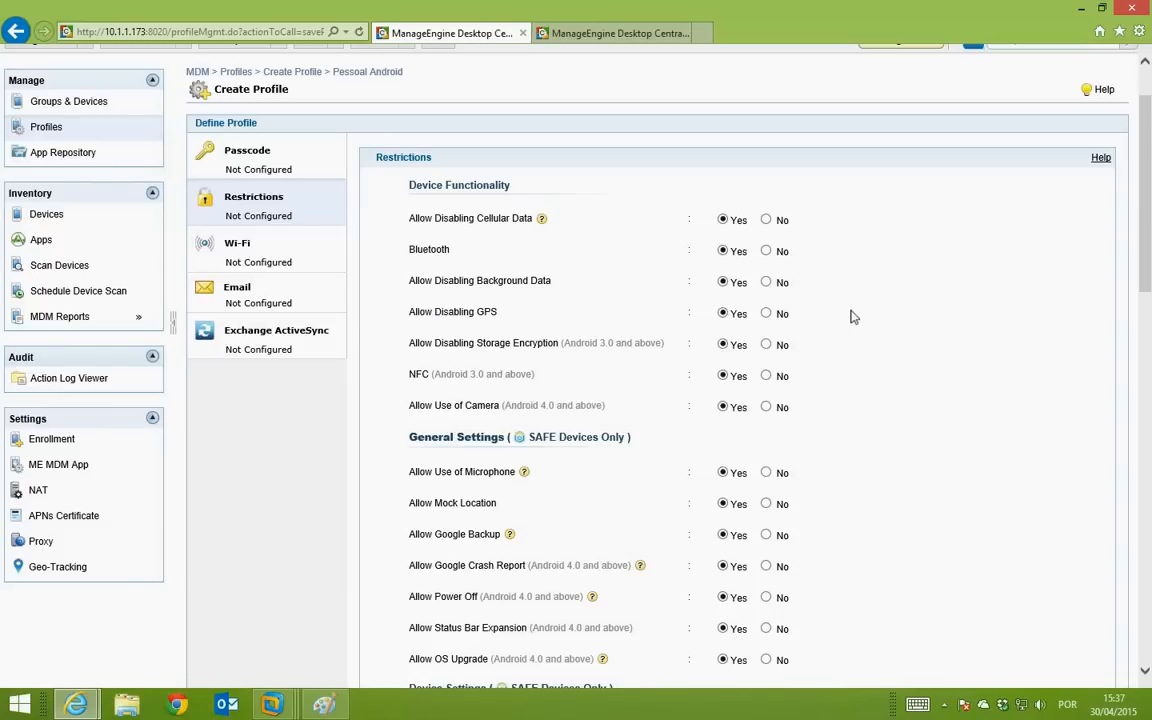
scroll(840, 330, "down", 5)
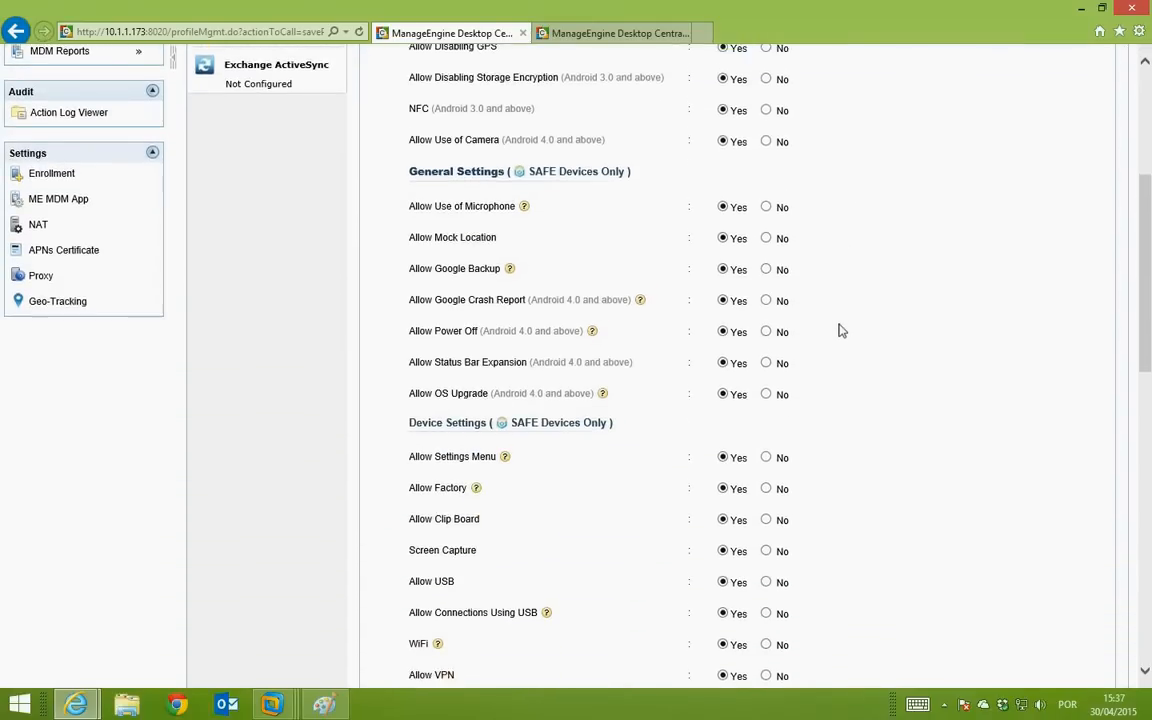
scroll(840, 330, "down", 5)
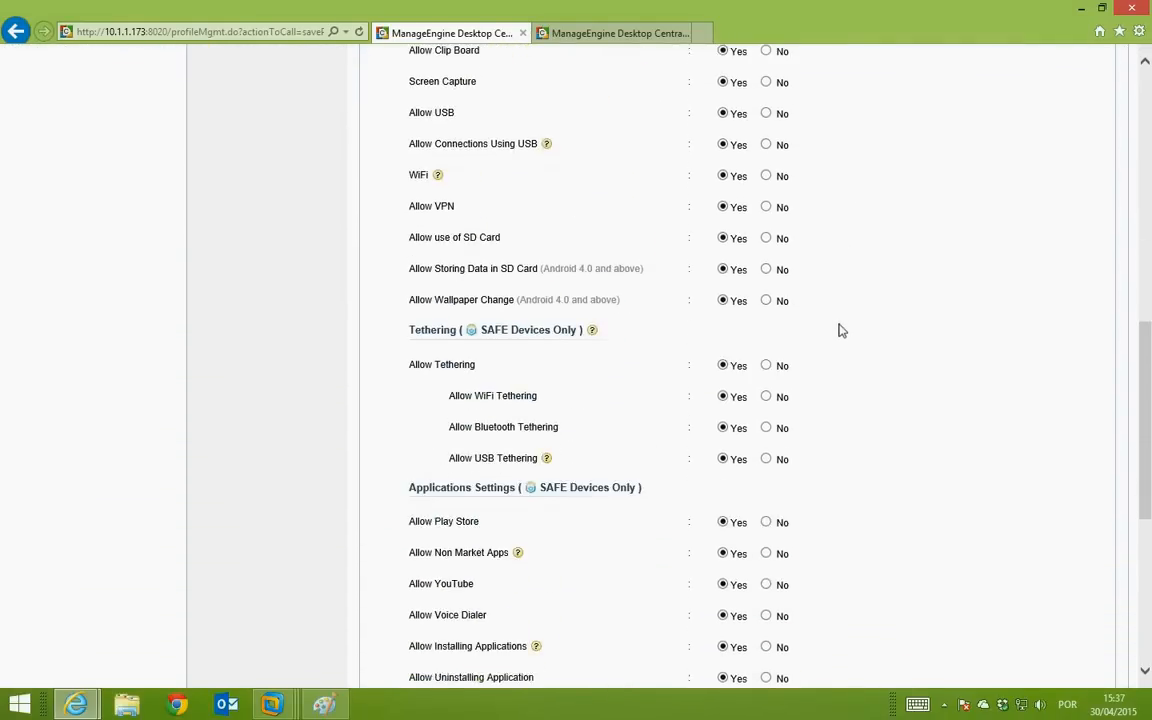
scroll(840, 330, "down", 4)
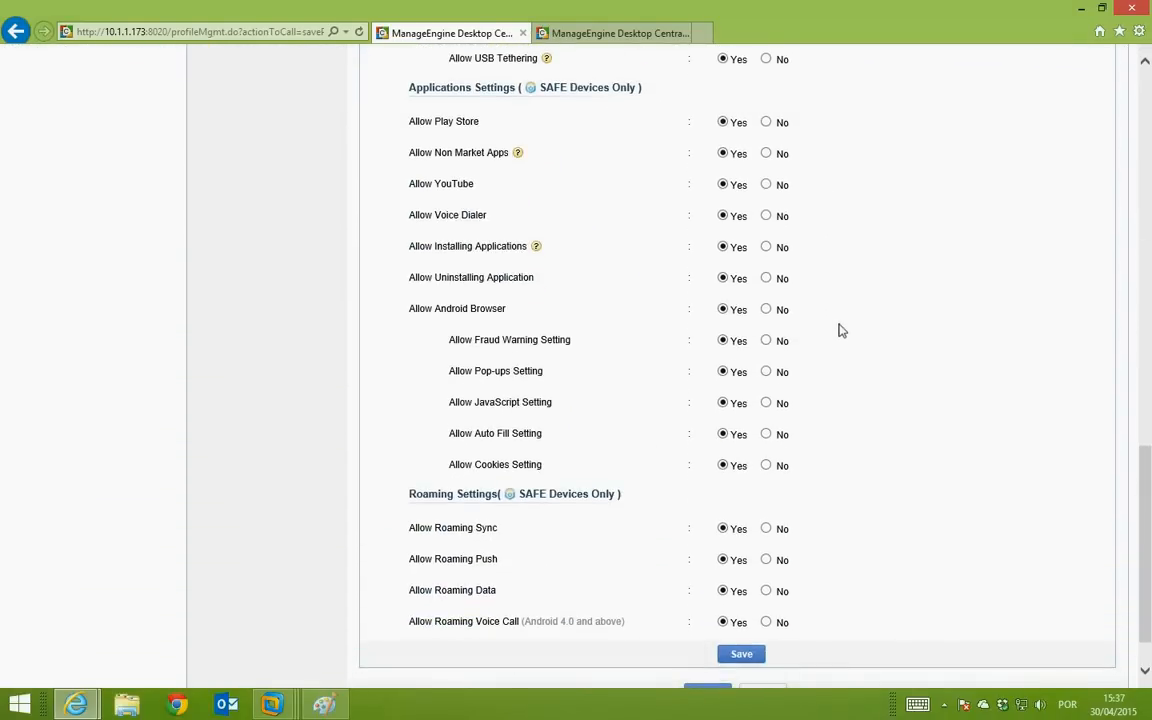
scroll(840, 330, "up", 2)
scroll(840, 330, "up", 8)
scroll(838, 329, "down", 1)
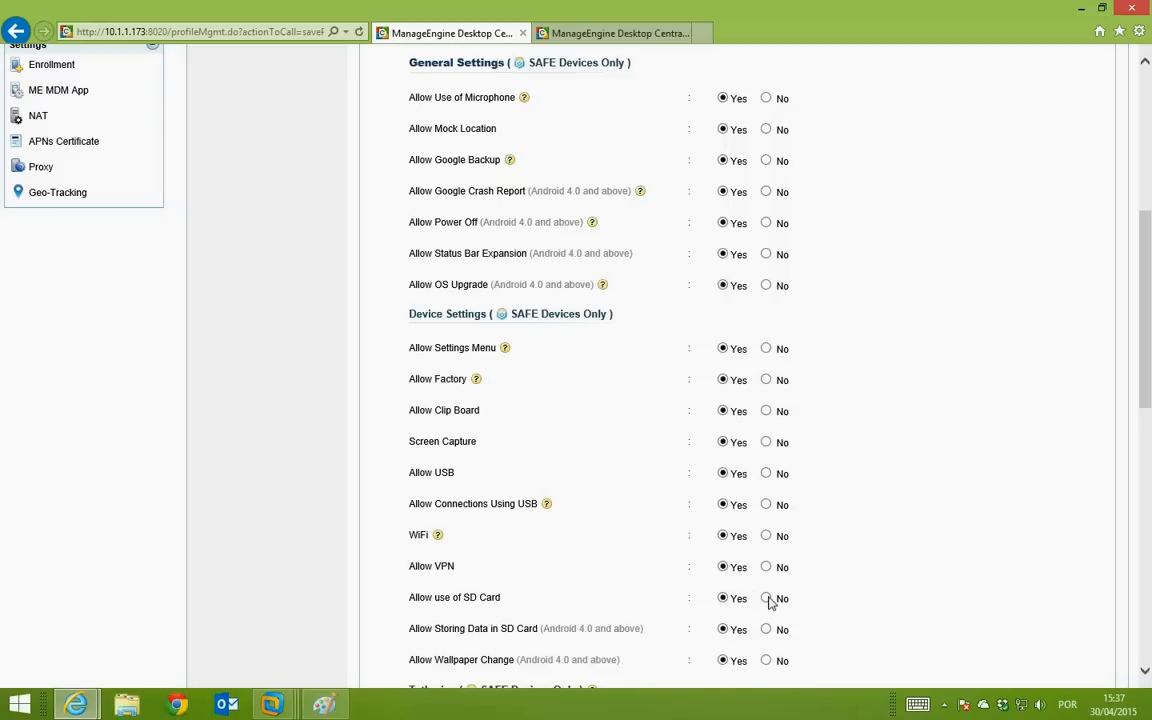
scroll(767, 591, "up", 3)
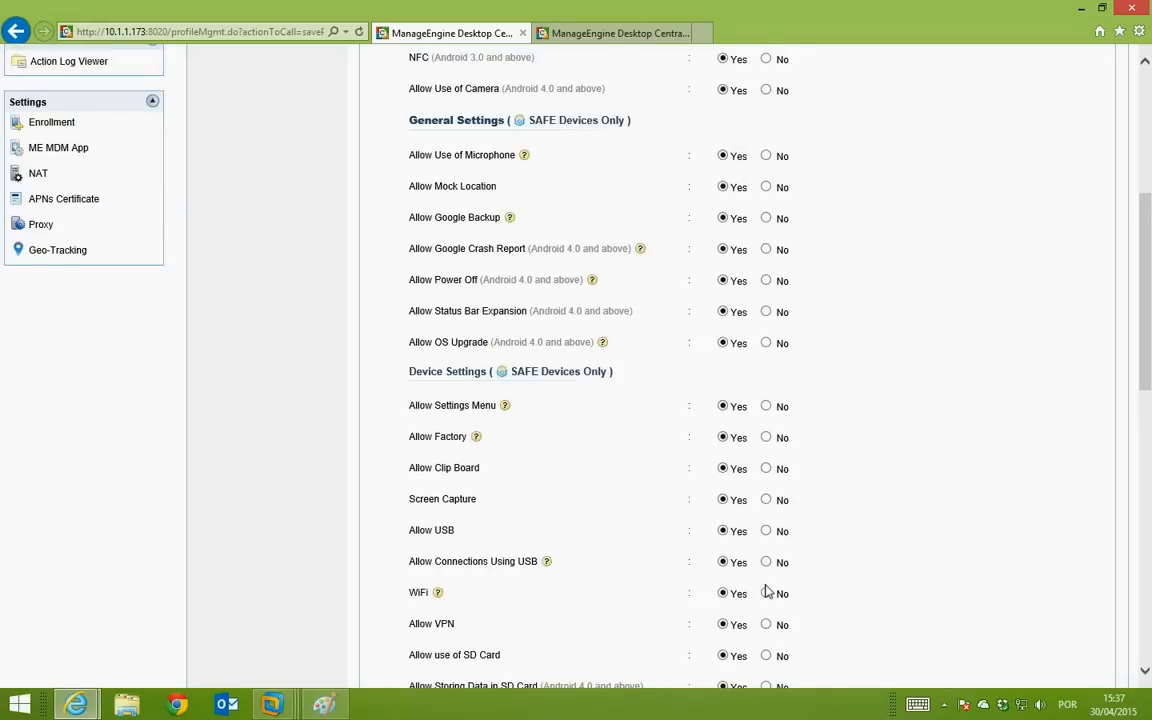
scroll(767, 591, "up", 3)
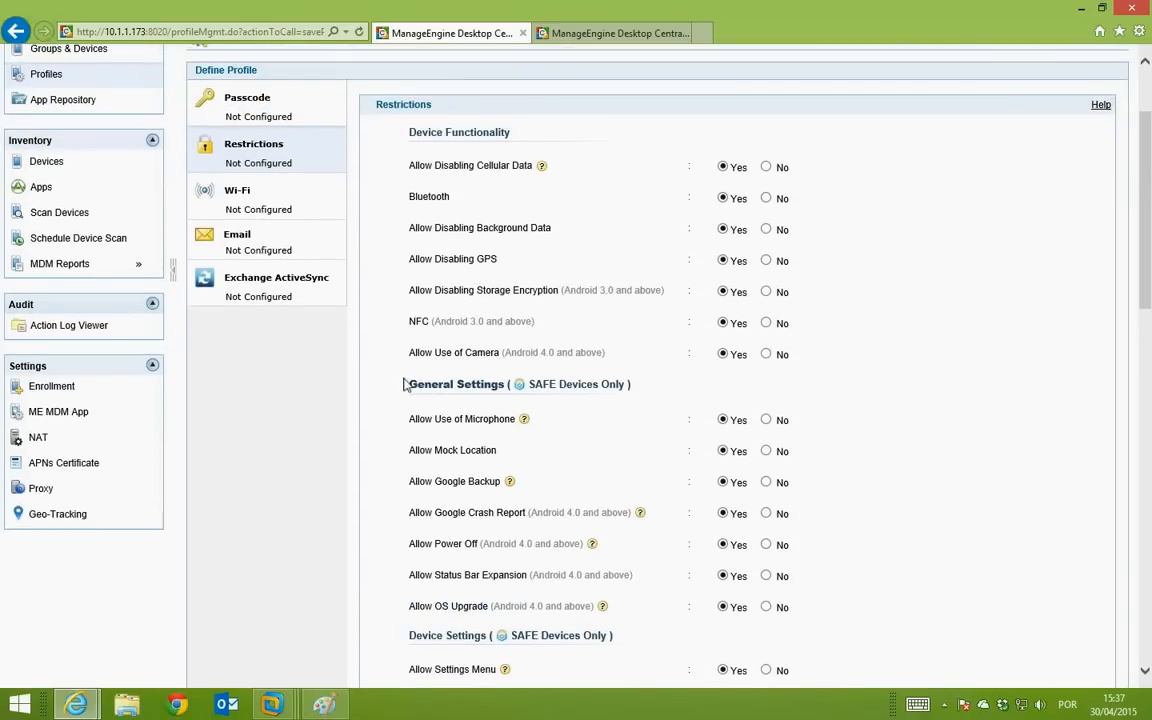
Step: Check the Wi-Fi, Email and Exchange ActiveSync settings, then publish Pessoal Android
scroll(665, 438, "up", 3)
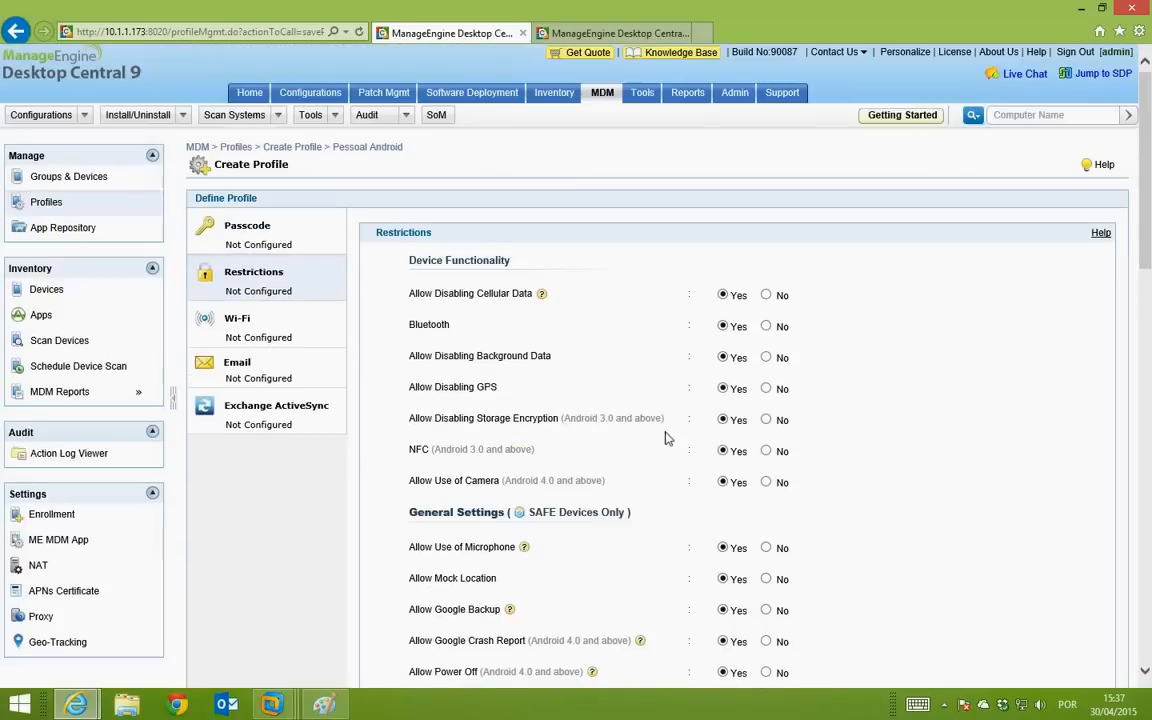
left_click(309, 327)
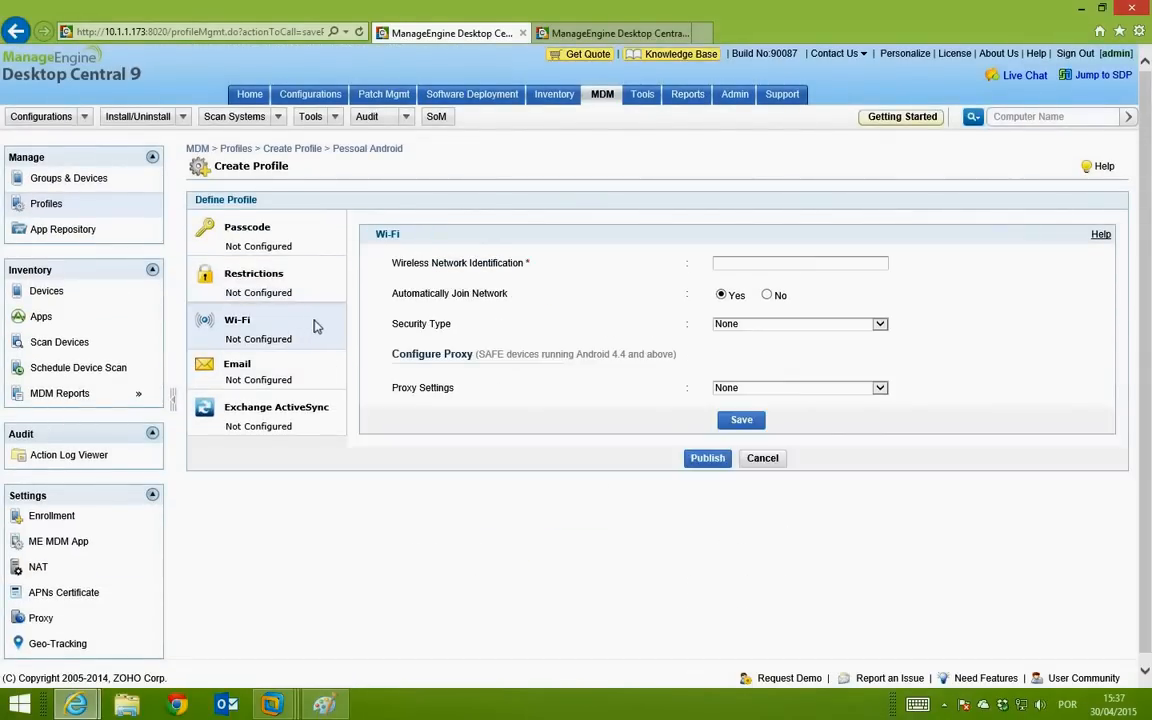
left_click(295, 380)
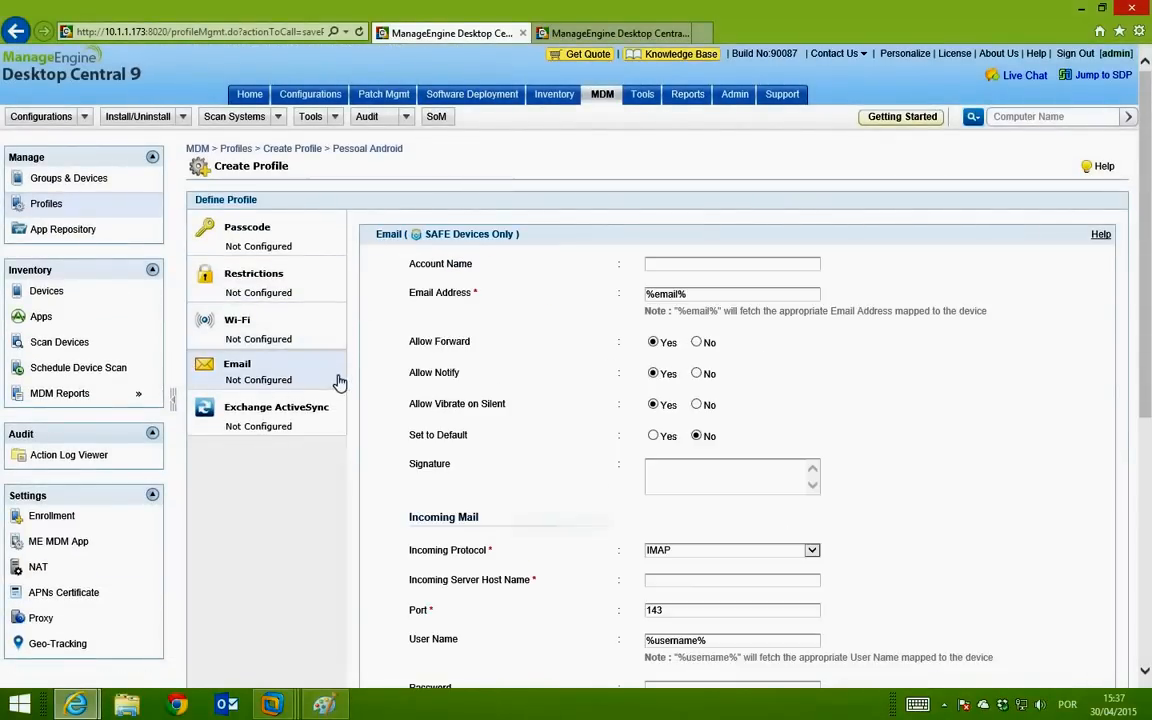
left_click(288, 407)
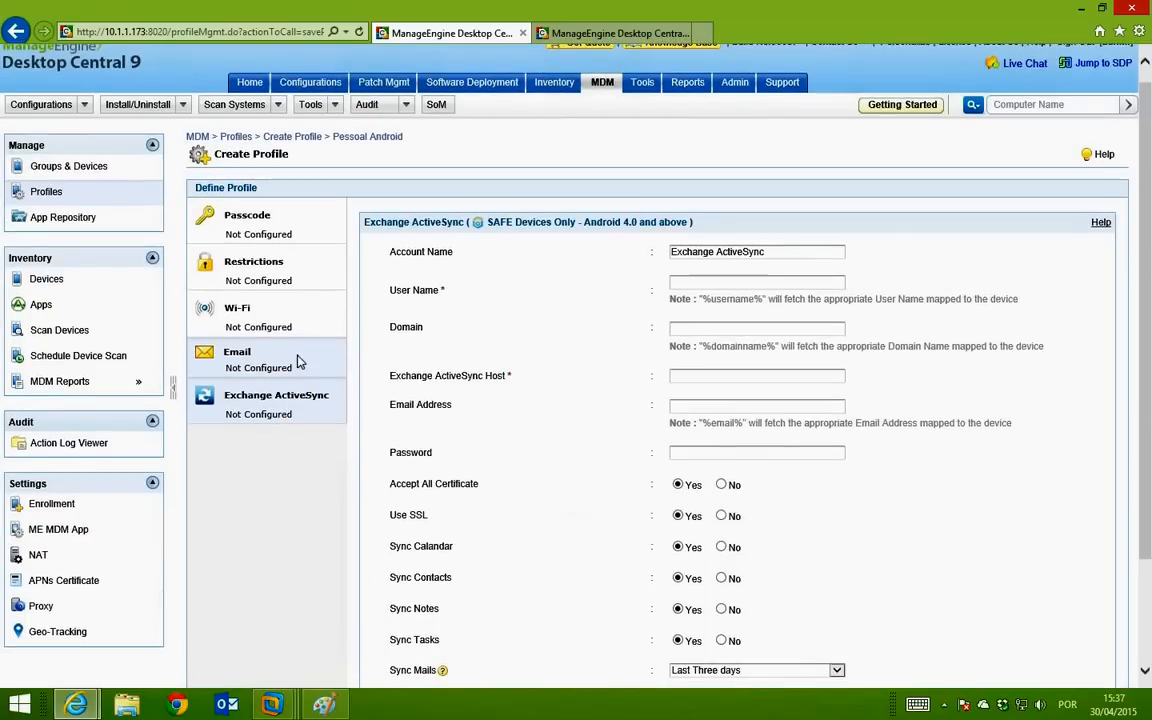
left_click(297, 362)
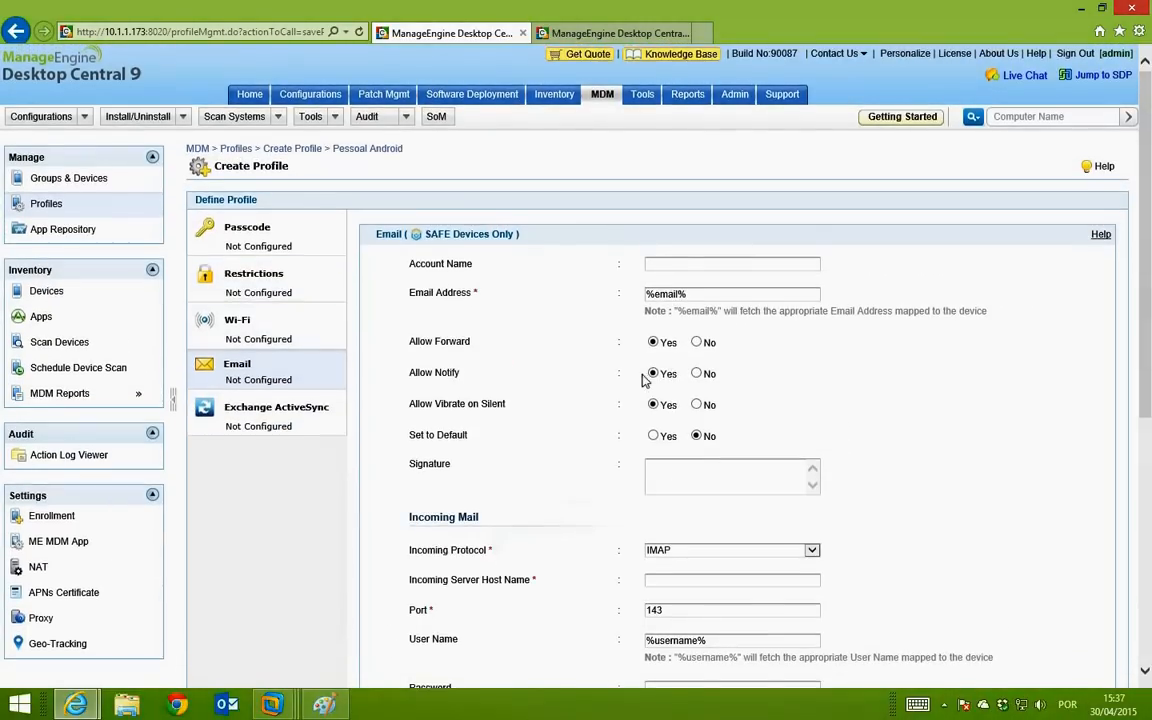
scroll(643, 380, "down", 5)
left_click(707, 633)
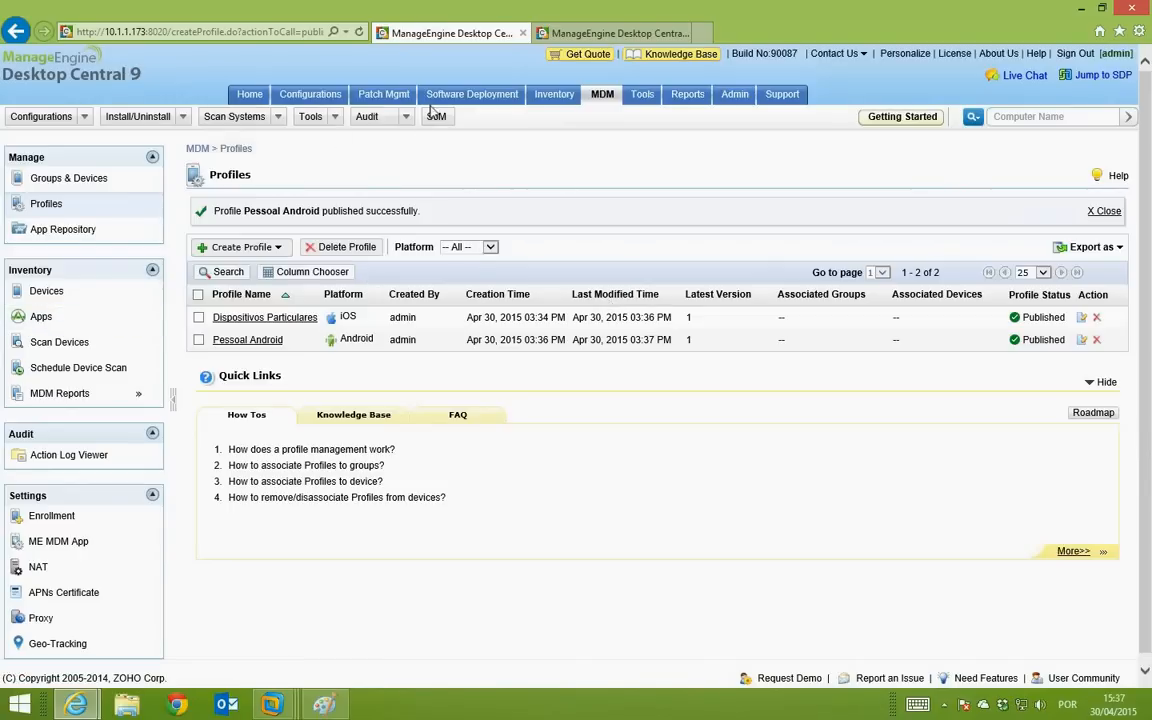
Step: Open the Apps inventory and show the Blacklisted list of 10 apps
left_click(270, 252)
left_click(60, 318)
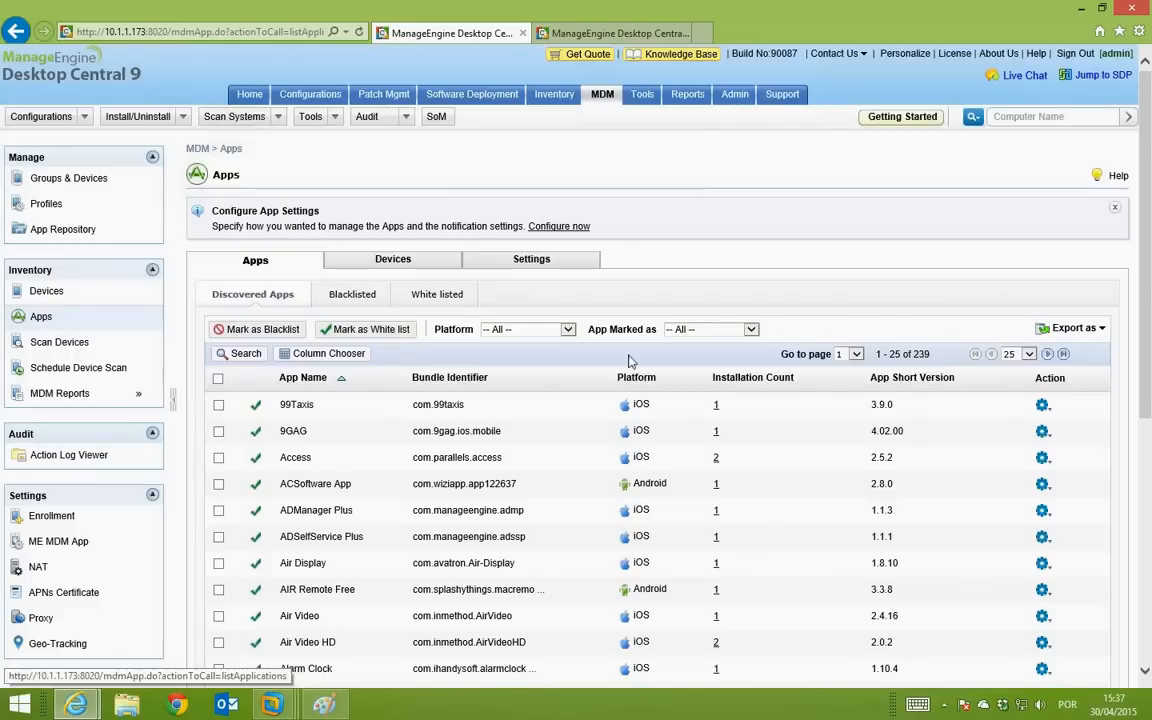
scroll(549, 375, "down", 2)
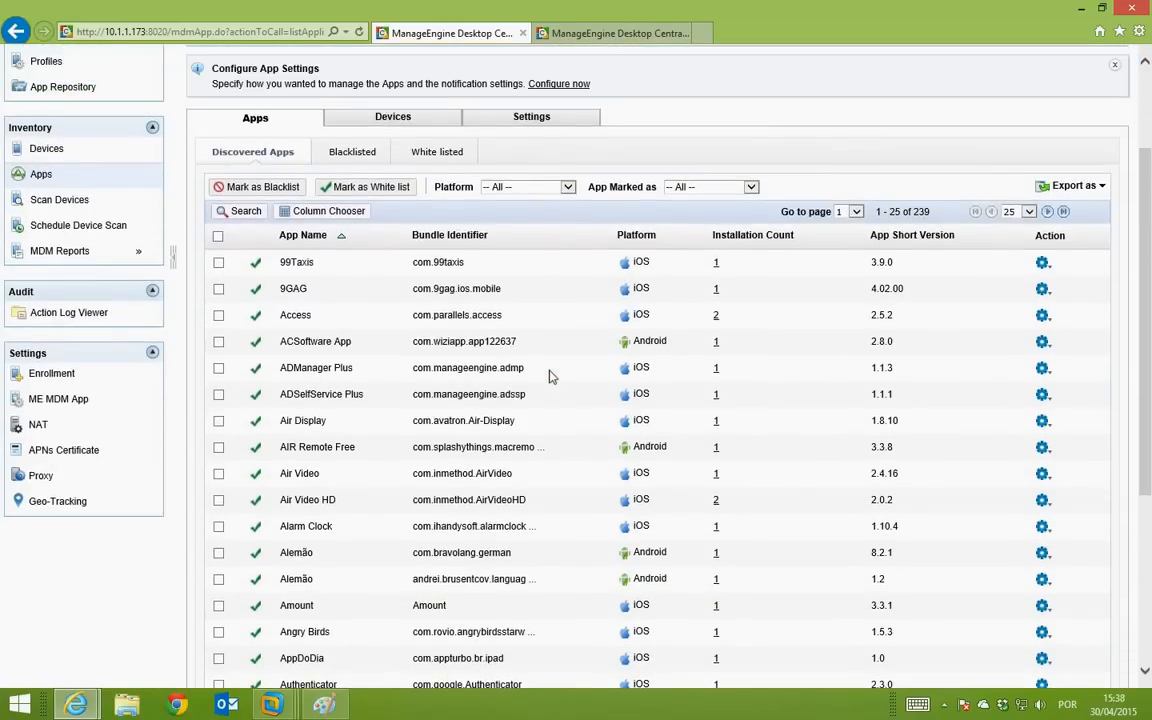
scroll(549, 375, "up", 2)
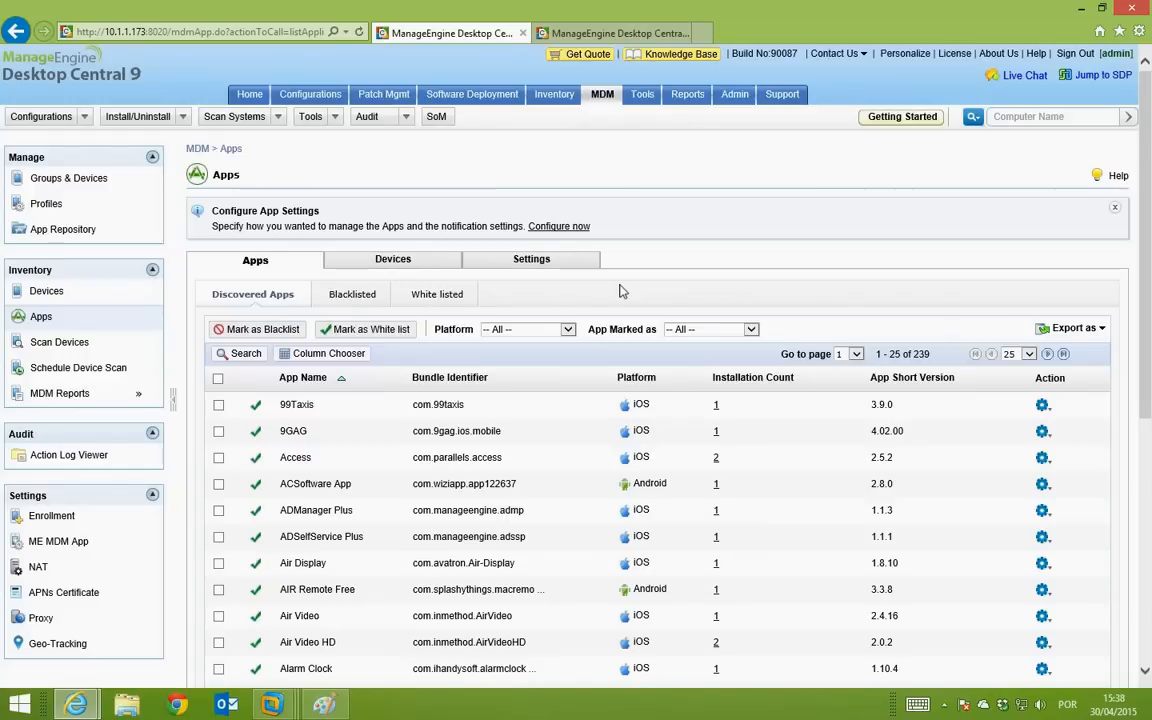
left_click(352, 295)
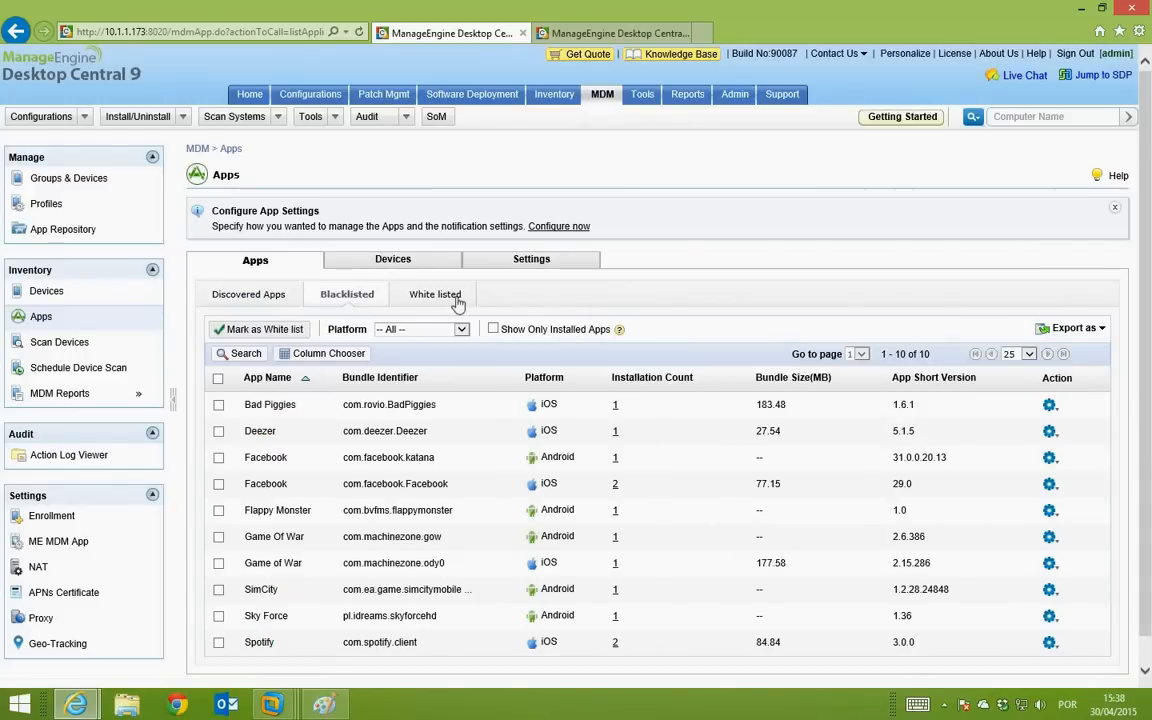
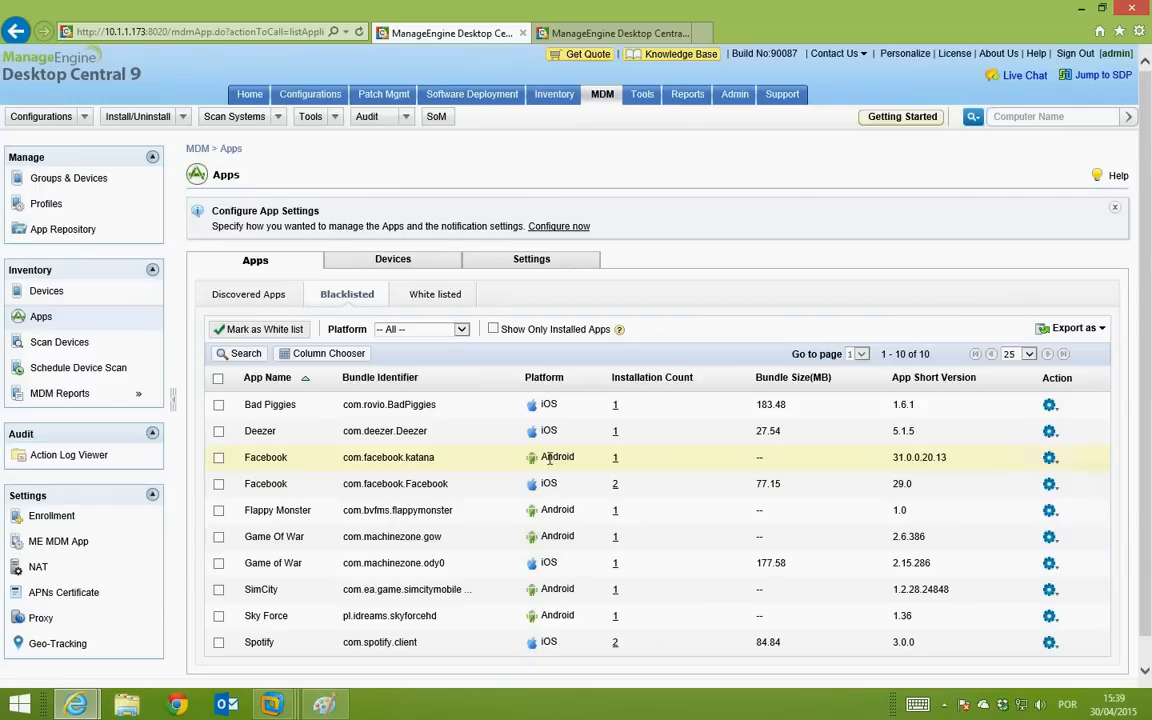
Step: Replace the Blacklisted apps view with the full Discovered Apps list of 239 entries
left_click(85, 343)
left_click(104, 317)
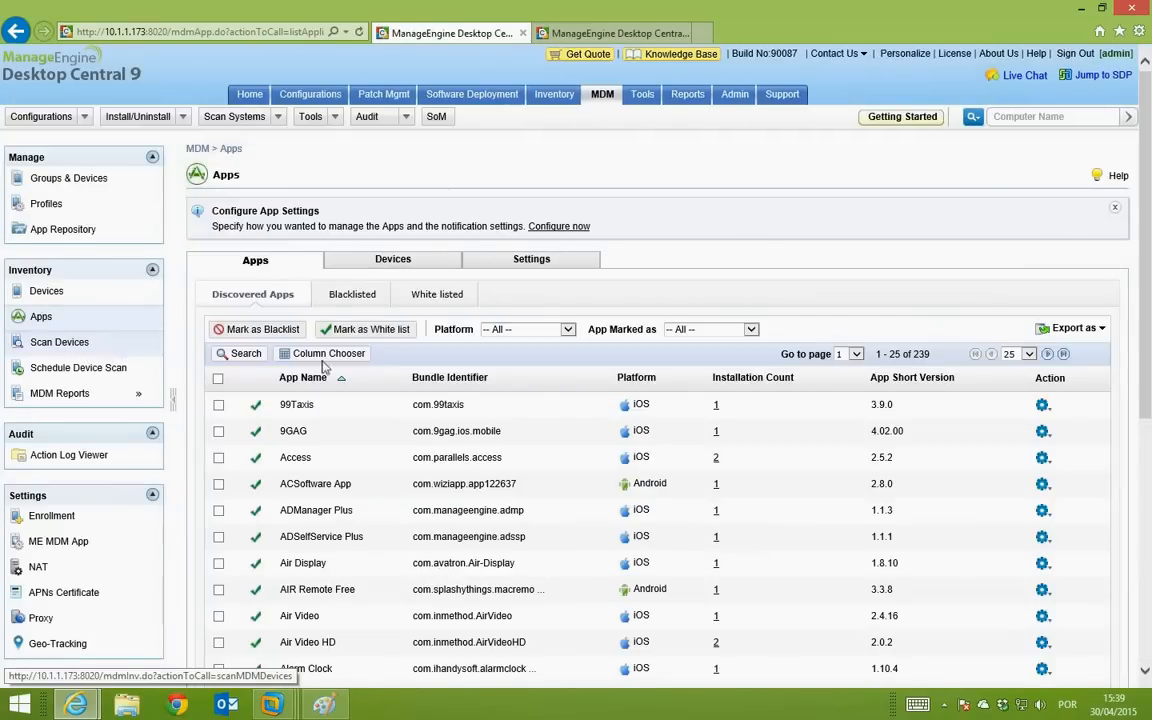
Step: In the App Repository, start adding a new App Store app
left_click(85, 229)
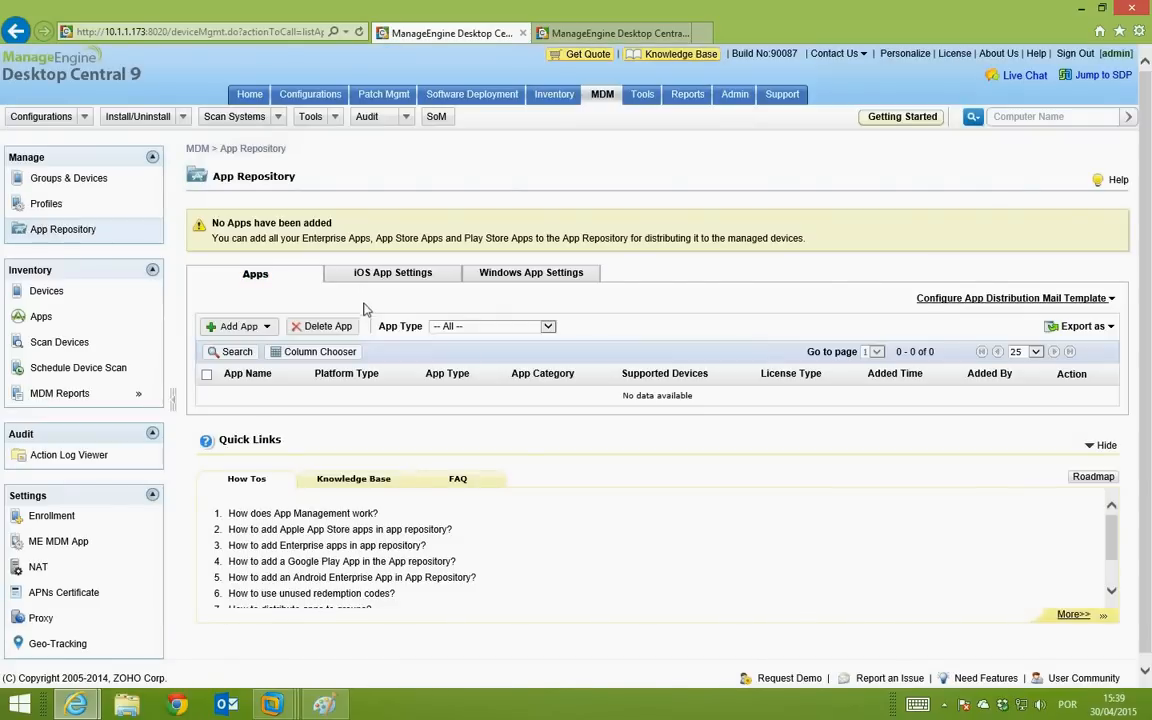
left_click(240, 326)
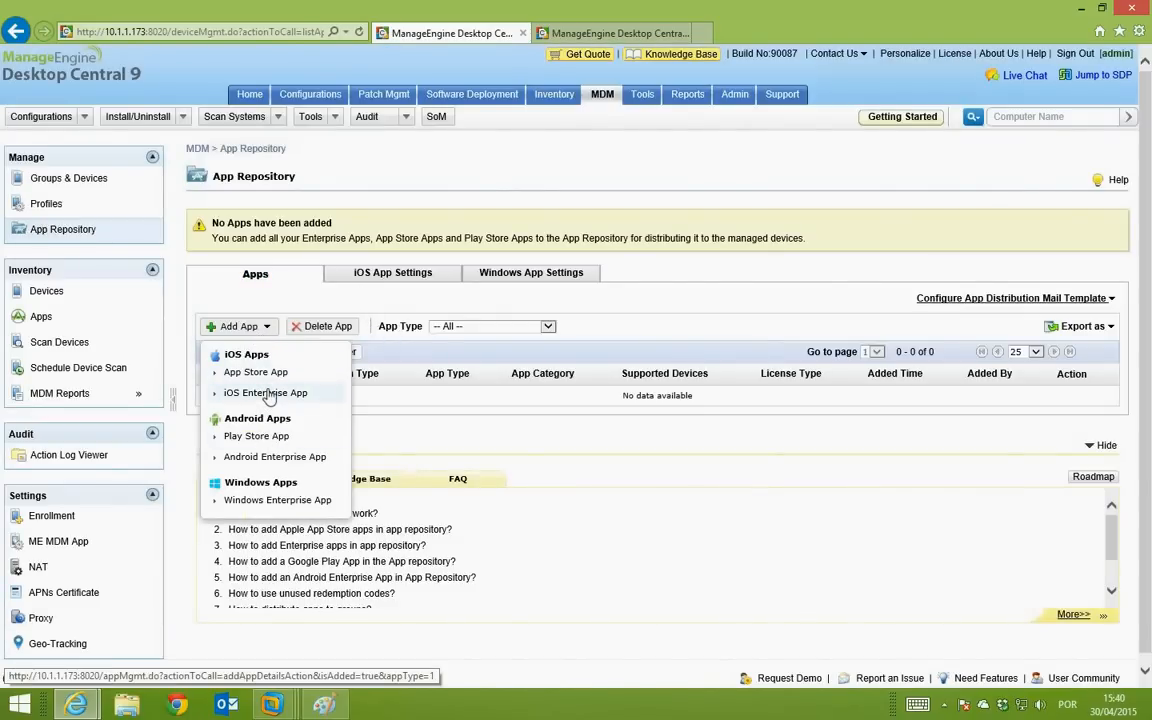
left_click(264, 375)
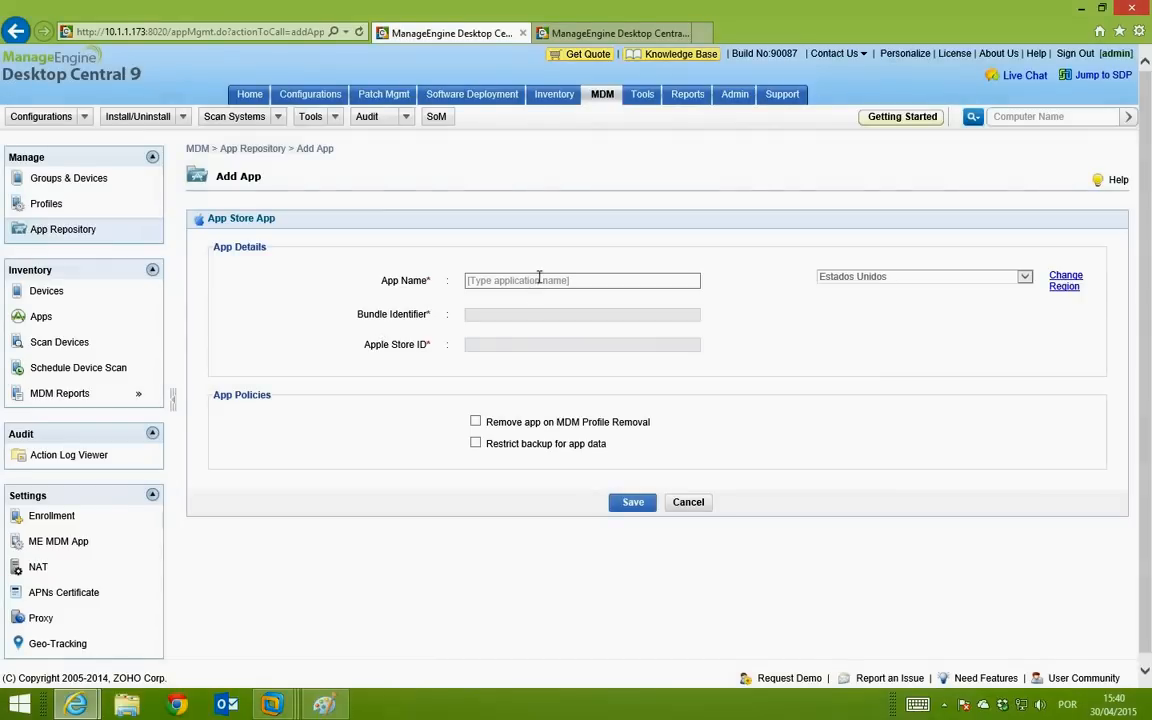
Step: Search the store, select Microsoft Remote Desktop and save it to the repository
left_click(537, 280)
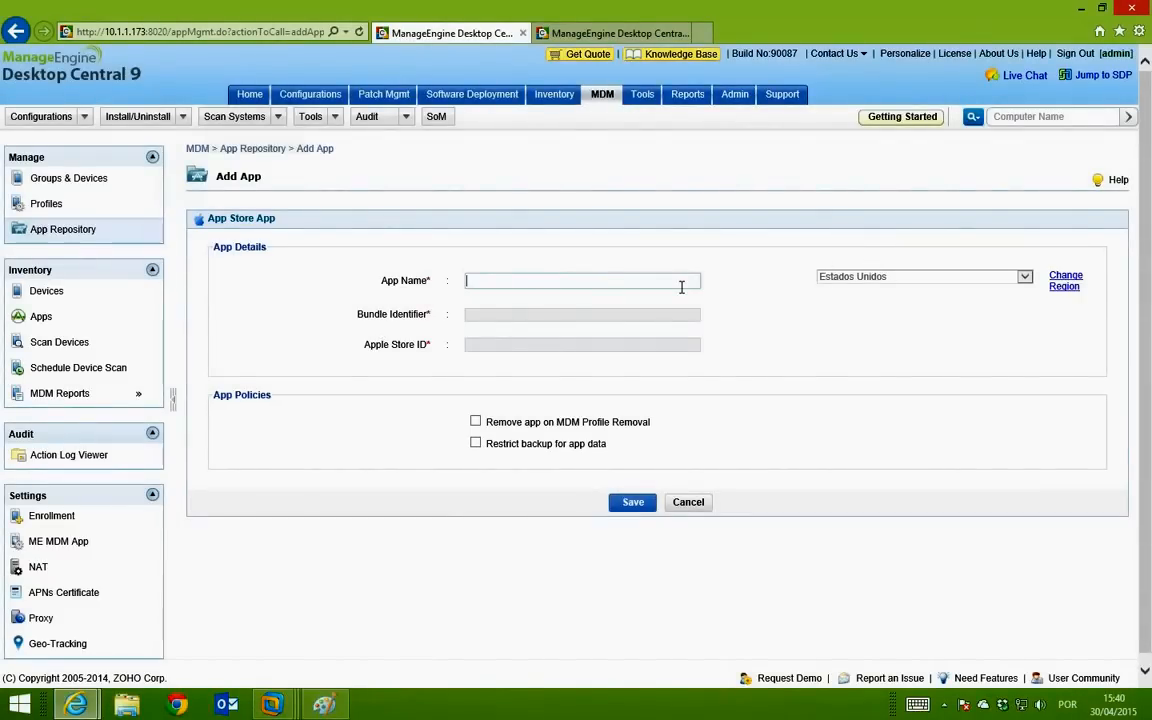
type("remote")
key("BackSpace")
key("BackSpace")
key("BackSpace")
key("BackSpace")
key("BackSpace")
key("BackSpace")
type("mid")
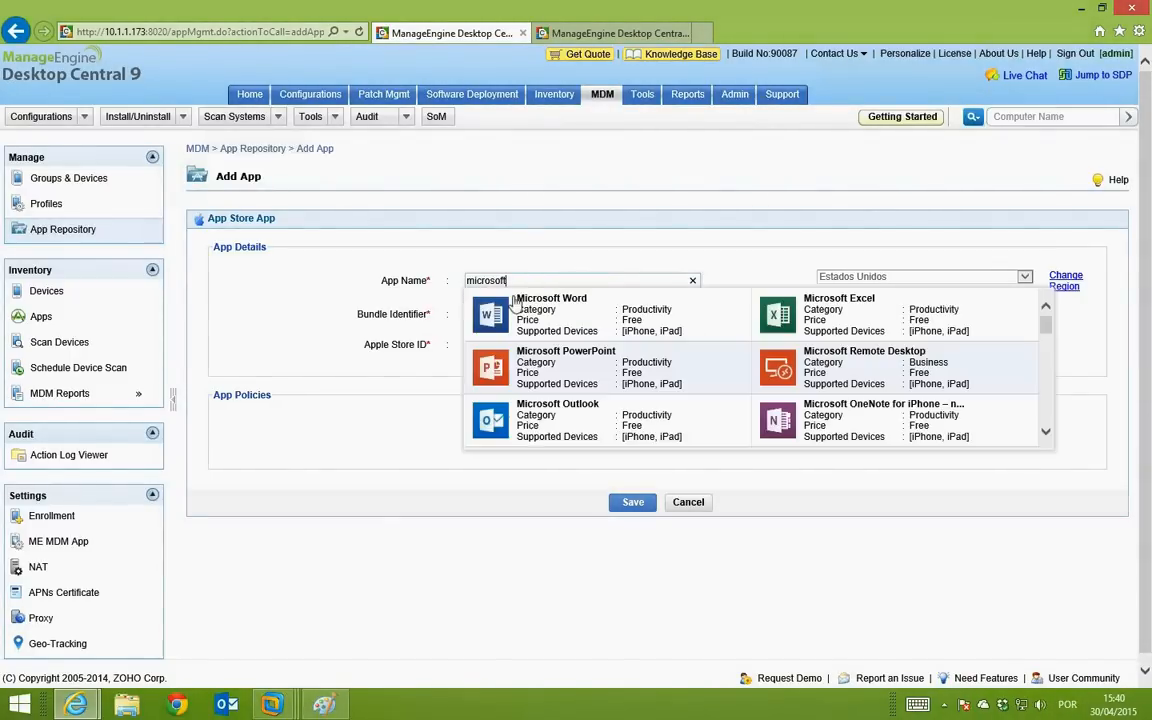
left_click(862, 360)
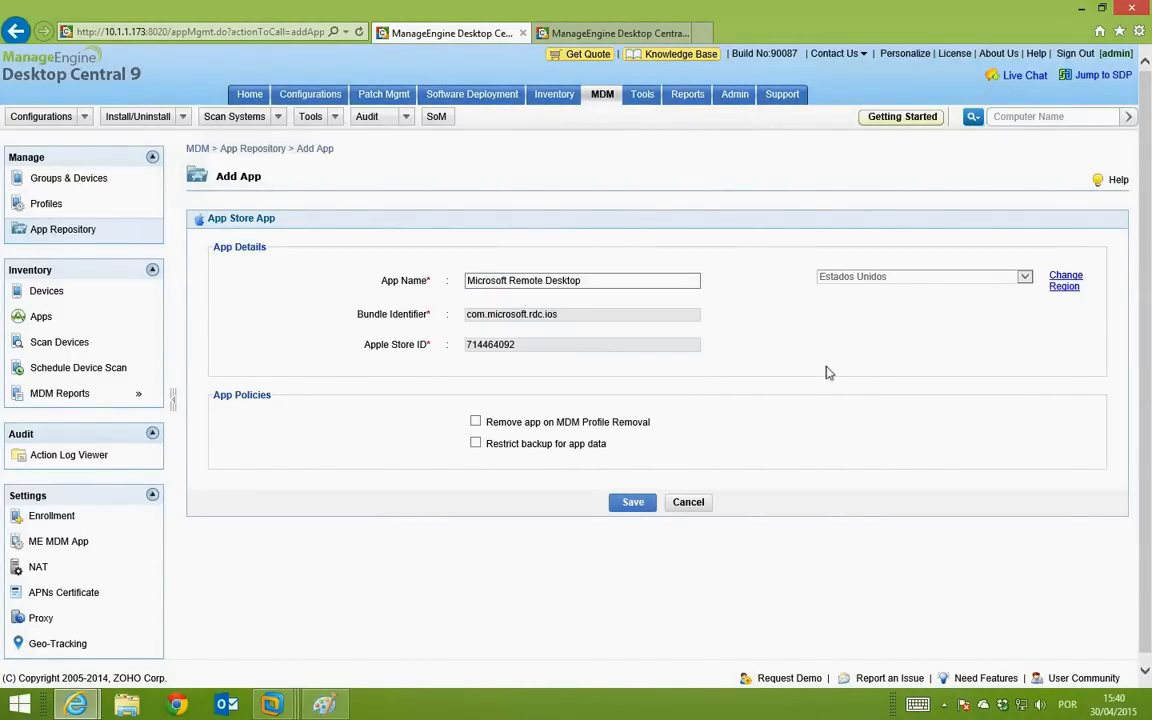
left_click(632, 503)
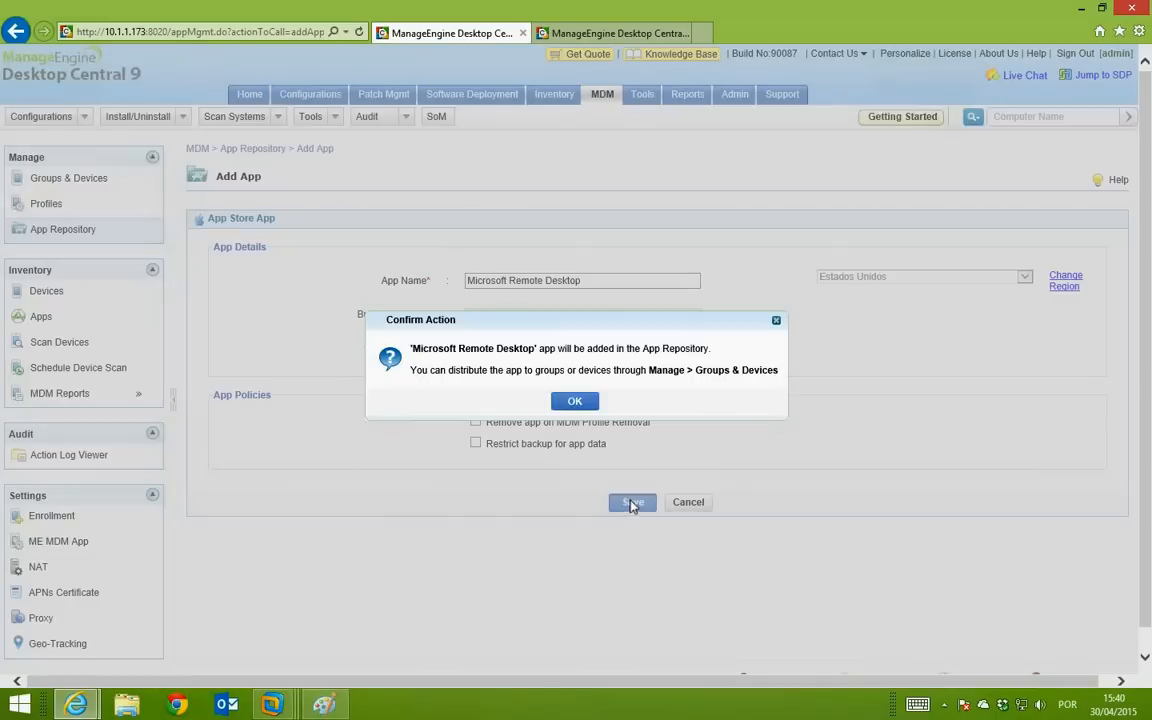
left_click(575, 400)
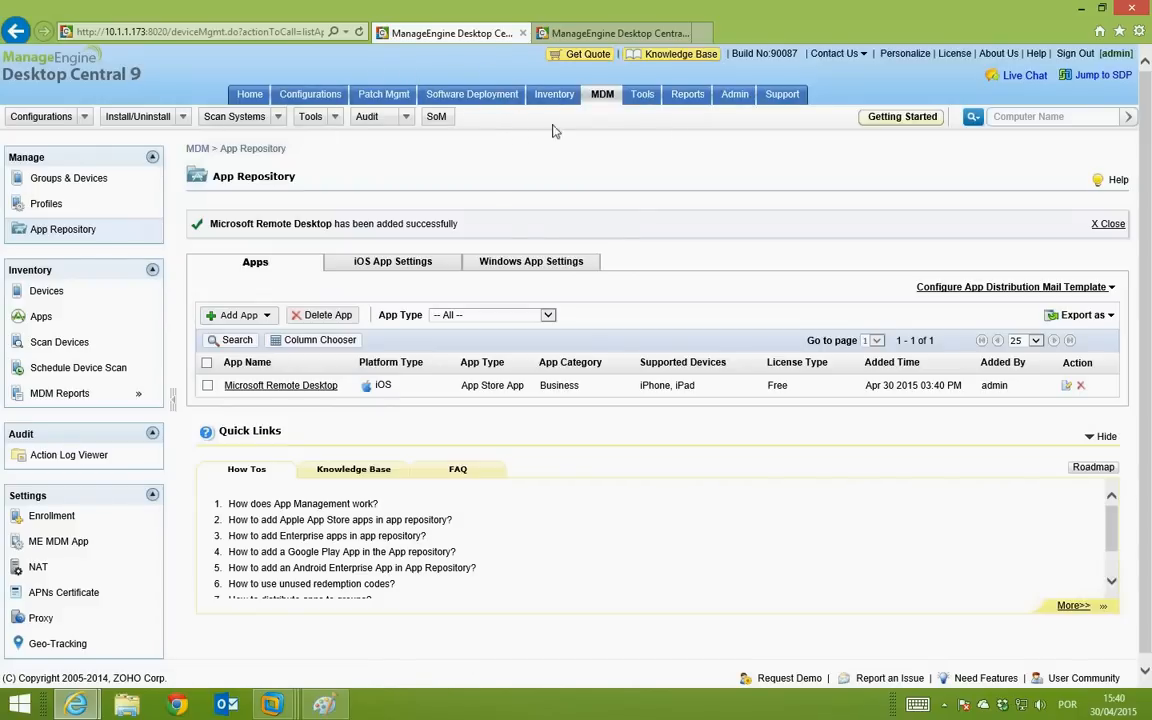
Step: Show the Custom Active Directory User Reports: 31 accounts, 6 active and 25 inactive
left_click(673, 104)
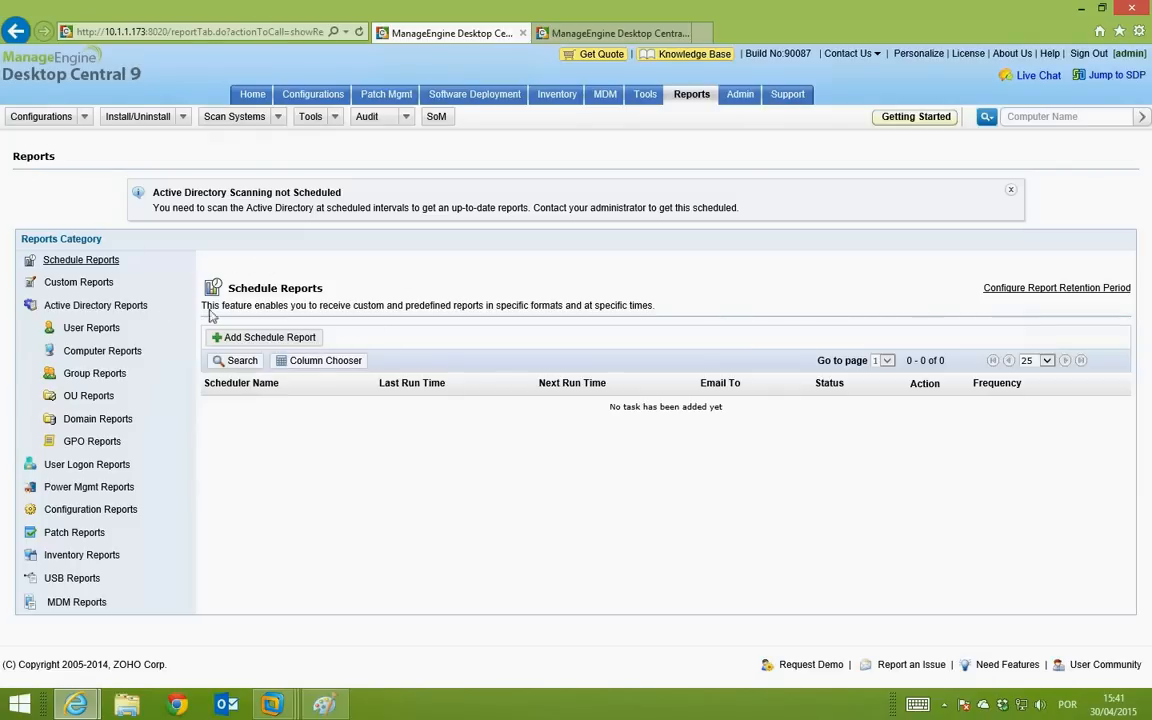
left_click(92, 285)
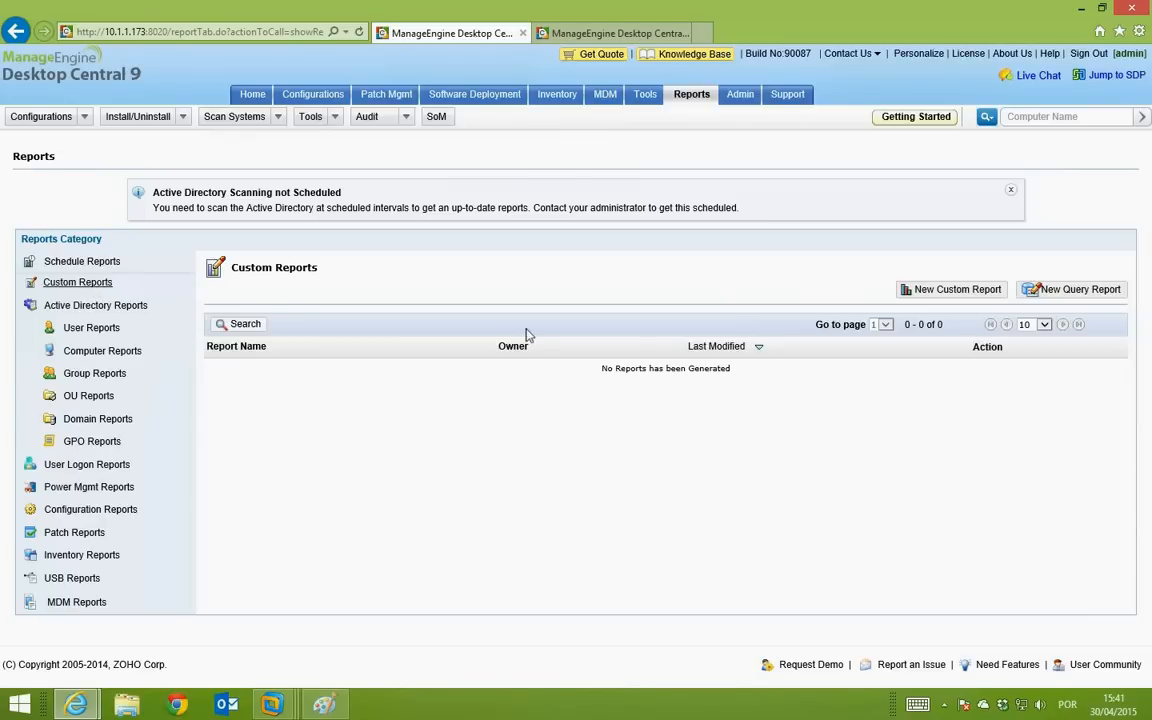
left_click(104, 328)
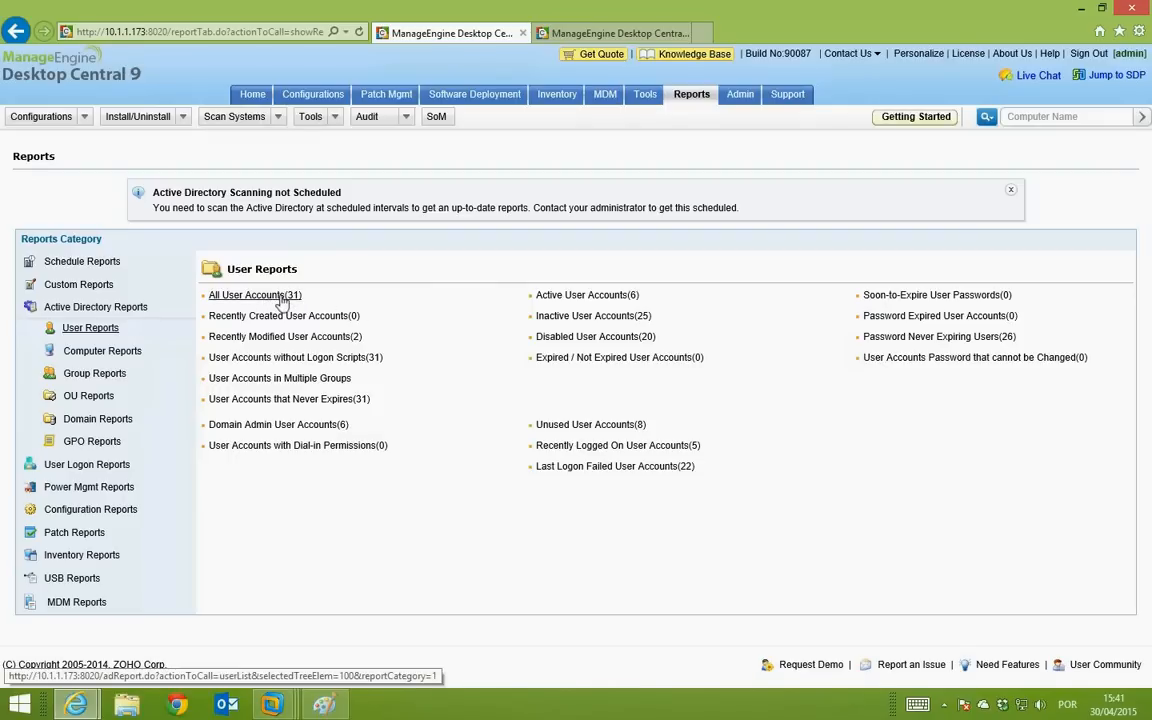
Step: Browse the Recently Modified User Accounts and Active User Accounts reports
left_click(322, 343)
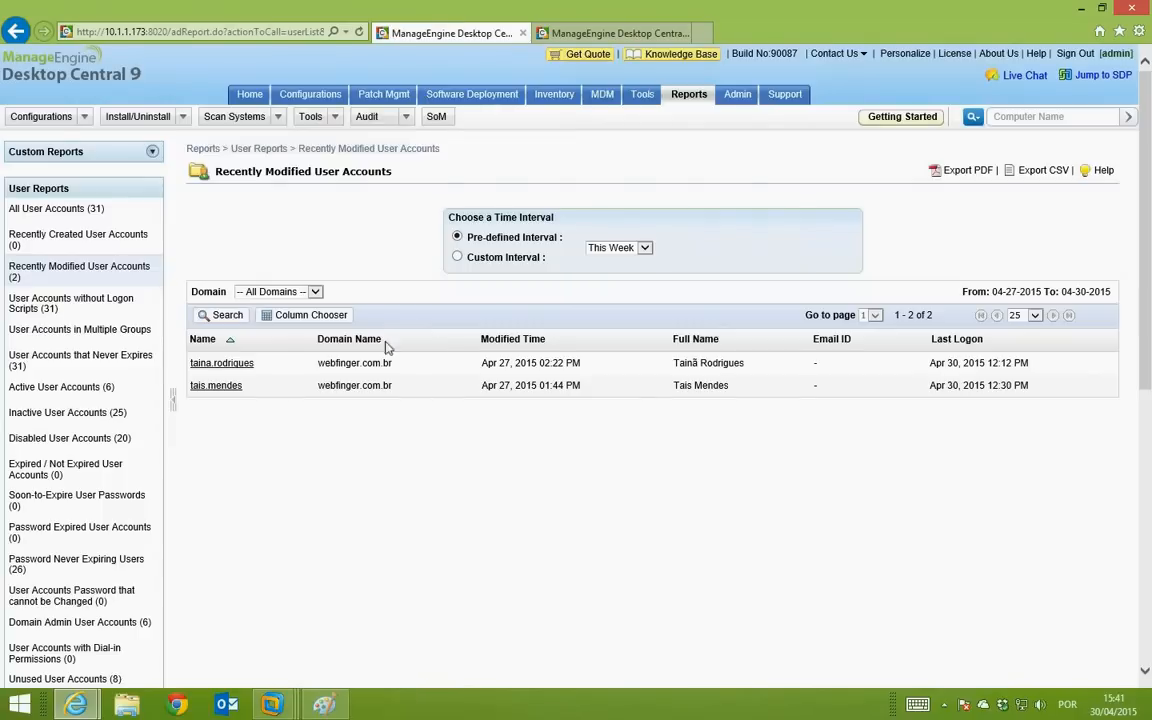
left_click(80, 390)
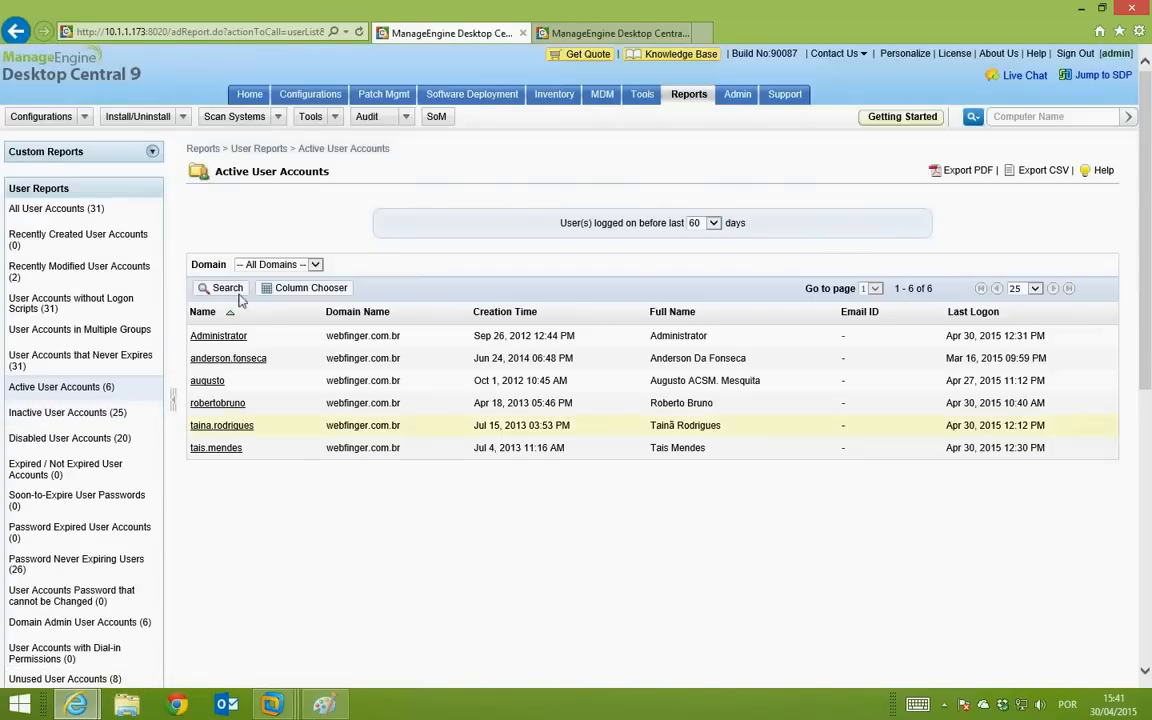
scroll(82, 437, "down", 1)
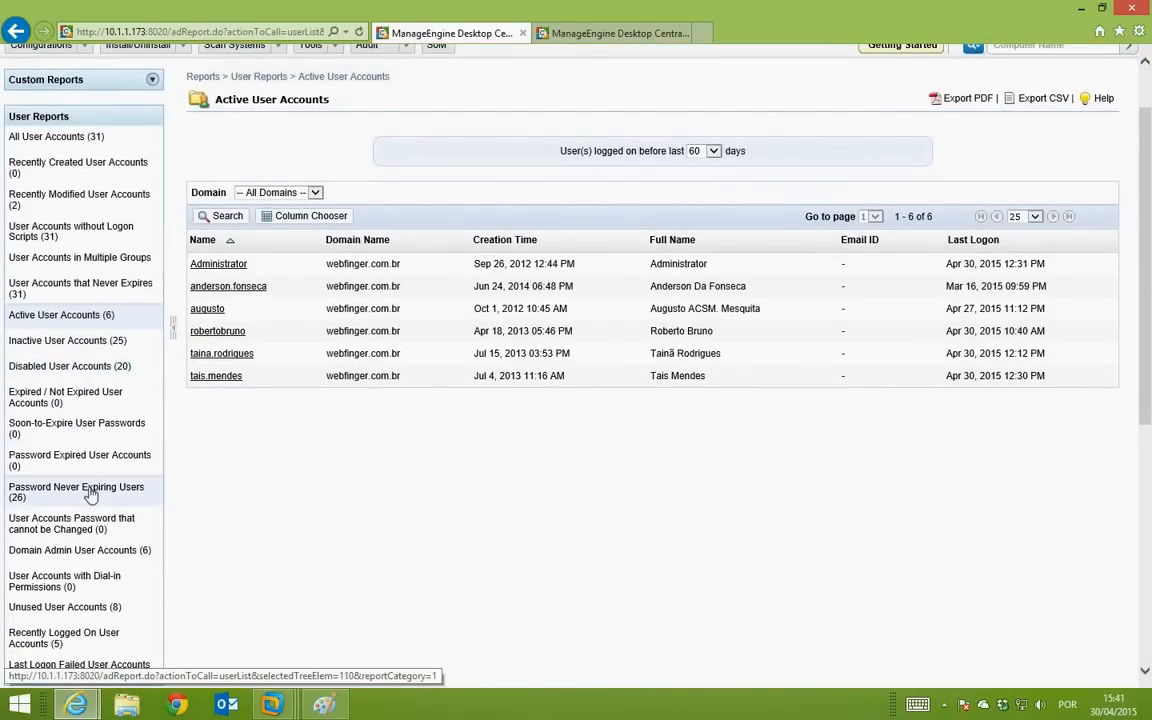
Step: Review the Password Never Expiring Users report's 26 accounts, then expand Computer Reports
left_click(90, 494)
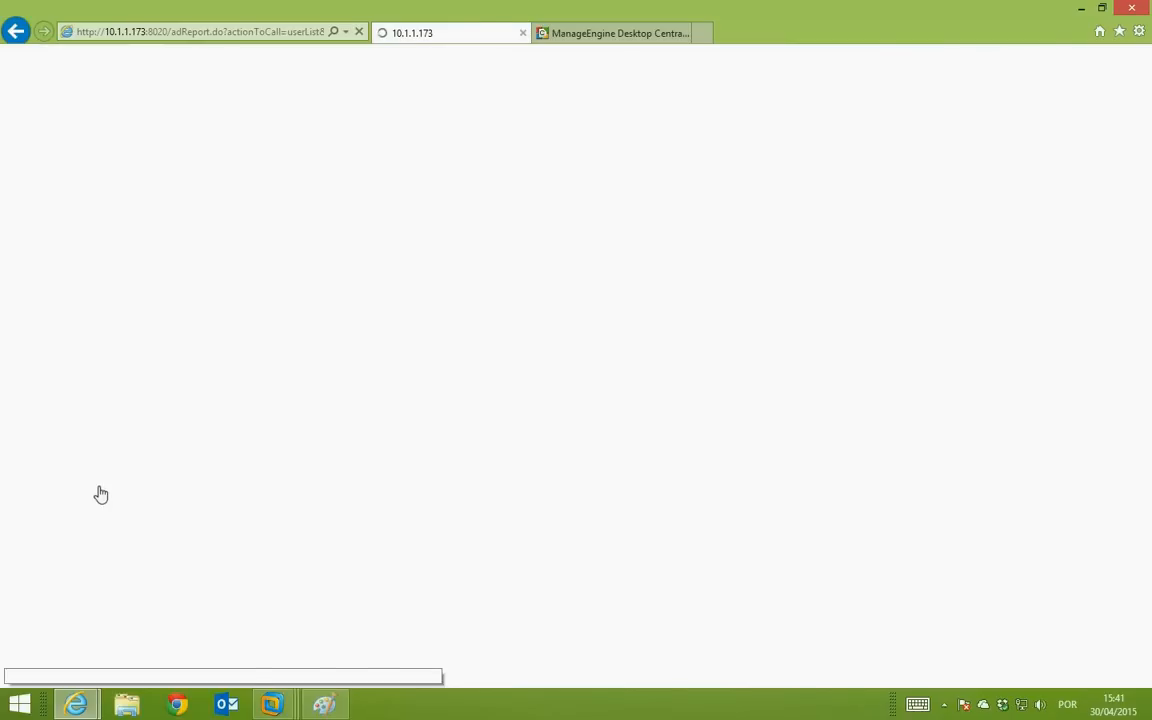
scroll(598, 470, "down", 1)
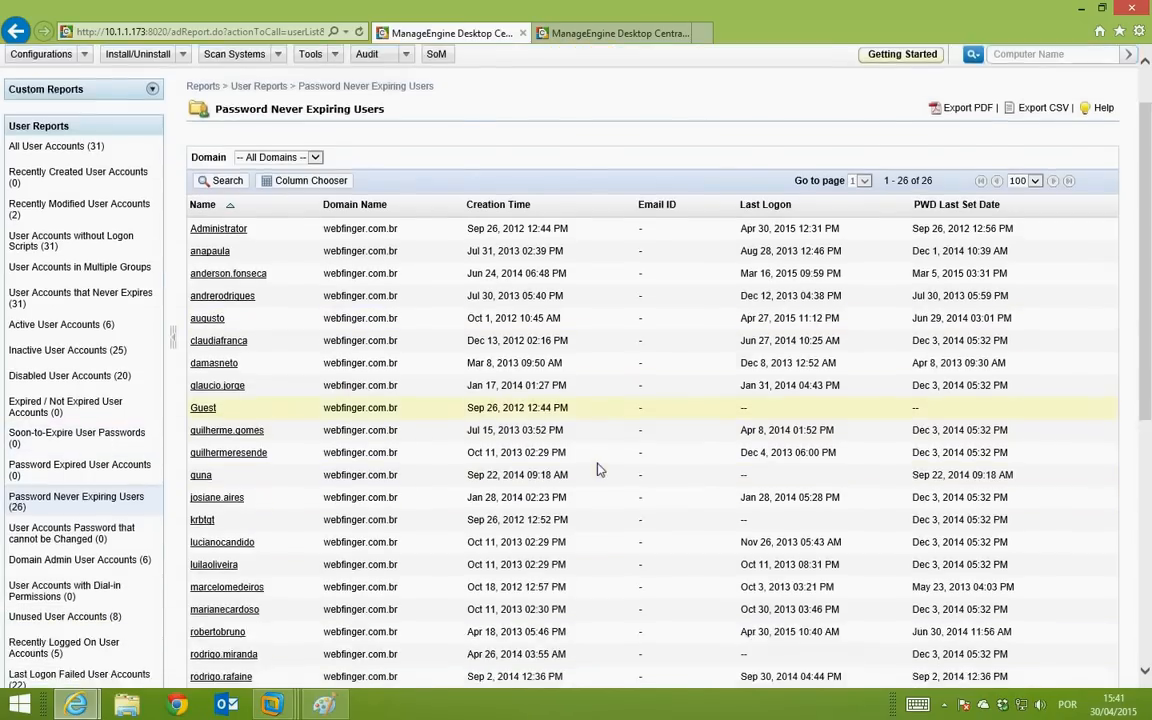
scroll(598, 470, "down", 3)
scroll(598, 470, "up", 4)
scroll(598, 470, "down", 1)
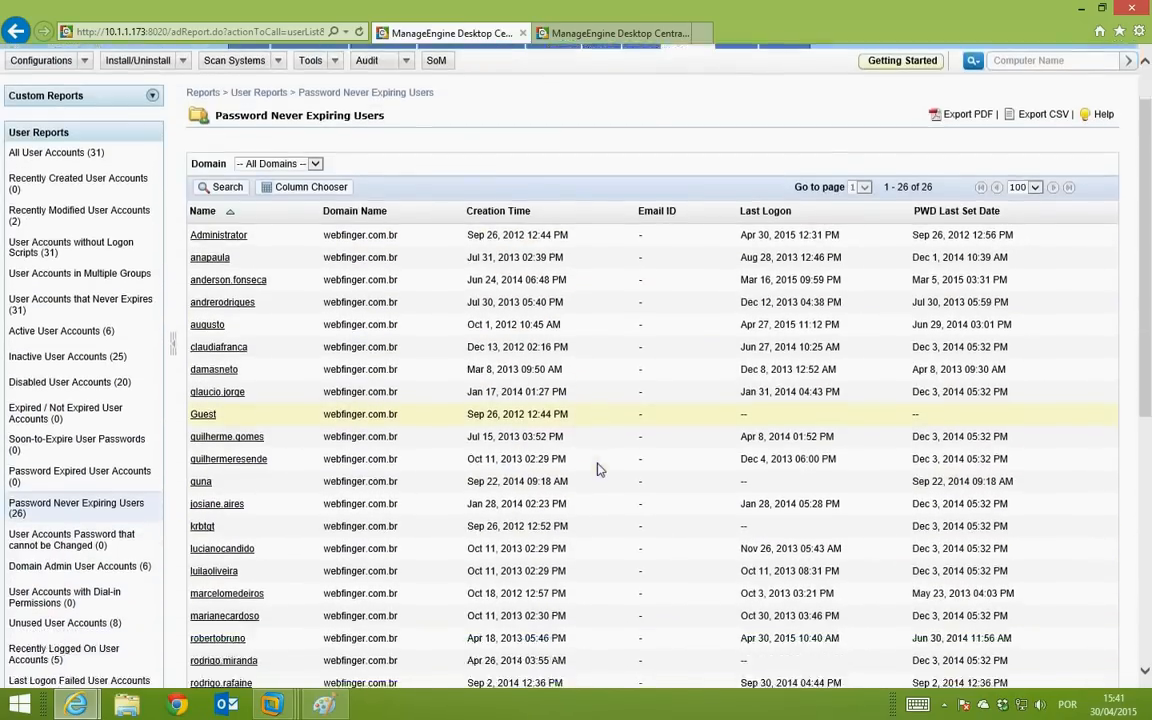
scroll(598, 470, "down", 2)
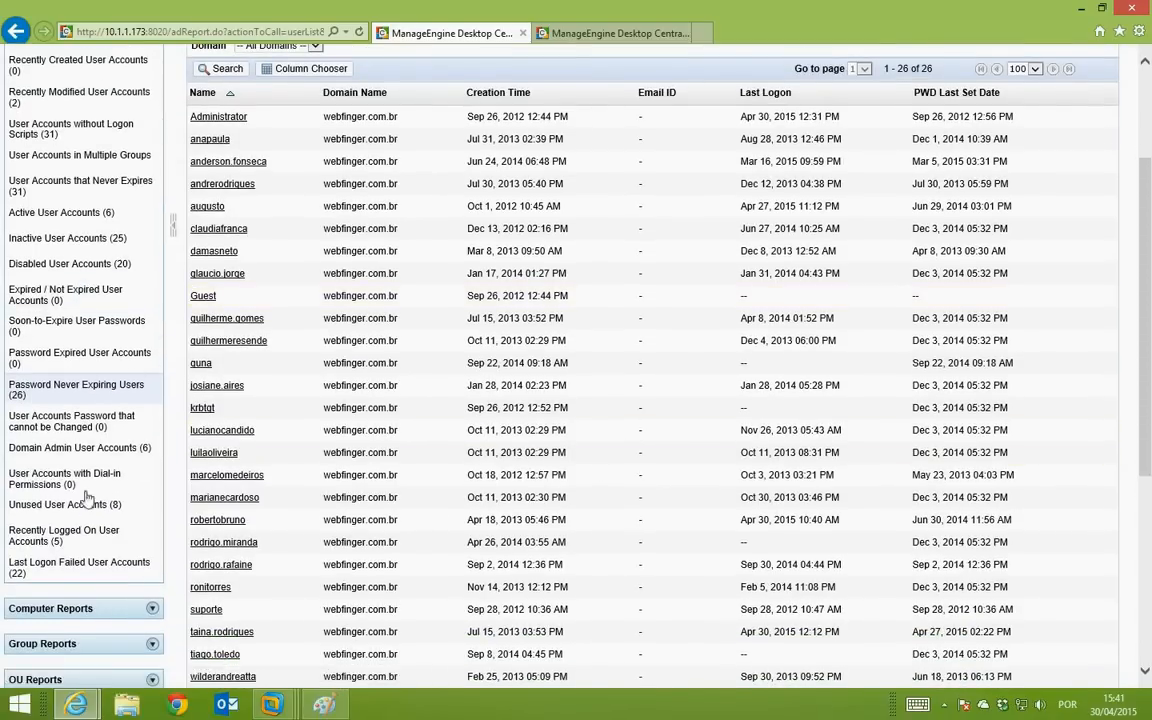
scroll(88, 498, "down", 1)
scroll(88, 500, "up", 3)
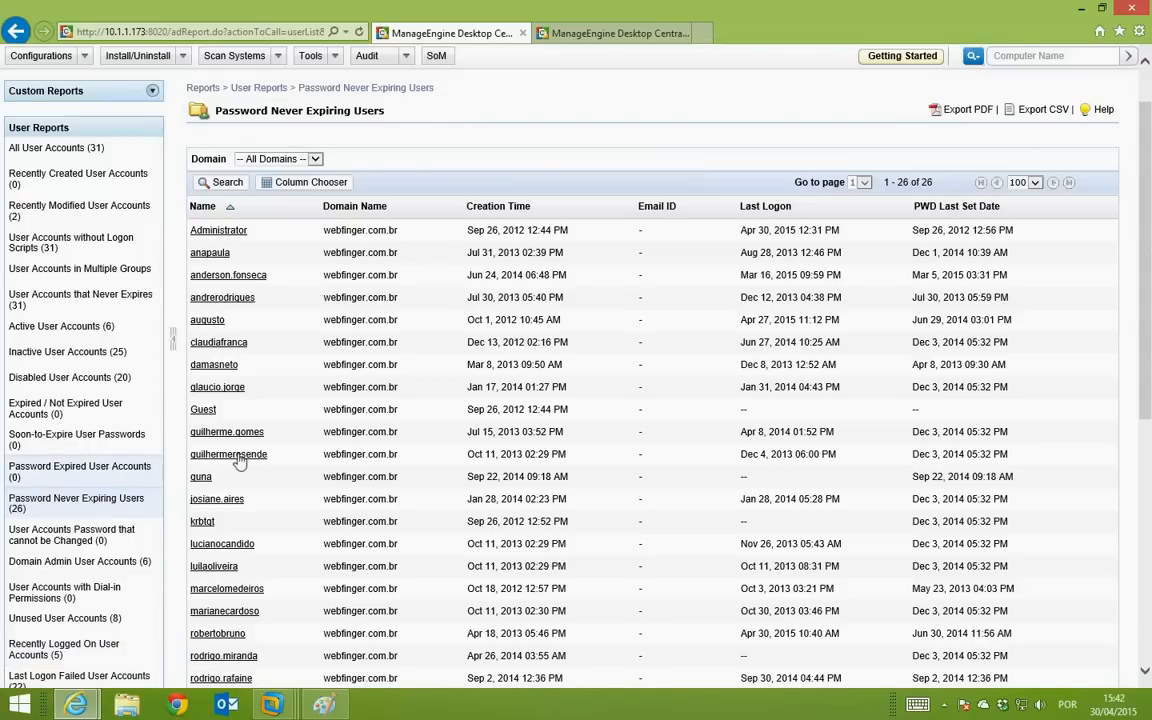
scroll(236, 457, "down", 3)
scroll(237, 457, "down", 2)
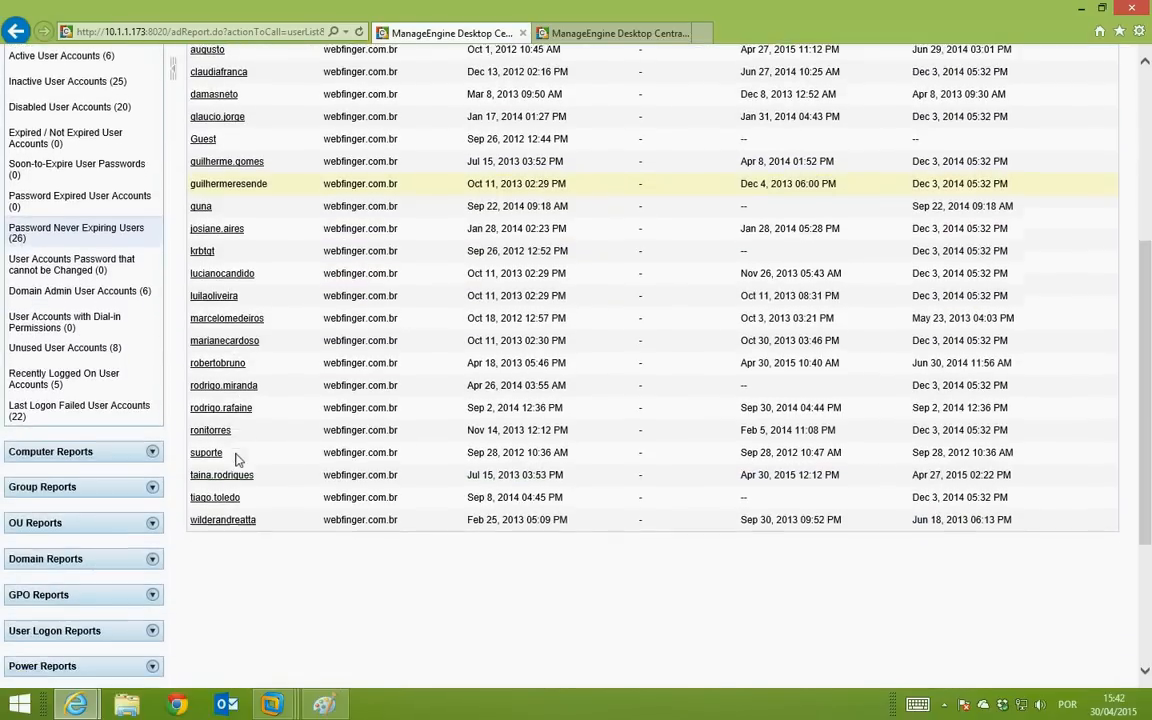
left_click(151, 442)
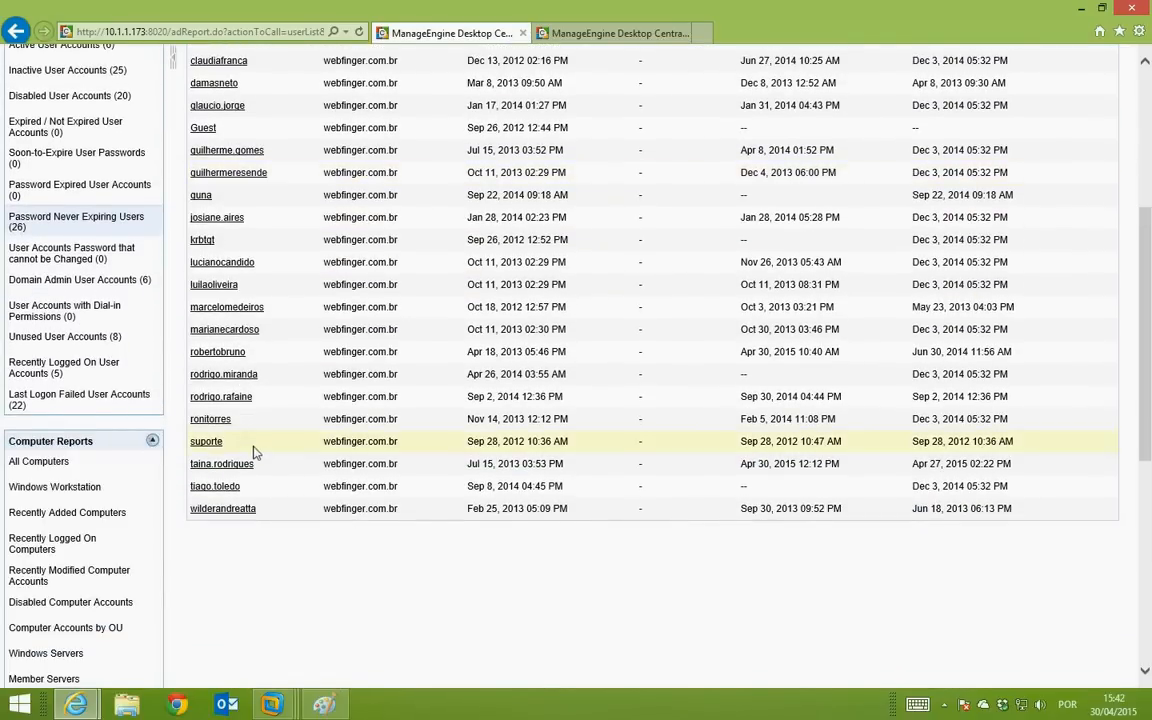
scroll(253, 445, "down", 2)
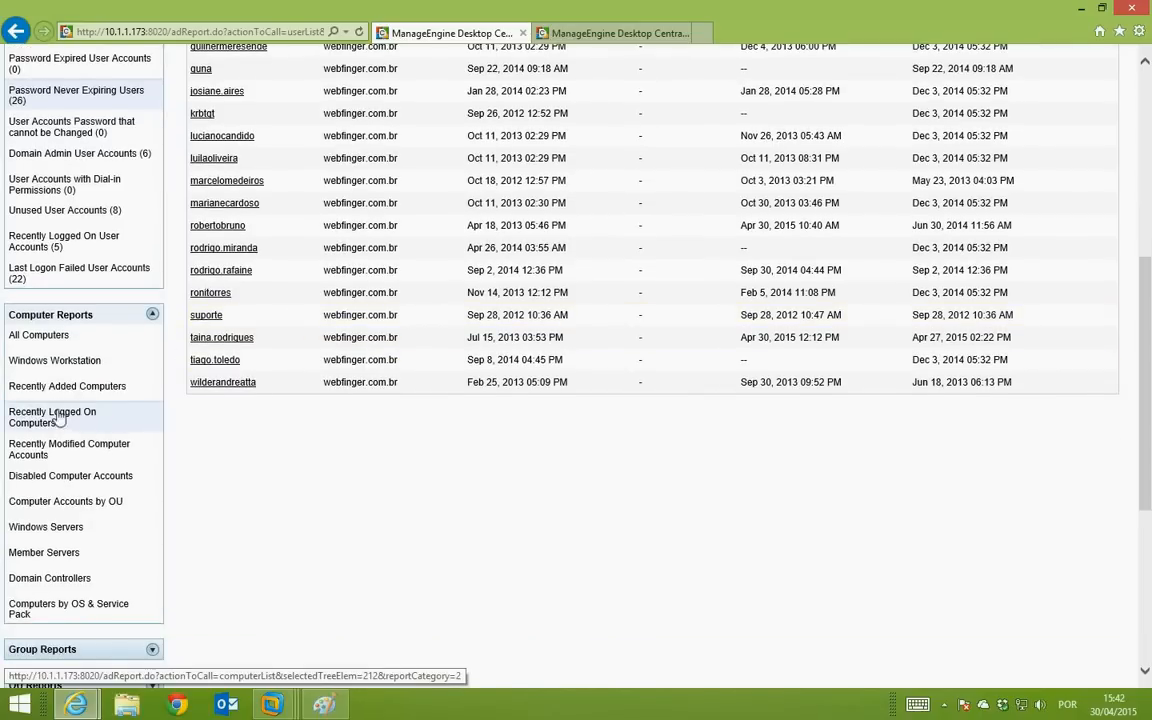
Step: View the Recently Logged On Computers report and expand the Group Reports list
left_click(55, 416)
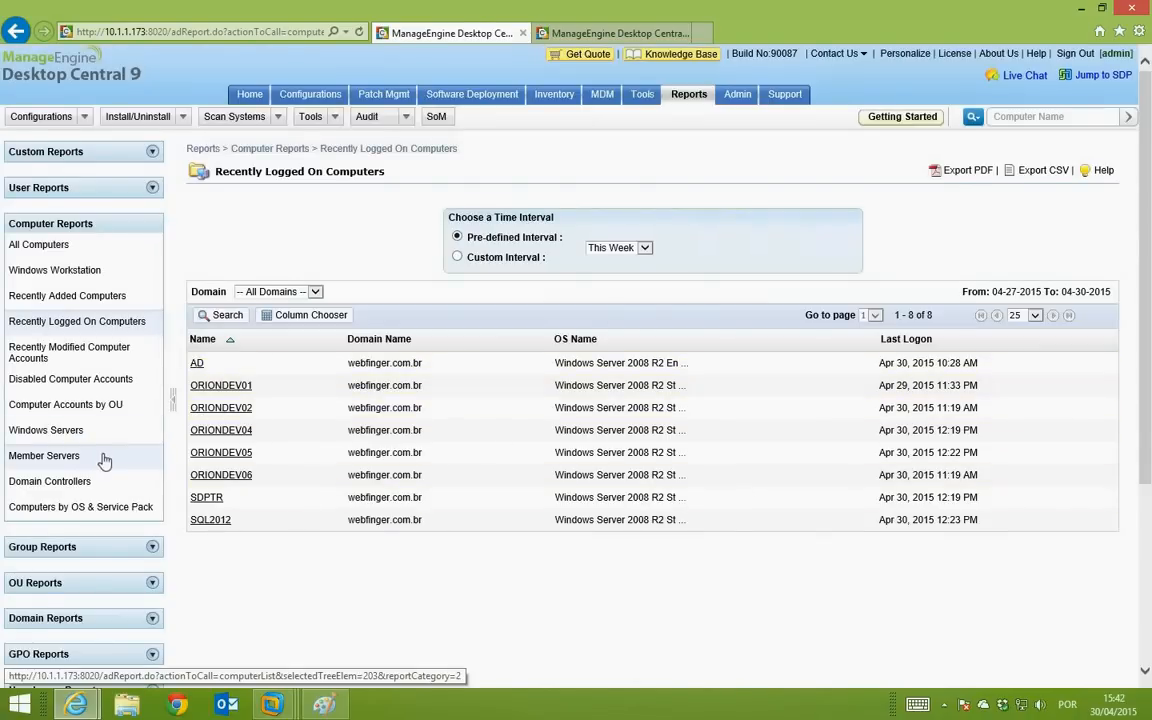
scroll(103, 458, "down", 1)
scroll(110, 445, "down", 3)
left_click(128, 428)
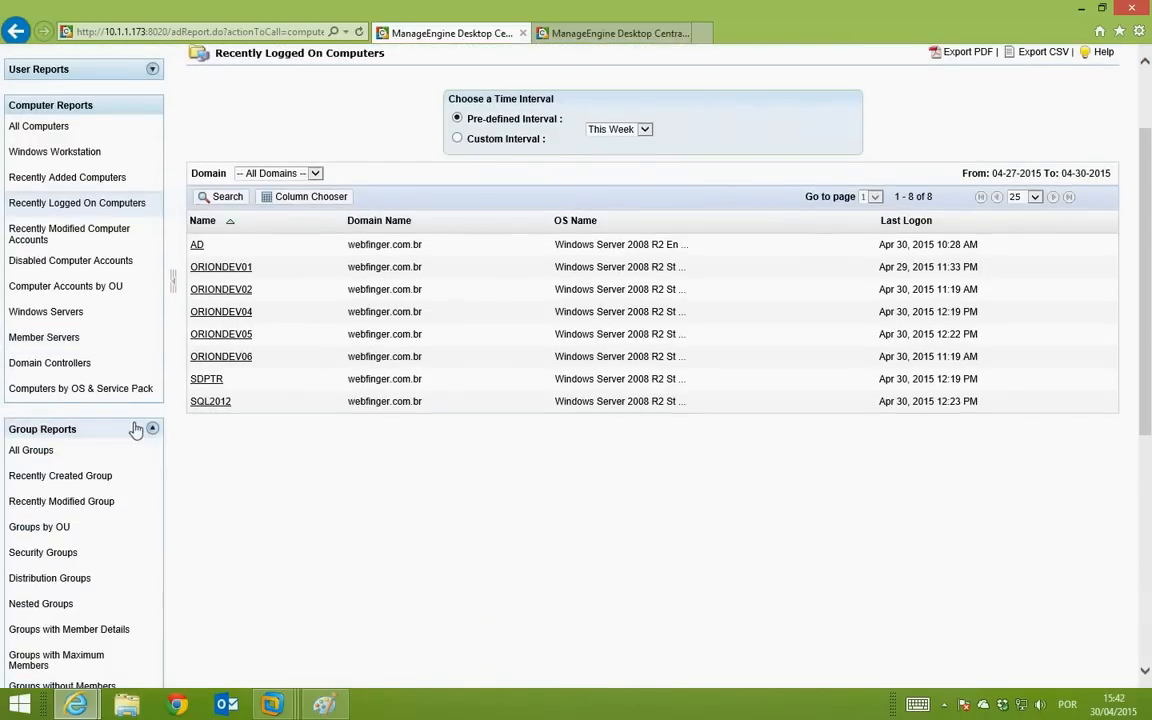
scroll(208, 454, "down", 5)
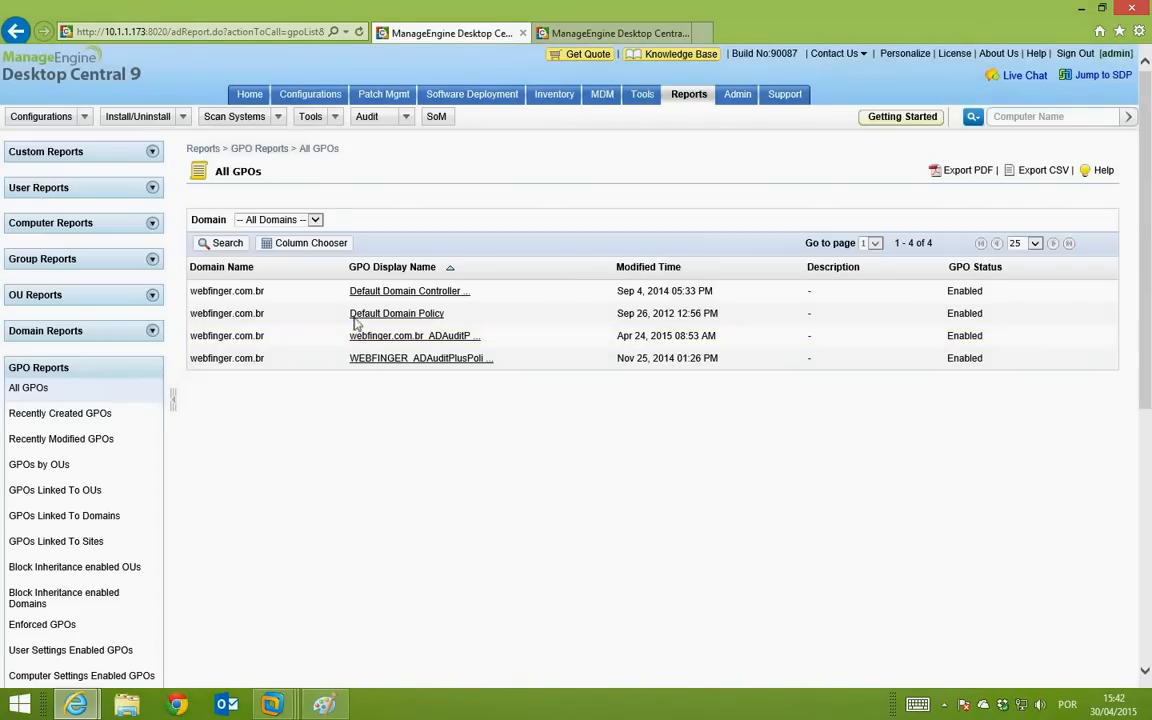
scroll(275, 404, "down", 2)
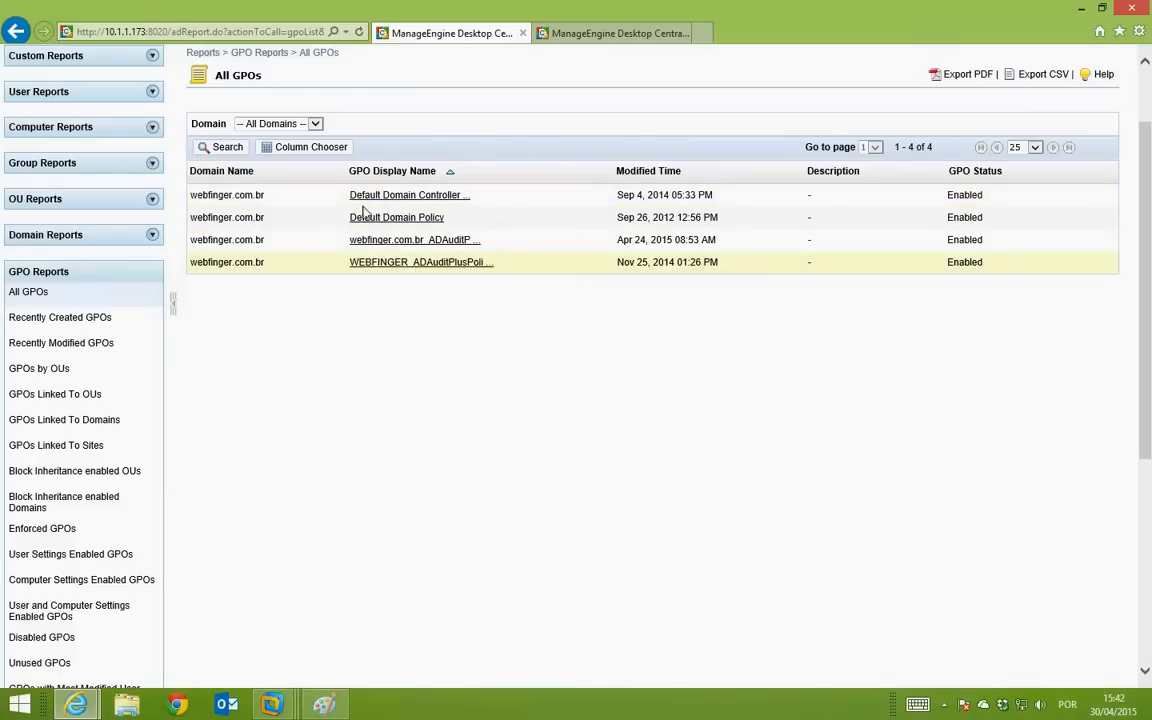
scroll(295, 332, "down", 2)
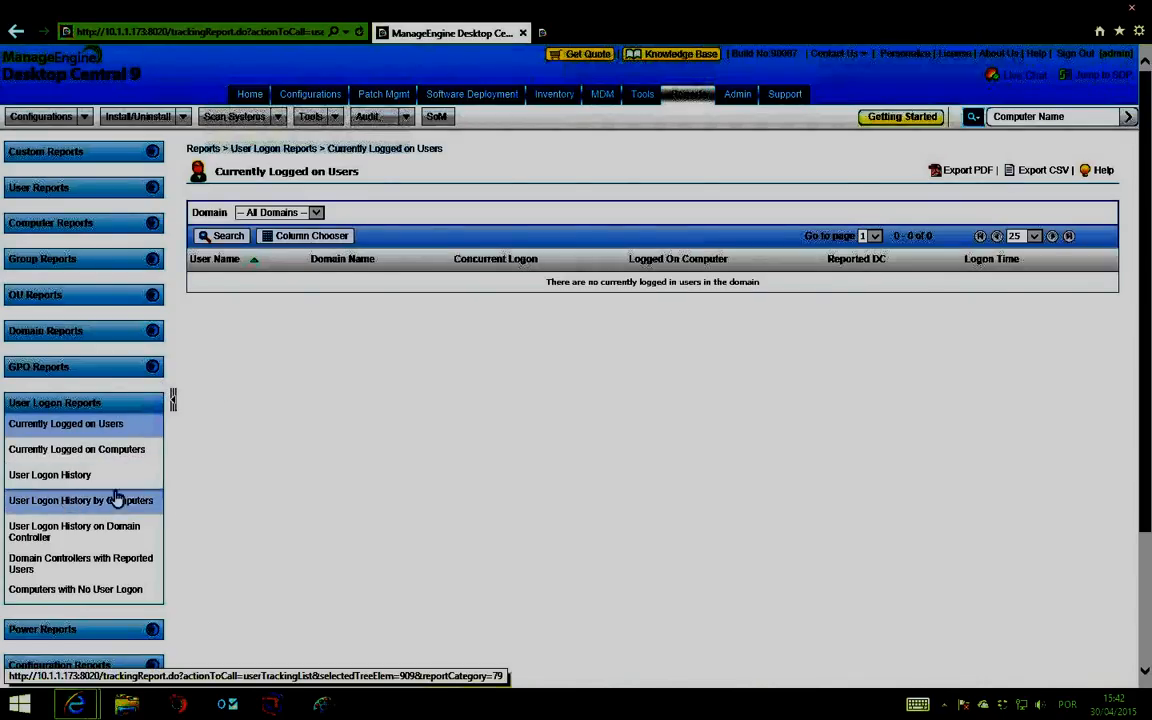
Step: Open the System Uptime Report under Power Reports
scroll(175, 499, "down", 3)
left_click(139, 454)
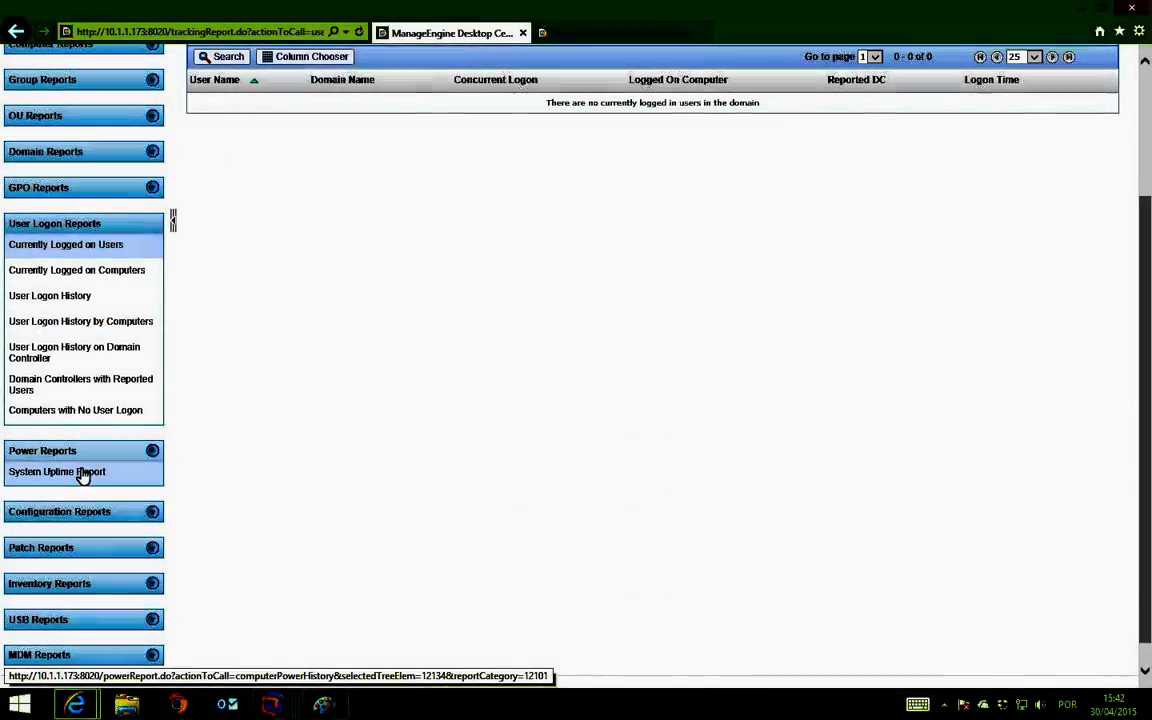
left_click(84, 475)
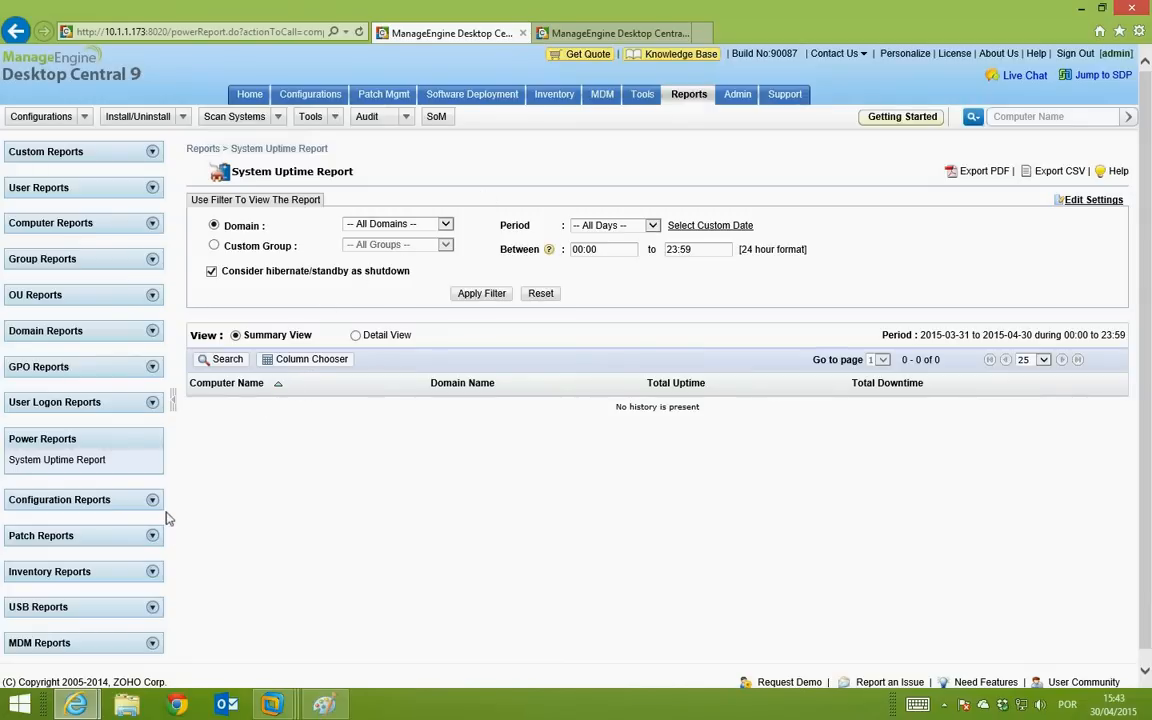
Step: Show the empty USB Usage Report, then expand the MDM Reports list
left_click(145, 607)
left_click(70, 628)
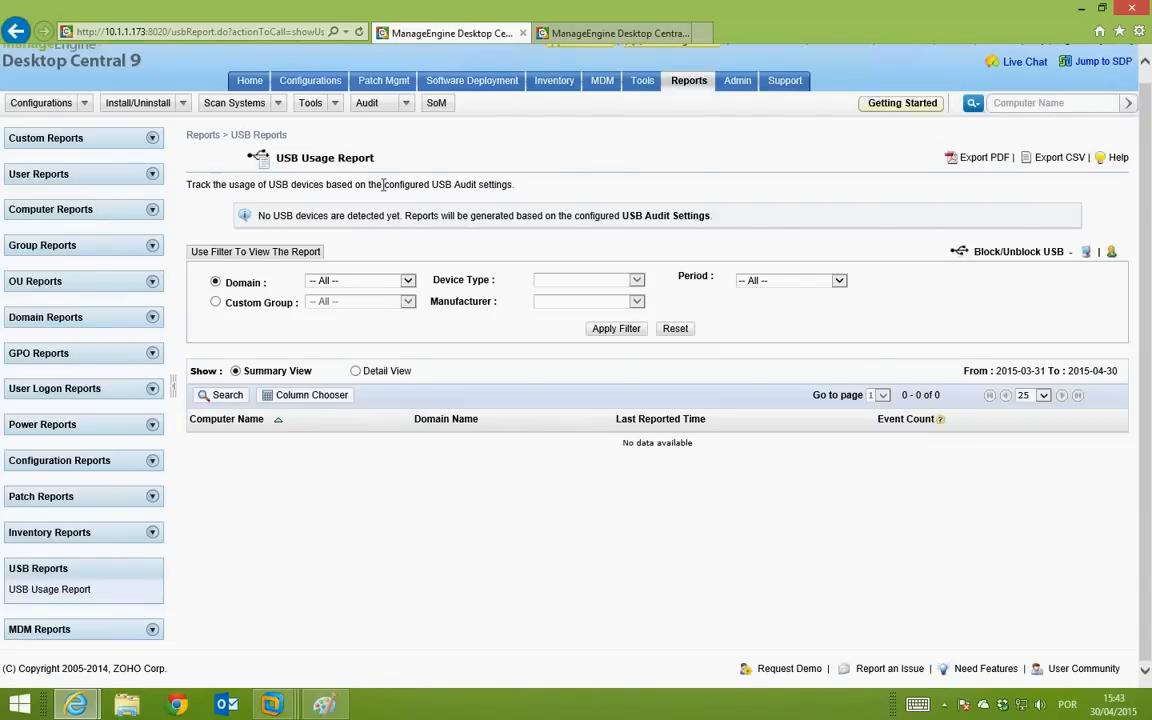
left_click(150, 629)
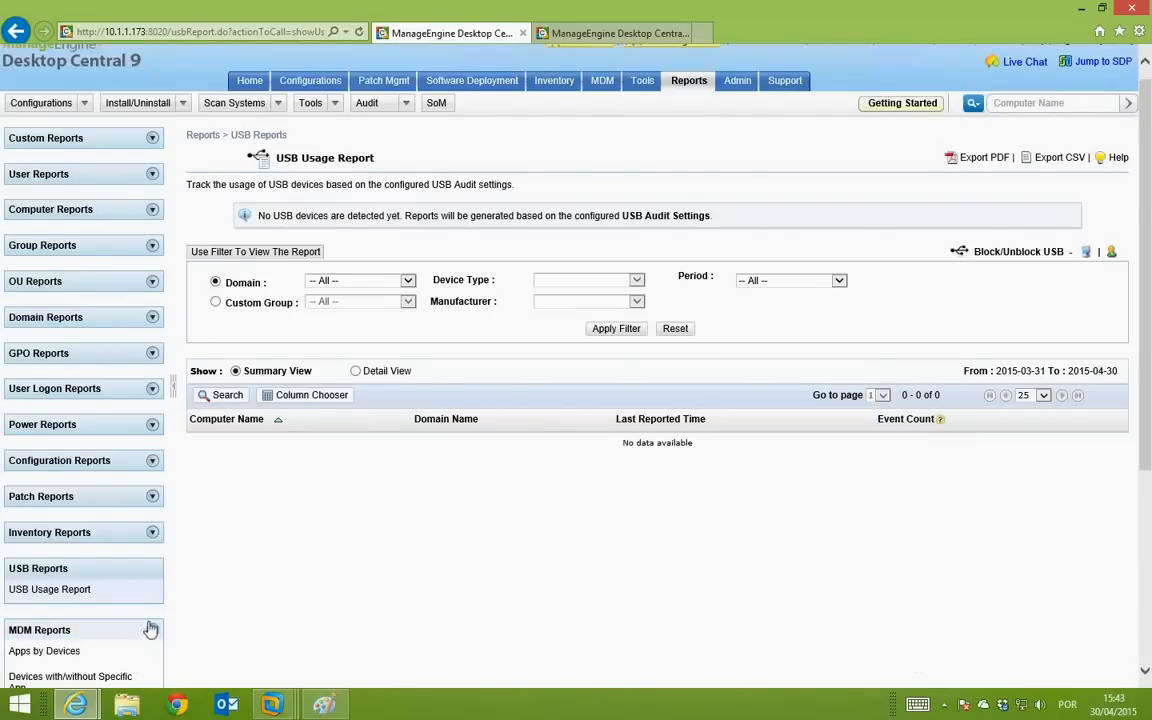
scroll(185, 594, "down", 1)
scroll(185, 594, "down", 3)
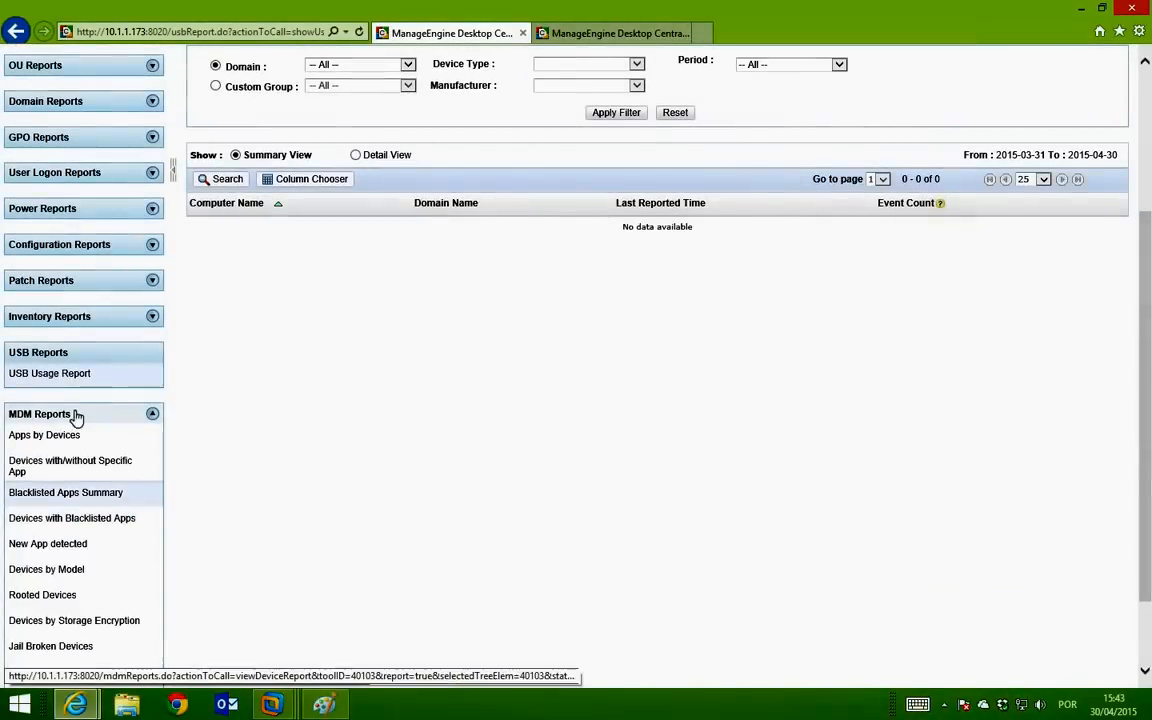
scroll(226, 494, "down", 1)
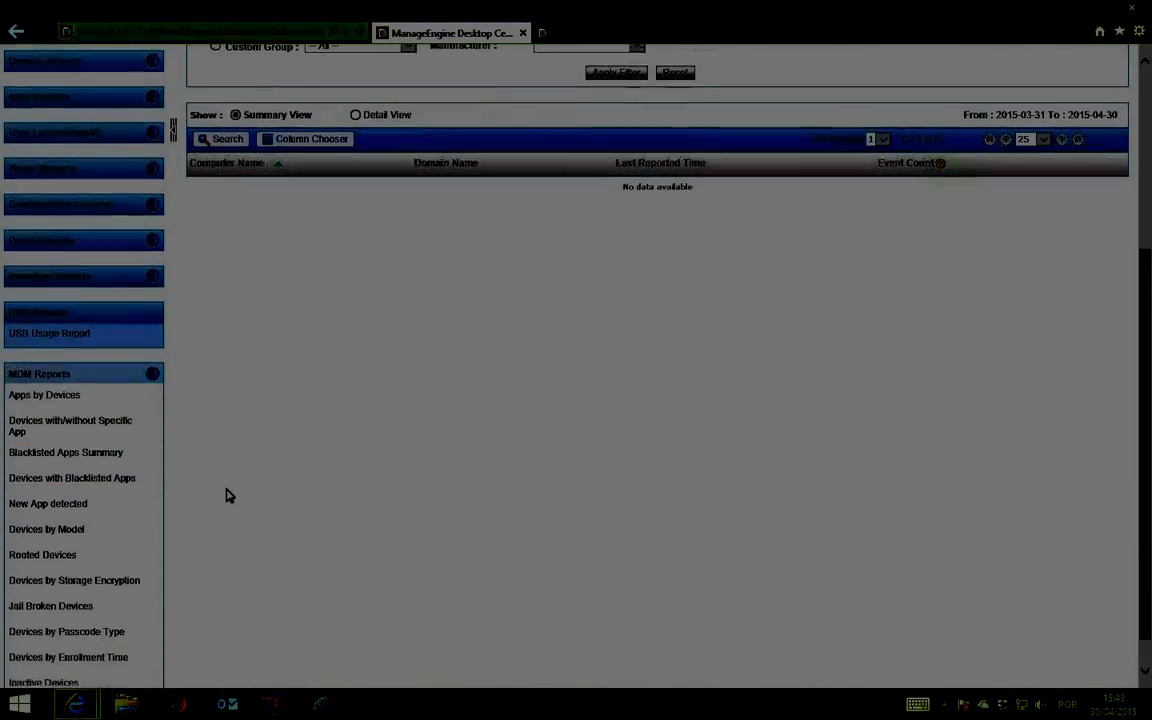